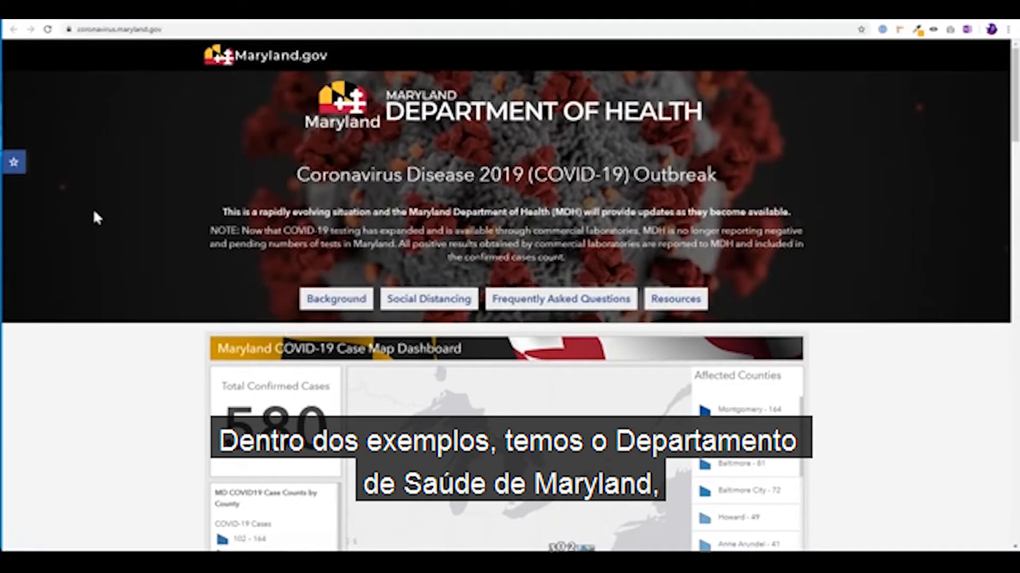
# Step: Examine the Maryland Department of Health COVID-19 page and the City of Fairfield hub's case map, local resources and symptoms section
pyautogui.scroll(-3, 109, 277)
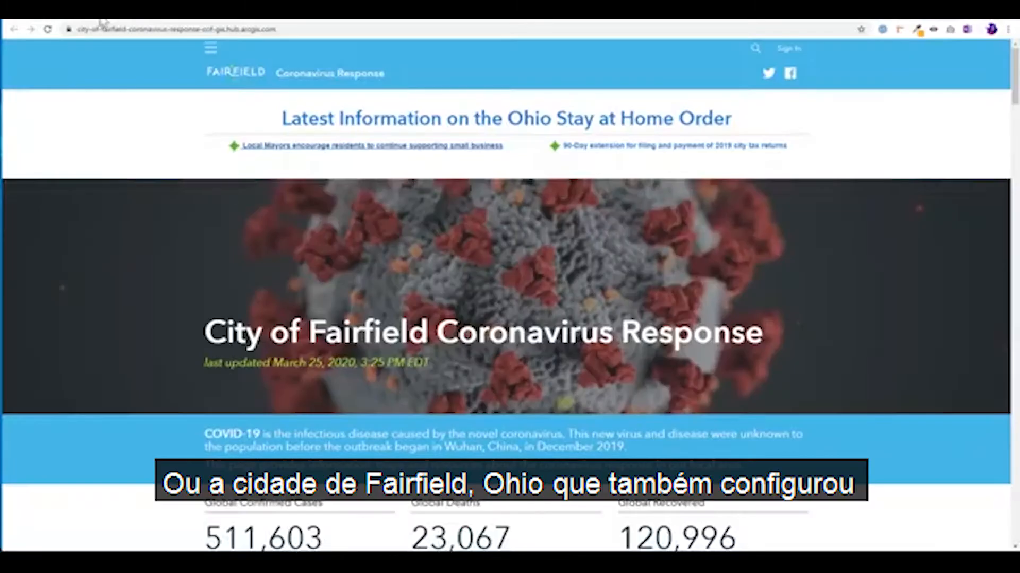
pyautogui.scroll(-6, 107, 318)
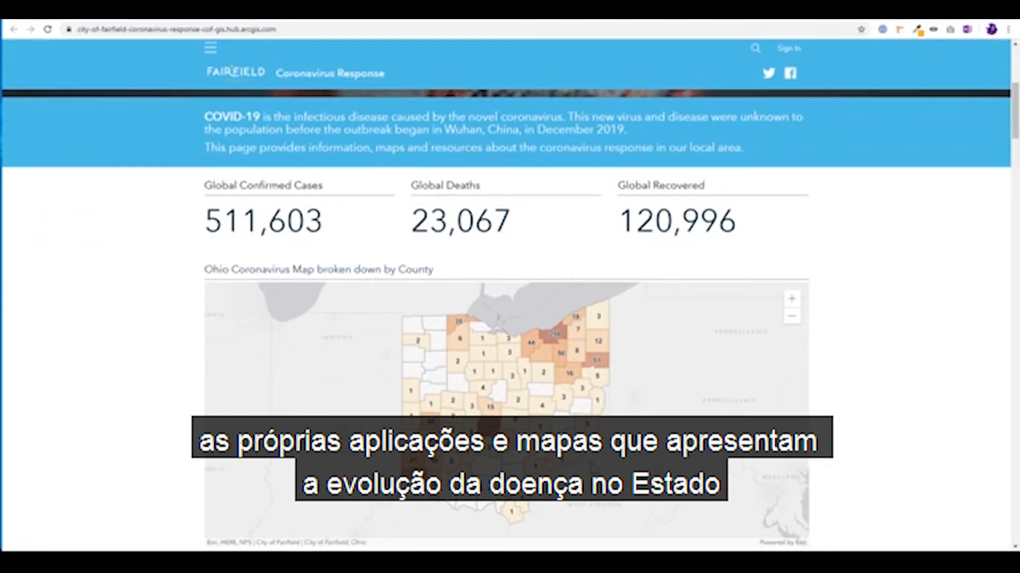
pyautogui.scroll(-8, 173, 279)
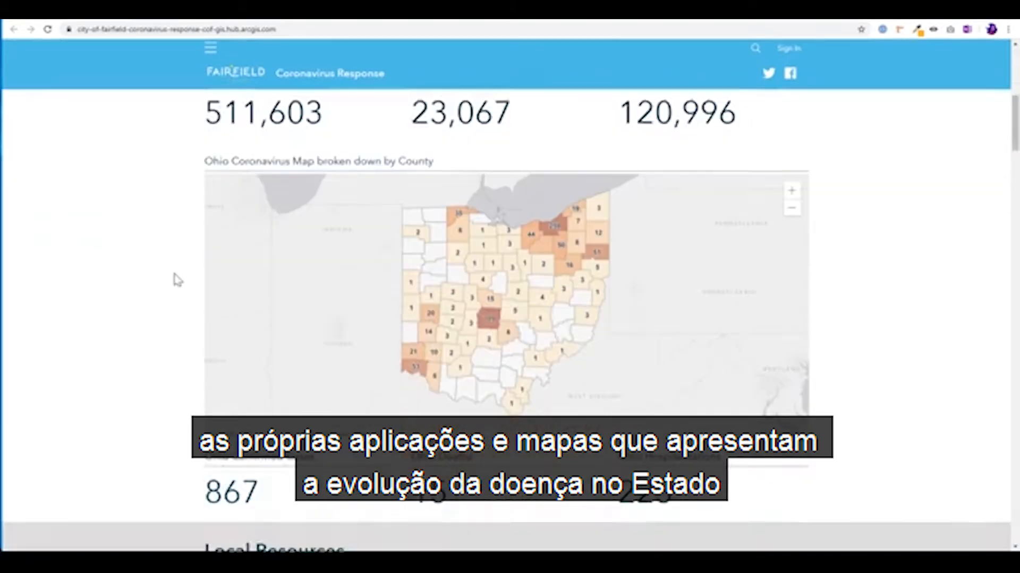
pyautogui.scroll(-10, 173, 301)
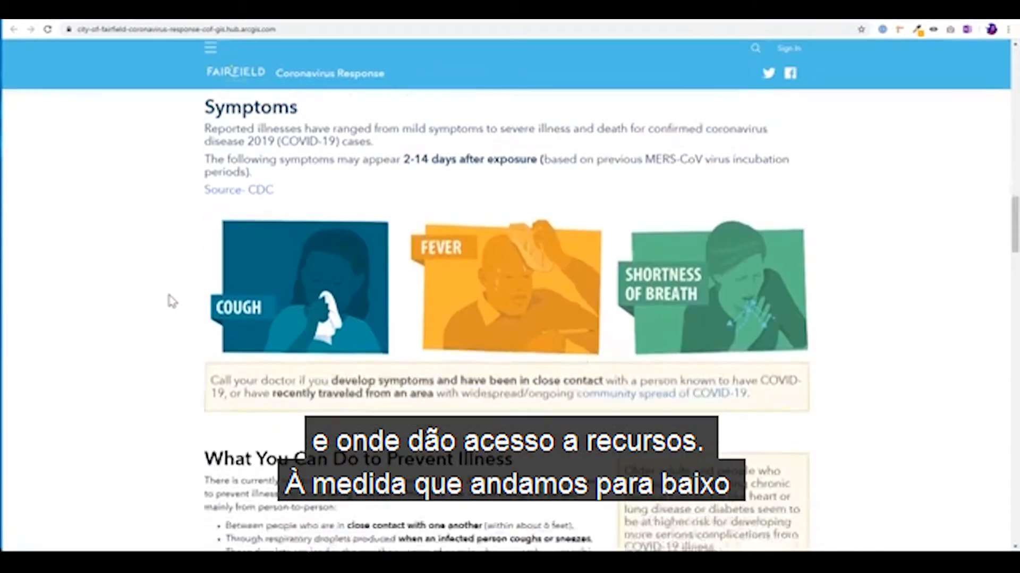
pyautogui.scroll(7, 173, 301)
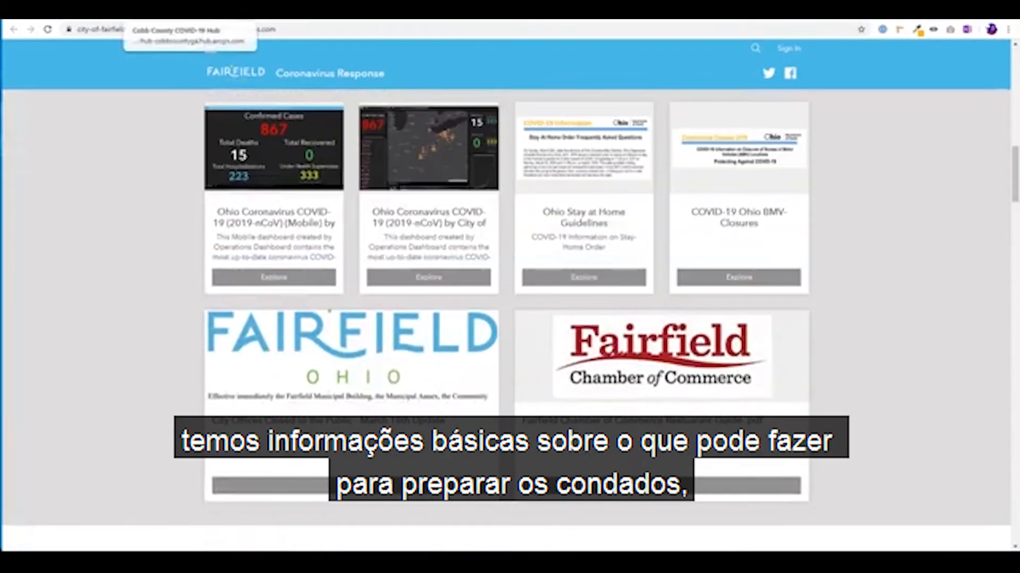
# Step: Open the Cobb County COVID-19 hub and review its statistics, emergency declaration video and resource cards
pyautogui.click(146, 12)
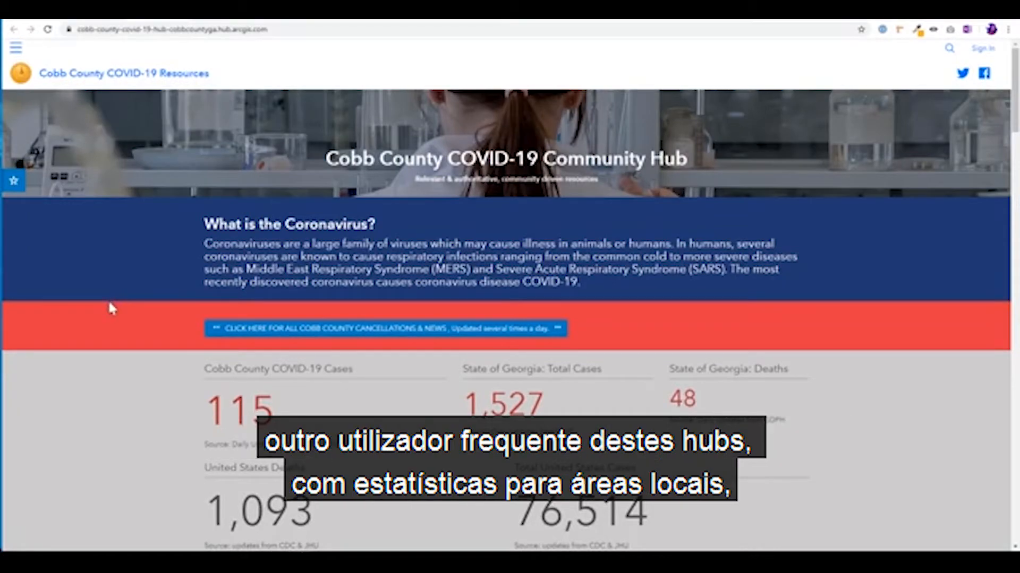
pyautogui.scroll(-10, 126, 336)
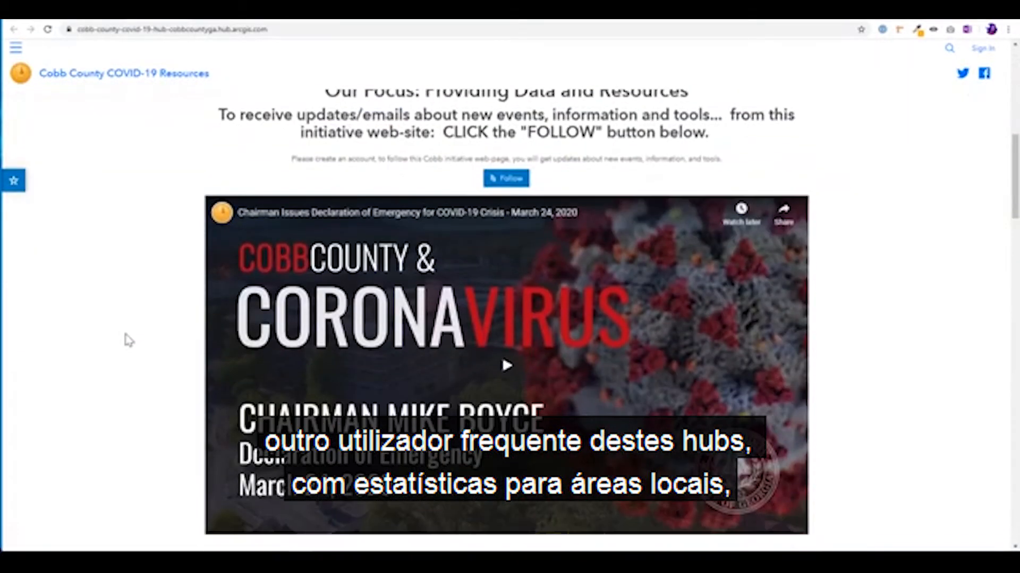
pyautogui.scroll(-10, 129, 340)
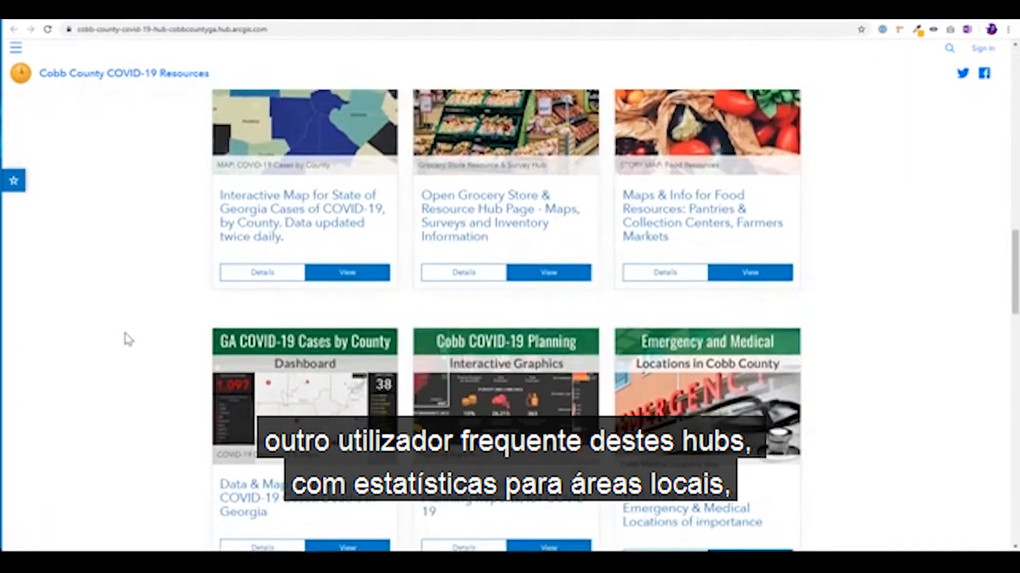
pyautogui.scroll(-3, 128, 337)
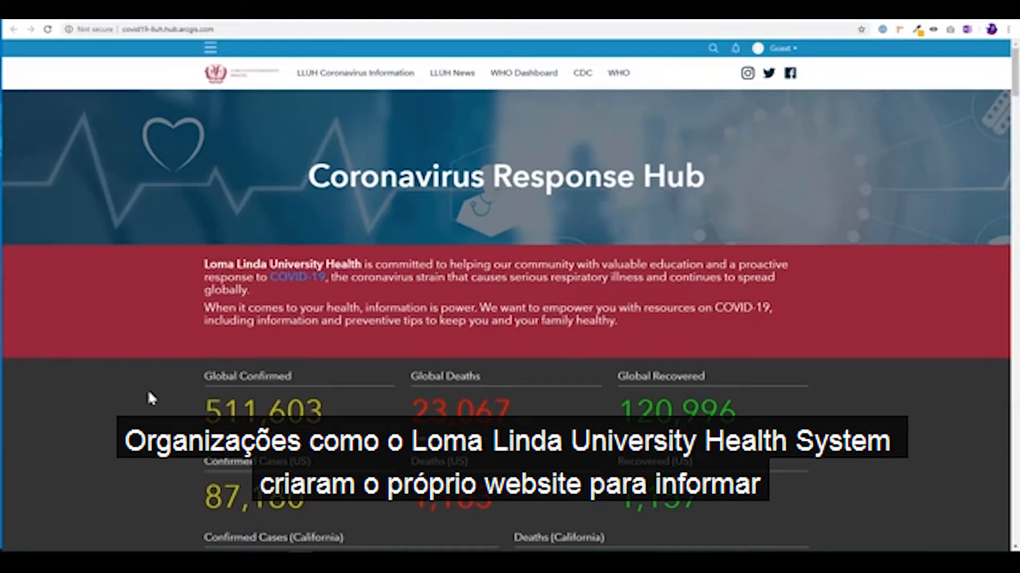
# Step: Examine the Loma Linda University Health hub's case figures, county chart and California case map
pyautogui.scroll(-2, 149, 393)
pyautogui.scroll(-2, 151, 398)
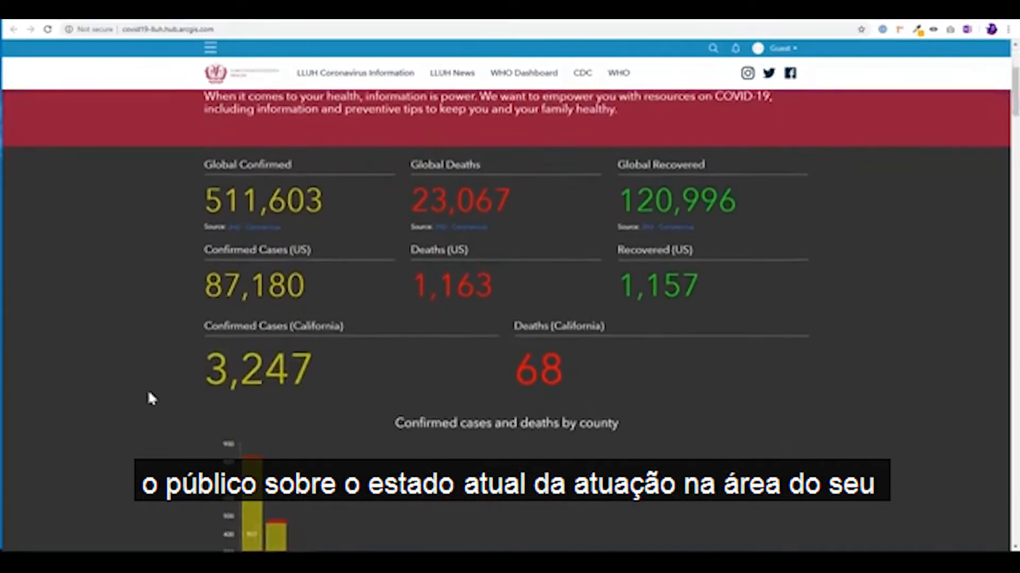
pyautogui.scroll(-5, 148, 393)
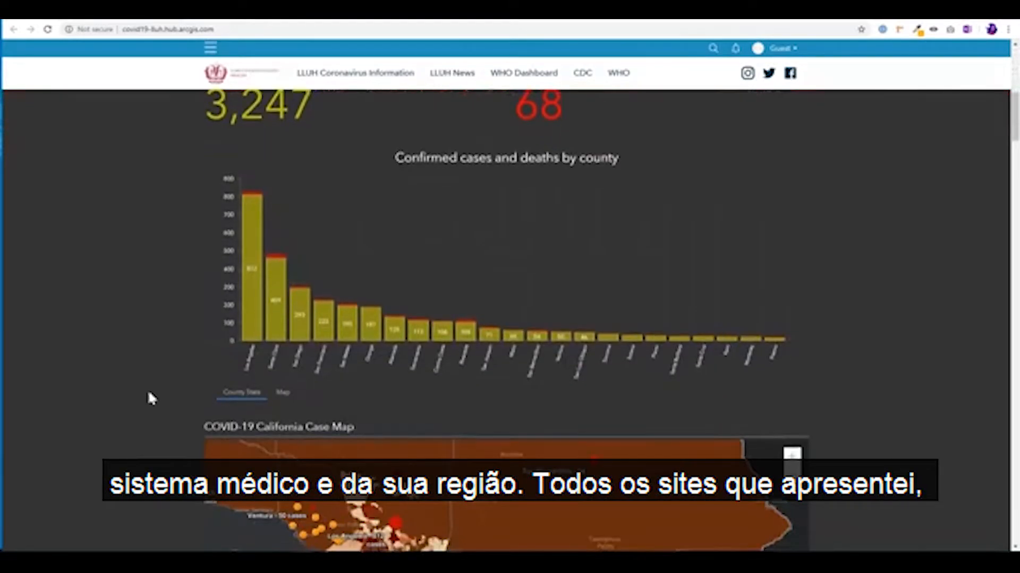
pyautogui.scroll(-2, 149, 399)
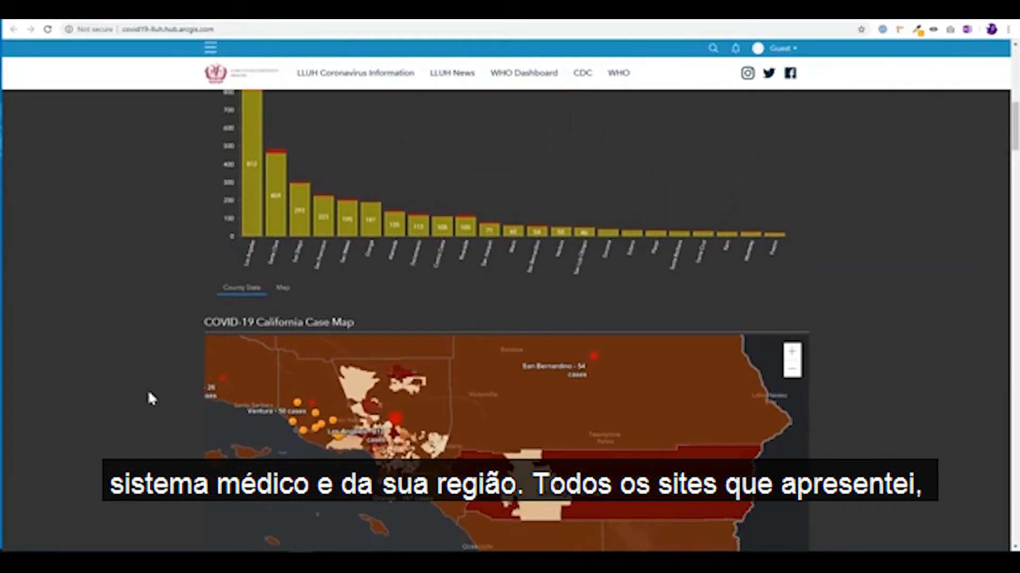
# Step: Open the Coronavirus Response Hub Template site and examine its header, introduction text and case statistics
pyautogui.click(269, 24)
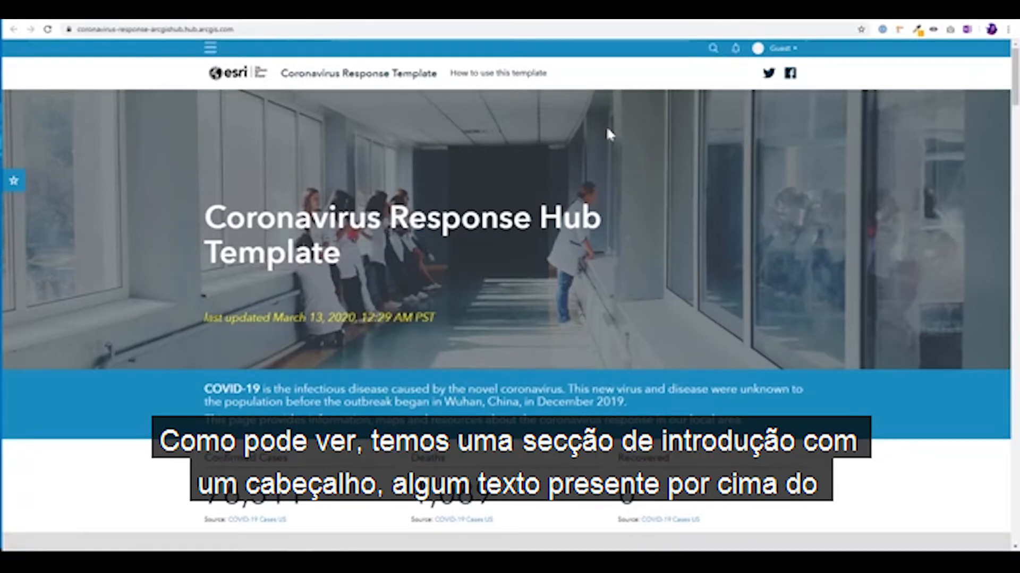
pyautogui.scroll(-1, 360, 392)
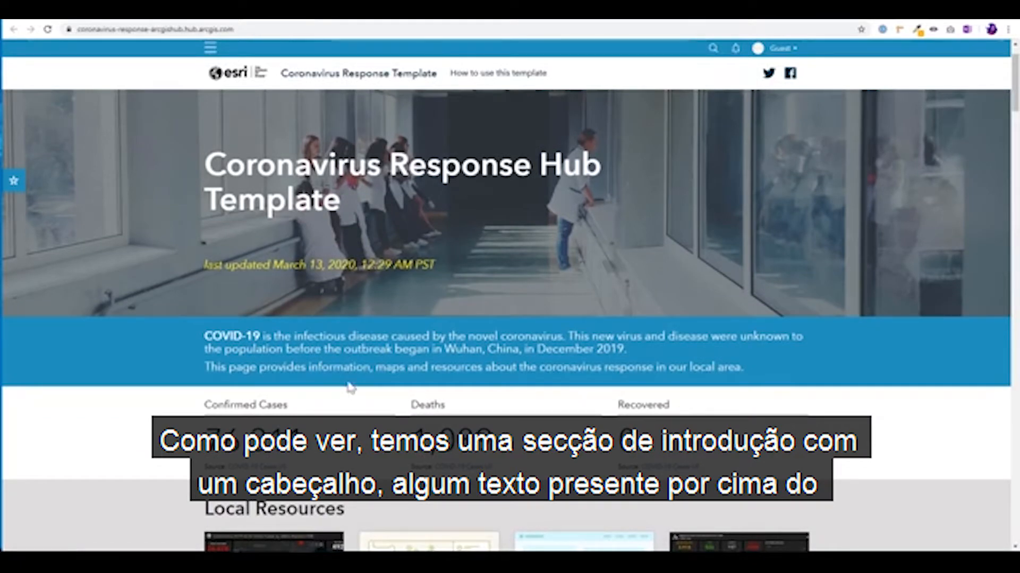
pyautogui.scroll(-1, 319, 390)
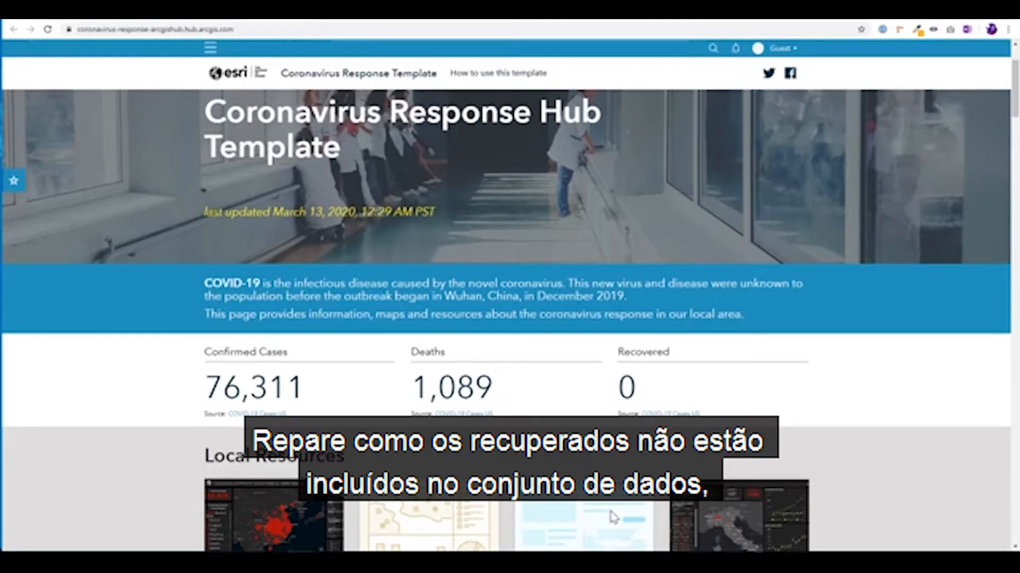
pyautogui.moveTo(635, 392); pyautogui.dragTo(617, 392)
pyautogui.click(617, 392)
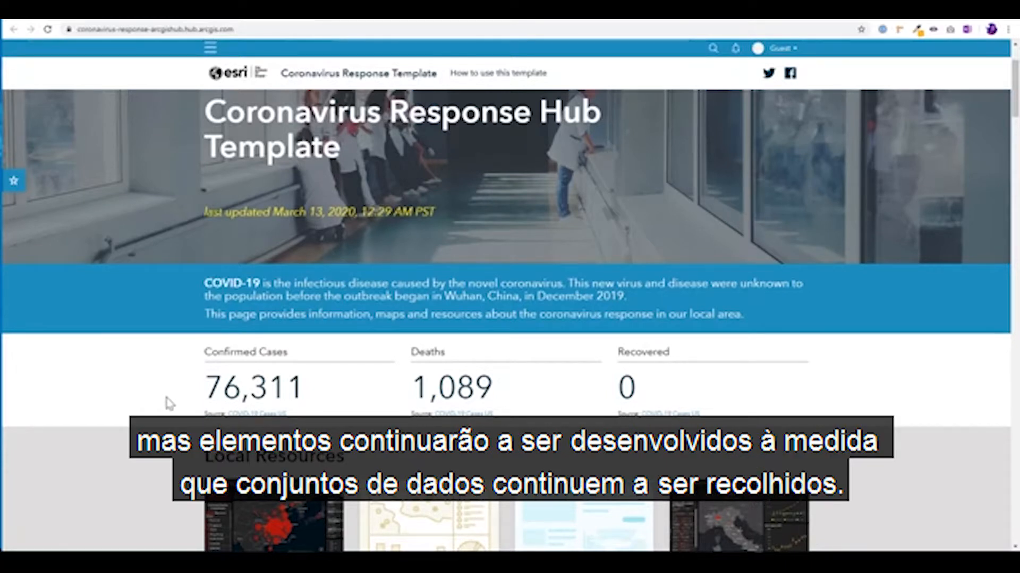
# Step: Examine the dashboards and apps in the template's Local Resources gallery
pyautogui.scroll(-3, 164, 396)
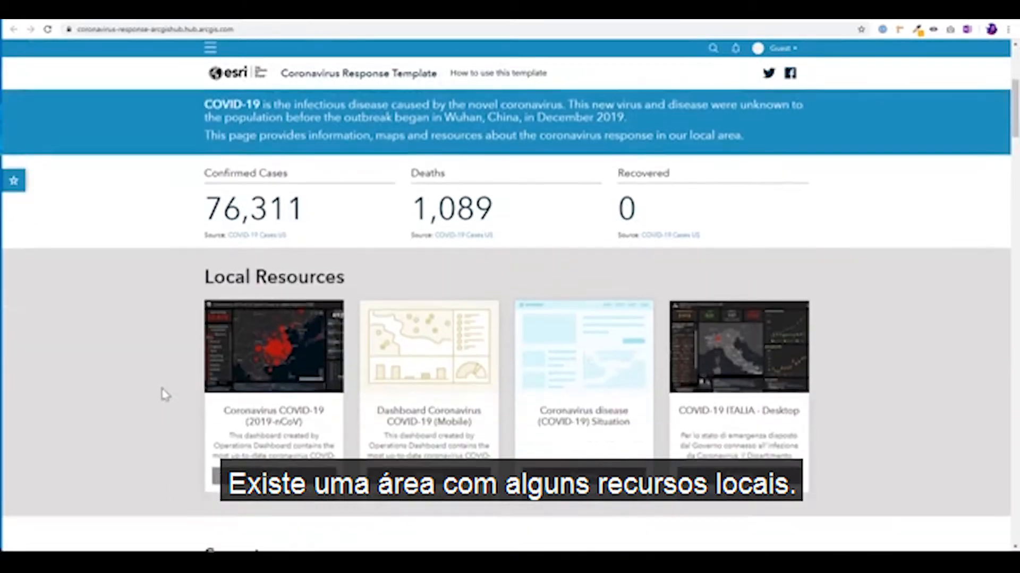
pyautogui.scroll(-1, 165, 395)
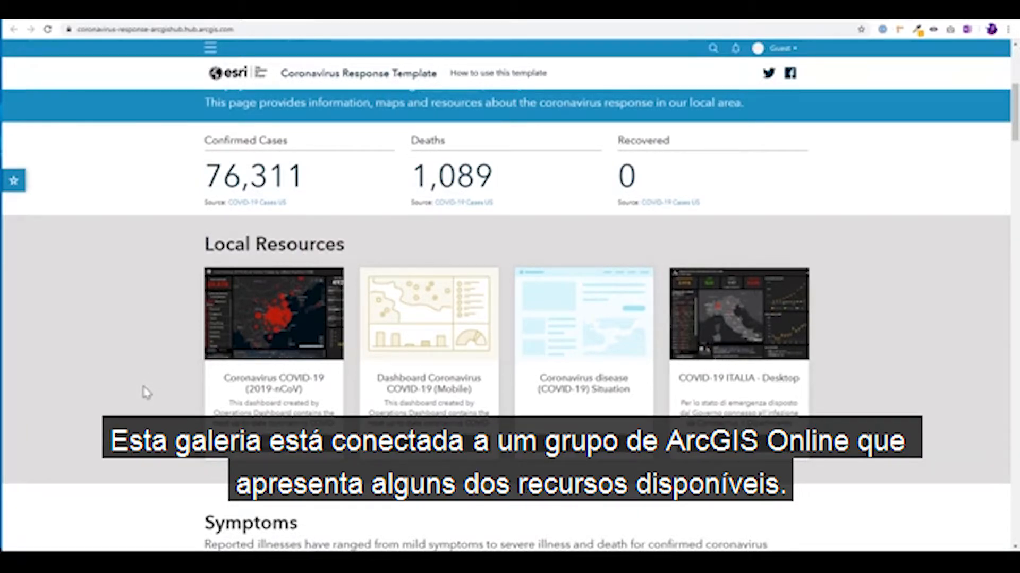
pyautogui.scroll(-3, 147, 393)
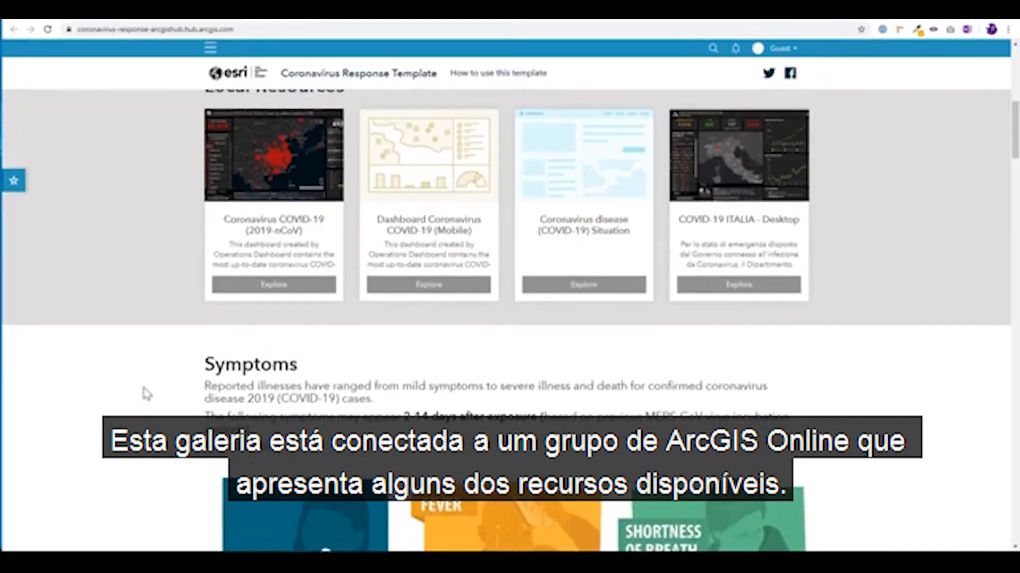
# Step: Review the template's CDC symptoms, illness prevention and protection guidance, and the timeline for people who are sick
pyautogui.scroll(-5, 147, 395)
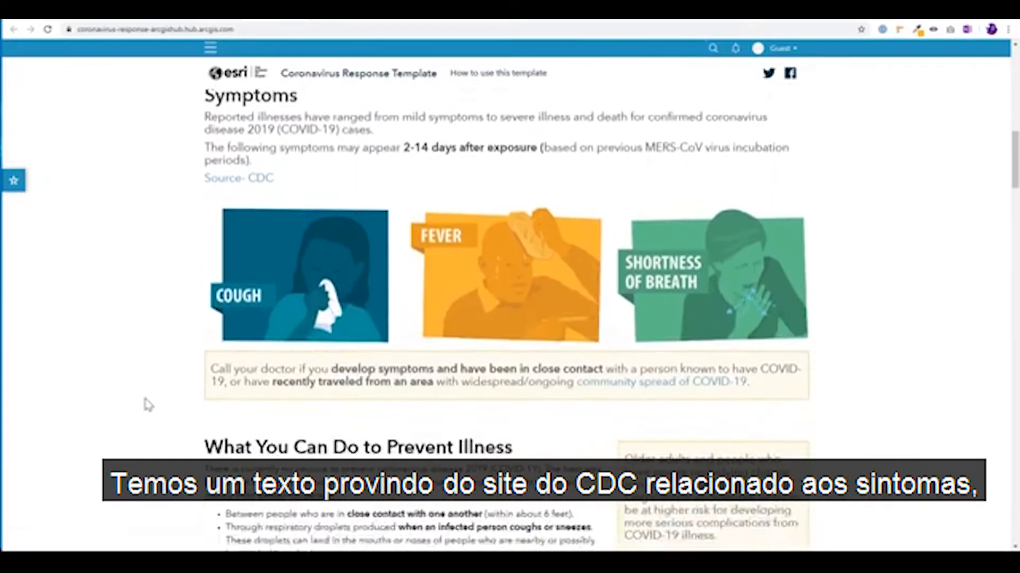
pyautogui.scroll(2, 148, 405)
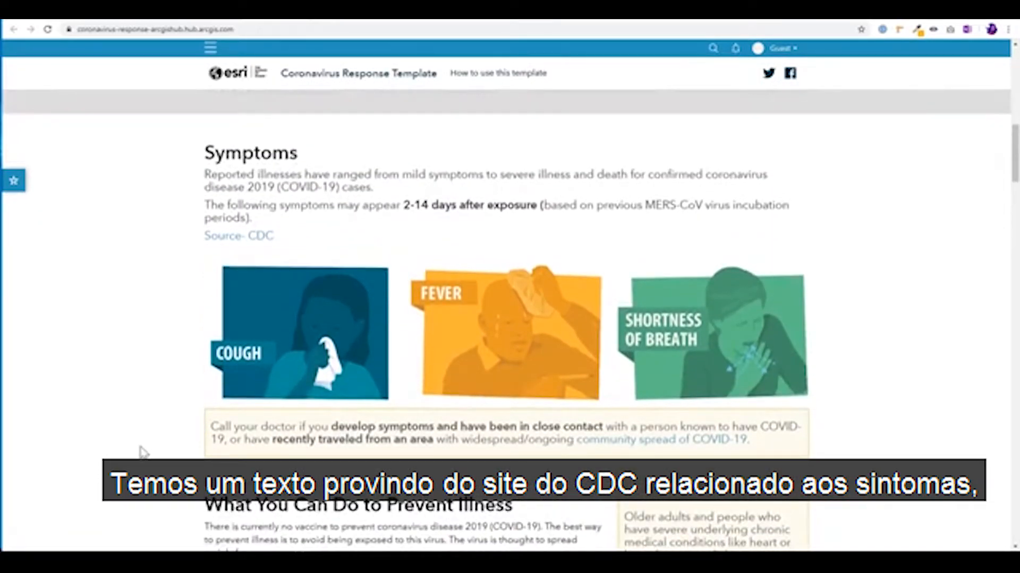
pyautogui.scroll(-1, 143, 452)
pyautogui.scroll(-3, 142, 452)
pyautogui.scroll(-4, 143, 449)
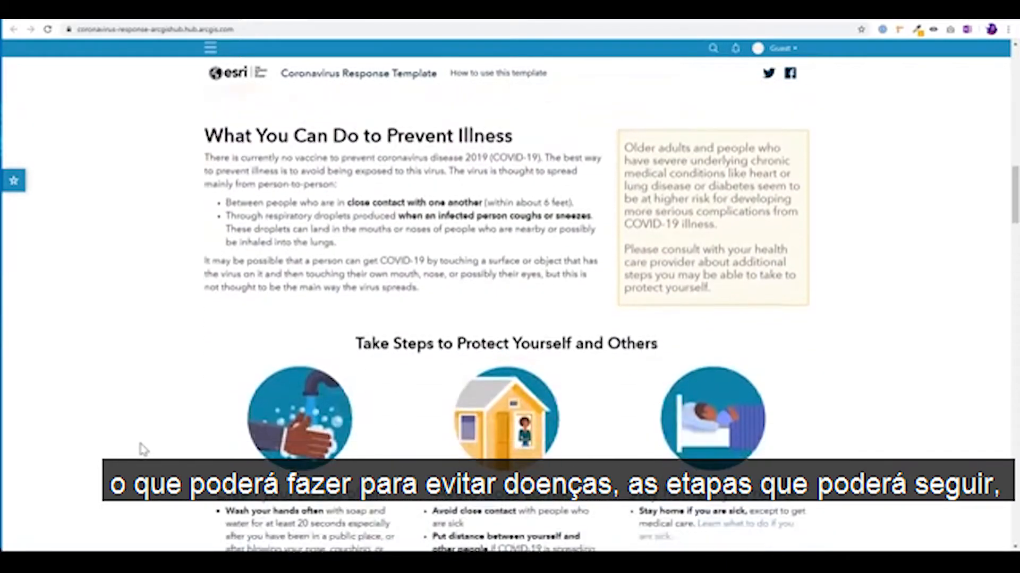
pyautogui.scroll(-4, 143, 449)
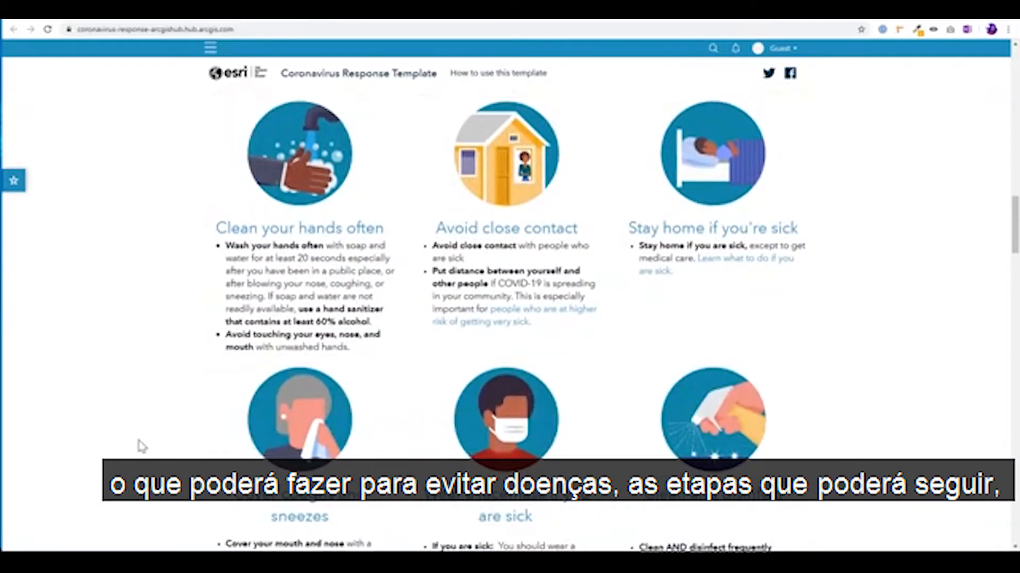
pyautogui.scroll(-10, 141, 446)
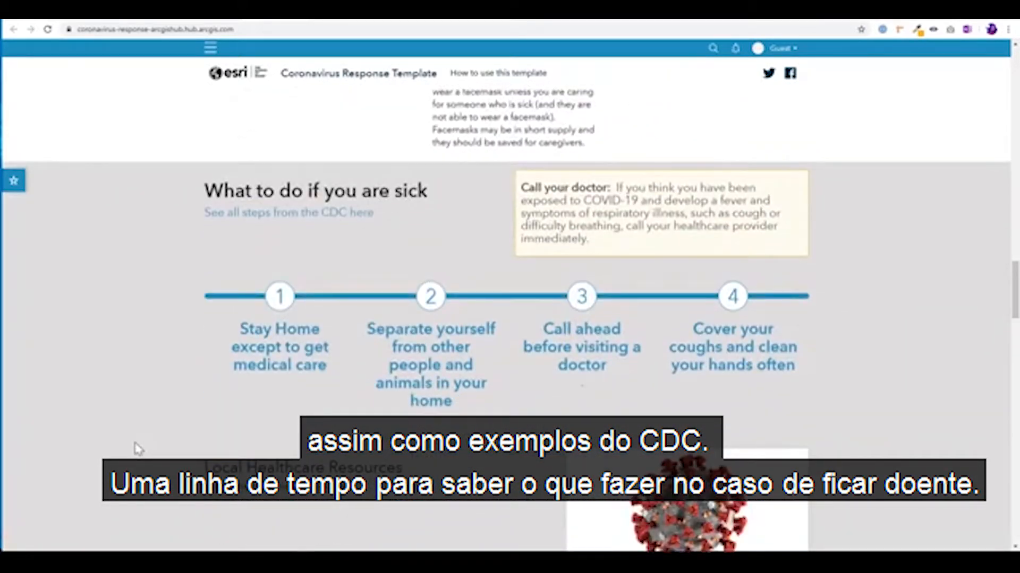
# Step: Review the template's Local Healthcare Resources, Local Updates, Additional Coronavirus Resources, and Coronavirus Data and Apps sections
pyautogui.scroll(-4, 139, 448)
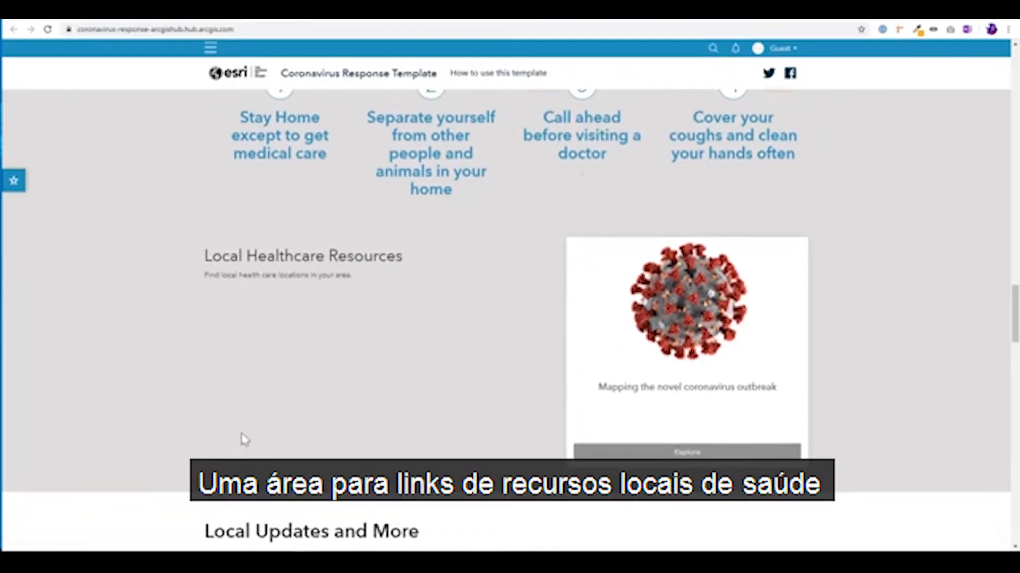
pyautogui.scroll(-3, 239, 443)
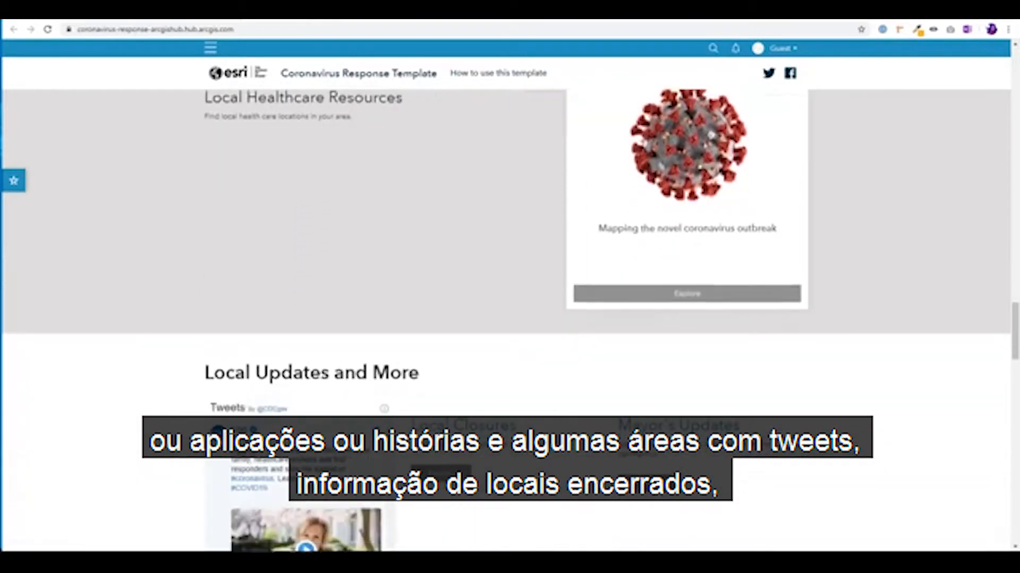
pyautogui.scroll(-3, 223, 468)
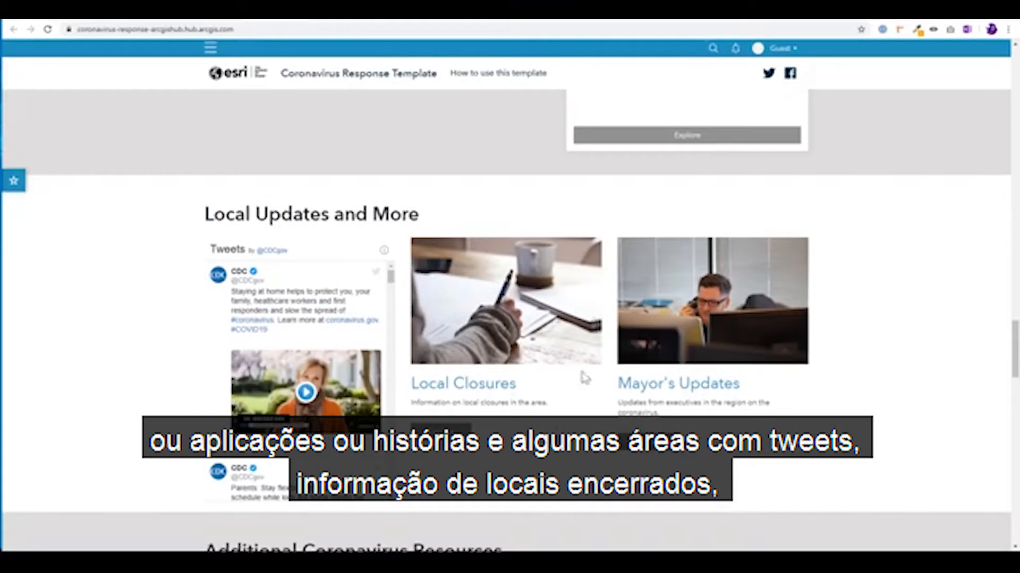
pyautogui.scroll(-1, 515, 461)
pyautogui.scroll(-6, 514, 461)
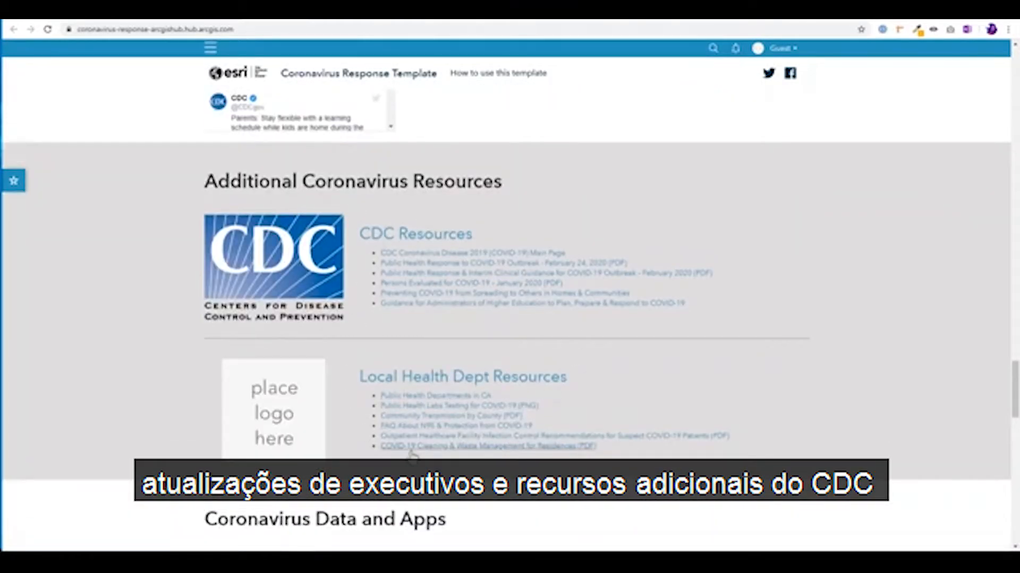
pyautogui.scroll(-2, 411, 454)
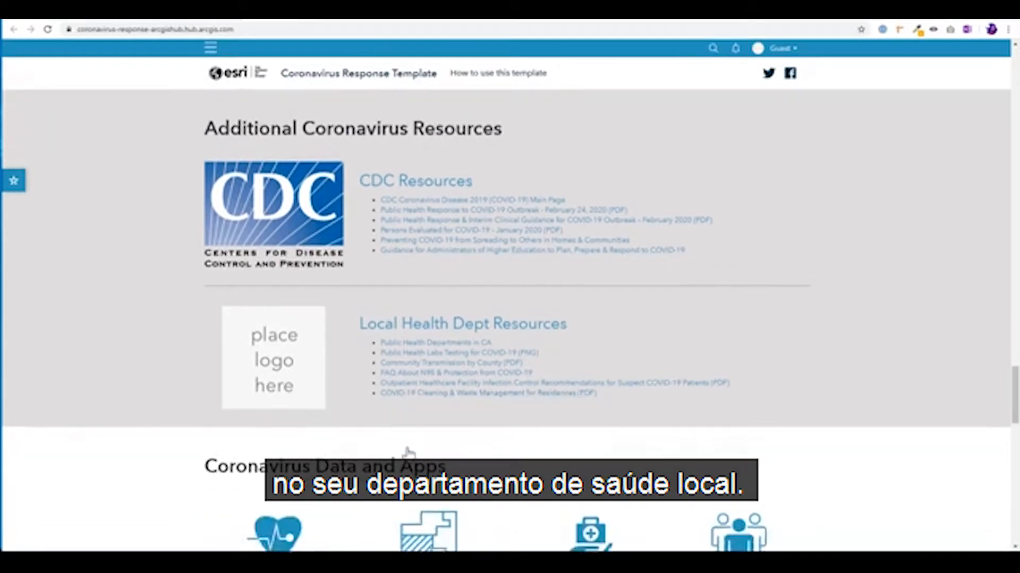
pyautogui.scroll(-3, 409, 453)
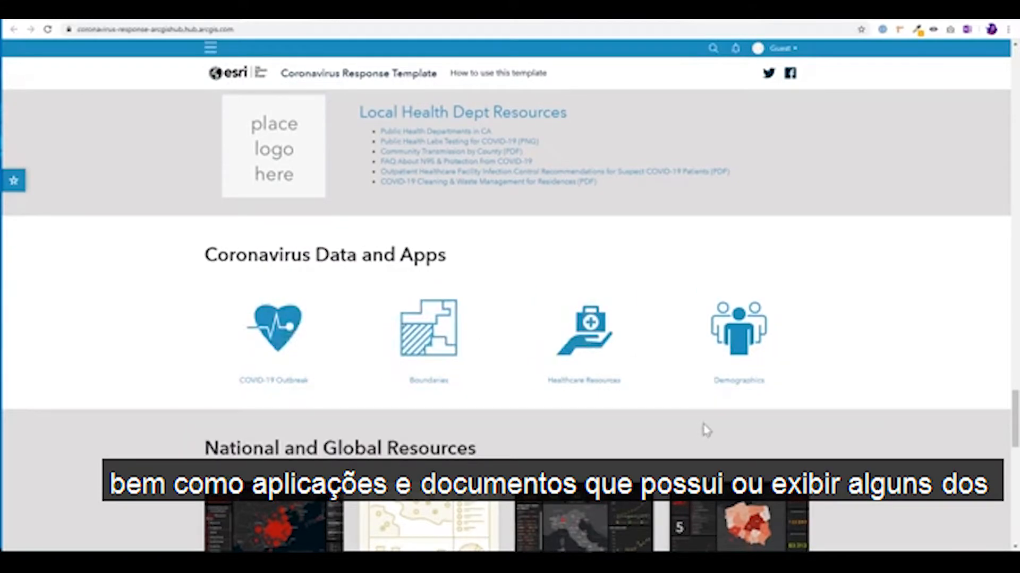
# Step: Examine the National and Global Resources gallery and the Frequently Asked Questions section of the template
pyautogui.scroll(-5, 706, 429)
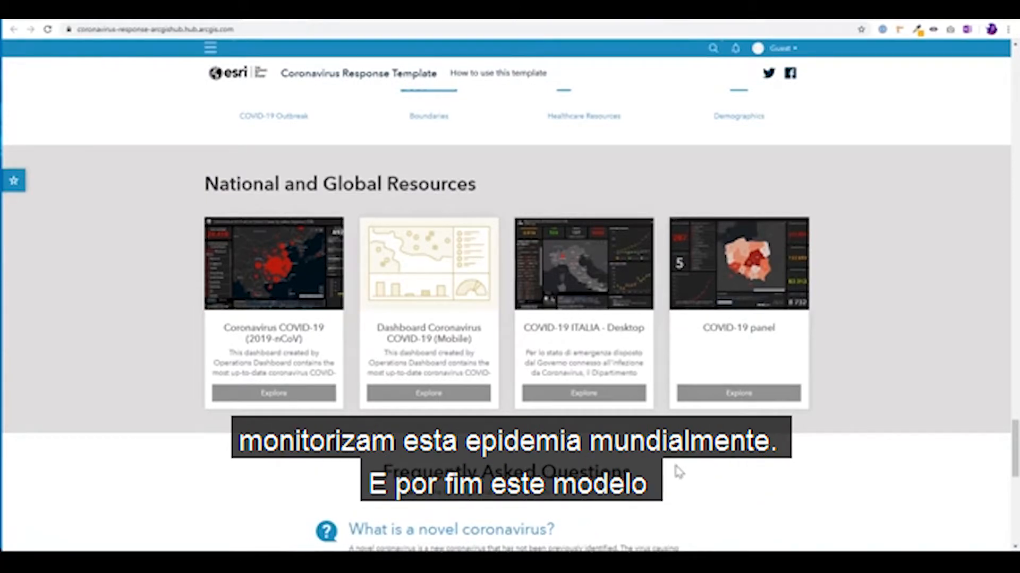
pyautogui.scroll(-4, 607, 462)
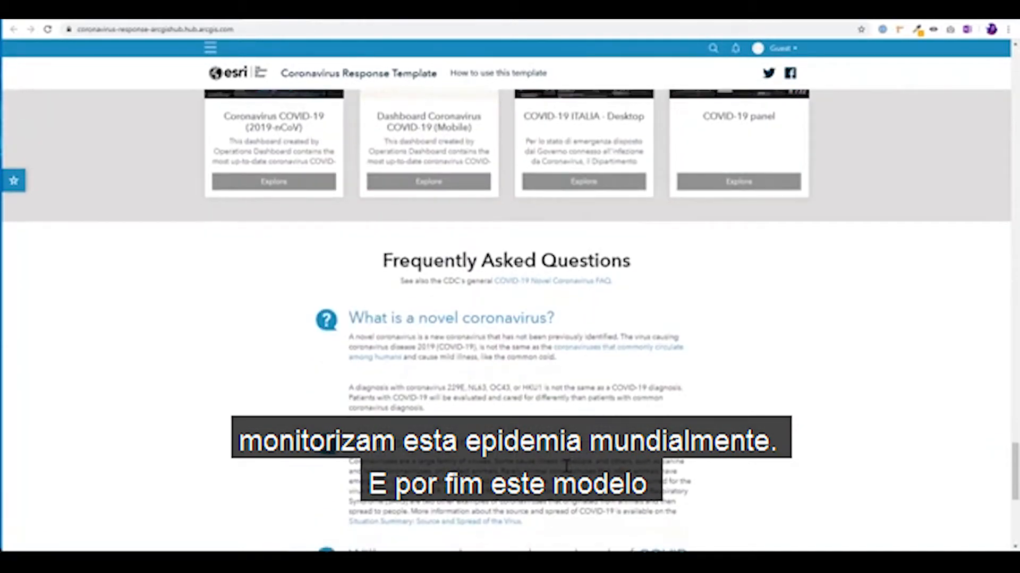
pyautogui.scroll(-3, 566, 467)
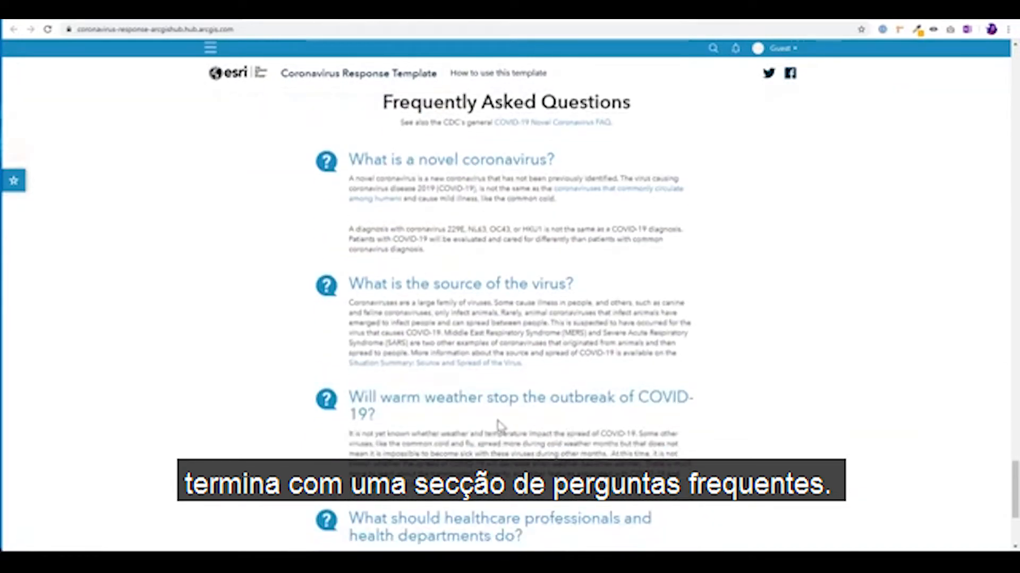
# Step: Look back over the template's sections from the Frequently Asked Questions up to the start of the page
pyautogui.scroll(6, 496, 423)
pyautogui.scroll(20, 496, 424)
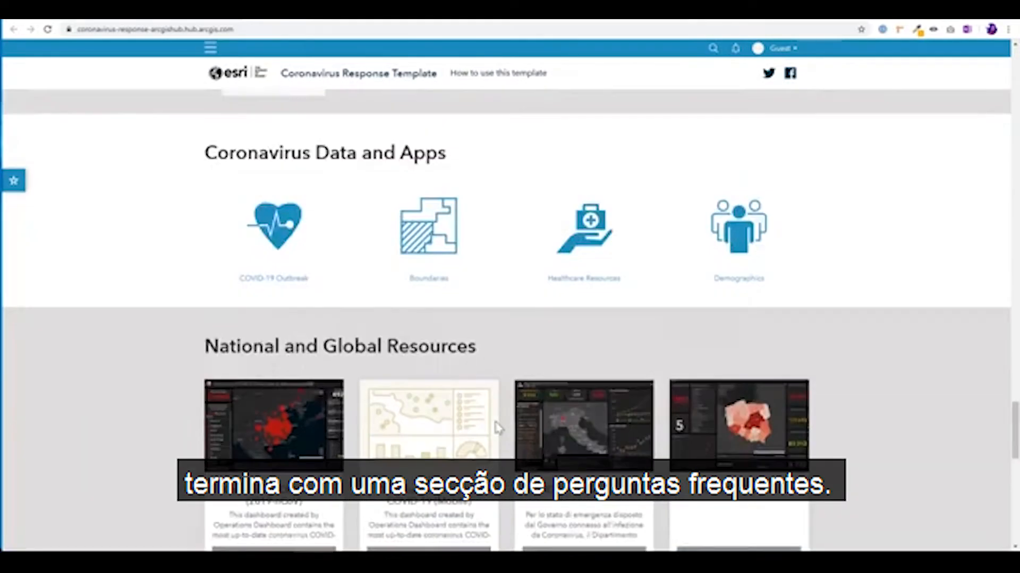
pyautogui.scroll(15, 497, 432)
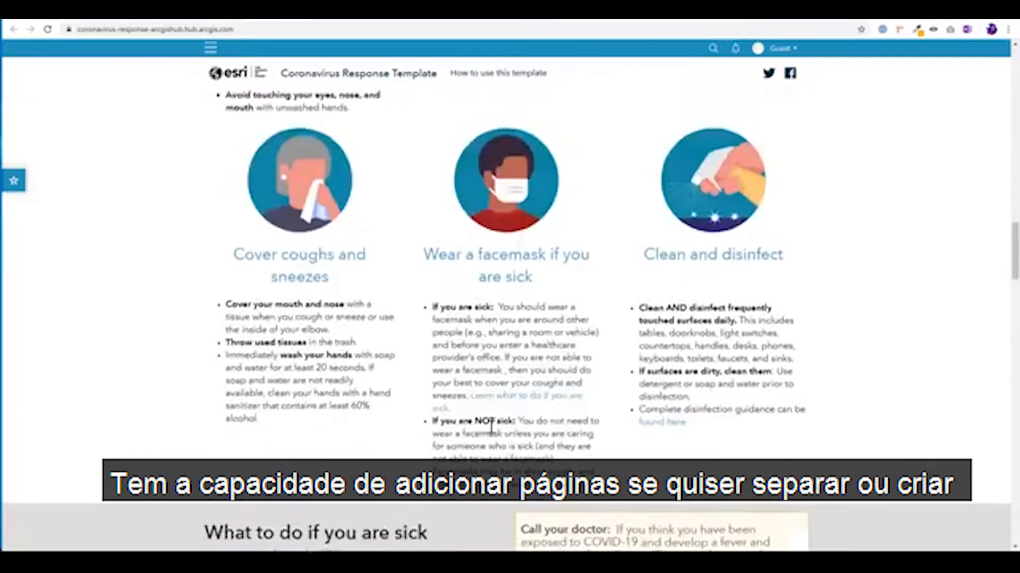
pyautogui.scroll(7, 491, 423)
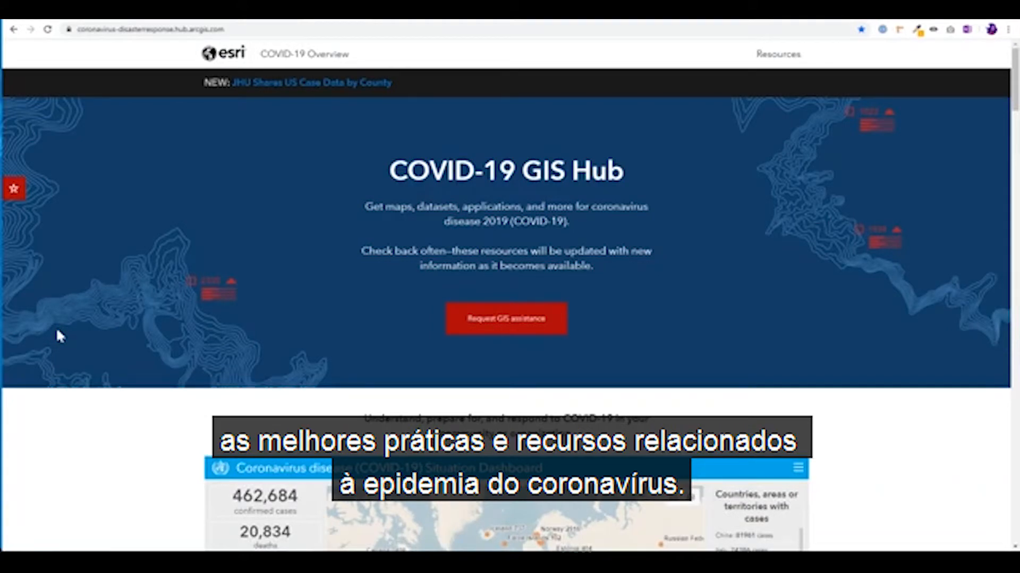
# Step: Review the WHO dashboard and five-step guidance on the COVID-19 GIS Hub, and open its resources to get started
pyautogui.scroll(-1, 57, 332)
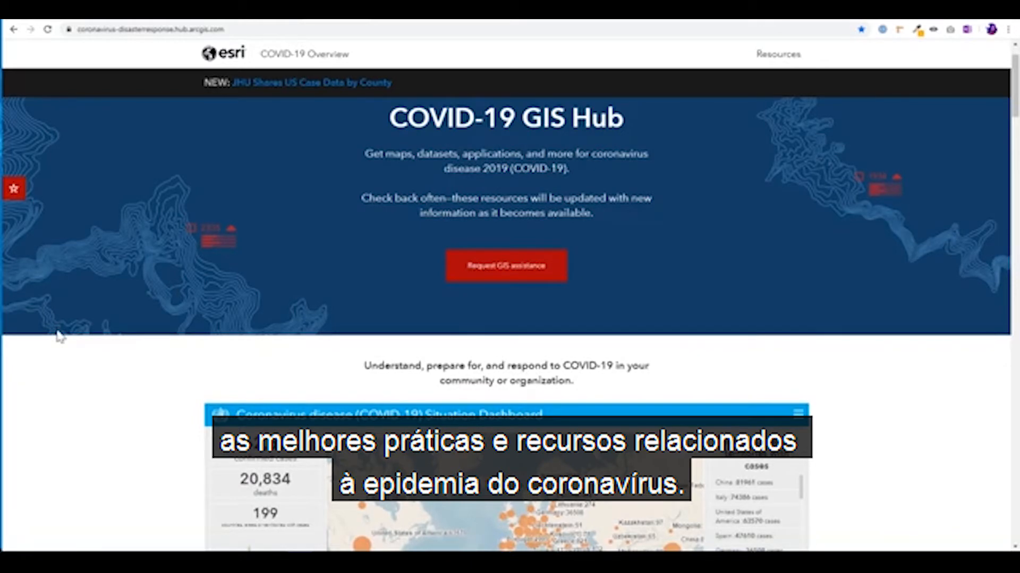
pyautogui.scroll(-5, 57, 334)
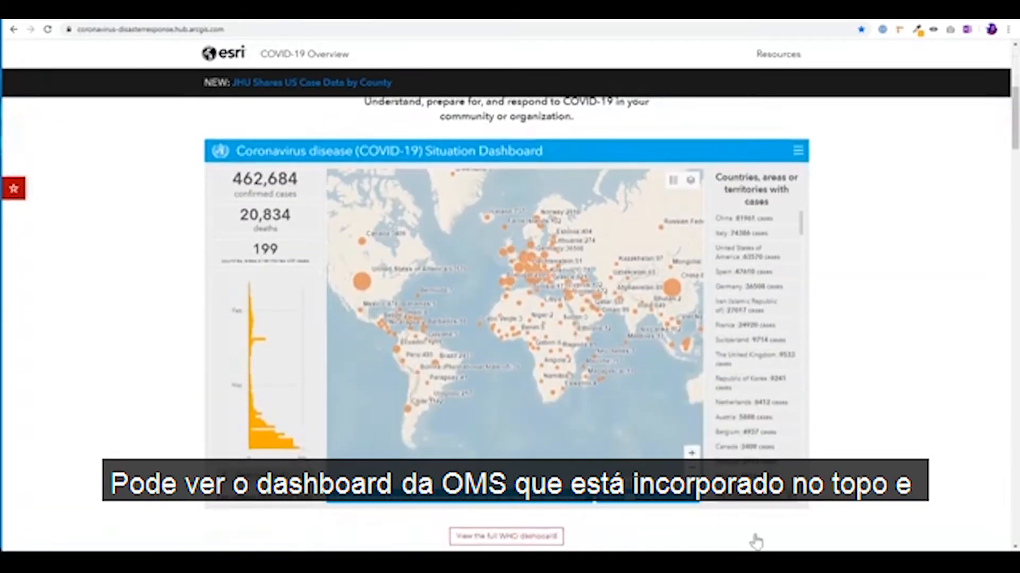
pyautogui.scroll(-8, 755, 542)
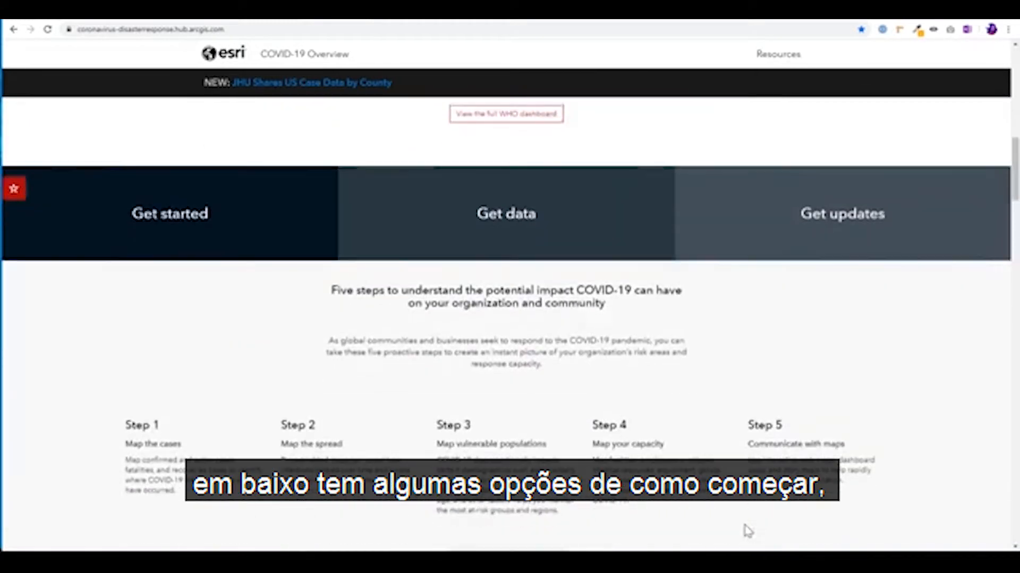
pyautogui.scroll(-1, 748, 531)
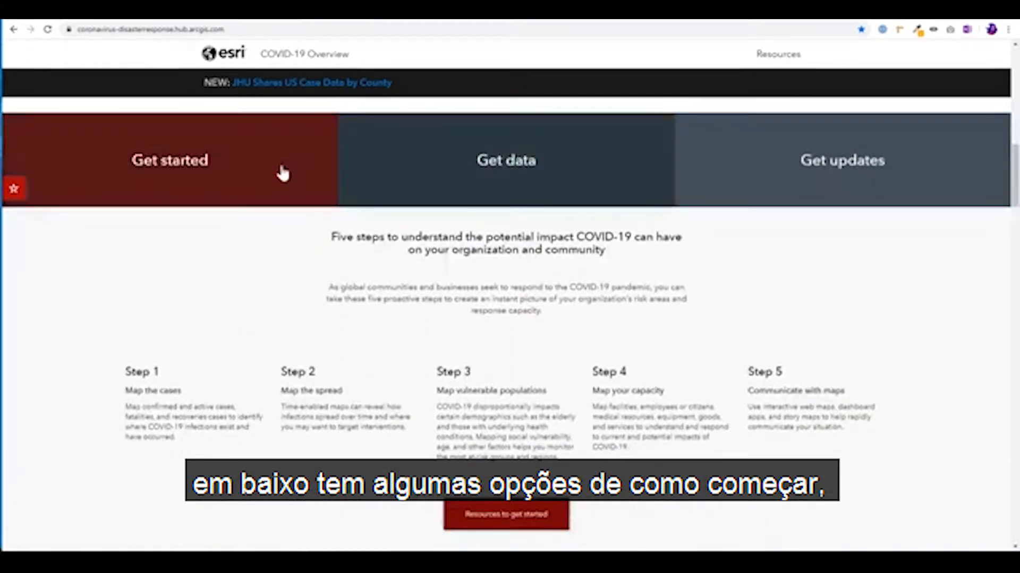
pyautogui.scroll(-2, 280, 262)
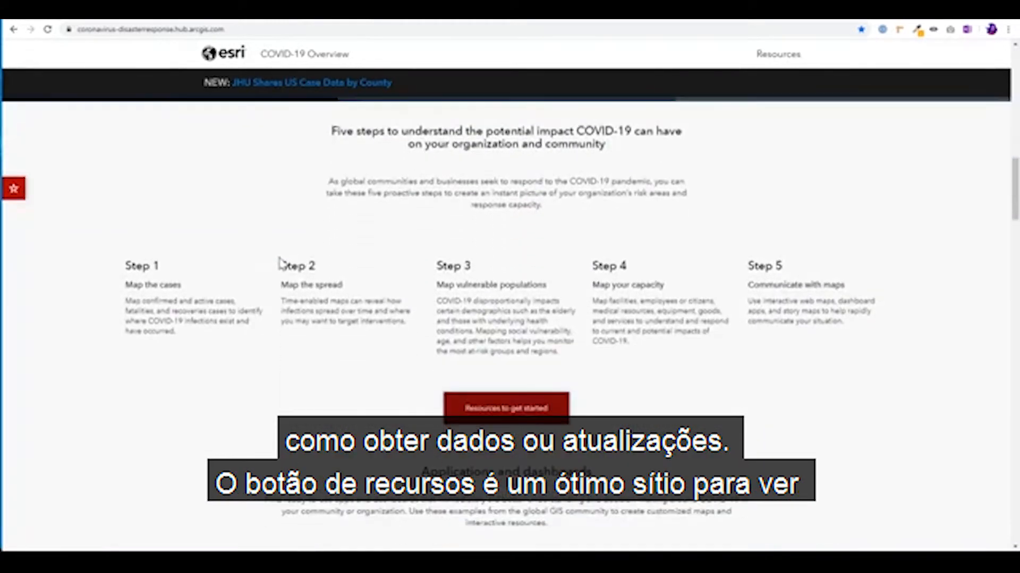
pyautogui.scroll(-1, 280, 262)
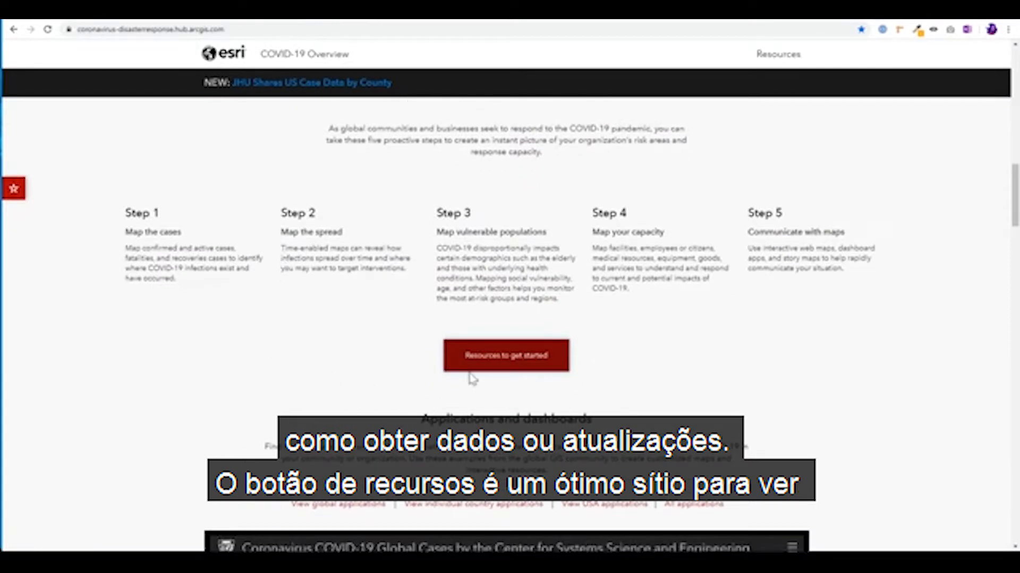
pyautogui.click(485, 366)
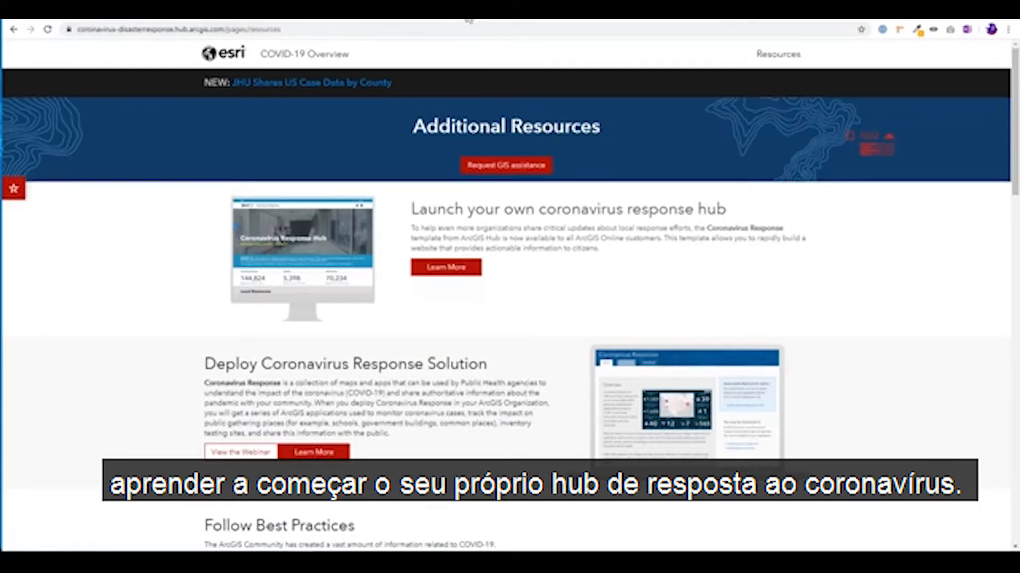
# Step: Switch to the ArcGIS Blog article "How to Launch a Coronavirus Response Website Today" and review its introduction and template preview
pyautogui.click(468, 21)
pyautogui.scroll(-1, 195, 376)
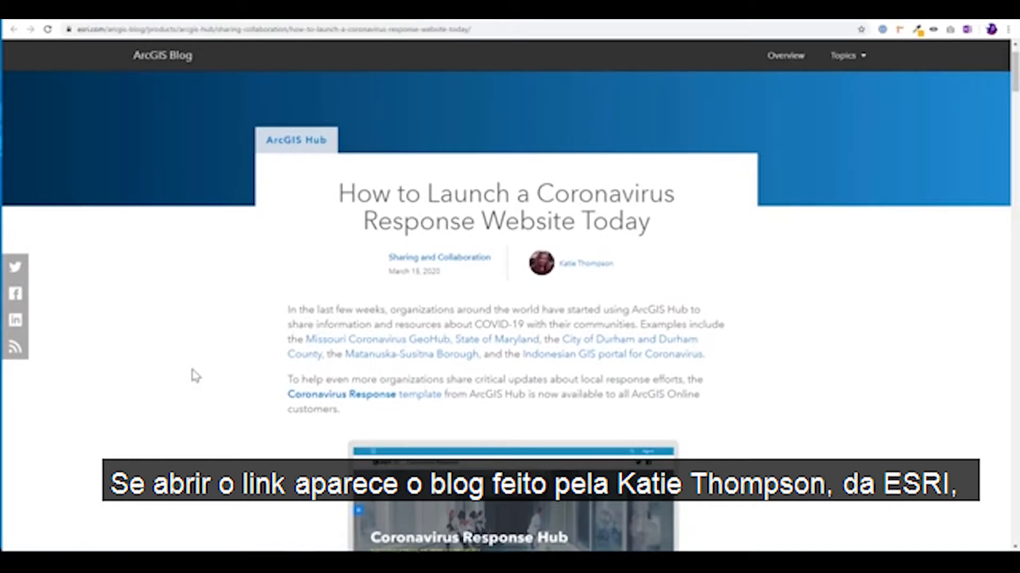
pyautogui.scroll(-3, 196, 376)
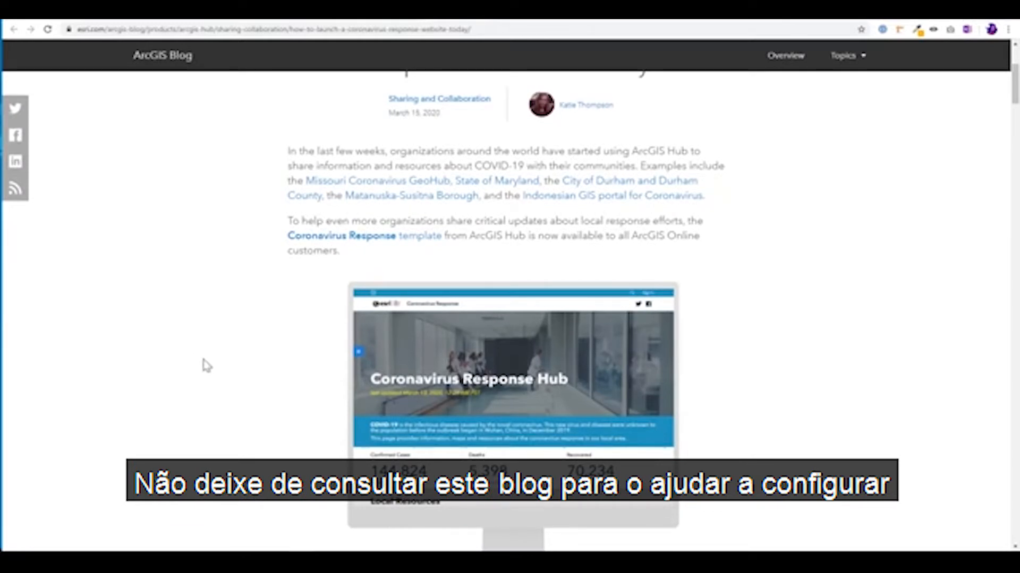
pyautogui.scroll(-3, 218, 352)
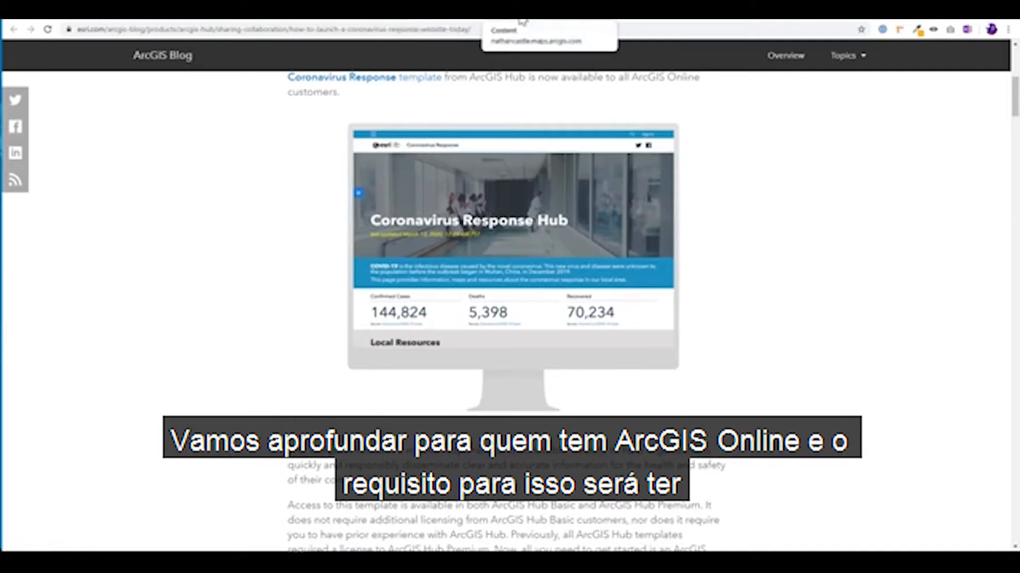
# Step: Switch to the ArcGIS Online content page and open the Hub overview from there
pyautogui.click(518, 22)
pyautogui.click(80, 206)
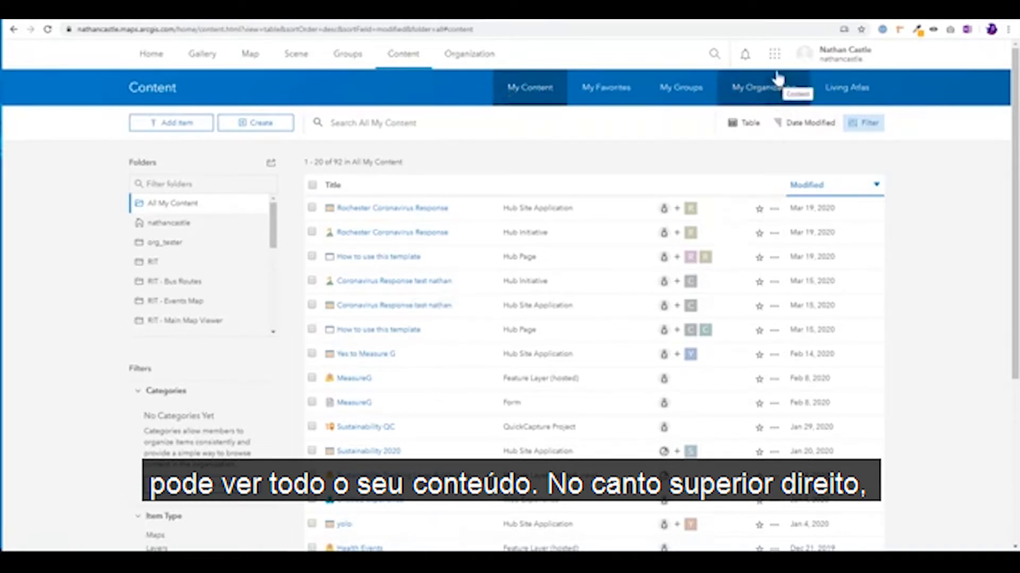
pyautogui.click(775, 54)
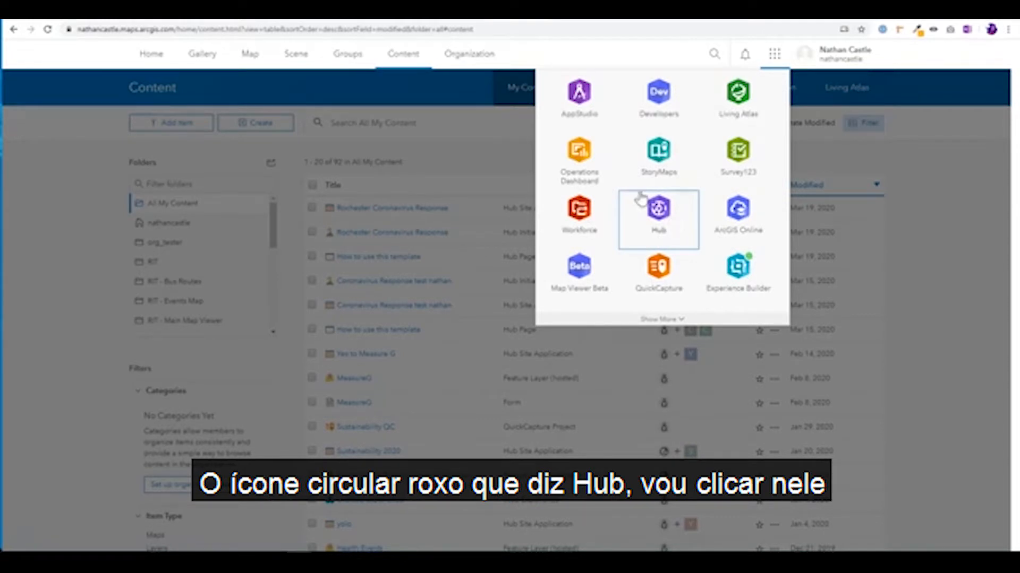
pyautogui.click(641, 214)
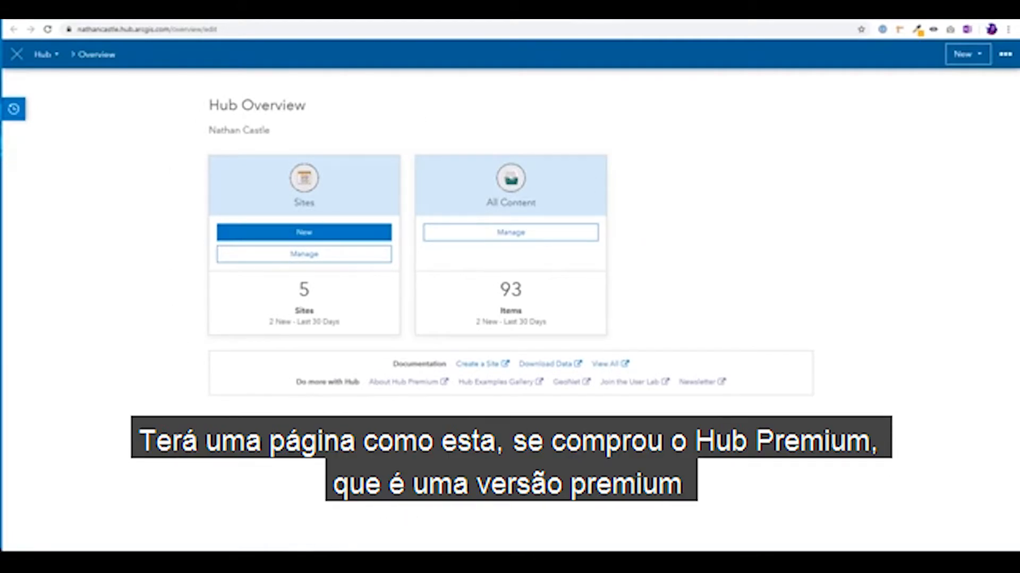
pyautogui.click(317, 546)
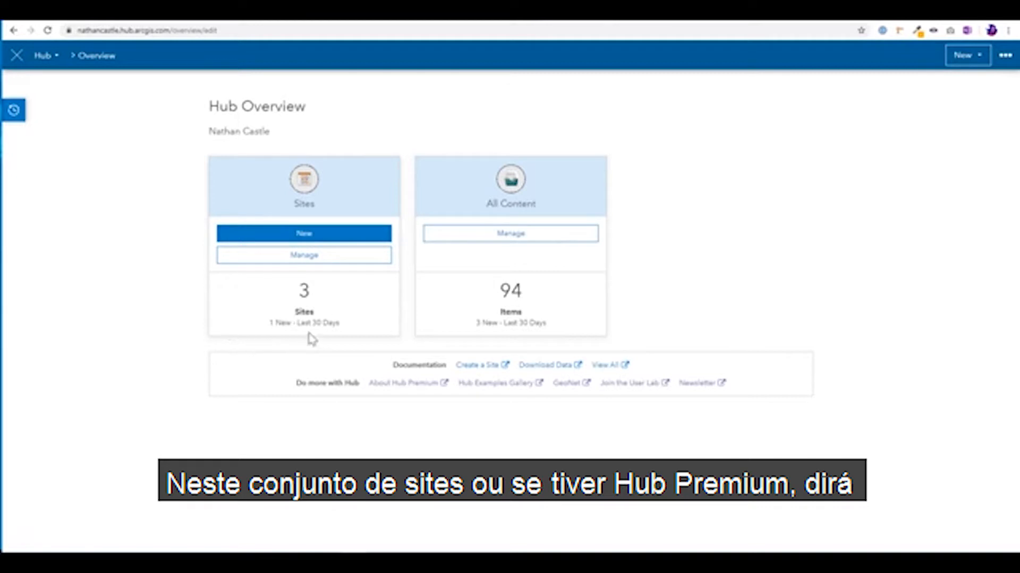
# Step: Start a new Hub site by activating Esri's Coronavirus Response initiative template
pyautogui.click(334, 239)
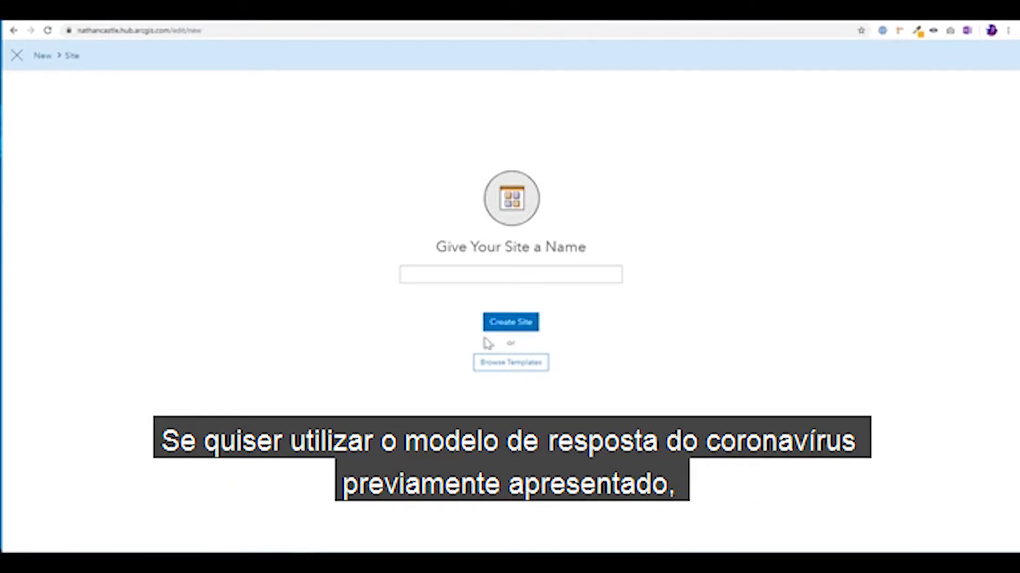
pyautogui.click(495, 369)
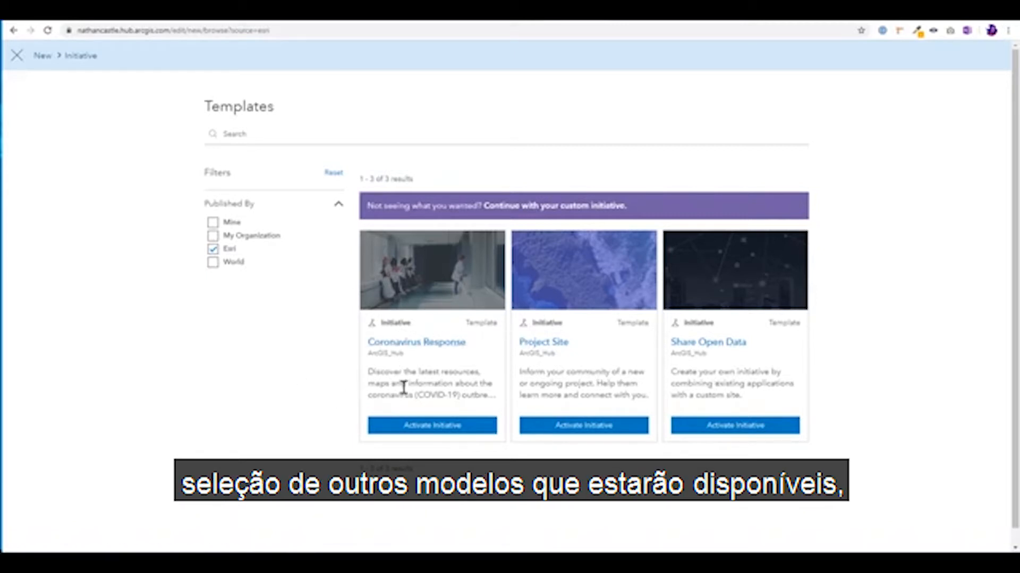
pyautogui.click(403, 427)
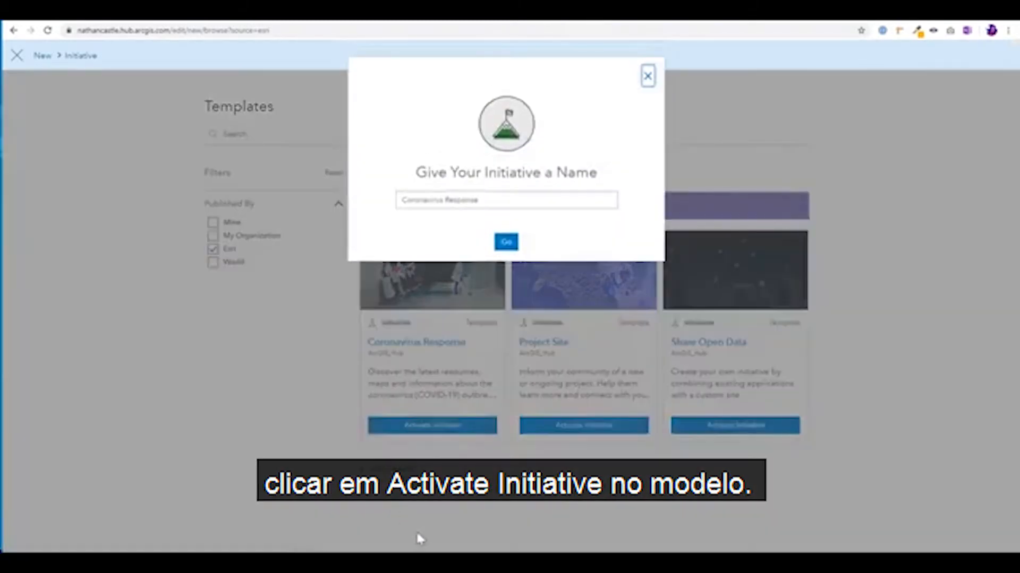
# Step: Name the initiative "Rochester Coronavirus Response Test" and create it
pyautogui.click(398, 201)
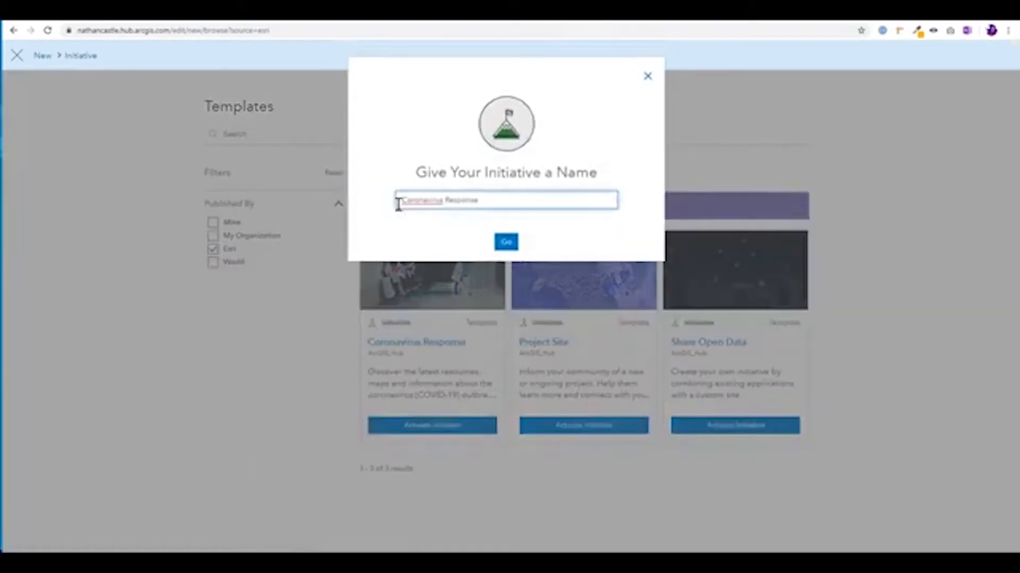
pyautogui.write('Roches')
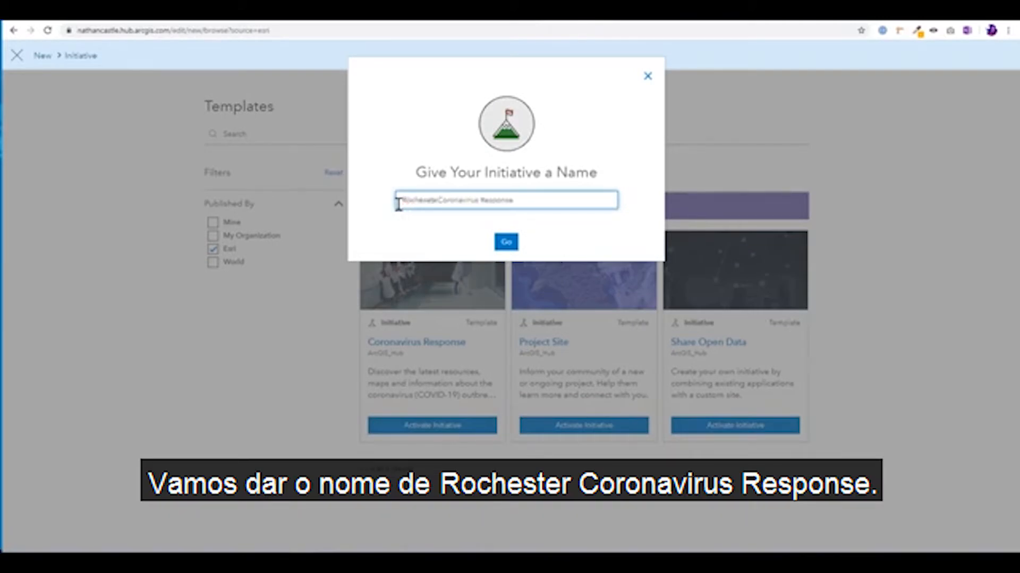
pyautogui.write('ter ')
pyautogui.write(' Test')
pyautogui.click(507, 243)
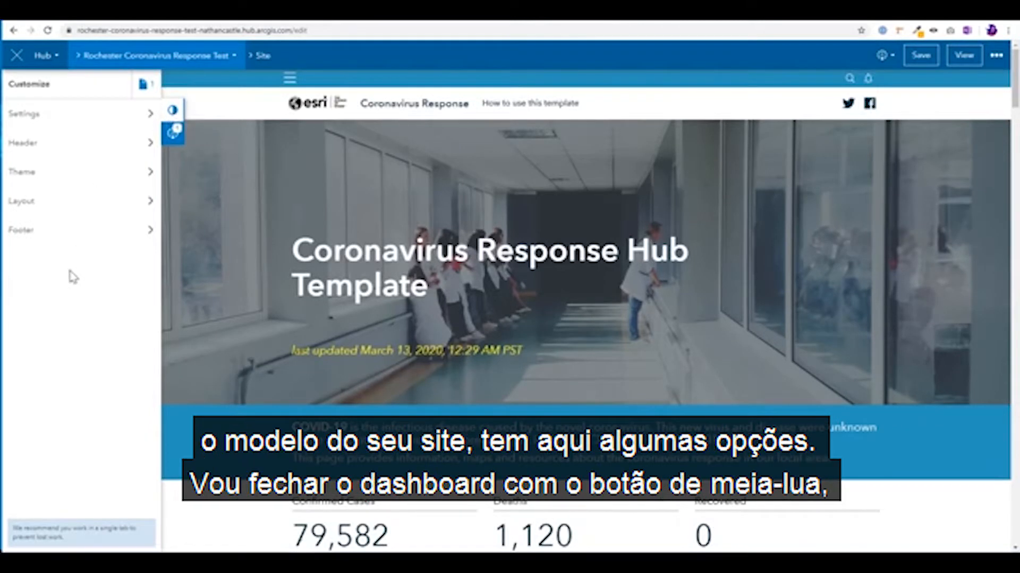
# Step: Collapse the site's Customize options so the page preview takes the full width
pyautogui.click(173, 125)
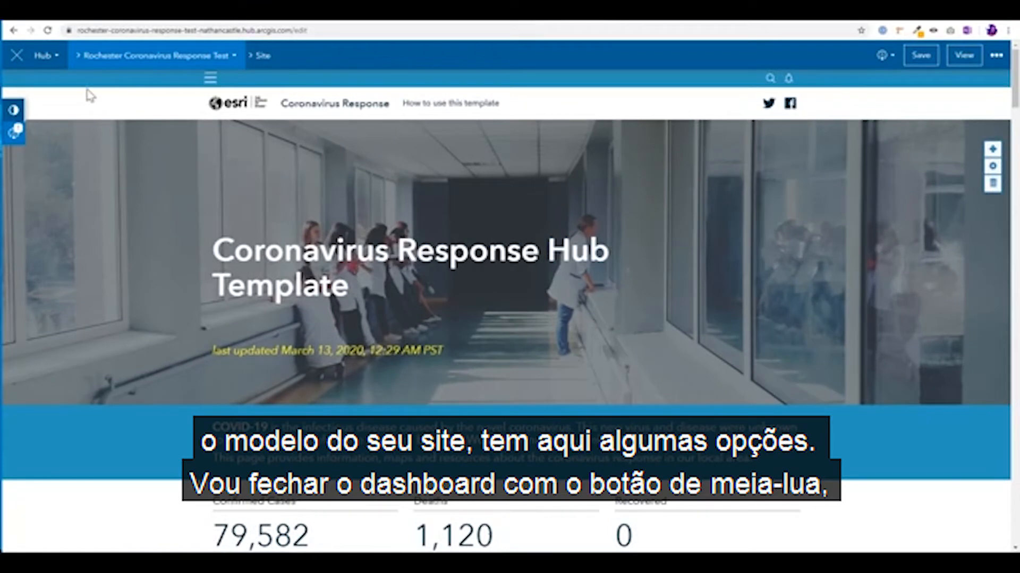
pyautogui.click(14, 110)
pyautogui.click(171, 114)
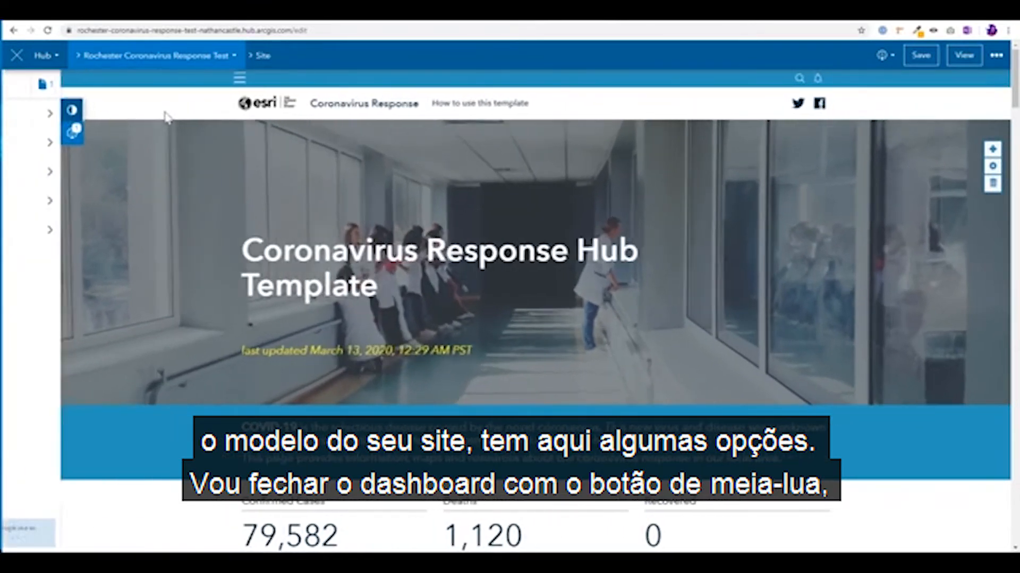
# Step: Examine the new site's Local Resources, Symptoms and illness prevention blocks with their editing controls, and try editing the Local Resources heading
pyautogui.scroll(-6, 463, 346)
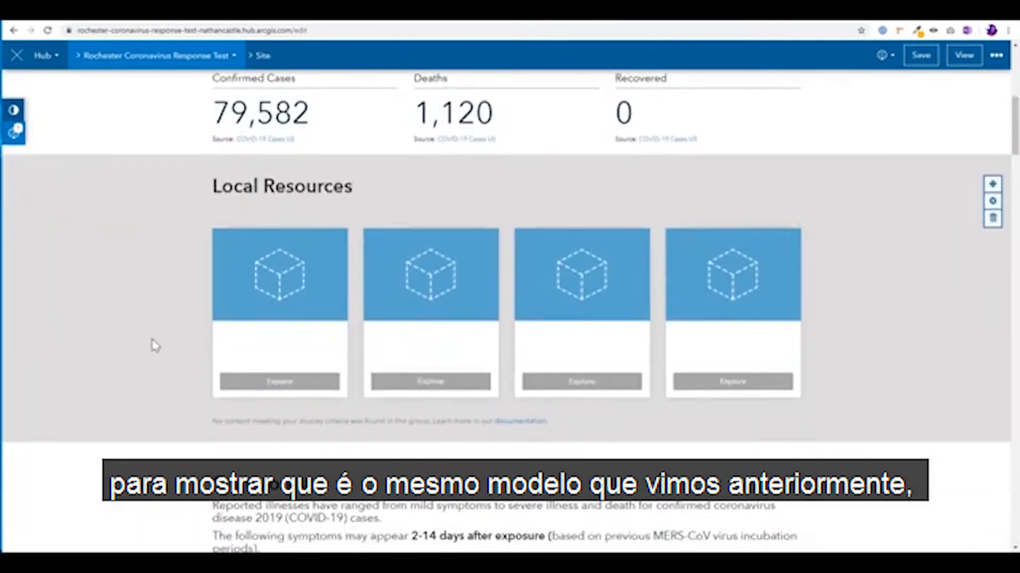
pyautogui.scroll(-8, 154, 346)
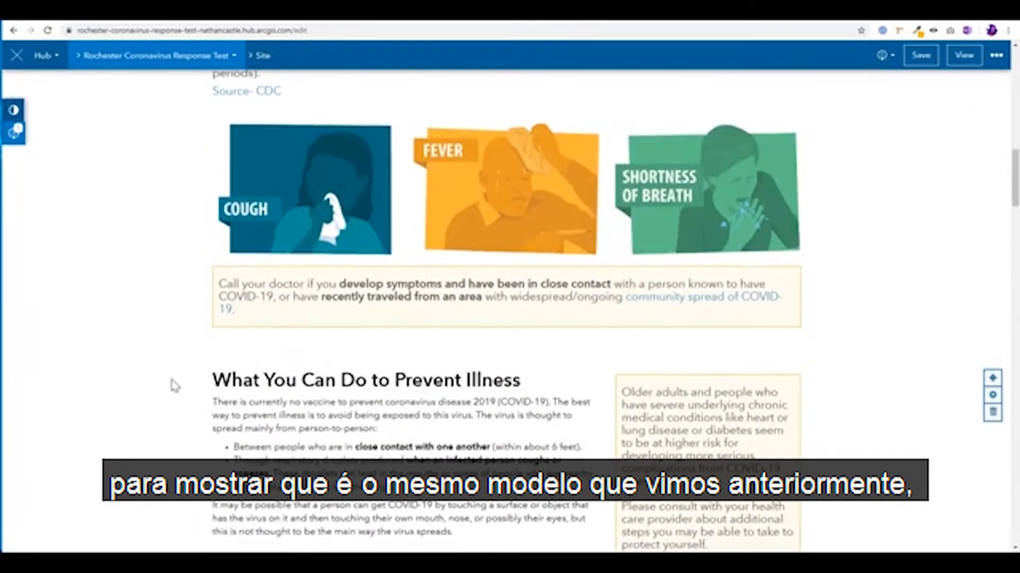
pyautogui.moveTo(714, 462)
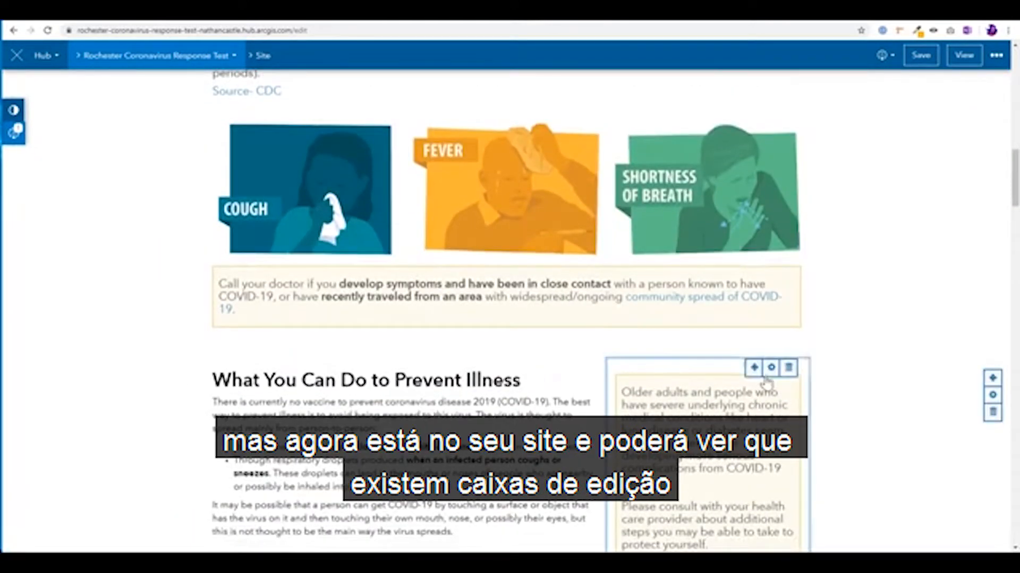
pyautogui.scroll(2, 676, 285)
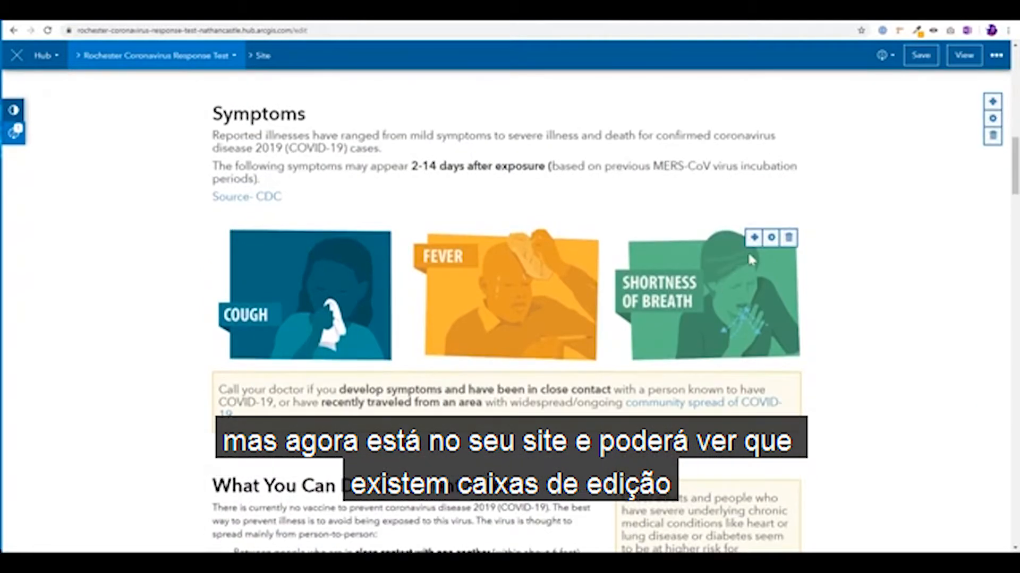
pyautogui.scroll(4, 754, 239)
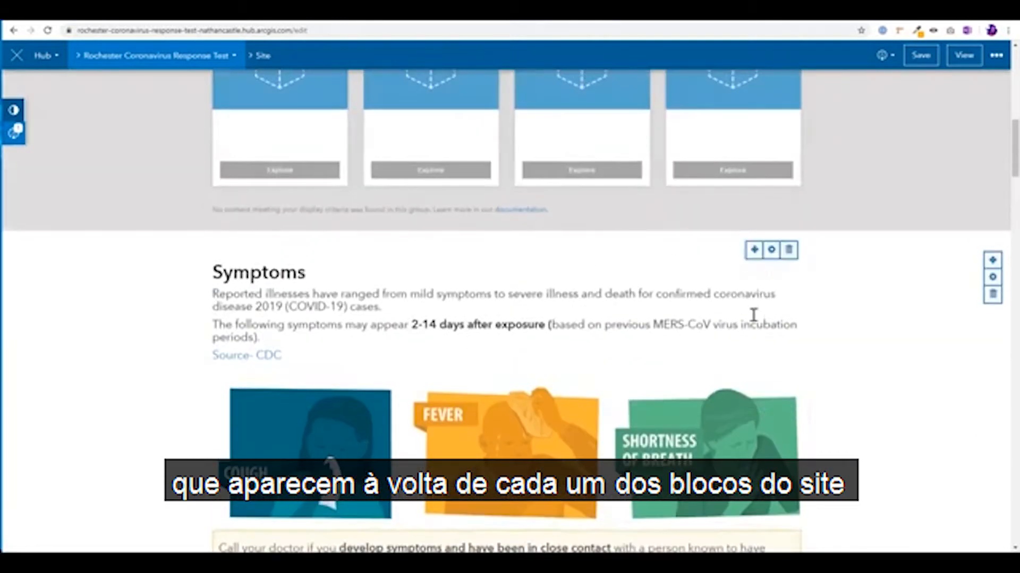
pyautogui.scroll(2, 781, 321)
pyautogui.scroll(7, 780, 330)
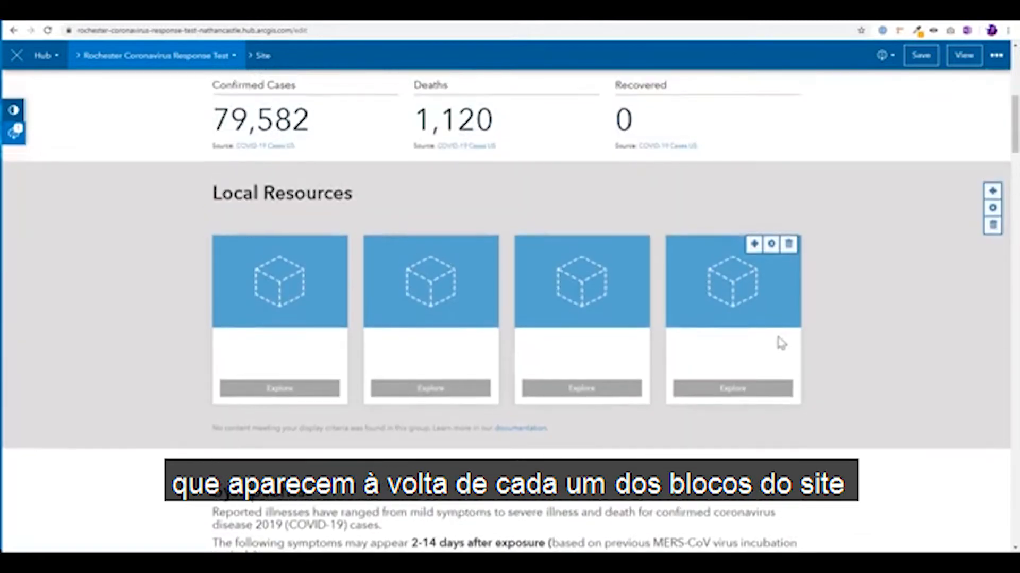
pyautogui.click(772, 336)
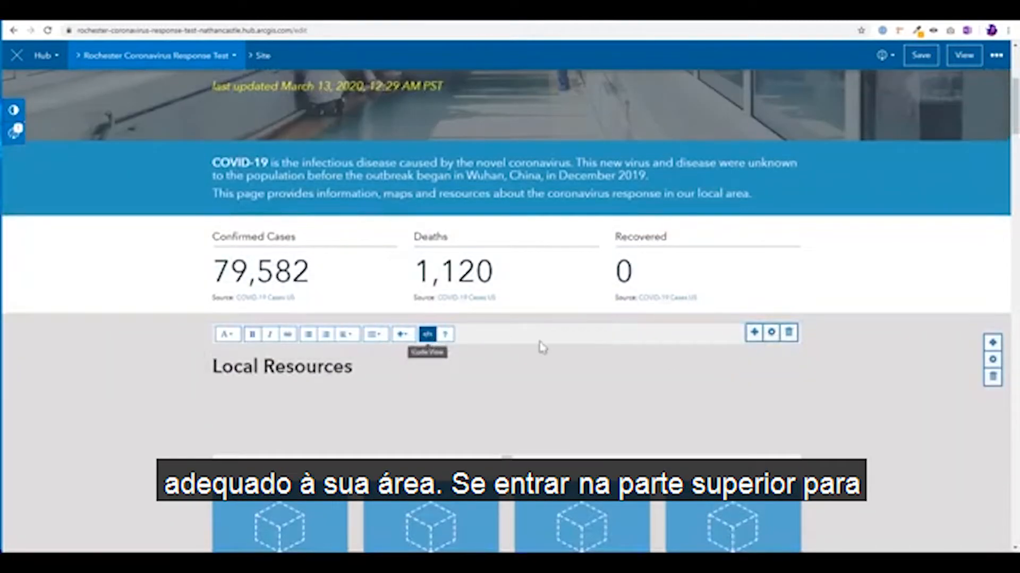
pyautogui.click(772, 333)
# Step: Change the banner heading to "City of Rochester" with "Coronavirus Response Hub" on a second line, removing the word "Template"
pyautogui.scroll(5, 777, 340)
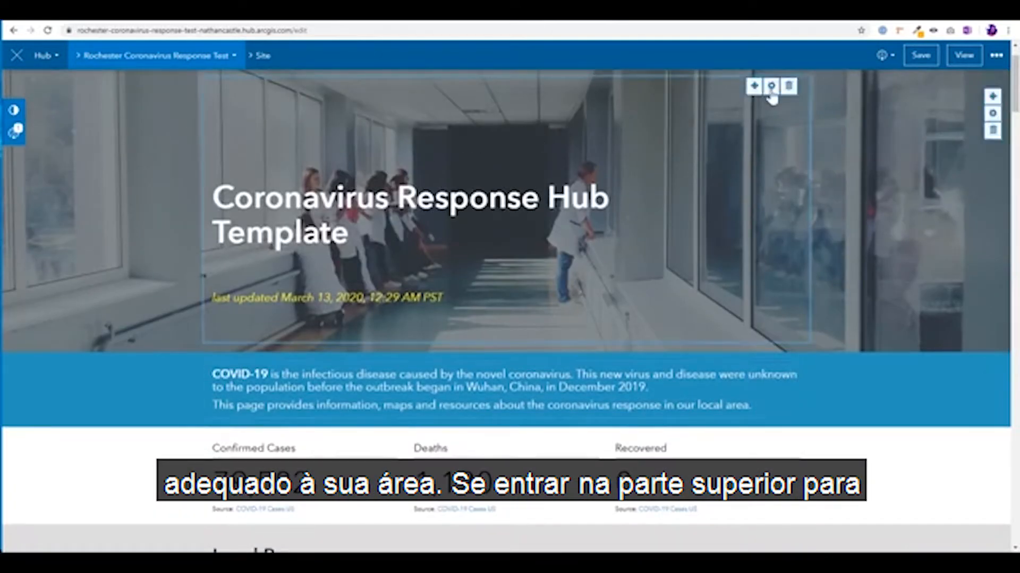
pyautogui.click(771, 90)
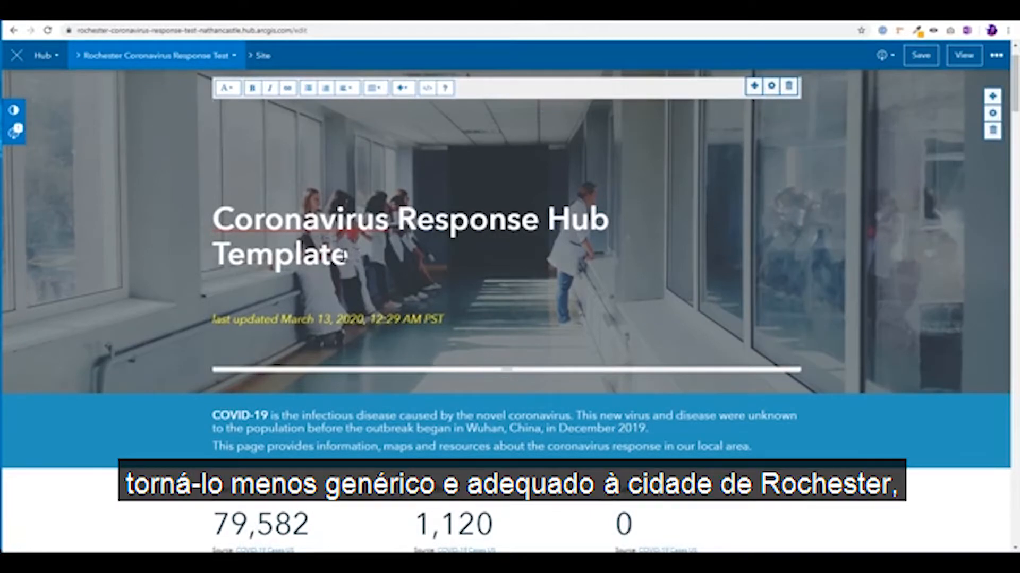
pyautogui.moveTo(346, 255); pyautogui.dragTo(215, 250)
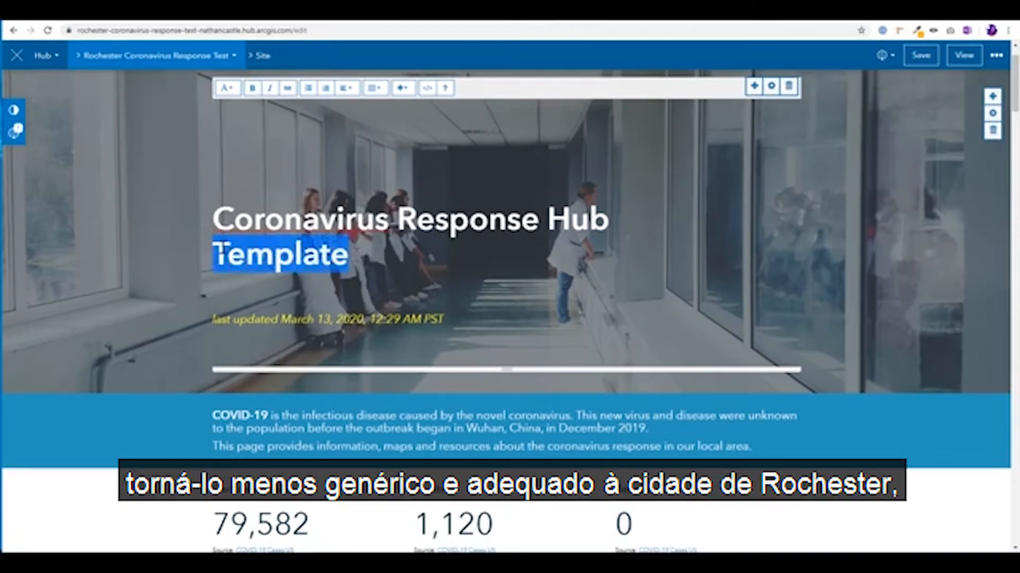
pyautogui.press('BackSpace')
pyautogui.press('BackSpace')
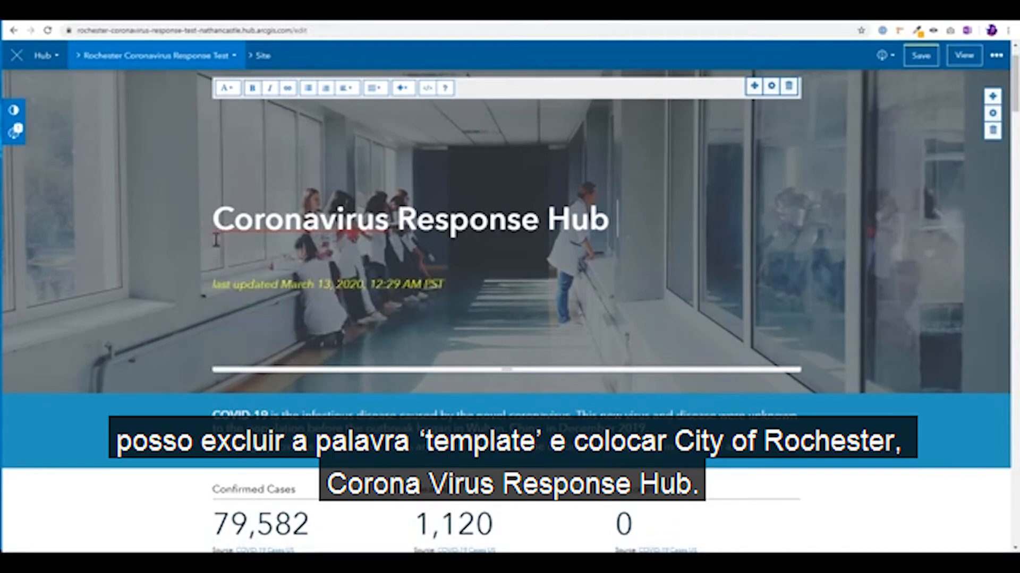
pyautogui.write('City ')
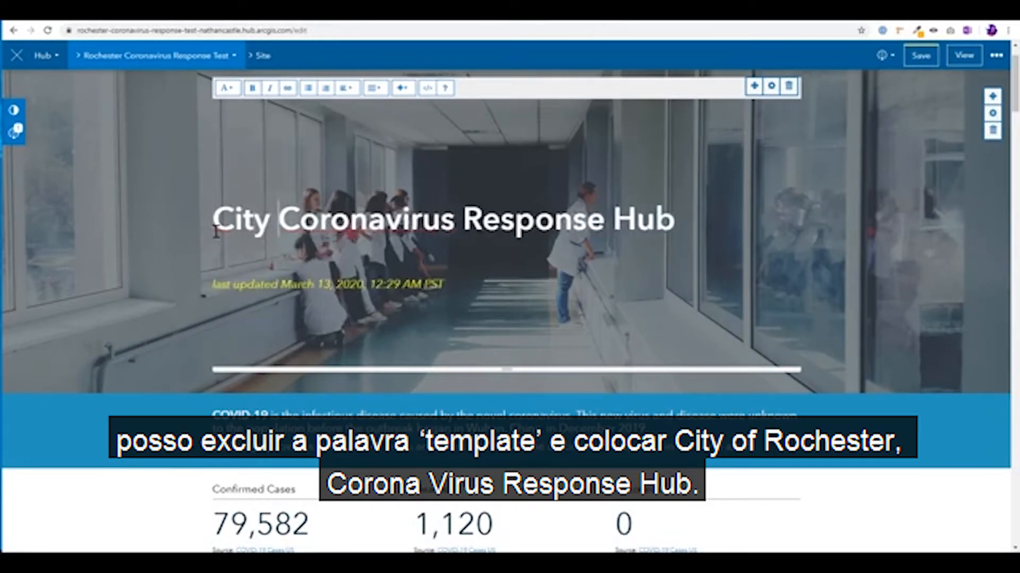
pyautogui.write('of Rochester')
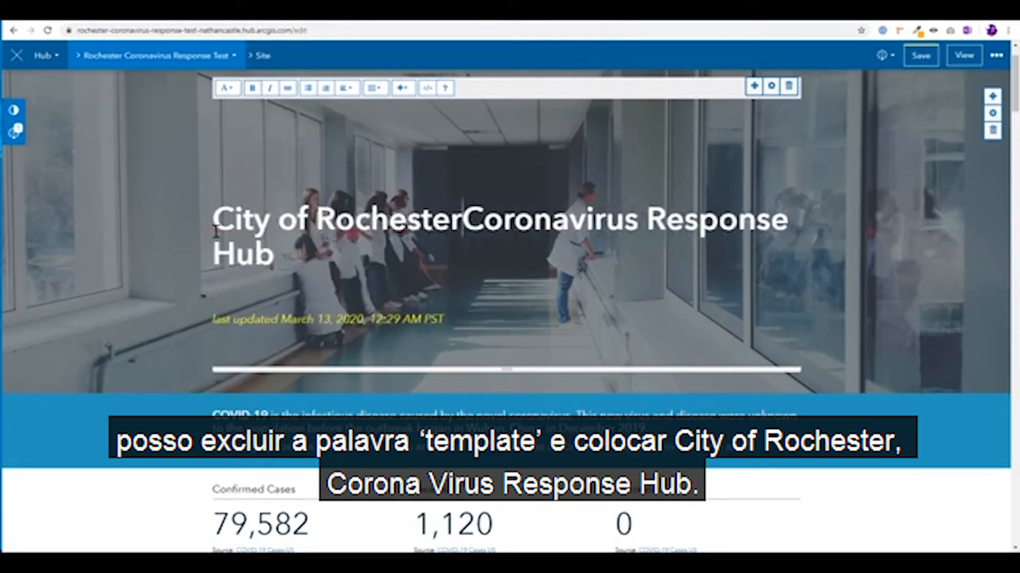
pyautogui.press('Return')
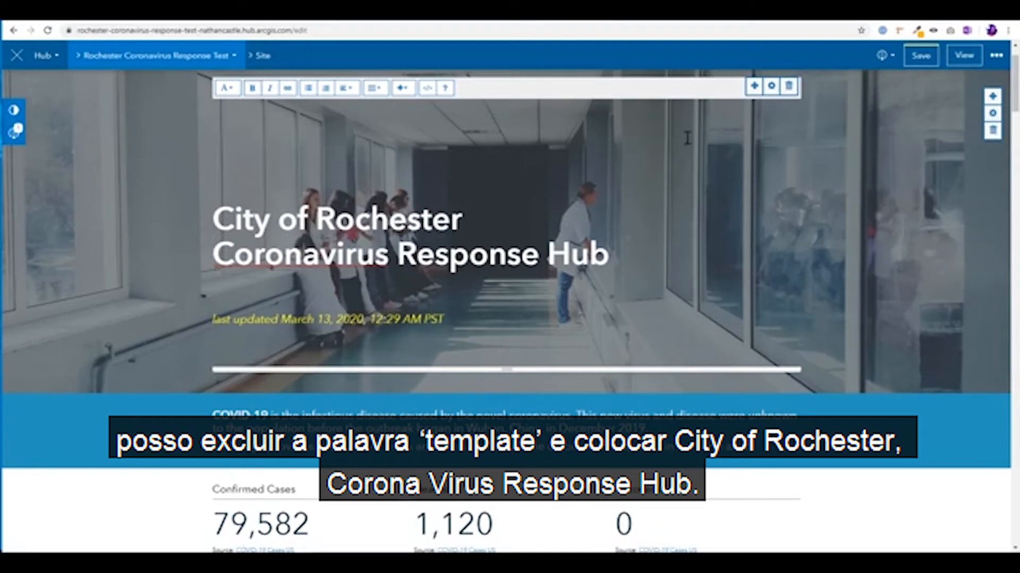
# Step: Set the banner's last updated date to March 26, 2020, finish editing the text block and save the site
pyautogui.doubleClick(324, 318)
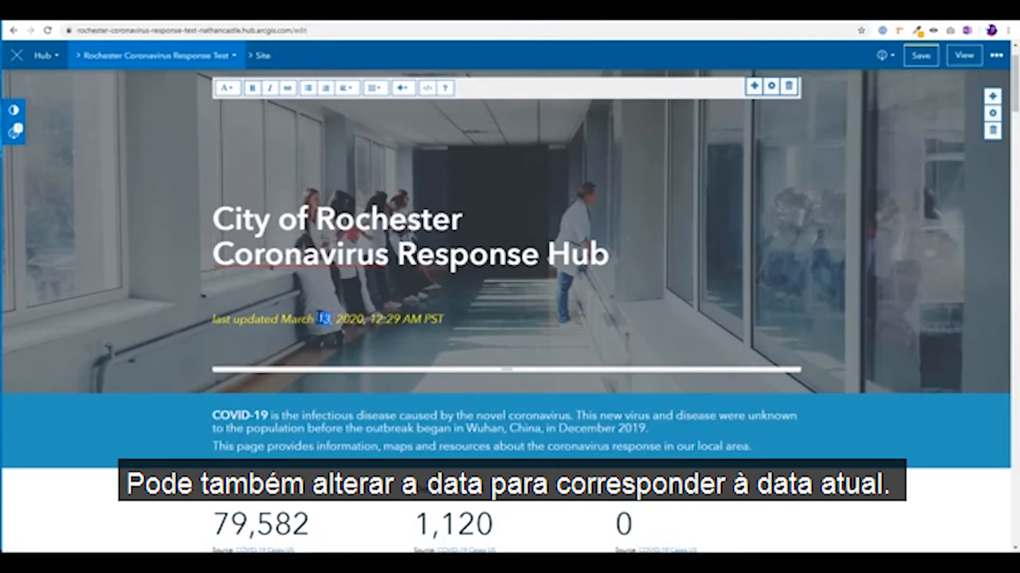
pyautogui.write('26')
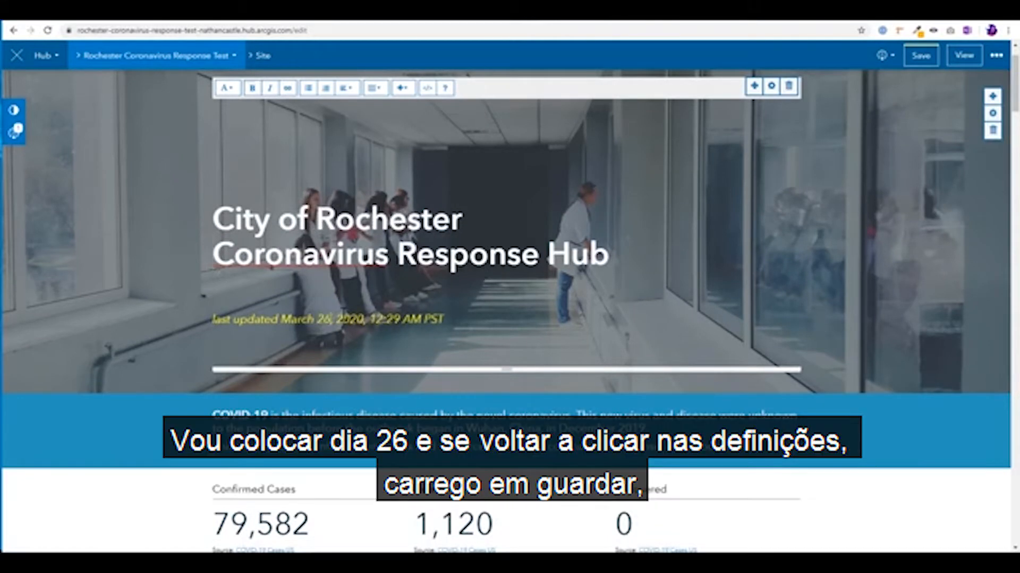
pyautogui.click(771, 88)
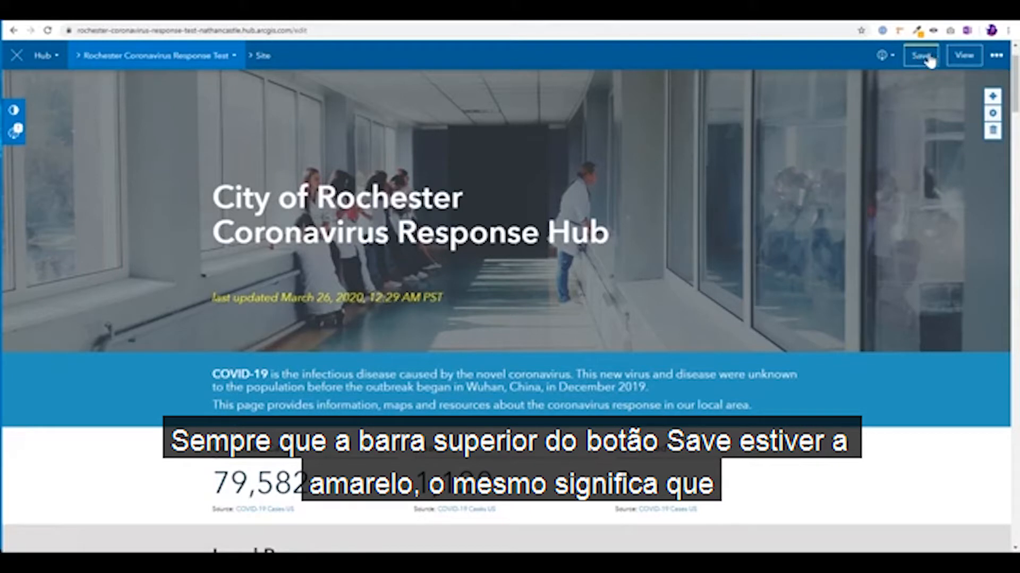
pyautogui.click(928, 63)
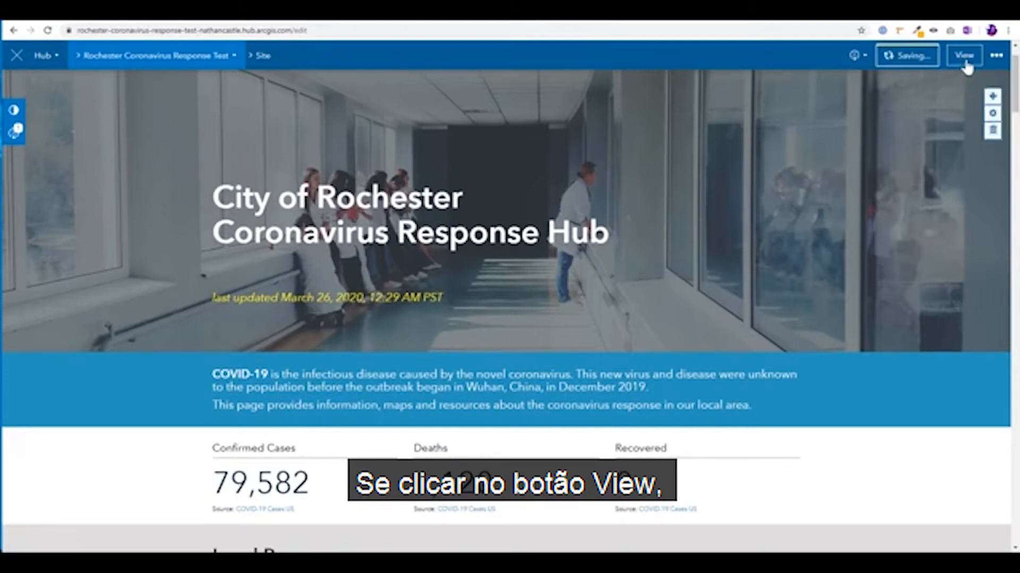
# Step: Open the live version of the site and check the edited banner heading
pyautogui.scroll(-1, 890, 168)
pyautogui.scroll(1, 890, 168)
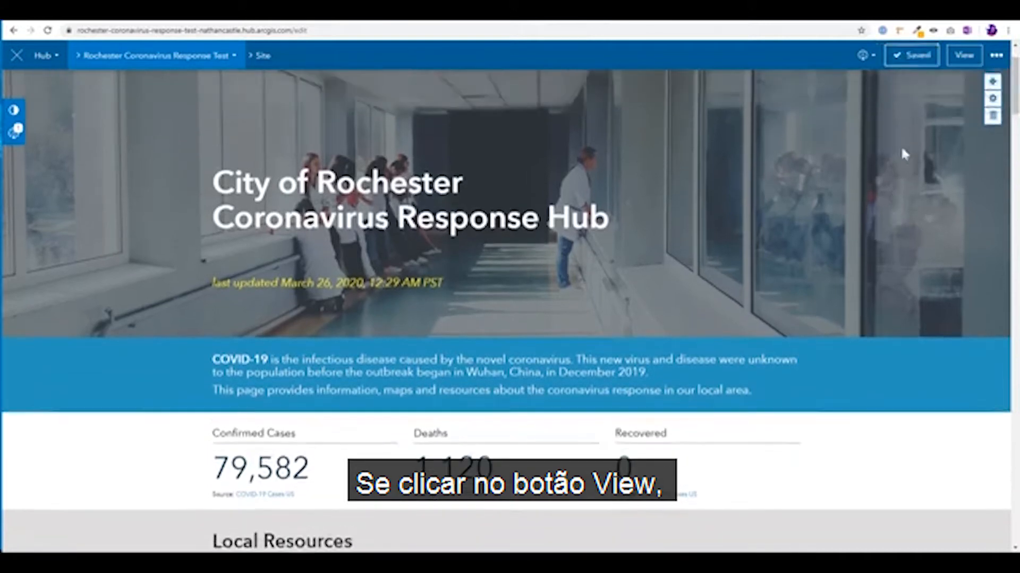
pyautogui.click(964, 57)
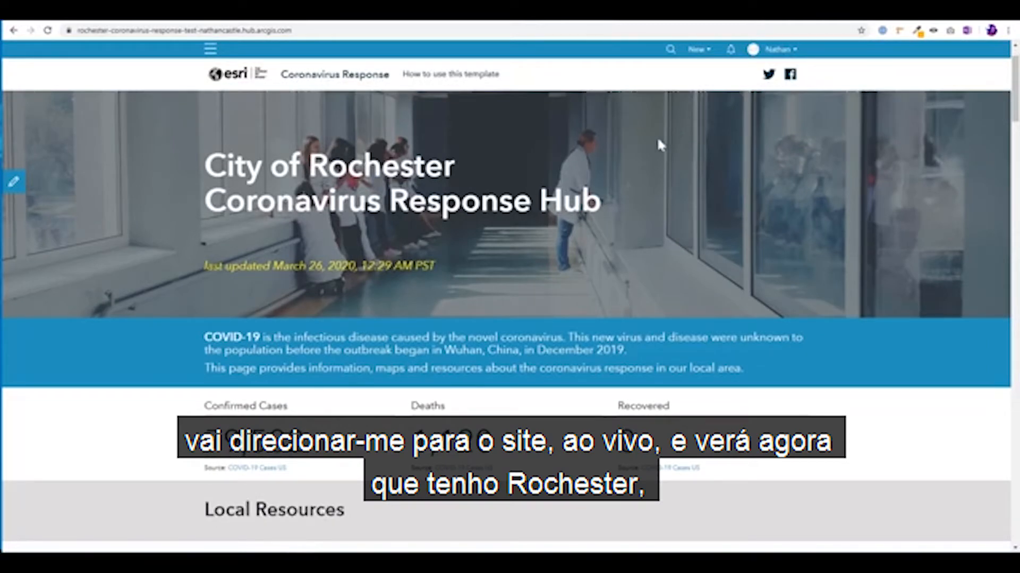
pyautogui.moveTo(304, 152); pyautogui.dragTo(426, 170)
pyautogui.click(430, 171)
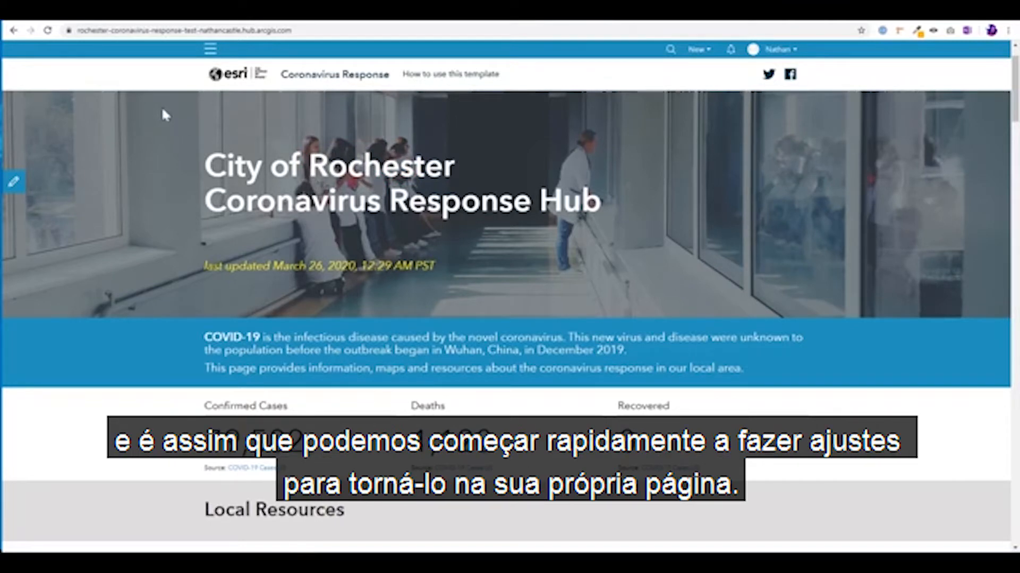
# Step: Return to editing the site and examine its blocks from the case statistics down to Local Healthcare Resources
pyautogui.click(14, 187)
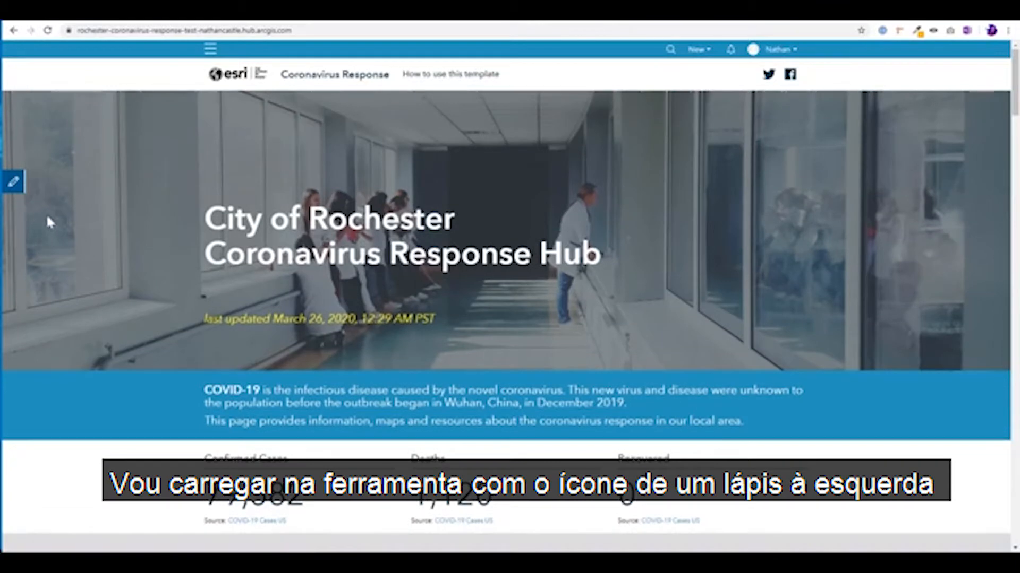
pyautogui.click(19, 190)
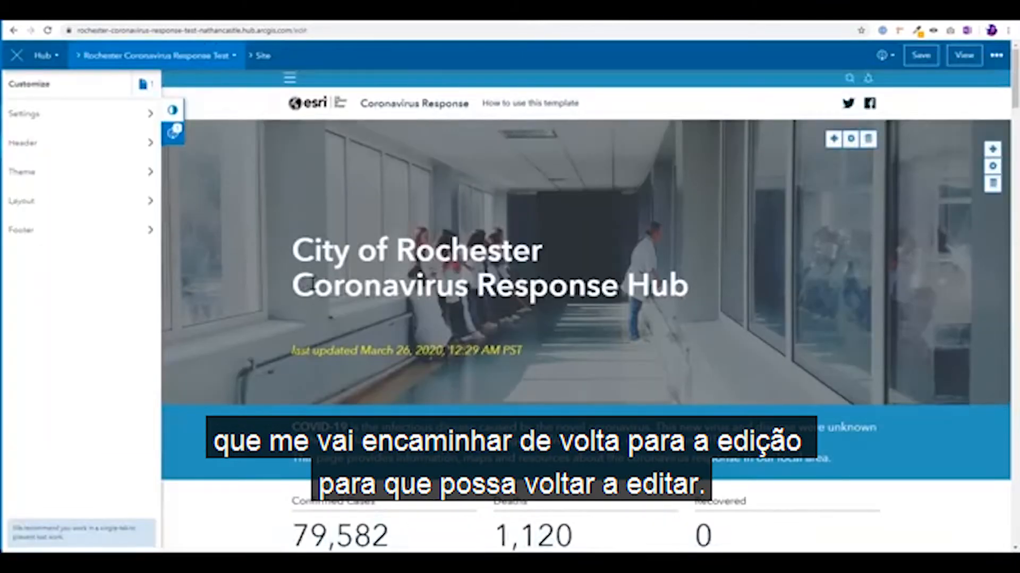
pyautogui.scroll(-3, 353, 339)
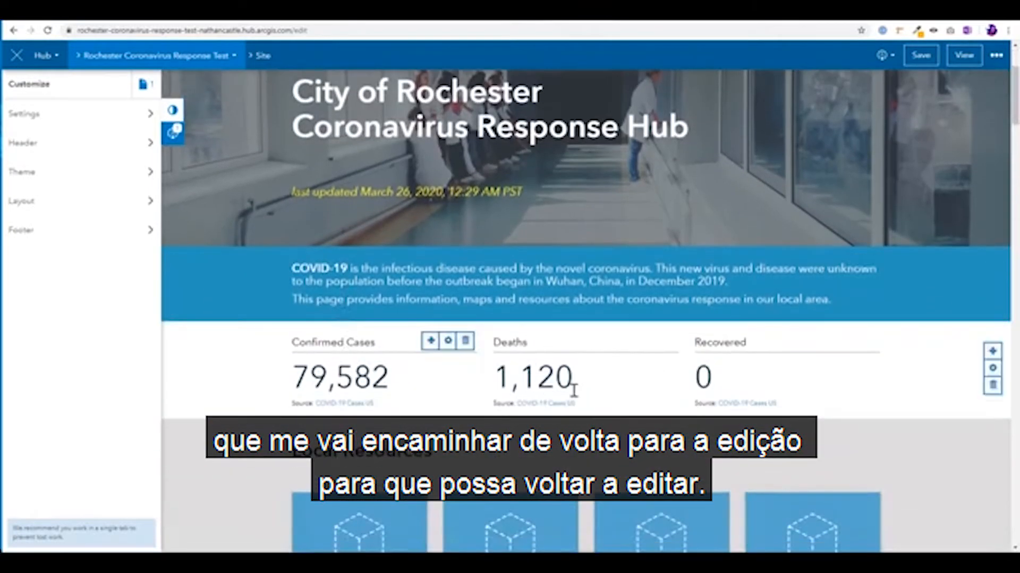
pyautogui.scroll(-3, 589, 398)
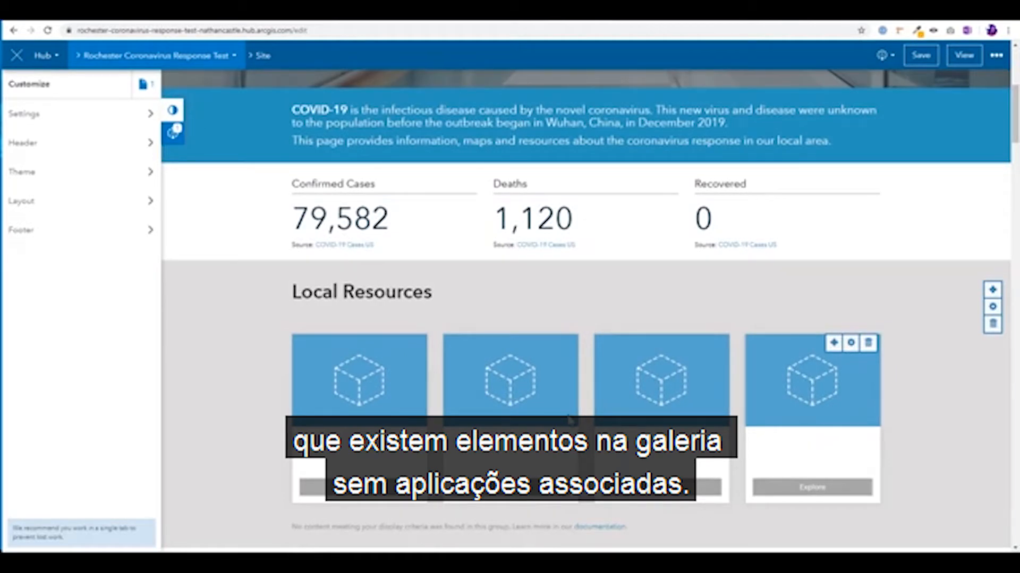
pyautogui.scroll(-7, 568, 419)
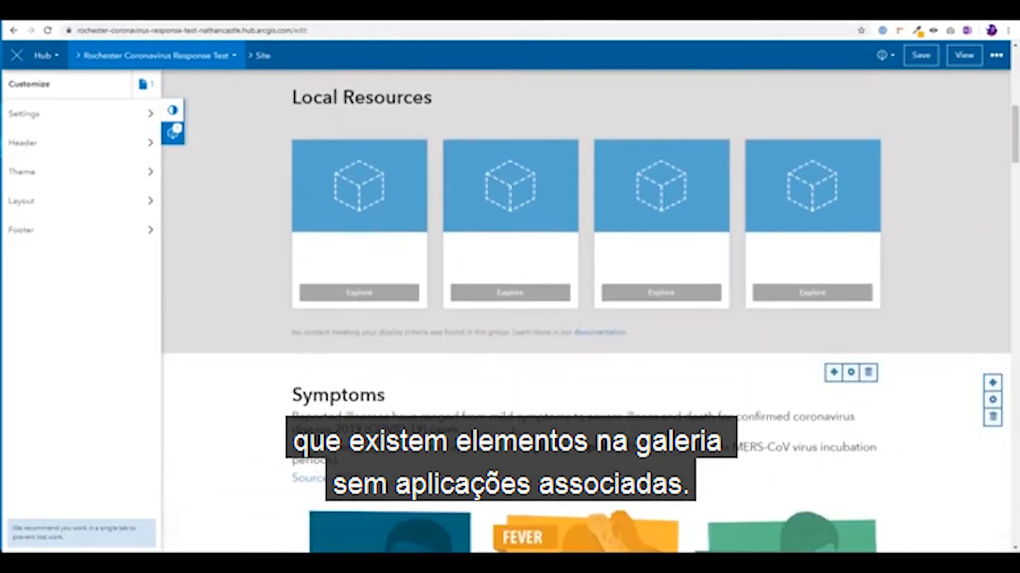
pyautogui.scroll(-7, 514, 428)
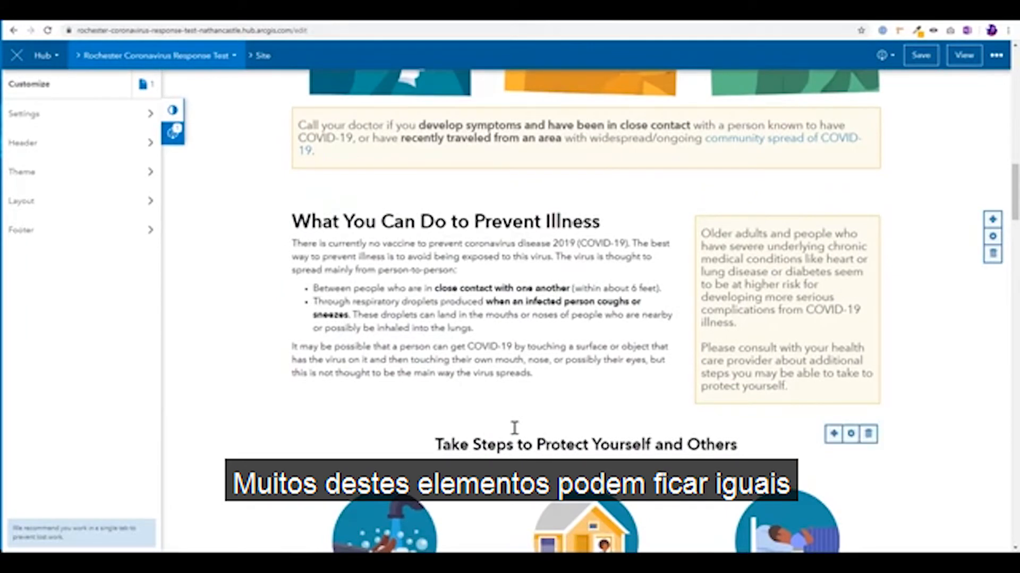
pyautogui.scroll(-15, 514, 428)
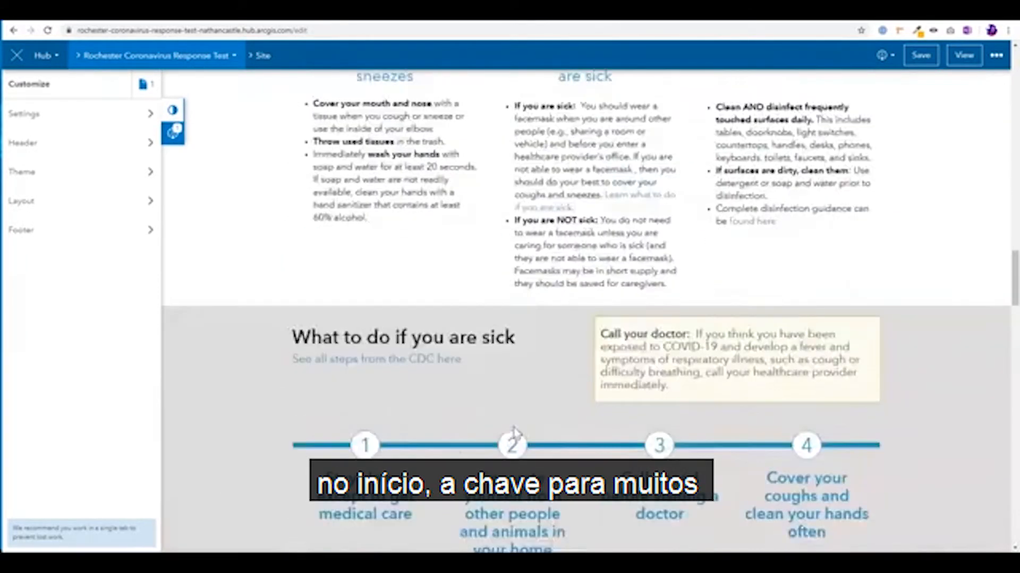
pyautogui.scroll(-4, 515, 433)
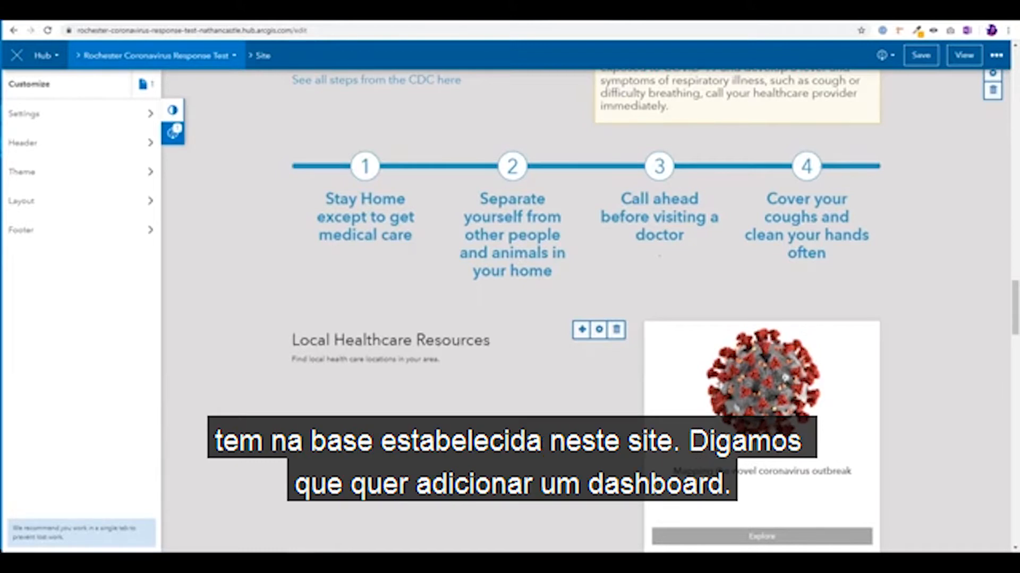
pyautogui.scroll(-5, 558, 259)
pyautogui.scroll(12, 564, 258)
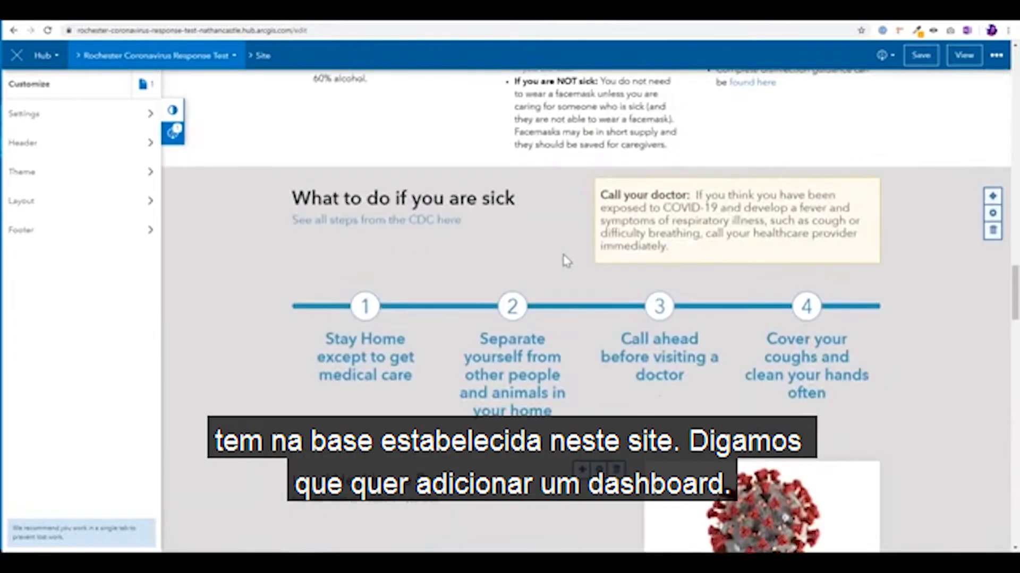
pyautogui.scroll(10, 564, 249)
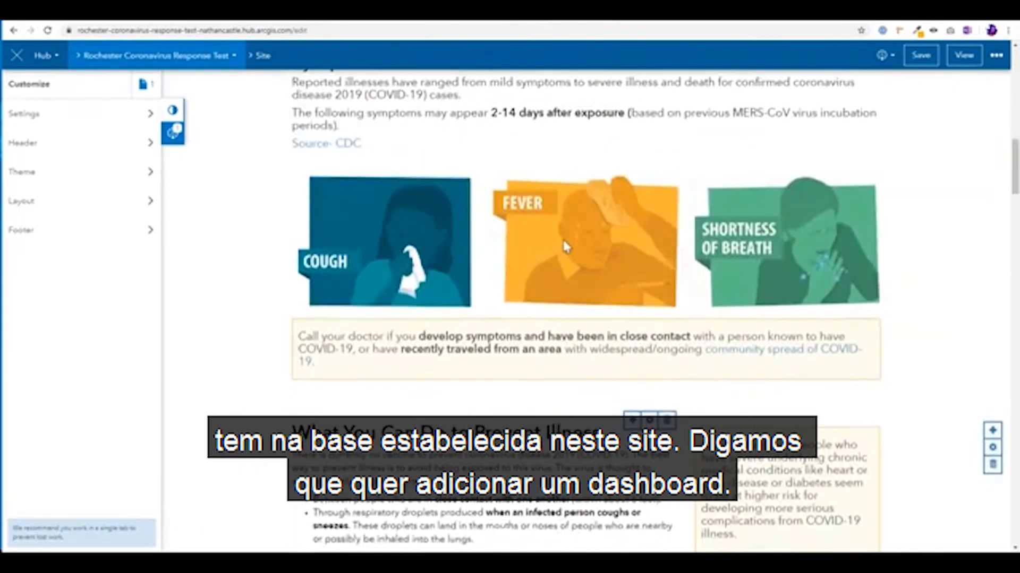
pyautogui.scroll(10, 564, 244)
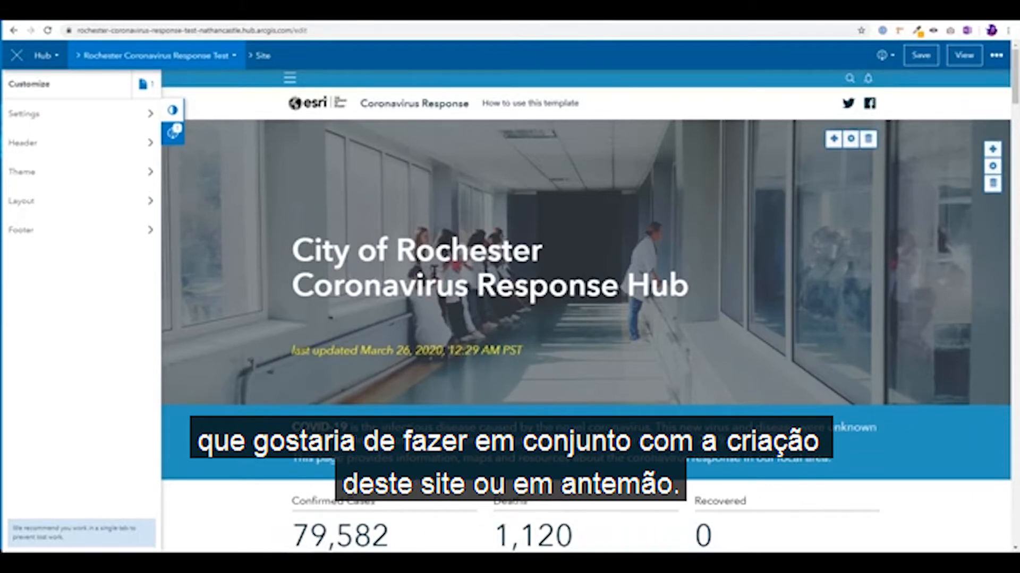
# Step: Copy the web address of the Erie County, NY confirmed COVID-19 cases dashboard and return to the site editor
pyautogui.click(754, 22)
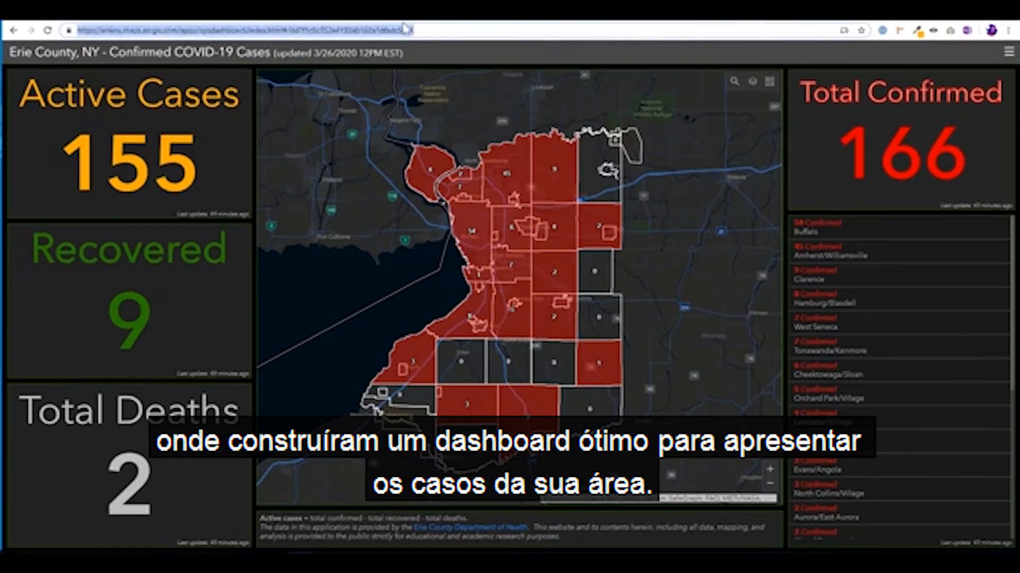
pyautogui.click(501, 24)
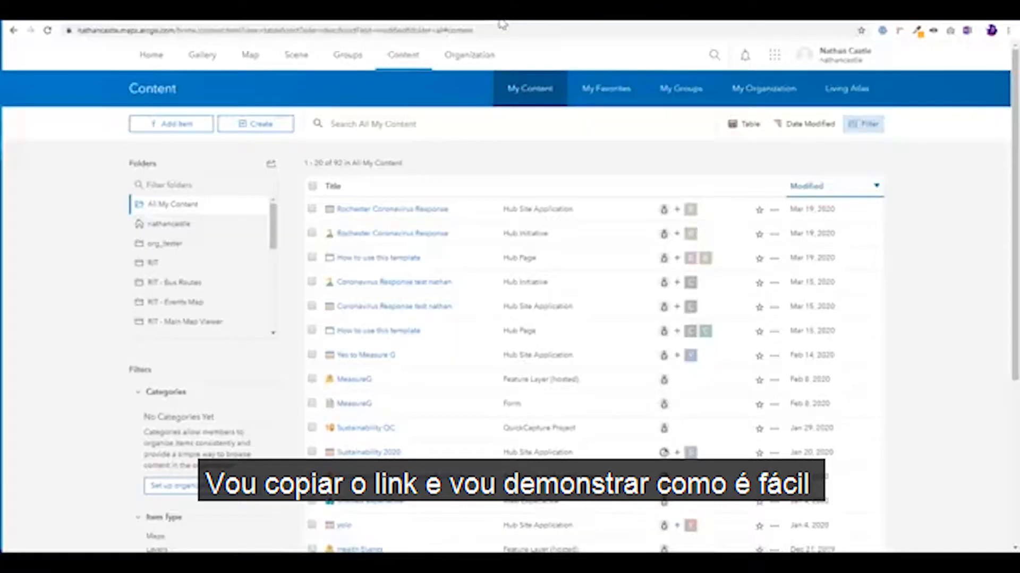
pyautogui.click(565, 23)
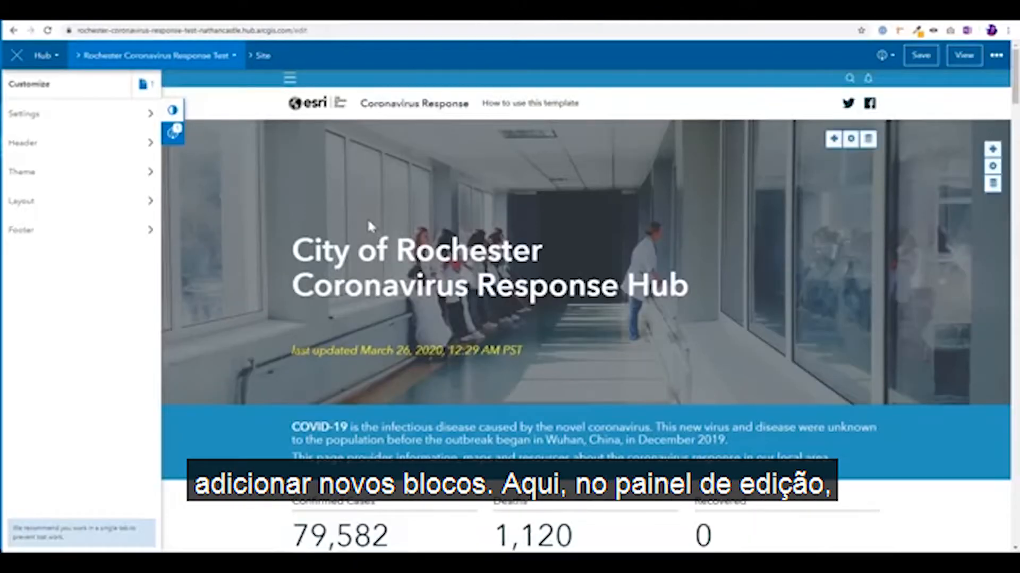
# Step: Add an empty row to the page layout between the case statistics and the Local Resources section
pyautogui.scroll(-2, 337, 292)
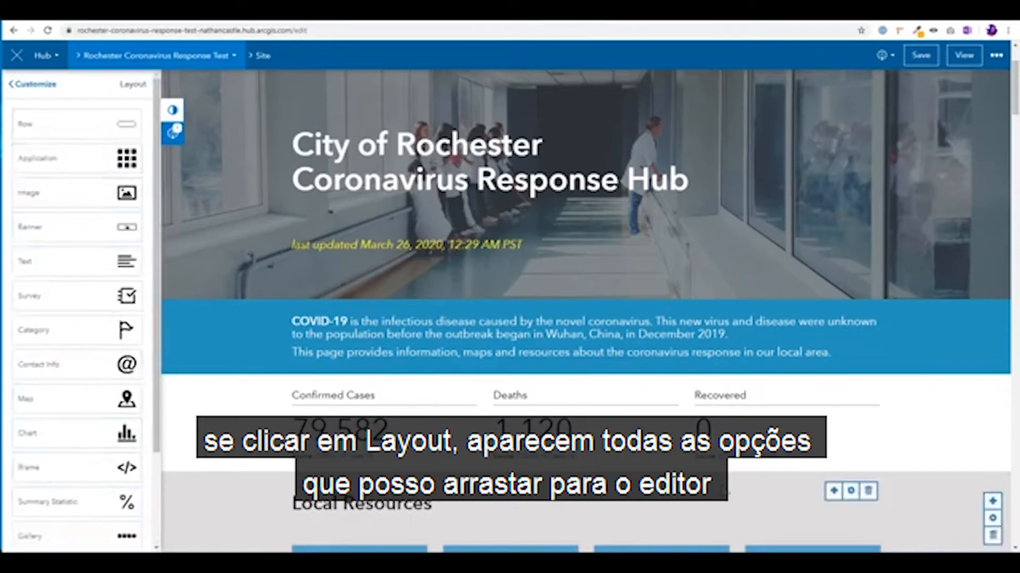
pyautogui.scroll(-3, 287, 395)
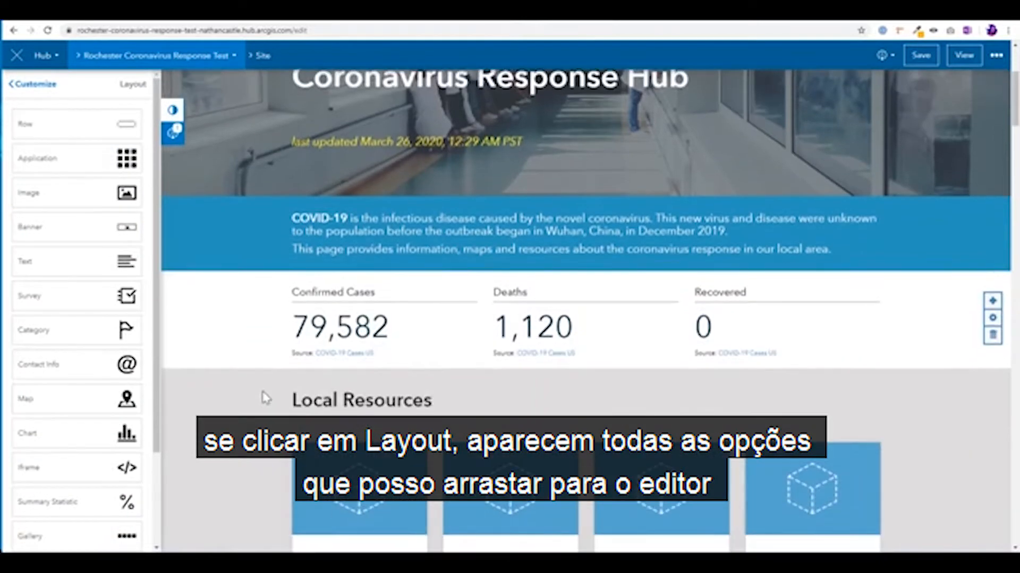
pyautogui.scroll(2, 205, 233)
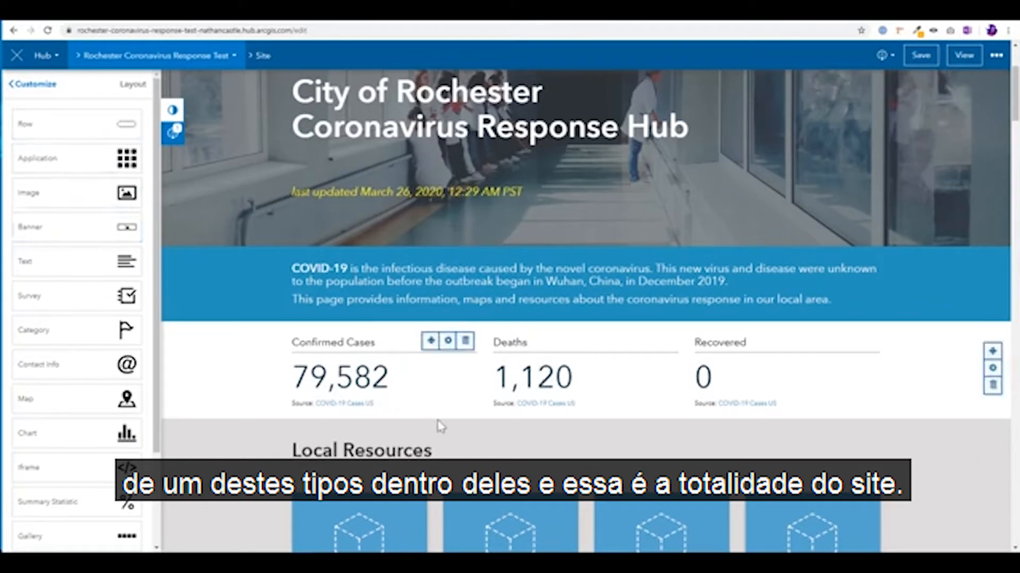
pyautogui.scroll(-1, 440, 425)
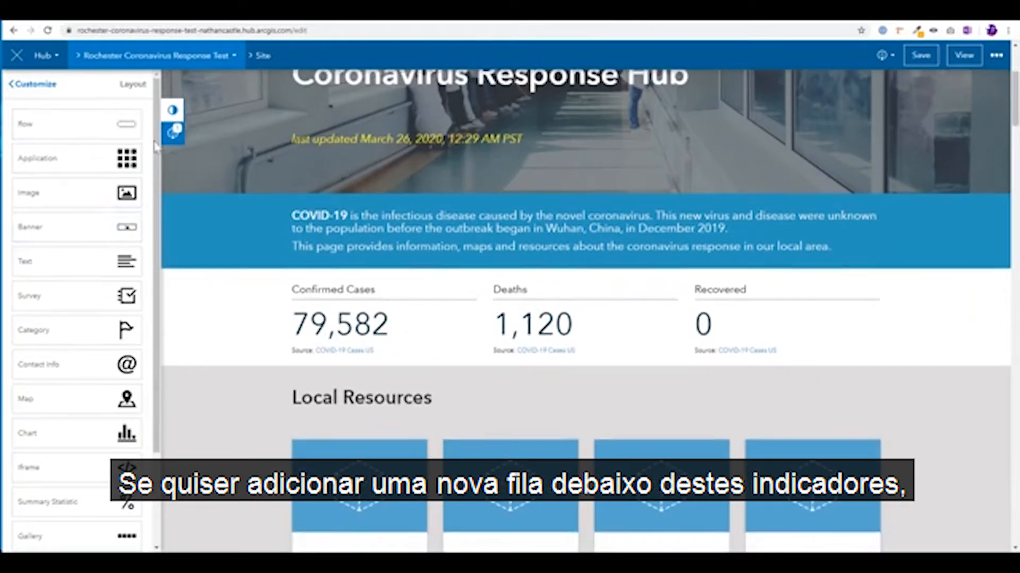
pyautogui.moveTo(136, 133); pyautogui.dragTo(578, 366)
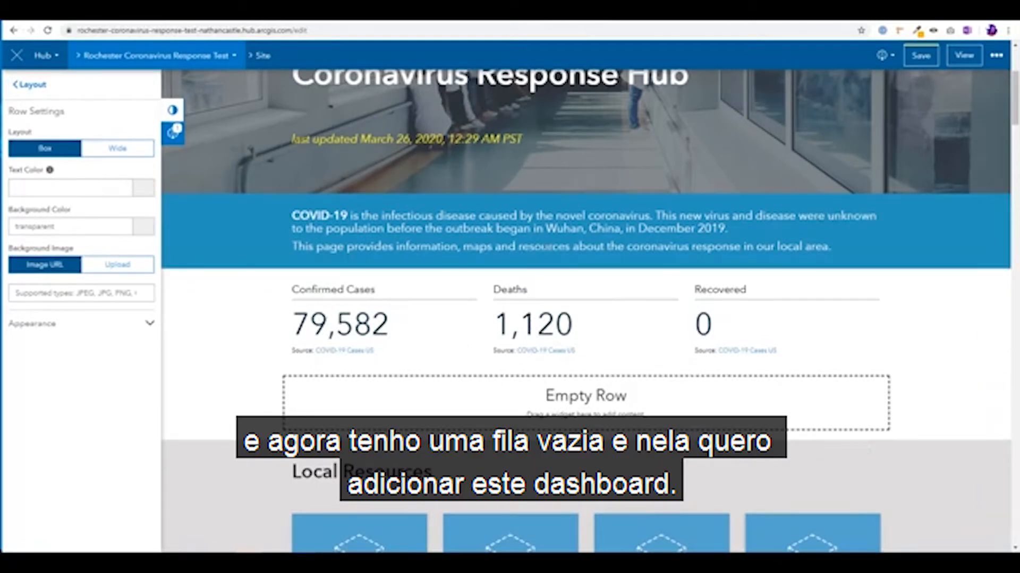
# Step: Place an iframe block in the empty row between the case statistics and the Local Resources section
pyautogui.click(41, 87)
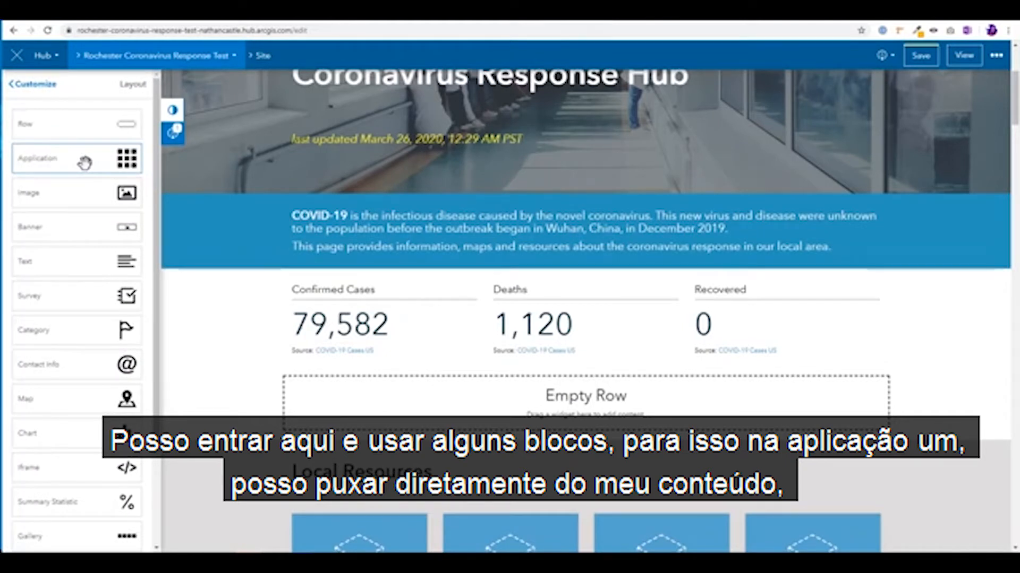
pyautogui.scroll(-2, 83, 162)
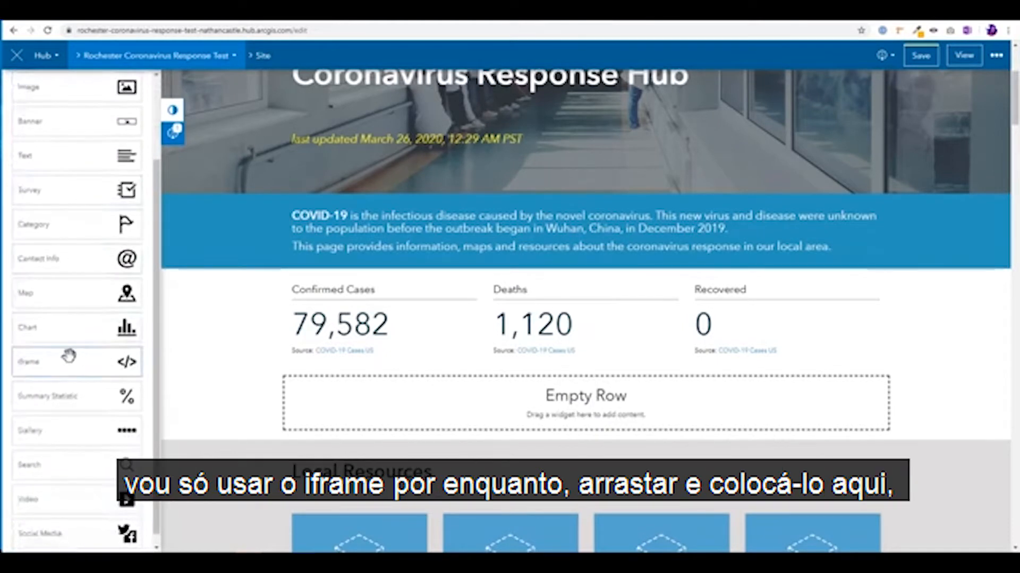
pyautogui.moveTo(69, 356); pyautogui.dragTo(562, 387)
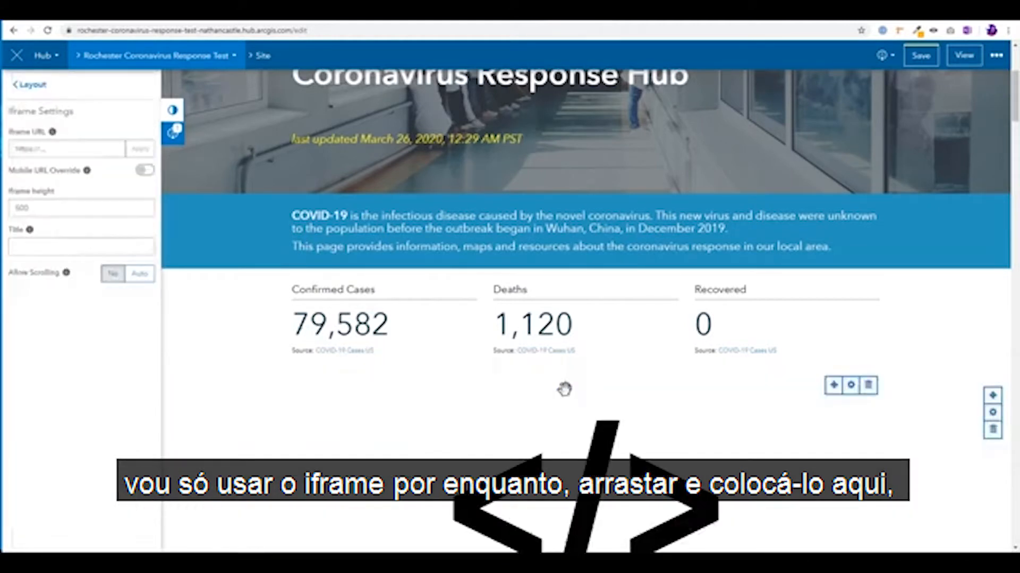
pyautogui.scroll(-1, 564, 389)
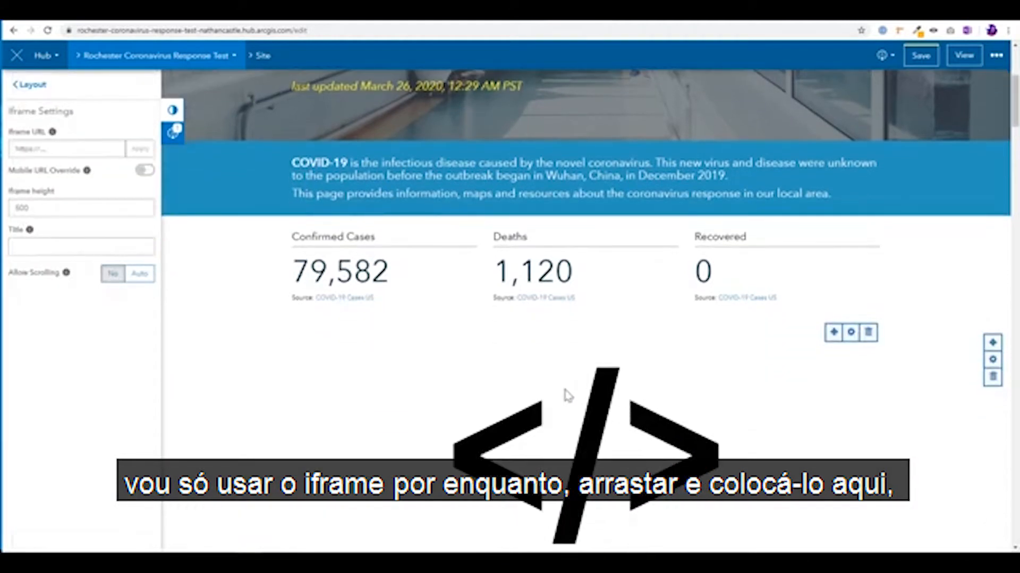
# Step: Set the iframe URL to the copied Erie County COVID-19 dashboard address on erieny.maps.arcgis.com and apply it
pyautogui.click(93, 147)
pyautogui.click(758, 20)
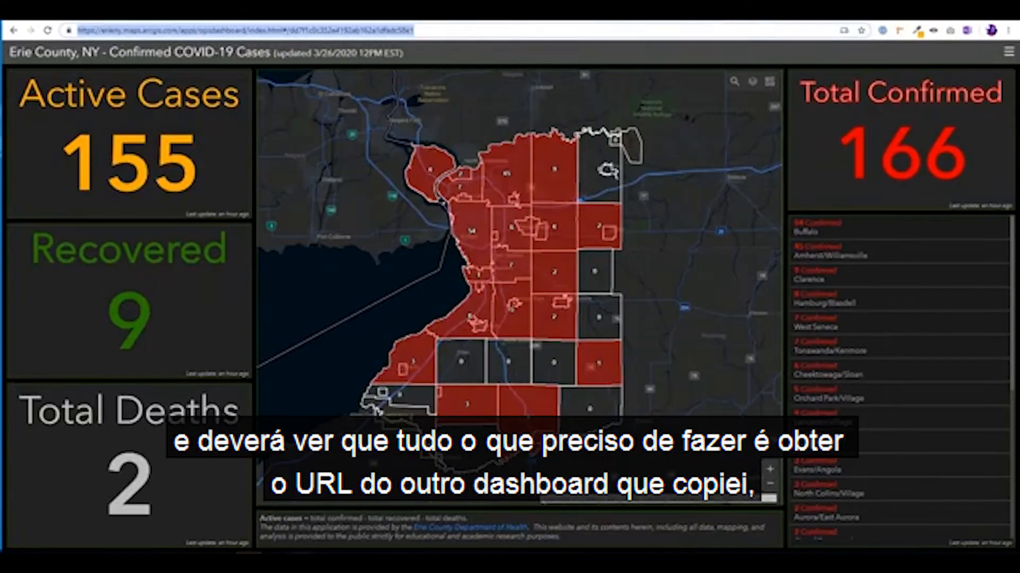
pyautogui.click(558, 21)
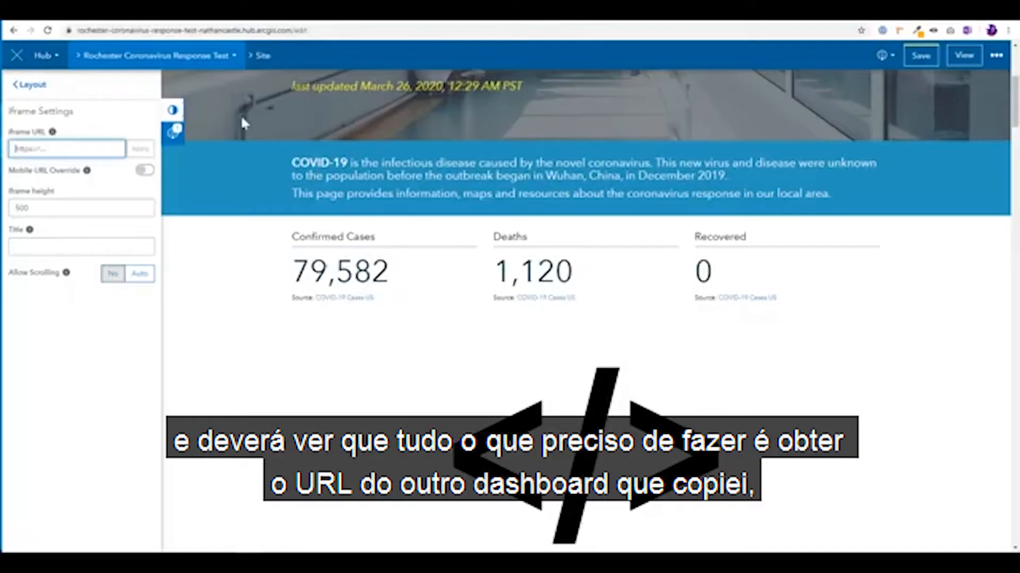
pyautogui.write('https://erieny.maps.arcgis.com/apps/opsdashboard/index.html#/dd7f1c0c352e4192ab162a1dfadc58e1')
pyautogui.click(139, 149)
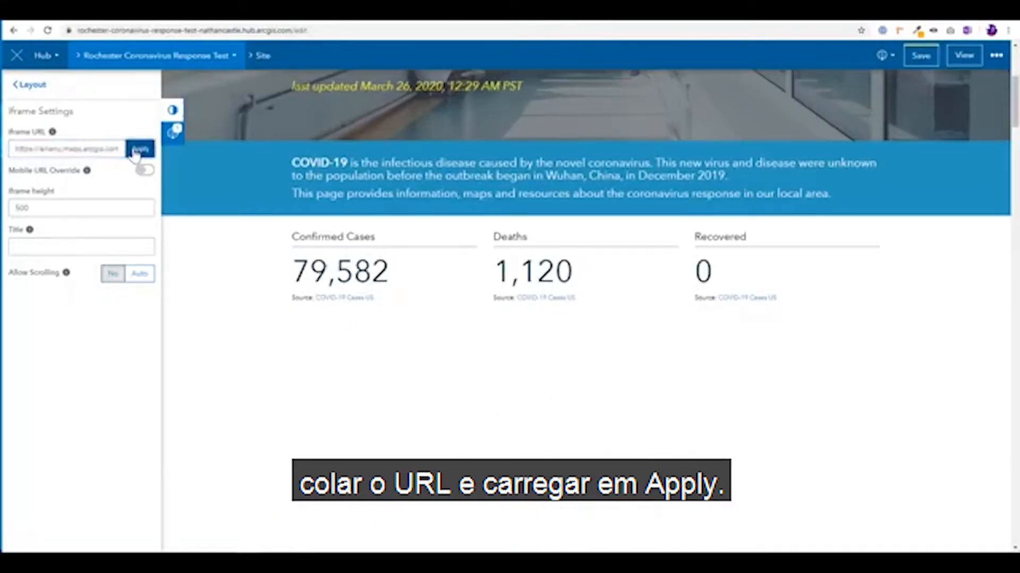
pyautogui.scroll(-2, 210, 321)
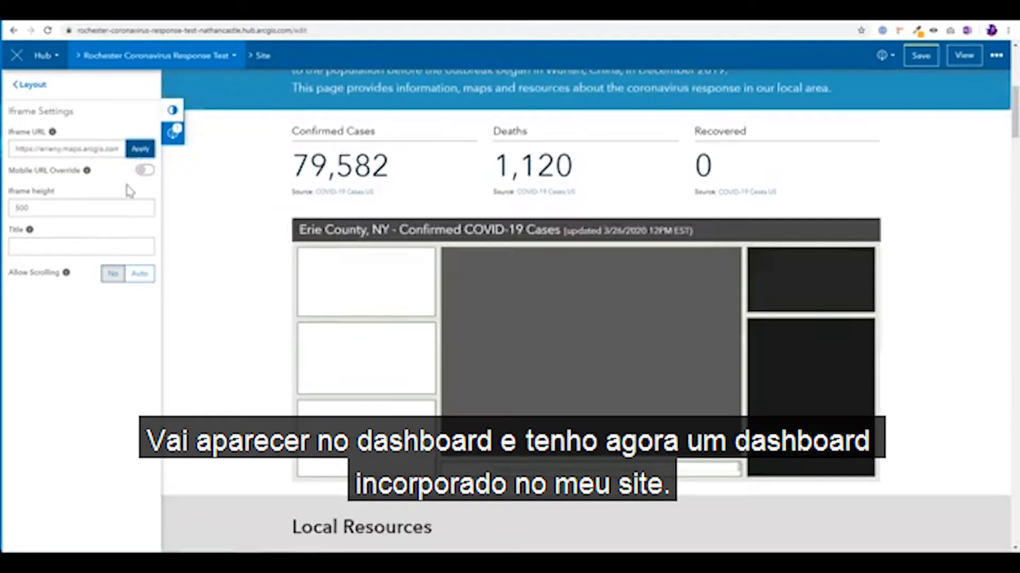
# Step: Collapse the customization sidebar and save the site with the embedded dashboard
pyautogui.click(173, 116)
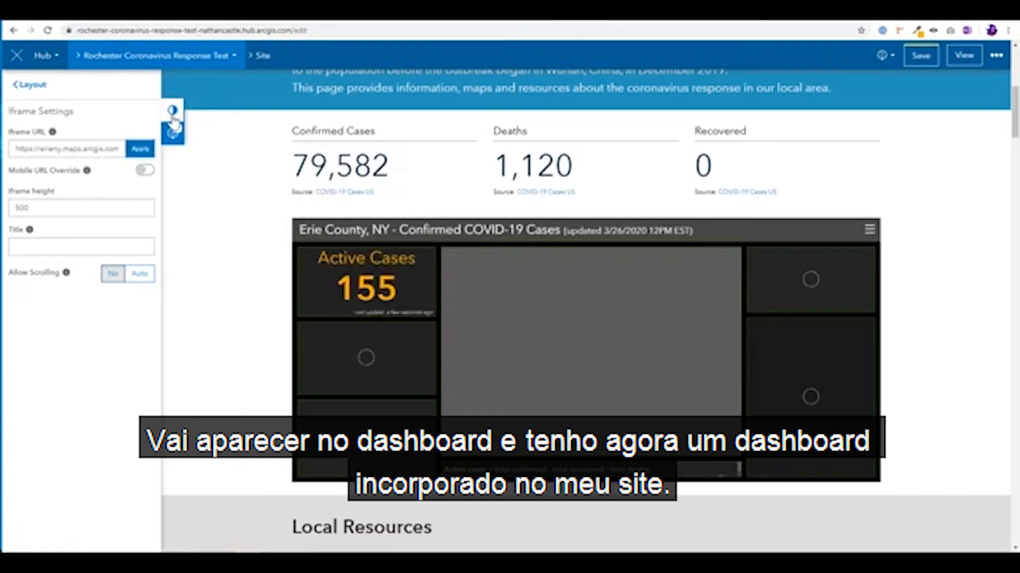
pyautogui.click(175, 116)
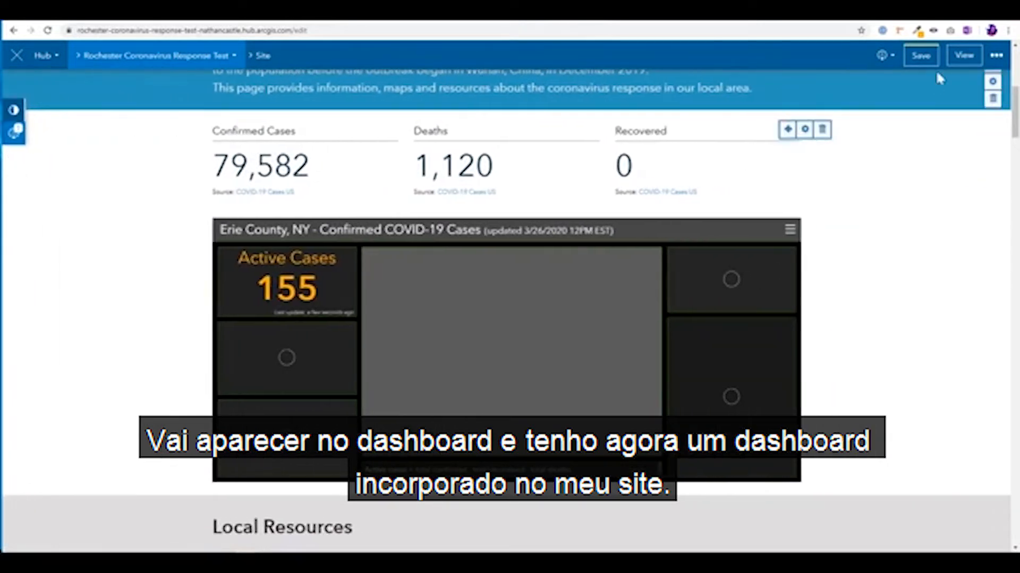
pyautogui.click(932, 65)
# Step: Set the height of the embedded dashboard's iframe to 600 and leave its settings
pyautogui.scroll(2, 860, 295)
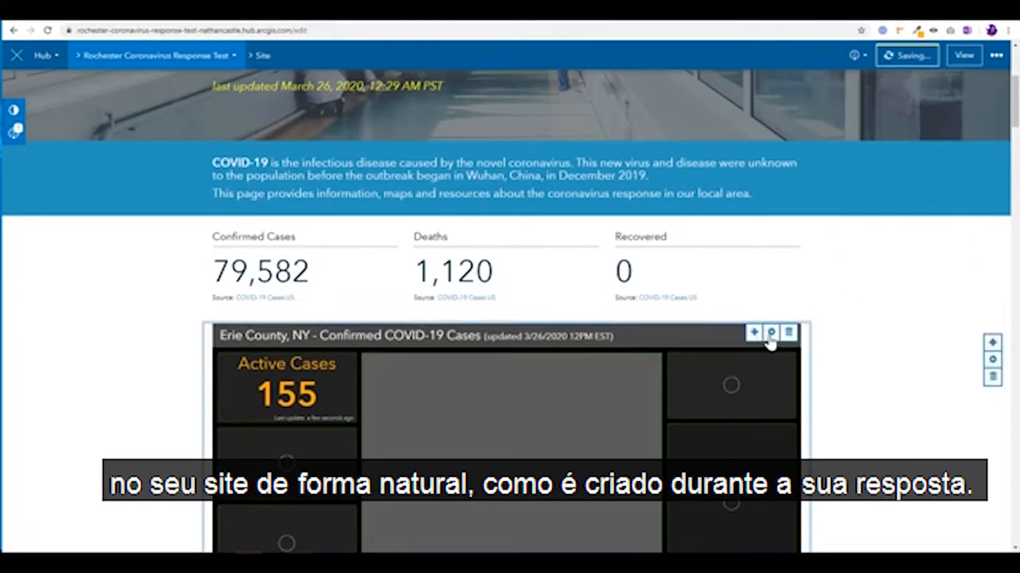
pyautogui.click(770, 335)
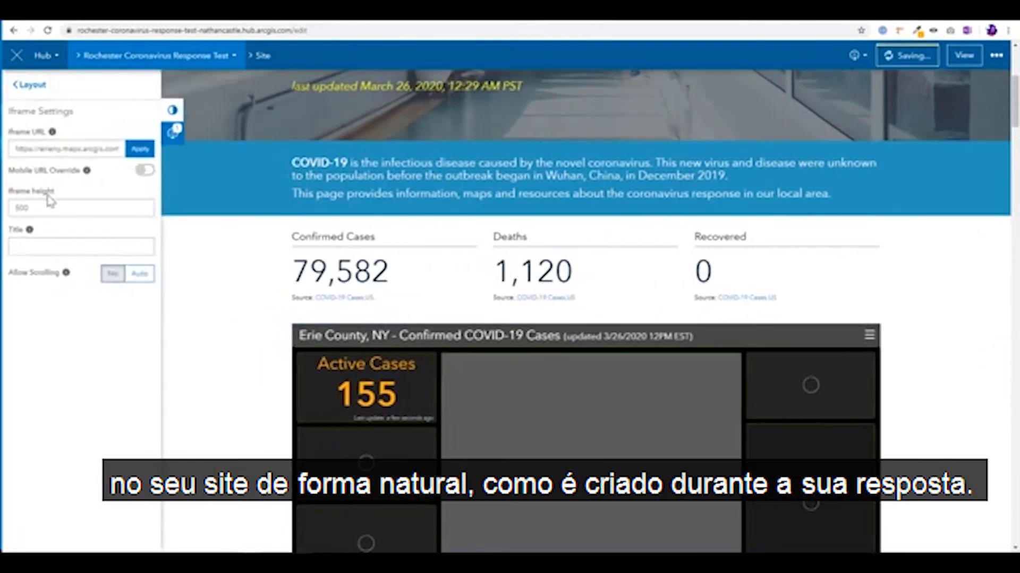
pyautogui.moveTo(47, 194); pyautogui.dragTo(13, 204)
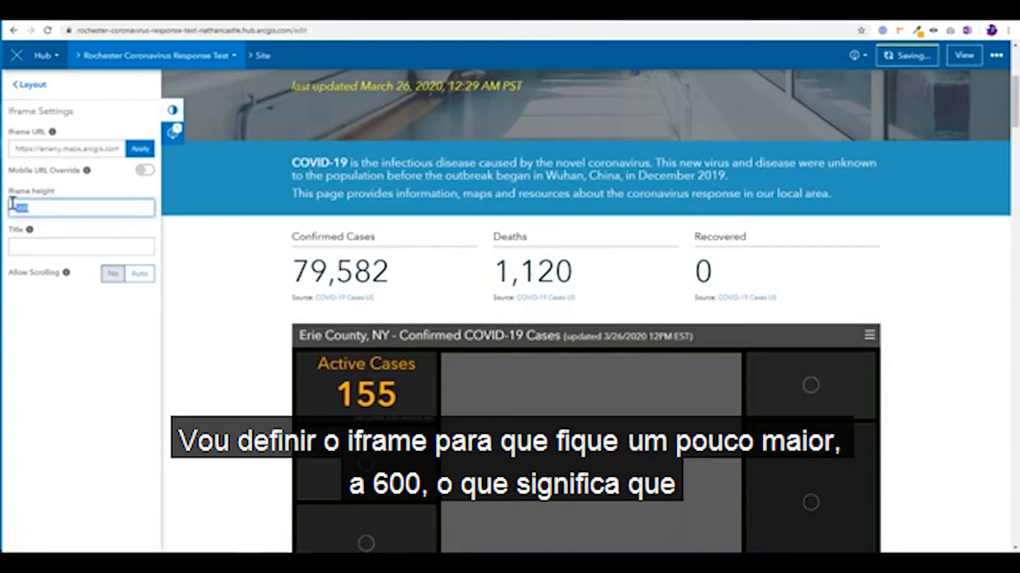
pyautogui.write('600')
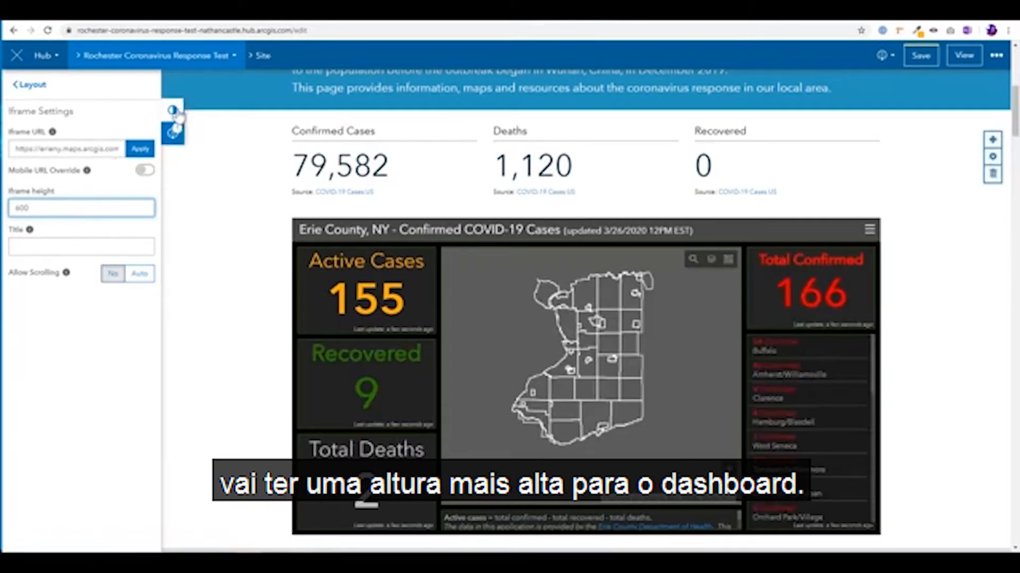
pyautogui.click(178, 115)
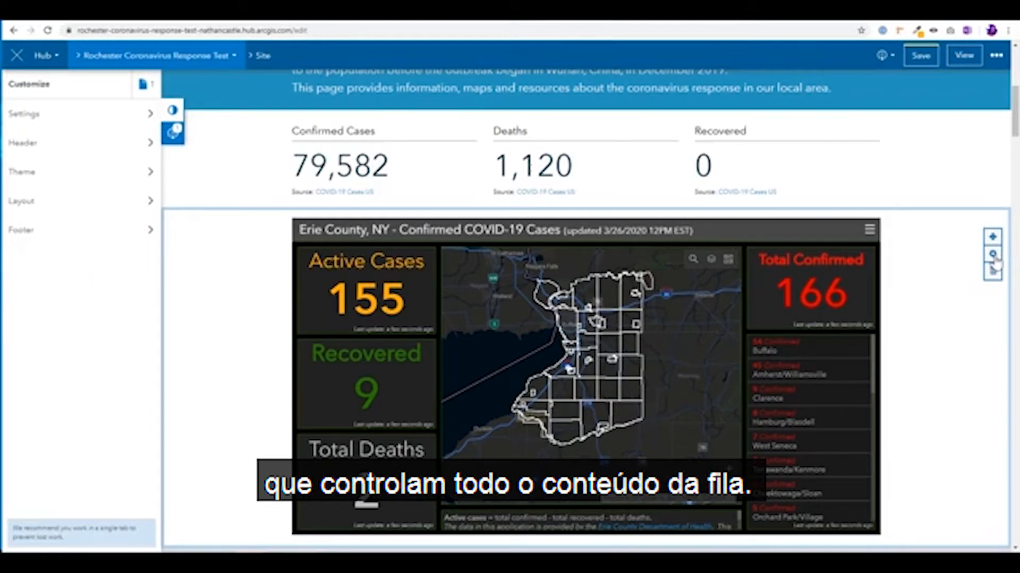
# Step: Try the Wide layout on the dashboard row and switch it back to Box
pyautogui.click(993, 255)
pyautogui.click(111, 152)
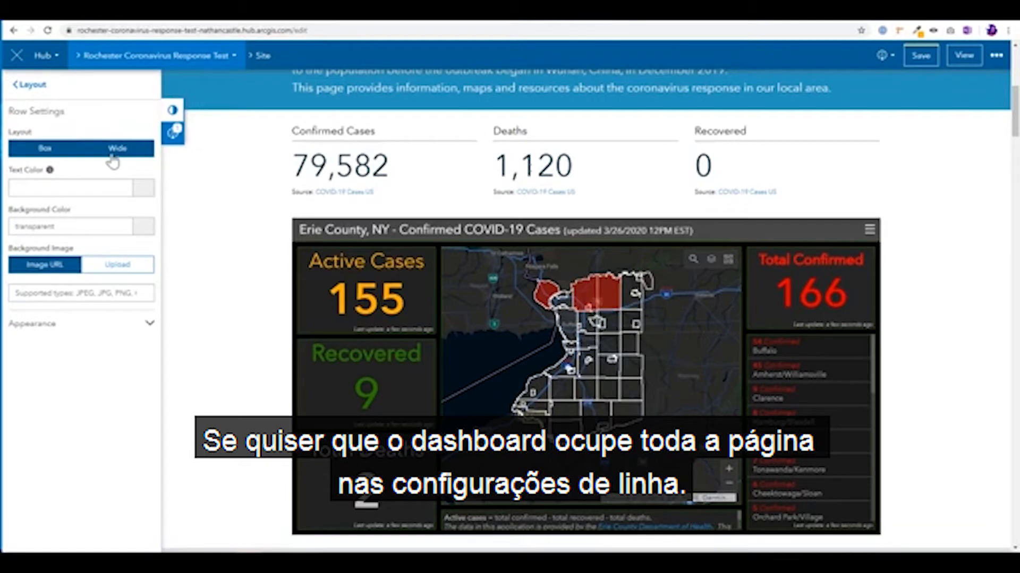
pyautogui.click(112, 155)
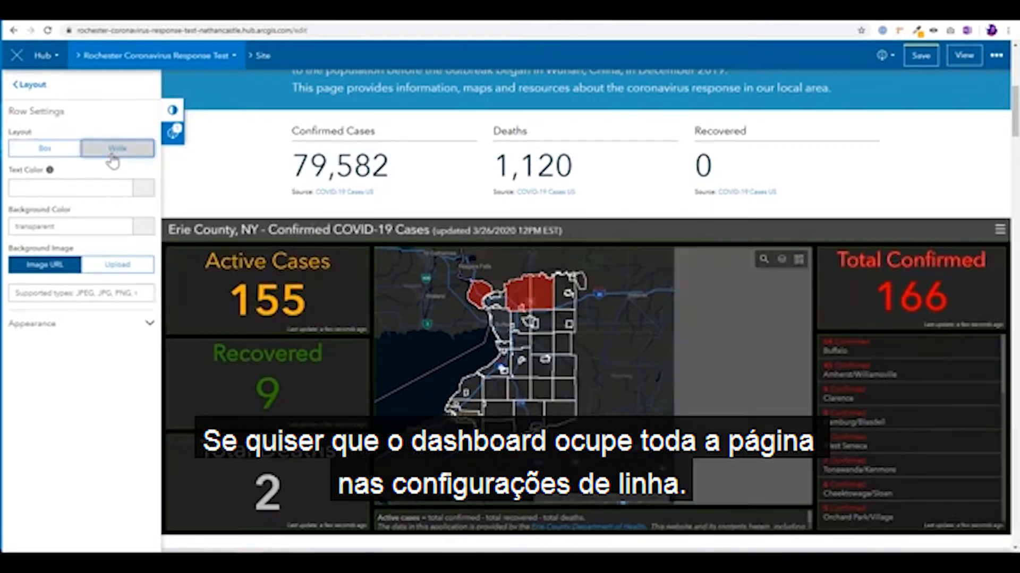
pyautogui.scroll(-1, 254, 179)
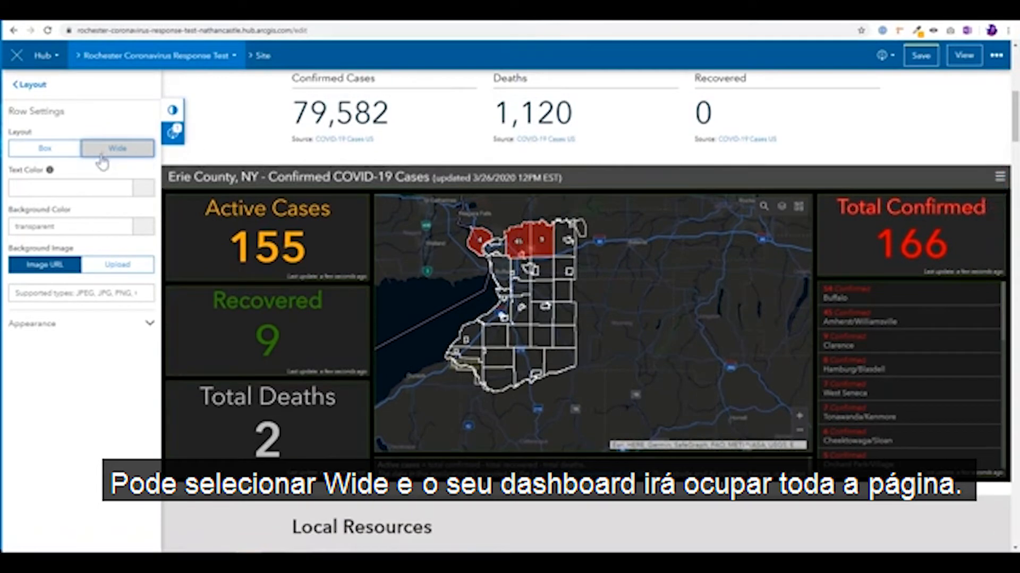
pyautogui.click(21, 152)
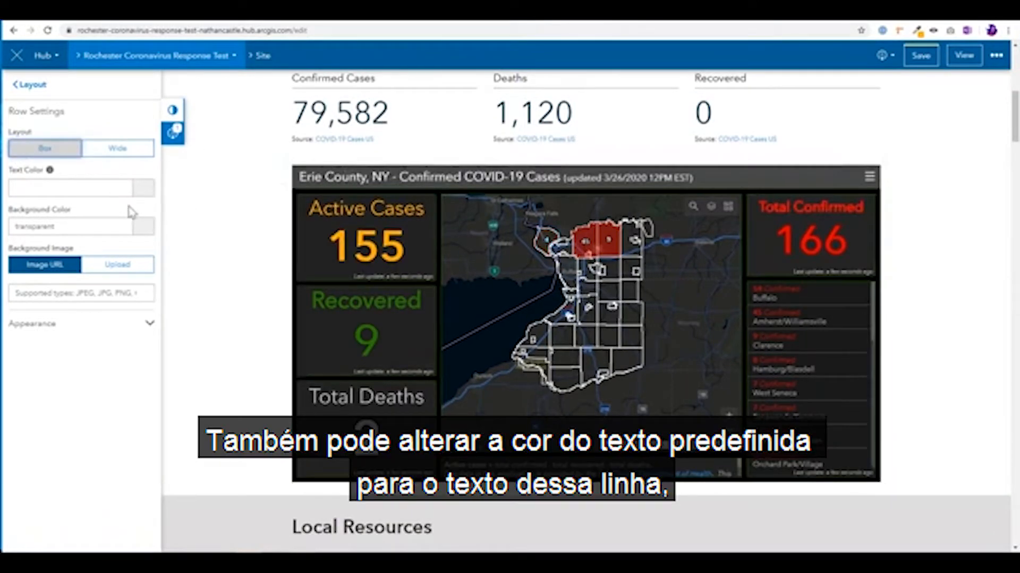
# Step: Set the dashboard row's background color to white (#ffffff), trying out red first, and collapse the customization sidebar
pyautogui.click(142, 236)
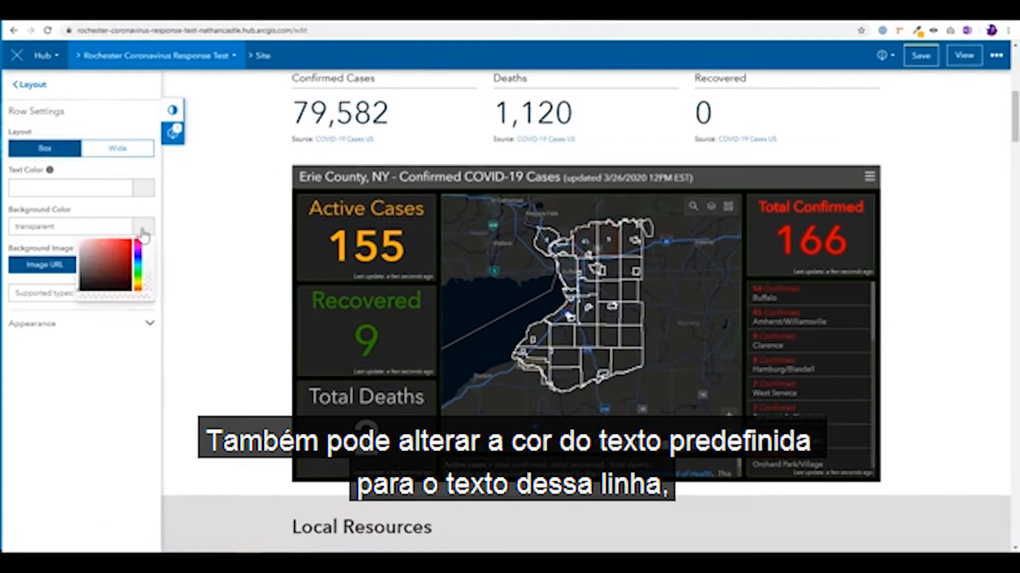
pyautogui.click(120, 243)
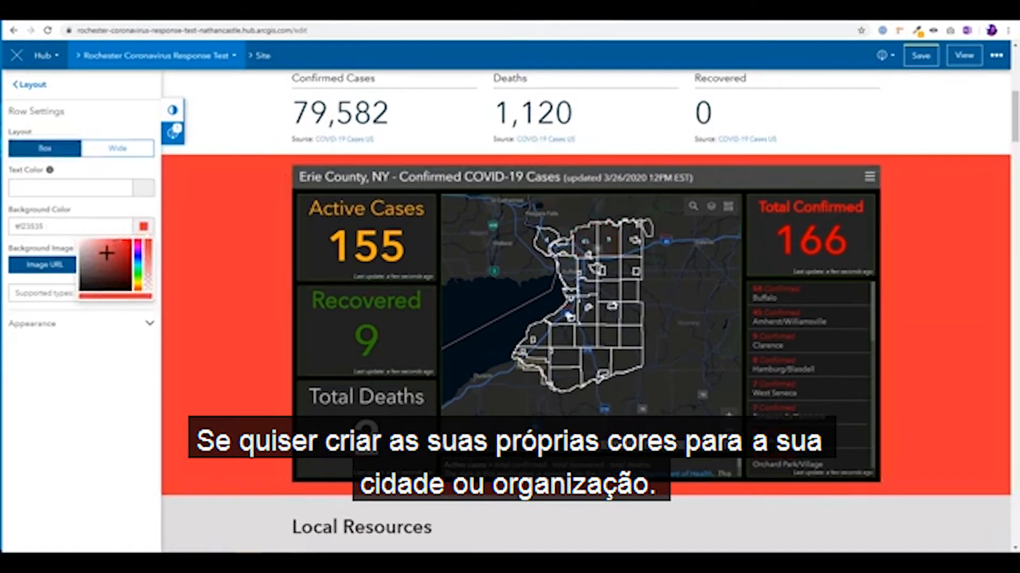
pyautogui.moveTo(106, 253); pyautogui.dragTo(68, 246)
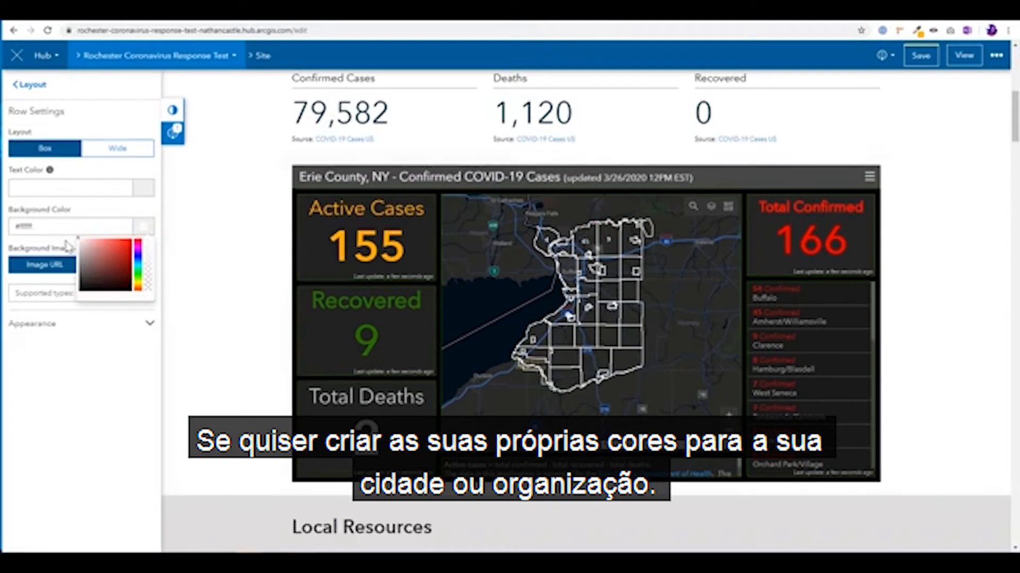
pyautogui.click(21, 470)
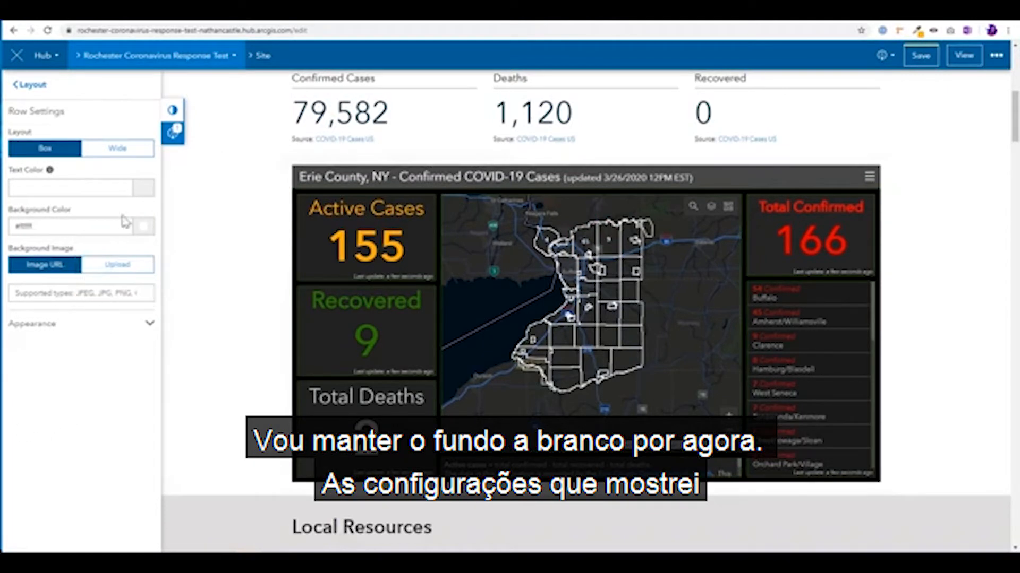
pyautogui.click(172, 111)
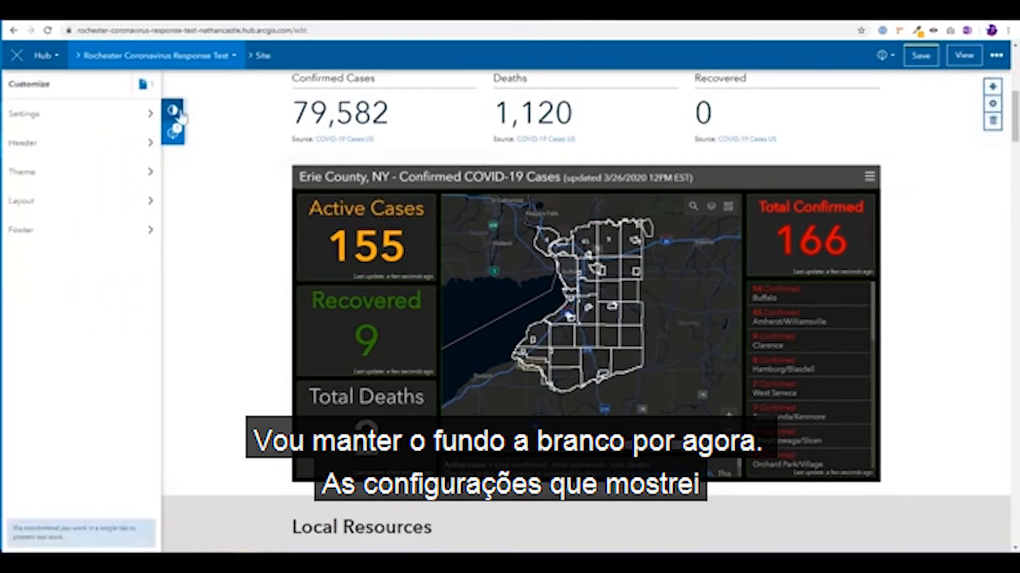
pyautogui.click(179, 113)
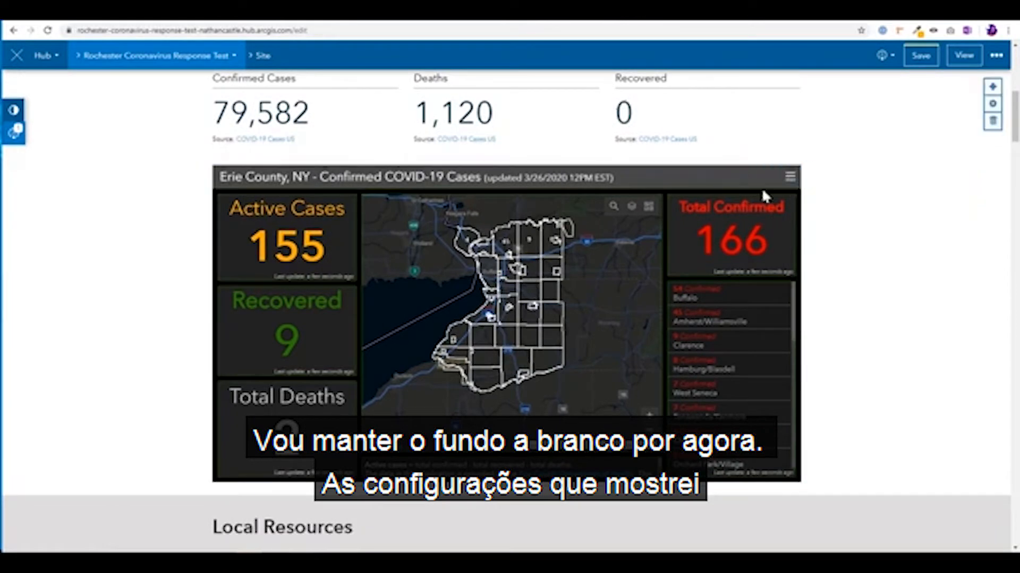
# Step: Compare the dashboard iframe's settings with those of the Confirmed Cases statistic and examine which dataset the statistic is connected to
pyautogui.click(772, 174)
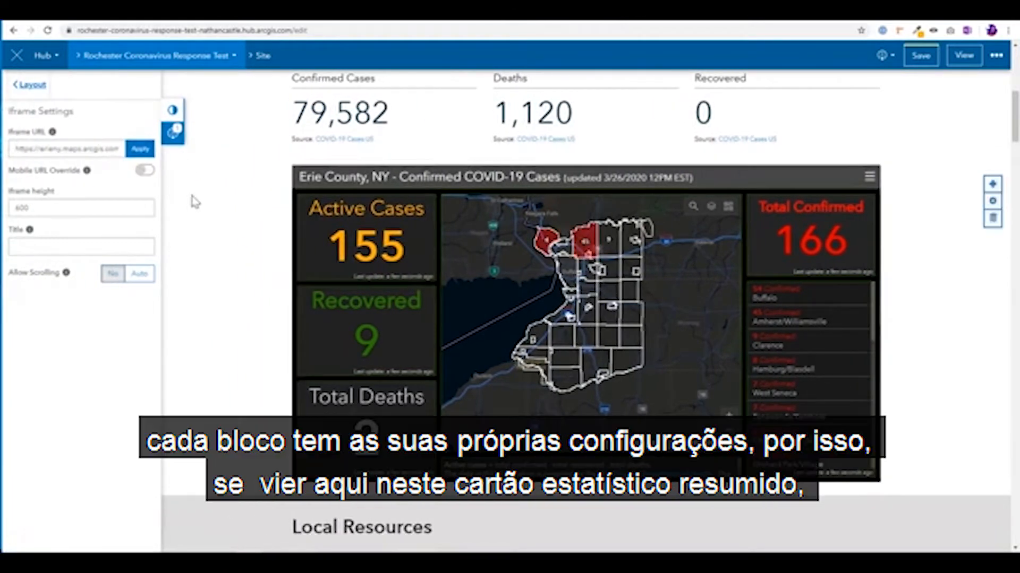
pyautogui.click(176, 116)
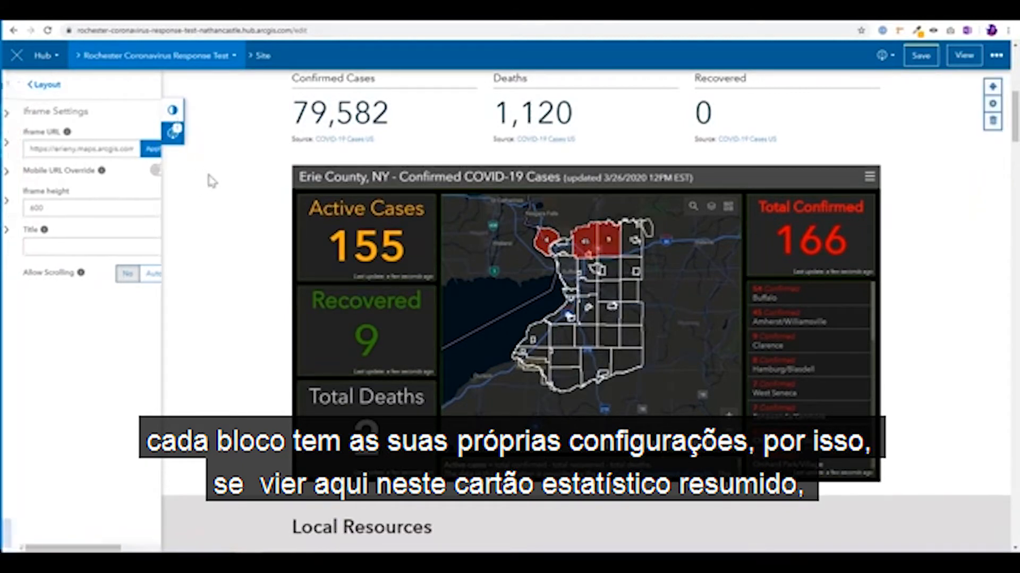
pyautogui.scroll(2, 233, 187)
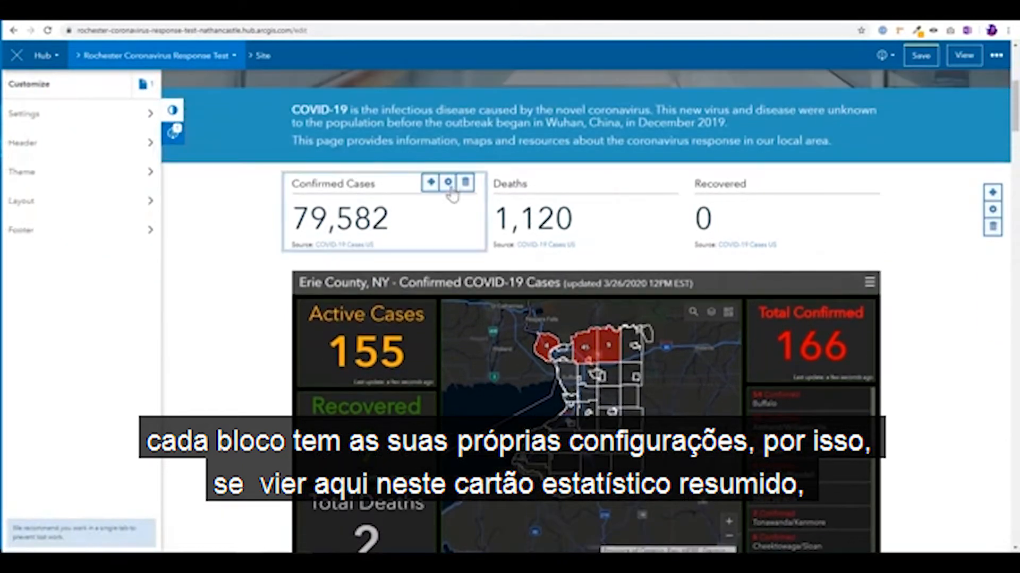
pyautogui.click(447, 183)
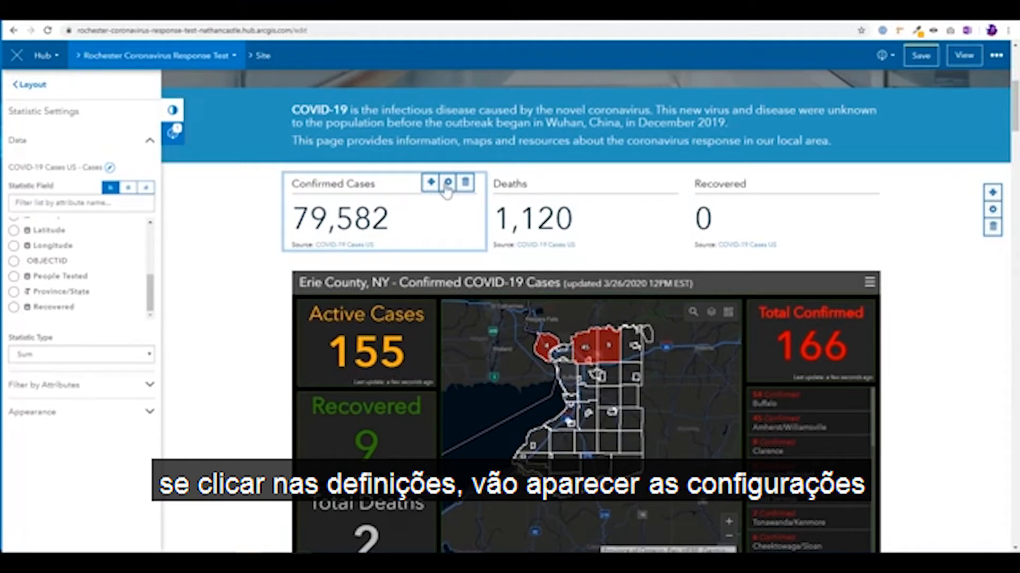
pyautogui.scroll(5, 109, 266)
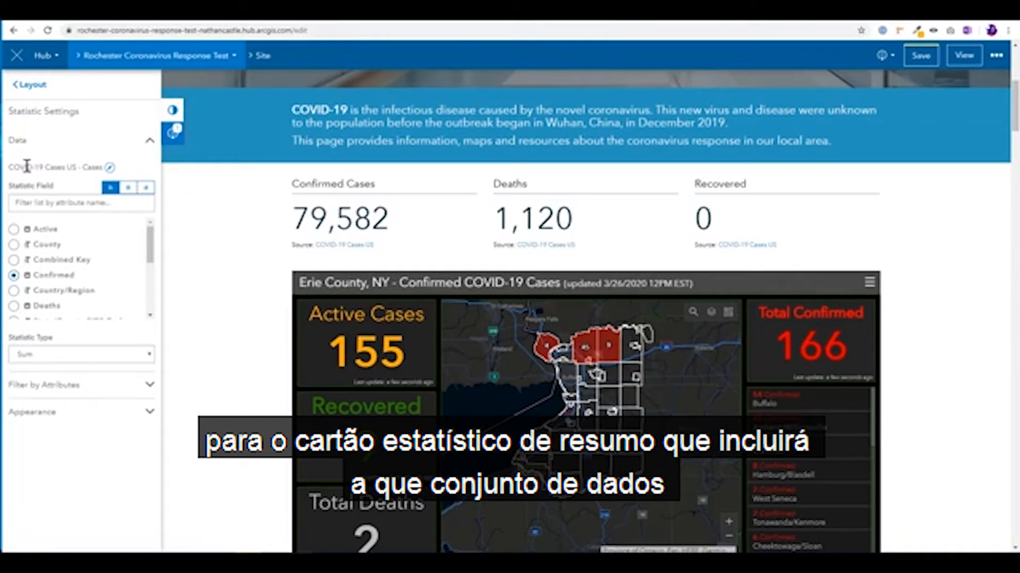
pyautogui.moveTo(25, 166); pyautogui.dragTo(86, 167)
pyautogui.click(85, 167)
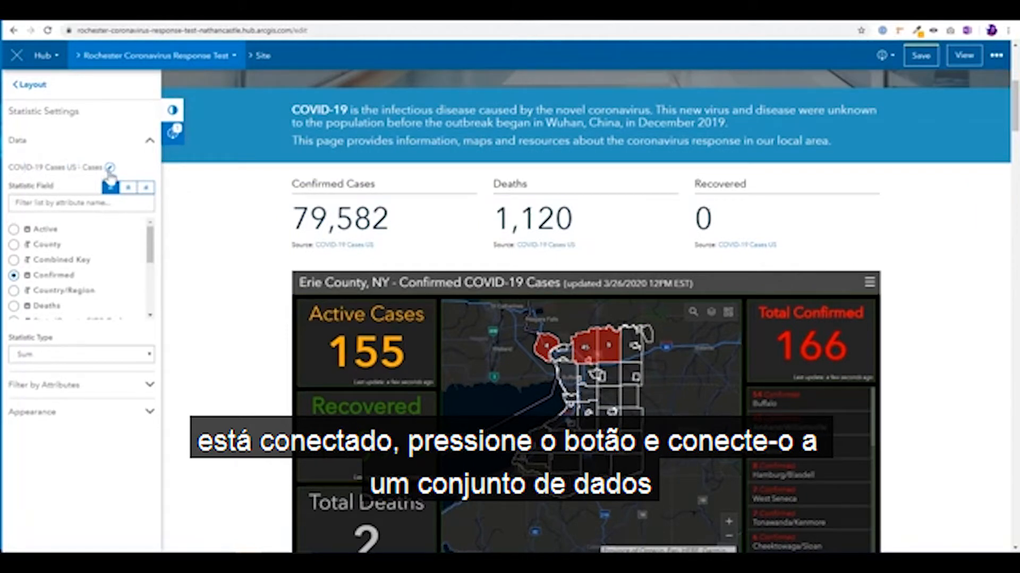
pyautogui.click(109, 169)
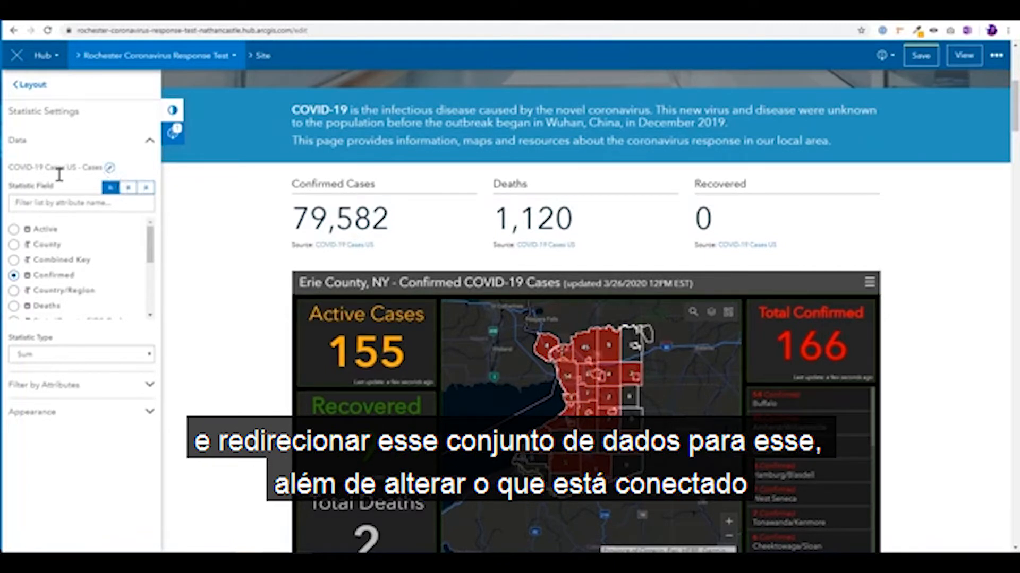
# Step: Examine the statistic fields and statistic types offered for the Confirmed Cases statistic
pyautogui.scroll(-1, 48, 234)
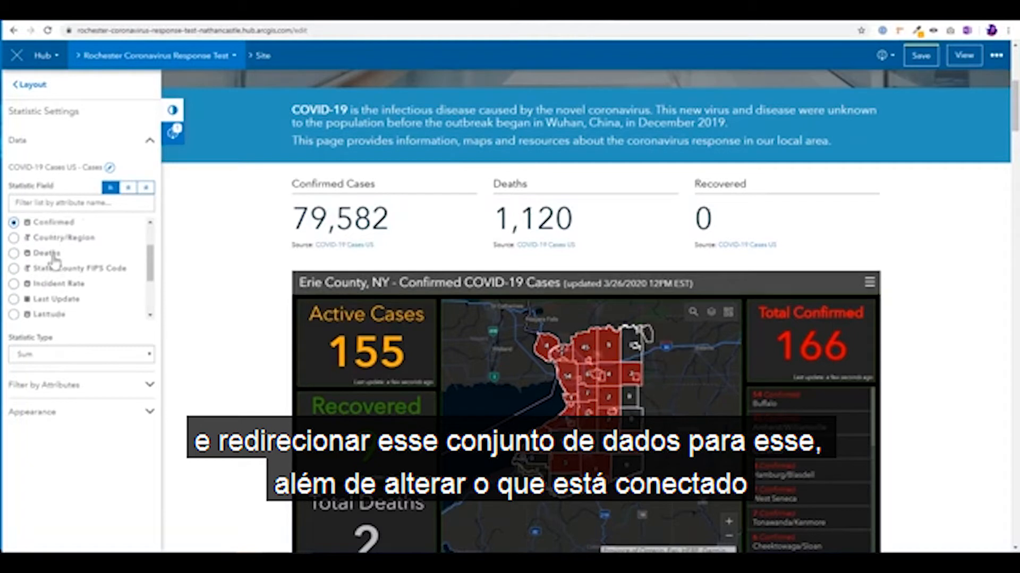
pyautogui.scroll(-1, 51, 263)
pyautogui.click(72, 356)
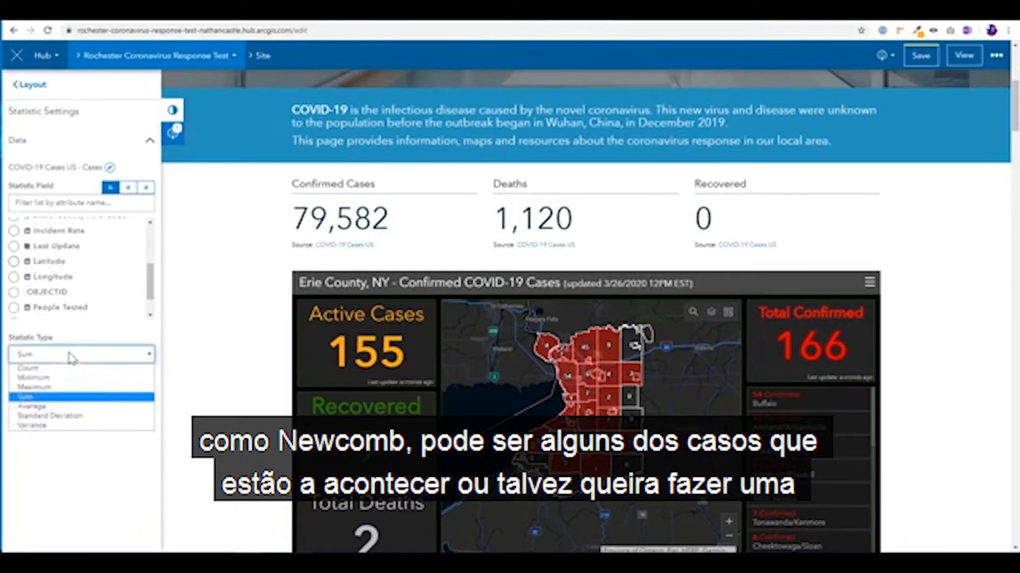
pyautogui.click(58, 482)
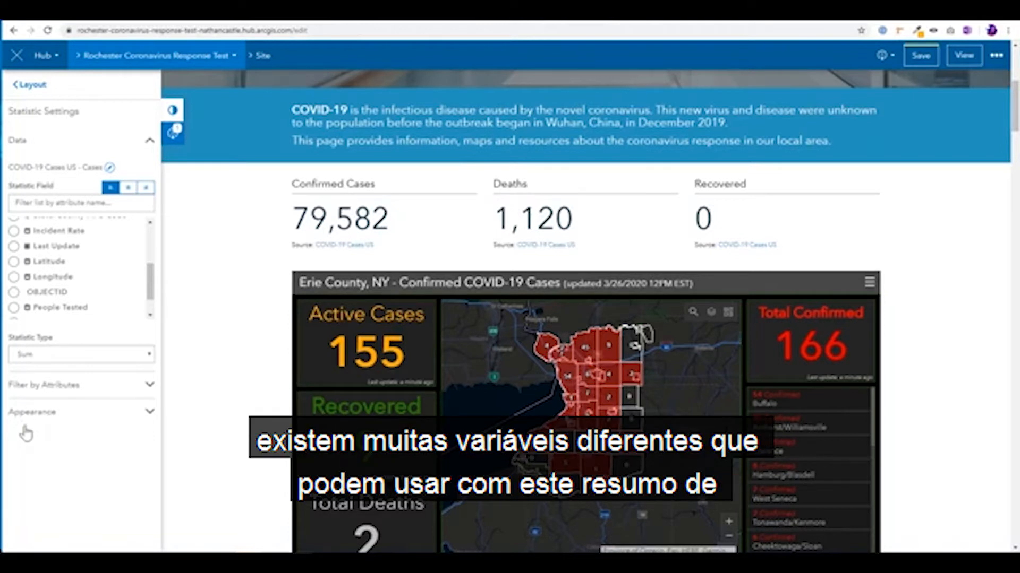
# Step: Collapse the customization sidebar, save the site and open its live view
pyautogui.click(172, 129)
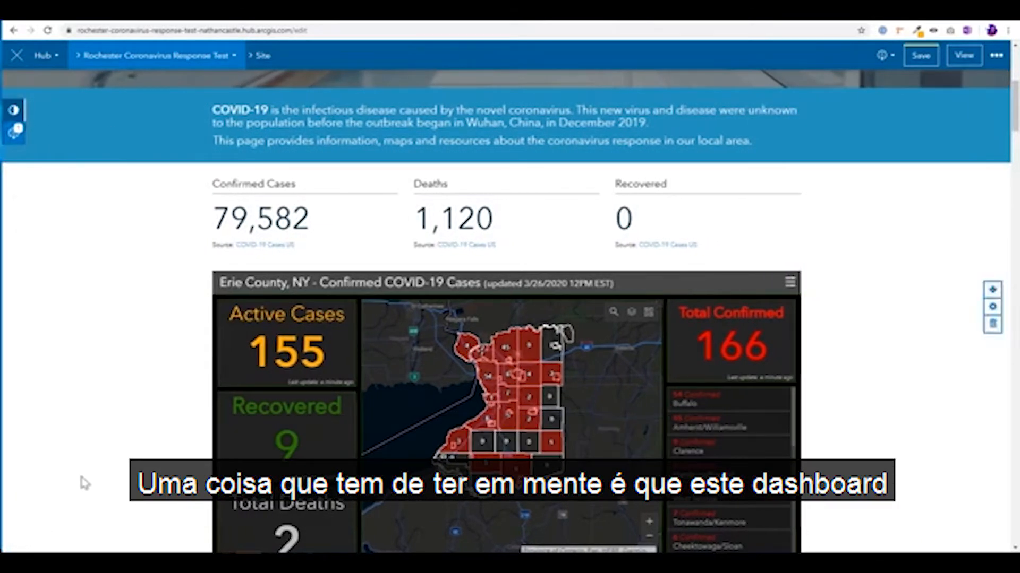
pyautogui.scroll(-1, 85, 484)
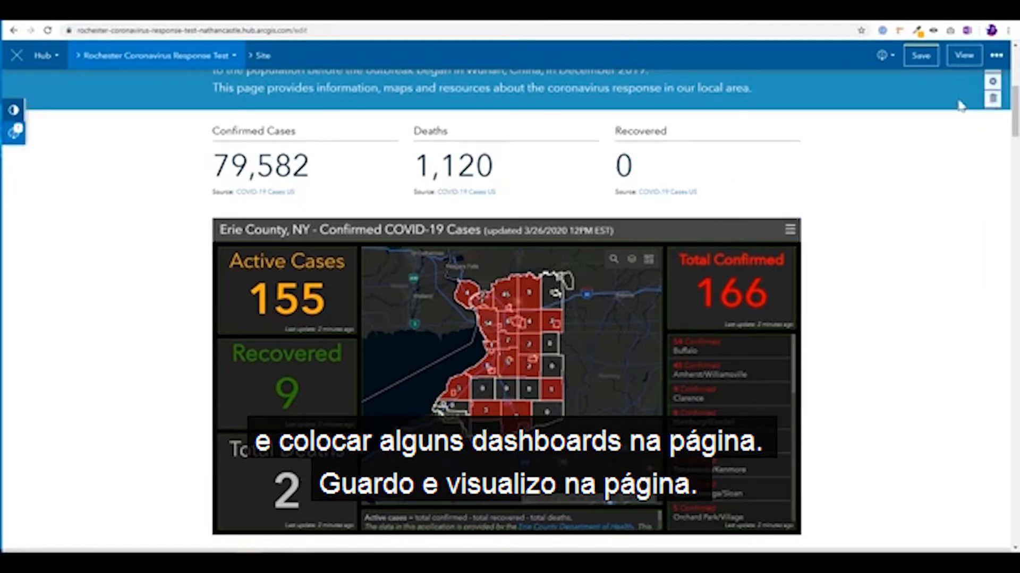
pyautogui.click(920, 55)
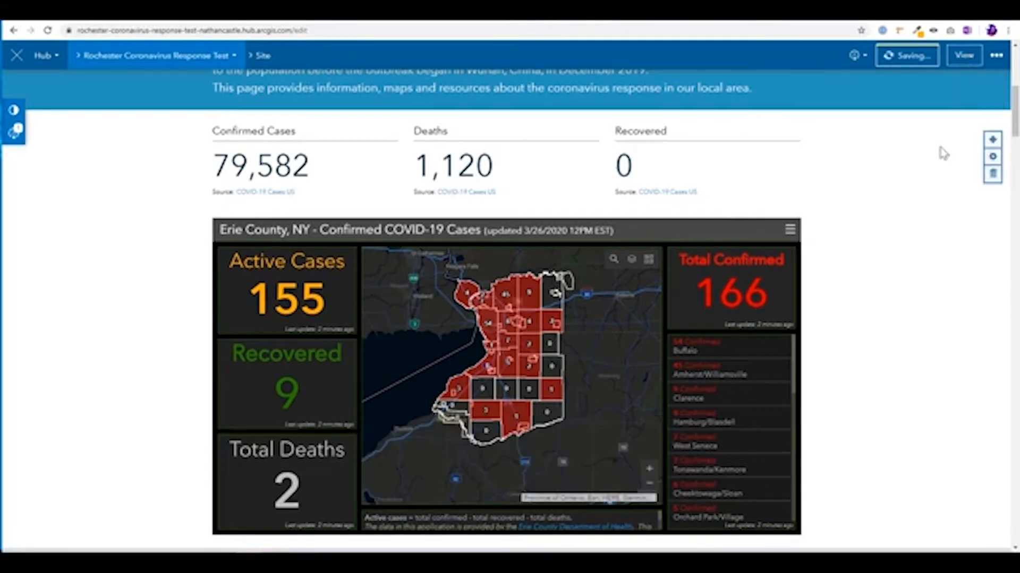
pyautogui.click(964, 55)
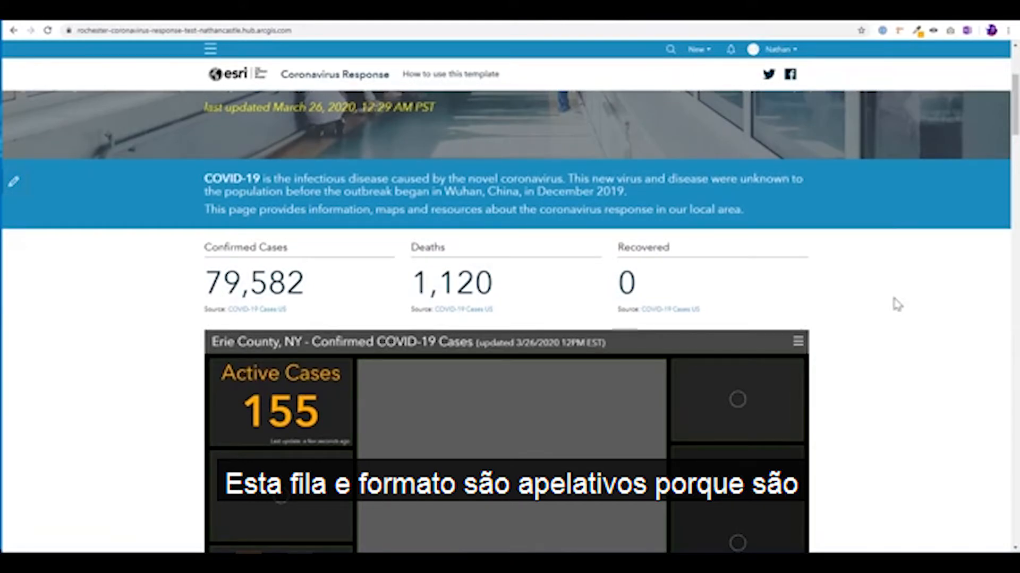
# Step: Shrink the browser window showing the live site to about phone width and center it on the desktop
pyautogui.scroll(-10, 895, 303)
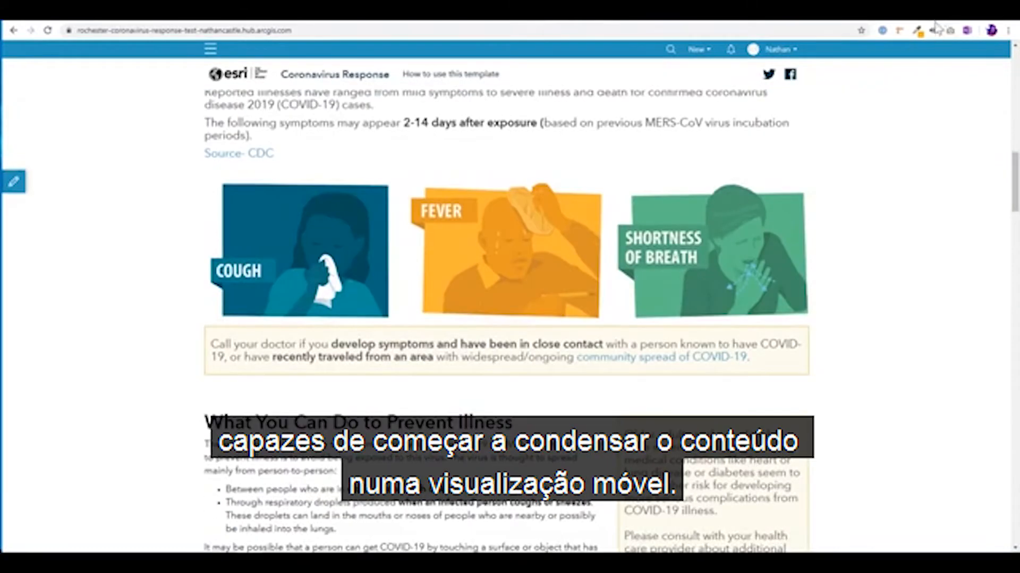
pyautogui.moveTo(935, 23); pyautogui.dragTo(920, 28)
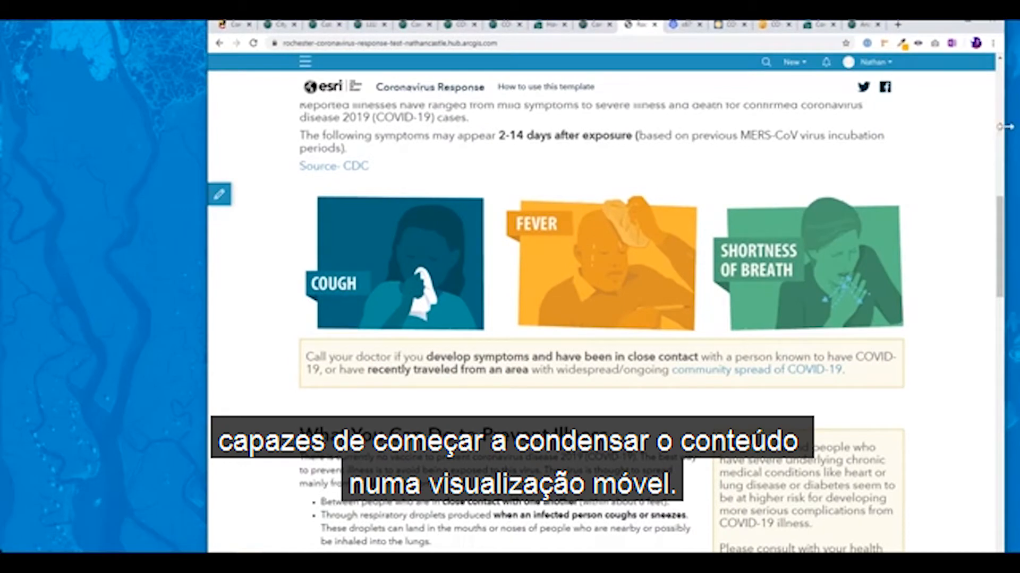
pyautogui.moveTo(1004, 133); pyautogui.dragTo(483, 160)
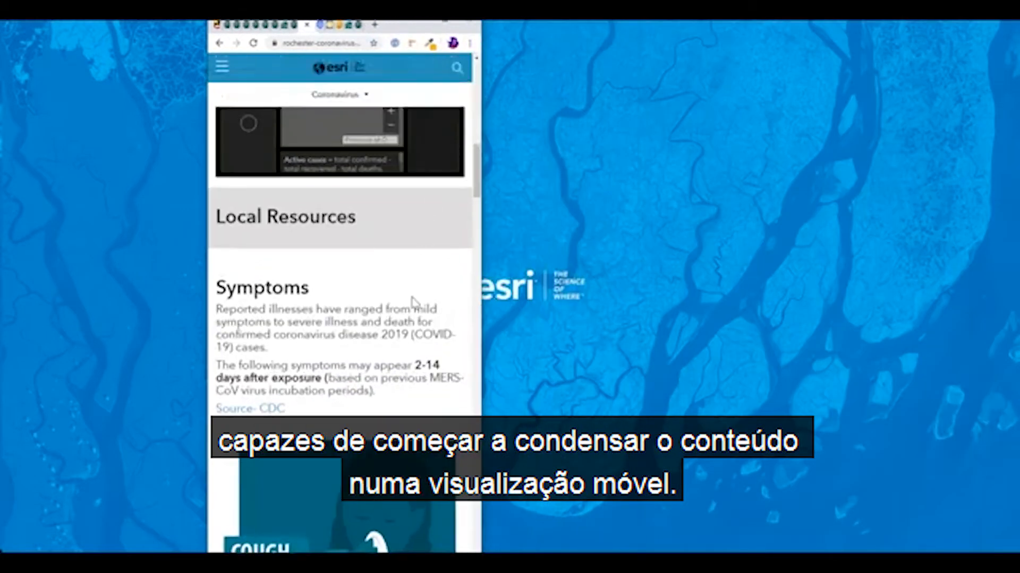
pyautogui.moveTo(400, 28); pyautogui.dragTo(561, 22)
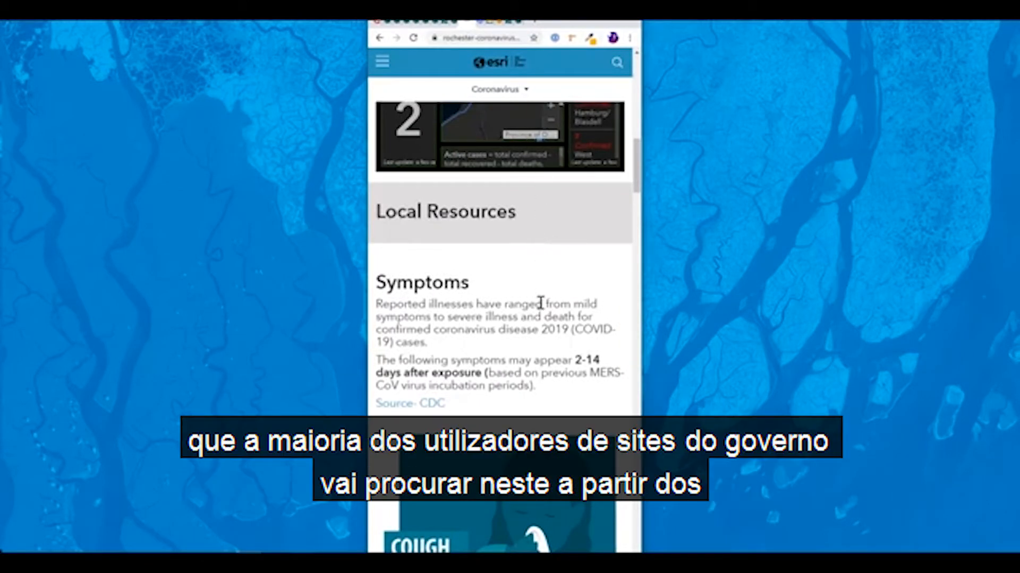
# Step: Examine how the symptoms, prevention, sick-care and embedded dashboard sections of the live site rearrange in the narrow mobile layout
pyautogui.scroll(-6, 501, 348)
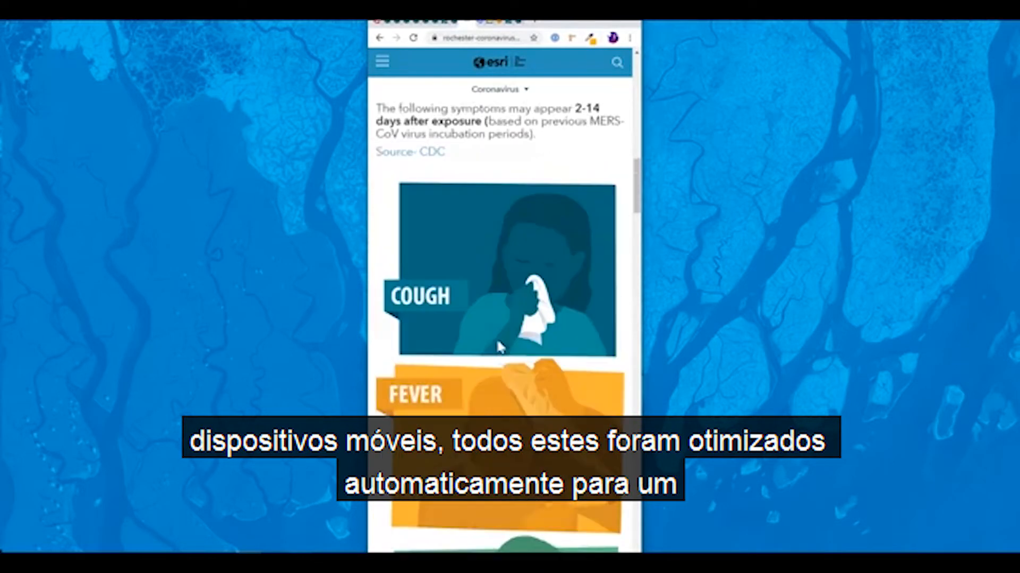
pyautogui.scroll(-6, 500, 348)
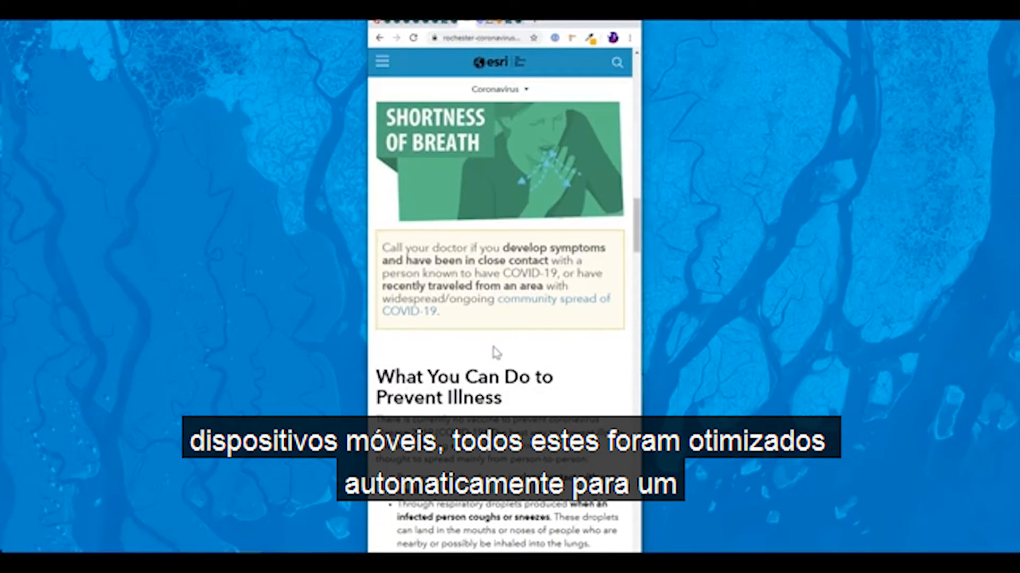
pyautogui.scroll(-4, 496, 353)
pyautogui.scroll(-10, 494, 348)
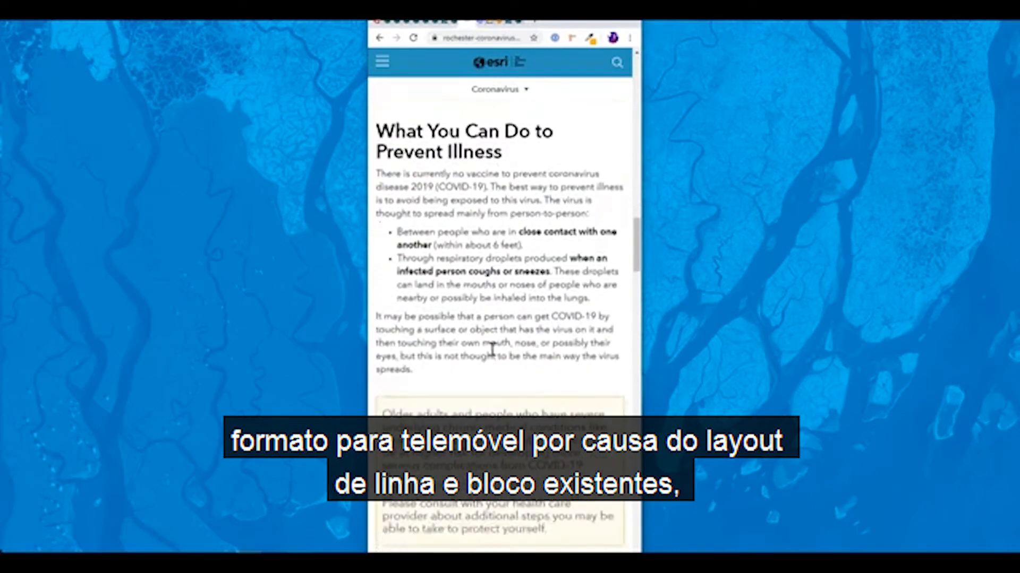
pyautogui.scroll(-15, 490, 360)
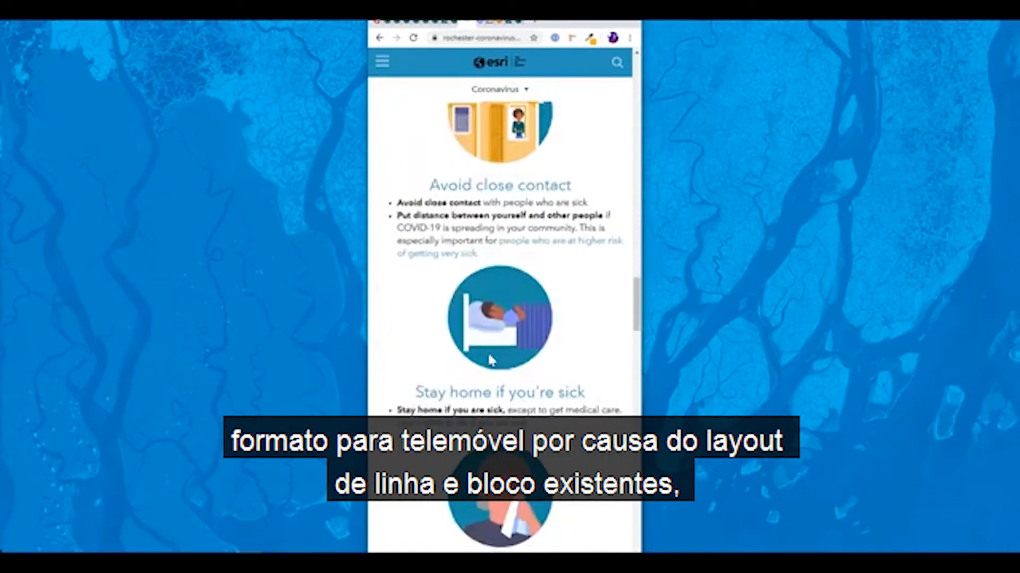
pyautogui.scroll(-5, 485, 368)
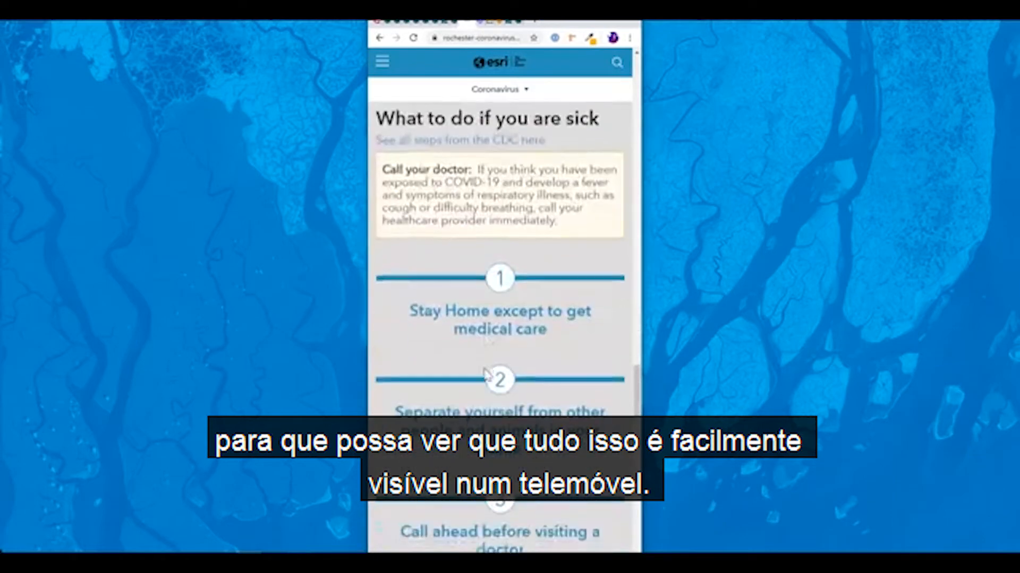
pyautogui.scroll(12, 488, 377)
pyautogui.scroll(20, 495, 391)
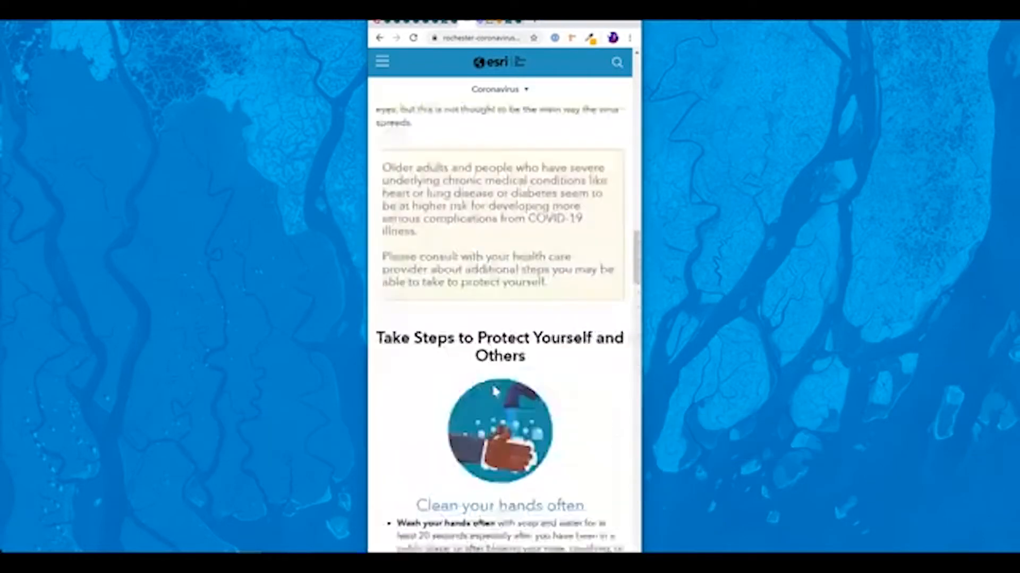
pyautogui.scroll(10, 494, 396)
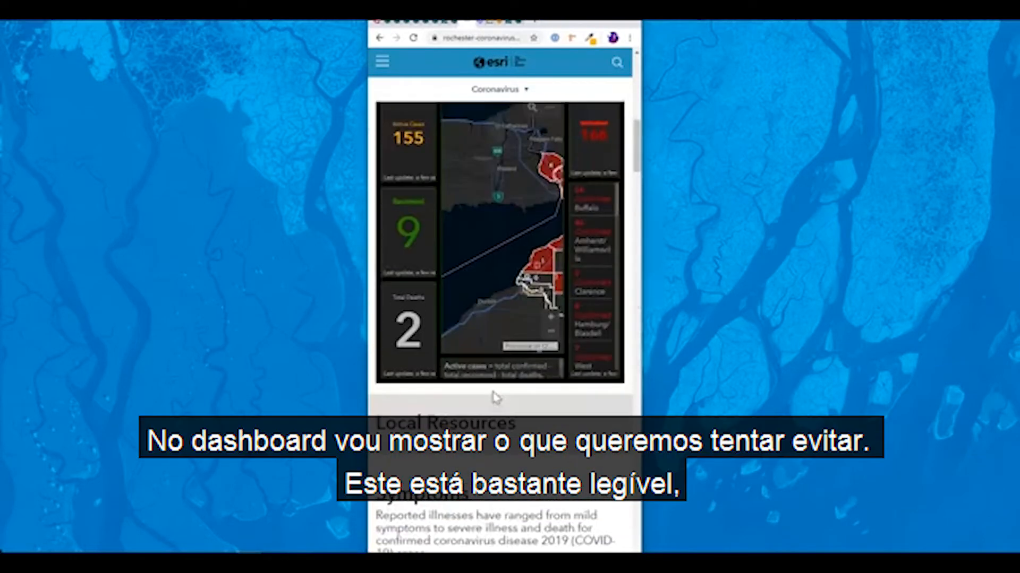
pyautogui.scroll(-2, 629, 266)
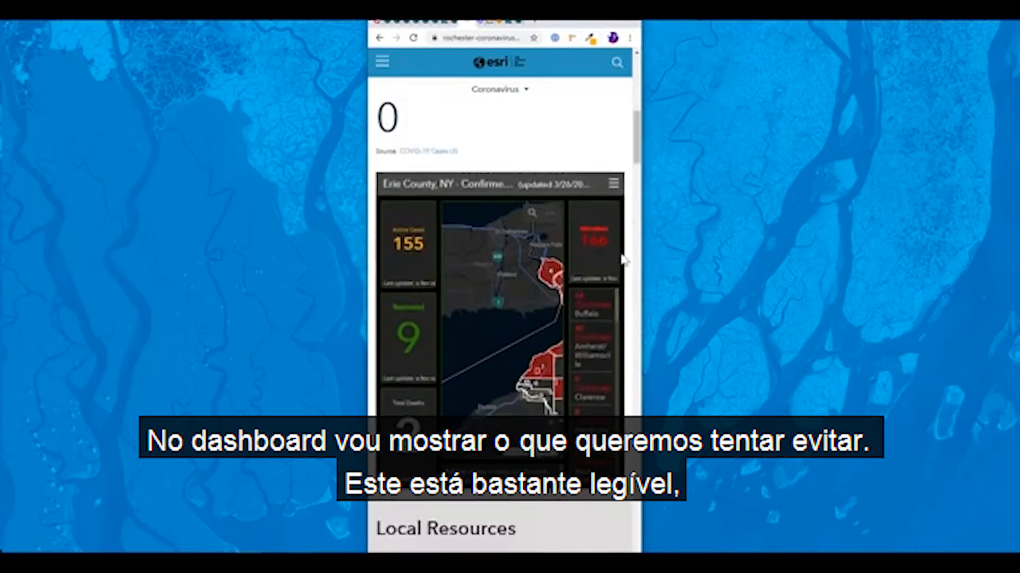
pyautogui.moveTo(391, 242); pyautogui.dragTo(414, 240)
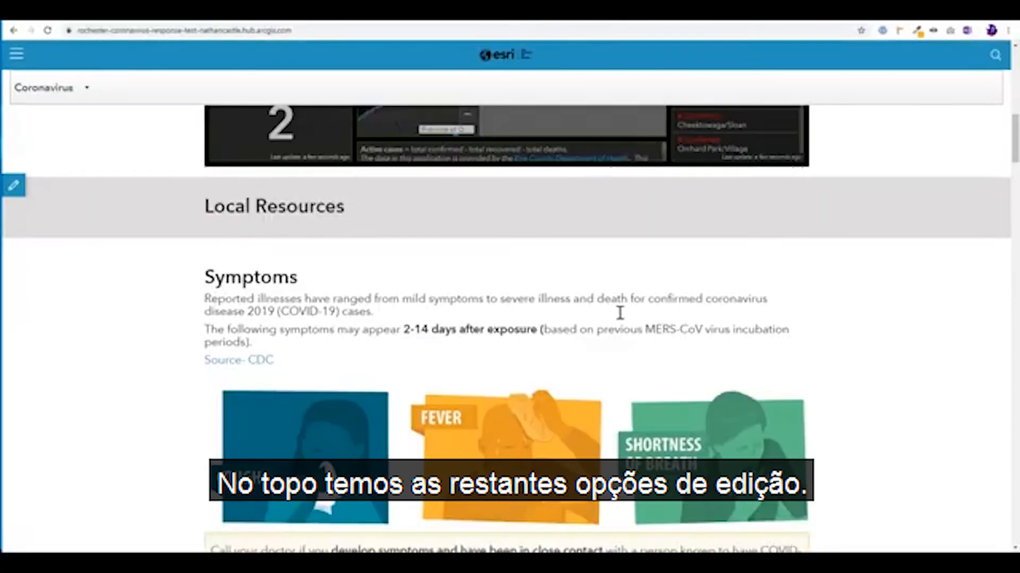
# Step: Return the site to edit mode and open the list of layout cards
pyautogui.scroll(7, 639, 320)
pyautogui.scroll(5, 884, 423)
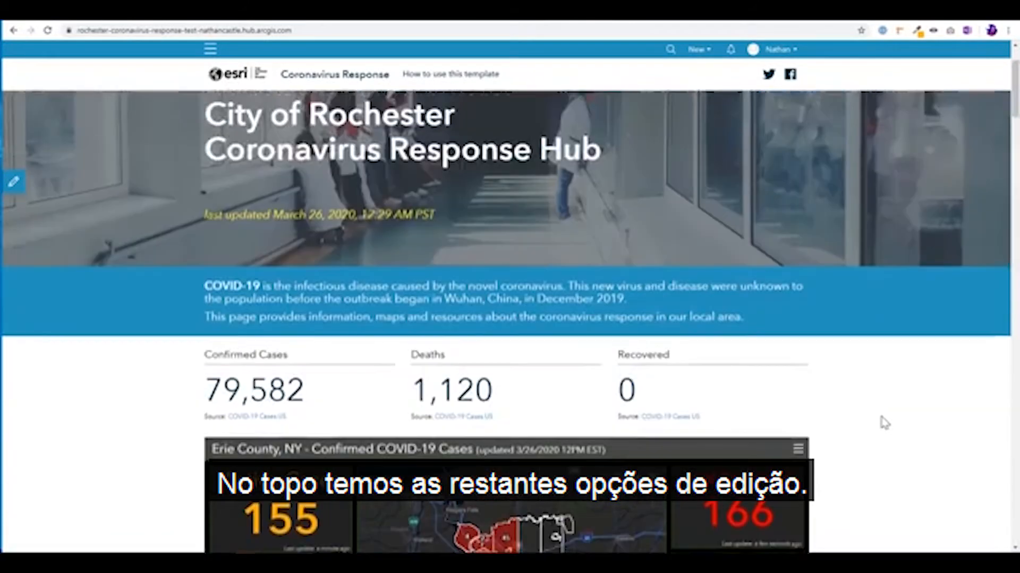
pyautogui.click(13, 184)
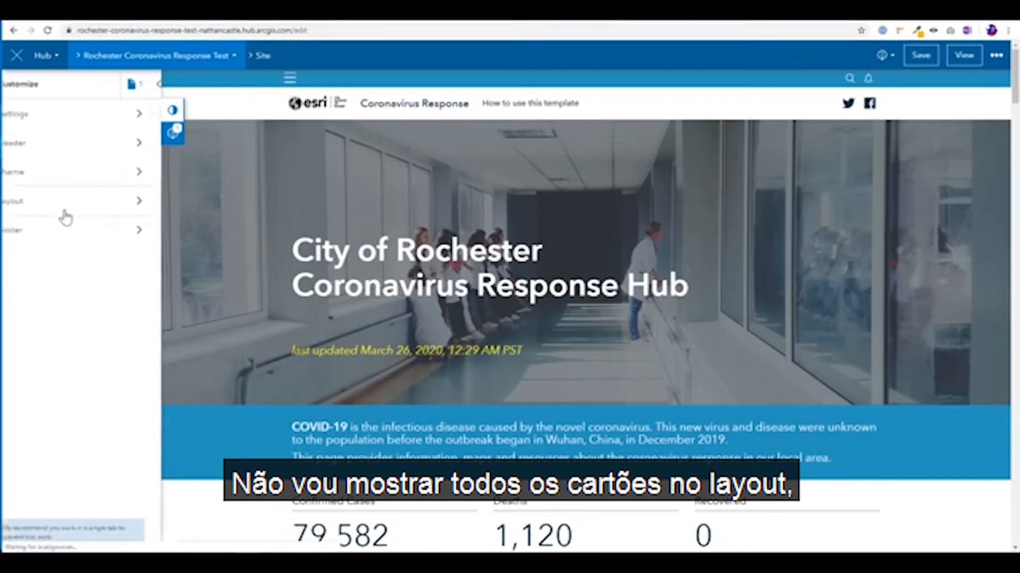
pyautogui.click(66, 218)
pyautogui.scroll(-2, 267, 374)
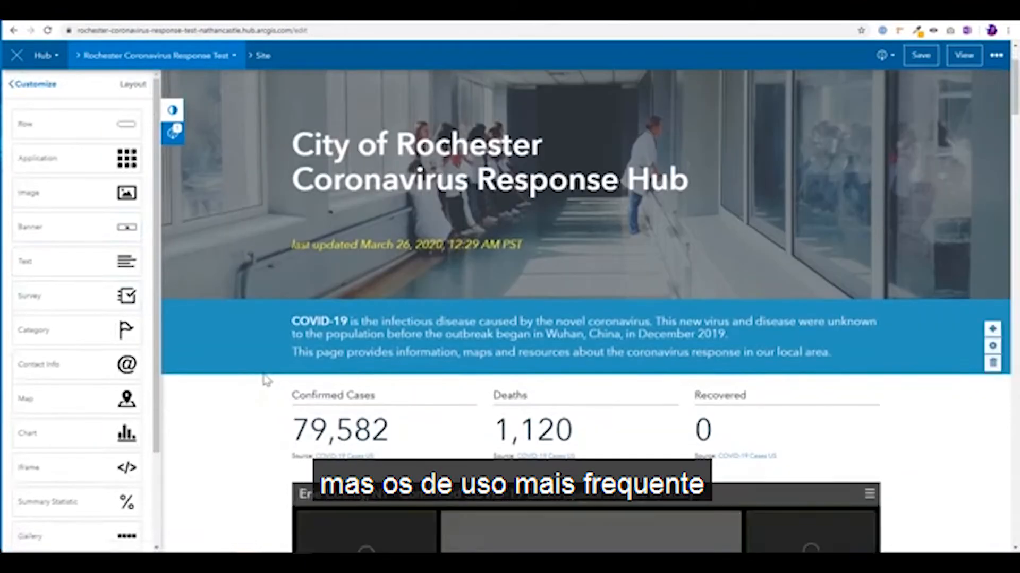
pyautogui.scroll(-1, 247, 374)
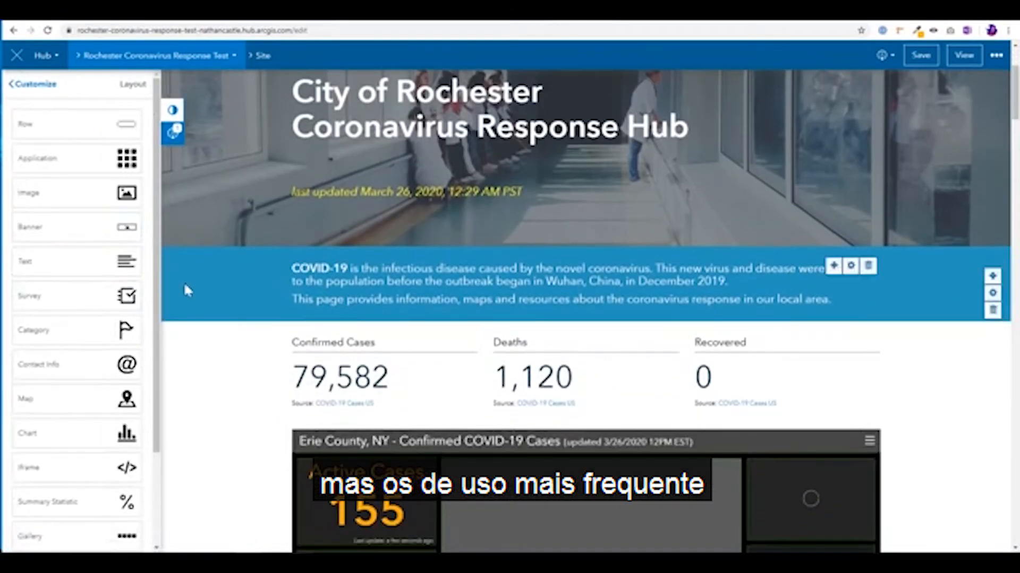
# Step: Change the end of the COVID-19 intro text from "our local area." to "the Rochester area." and close the text editor
pyautogui.click(852, 272)
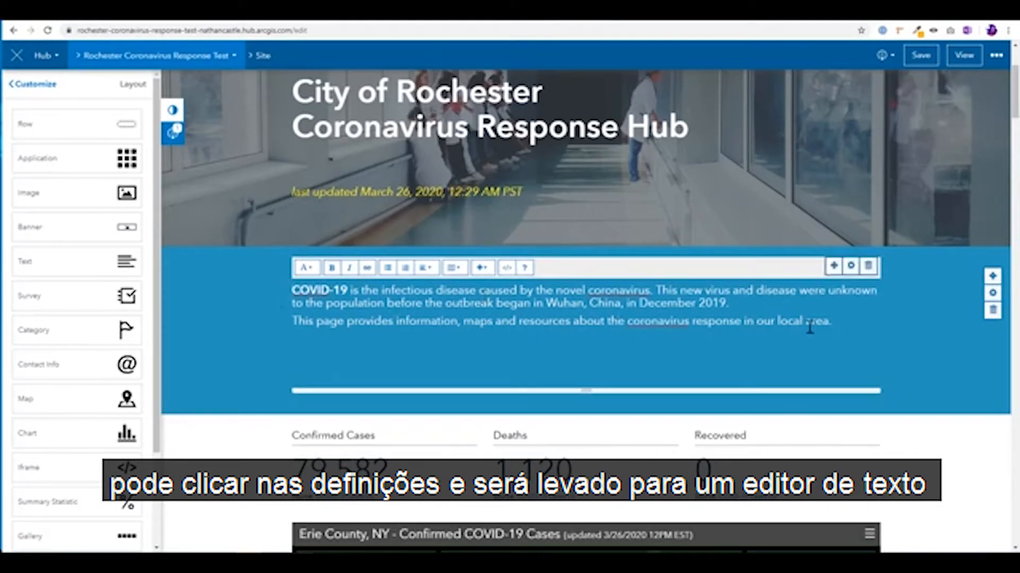
pyautogui.moveTo(843, 329); pyautogui.dragTo(756, 325)
pyautogui.write('the Ro')
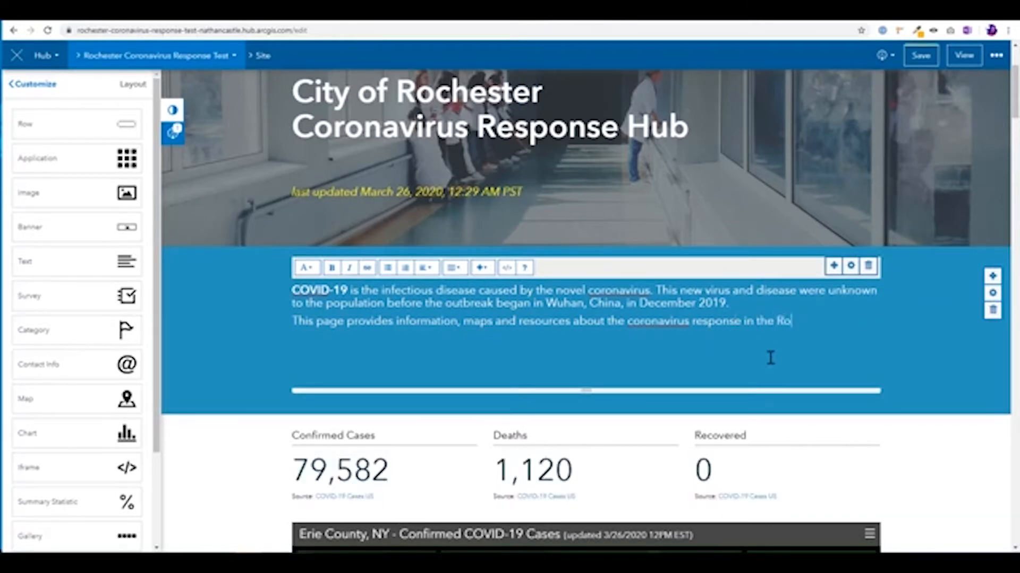
pyautogui.write('chester area.')
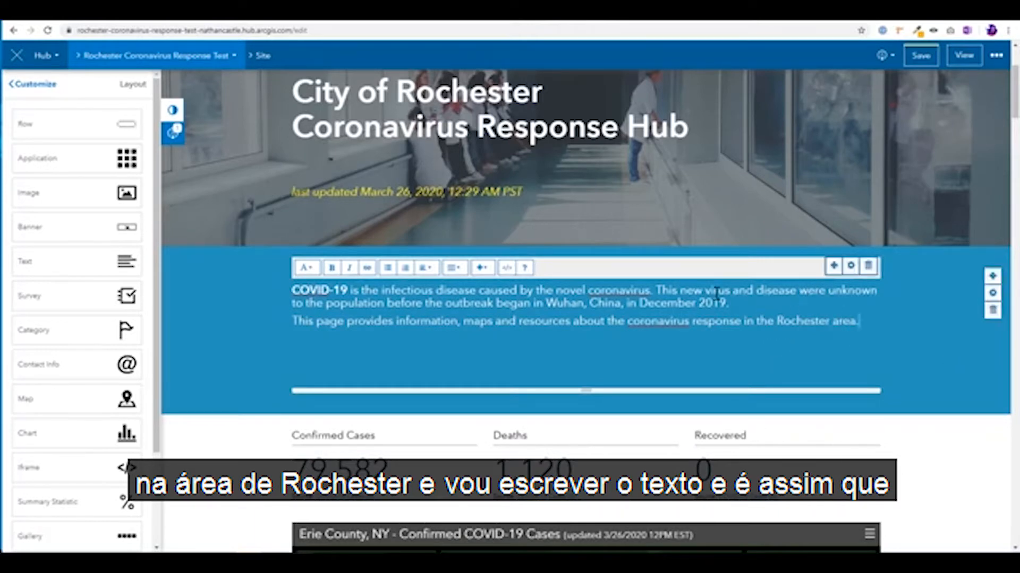
pyautogui.click(849, 276)
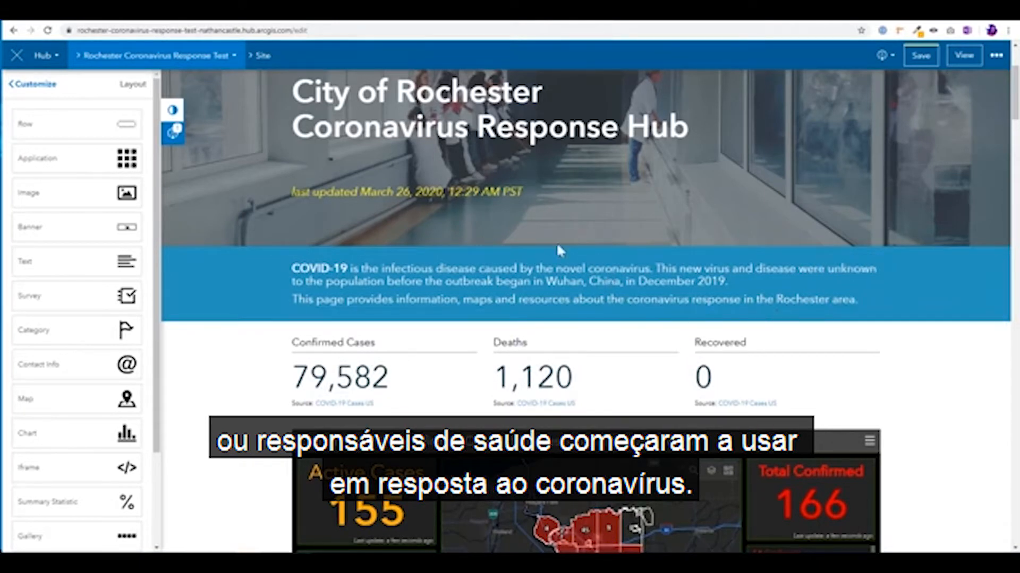
# Step: Look over the template's text cards and inspect the HTML code of the "What You Can Do to Prevent Illness" card, leaving it unedited
pyautogui.scroll(3, 556, 241)
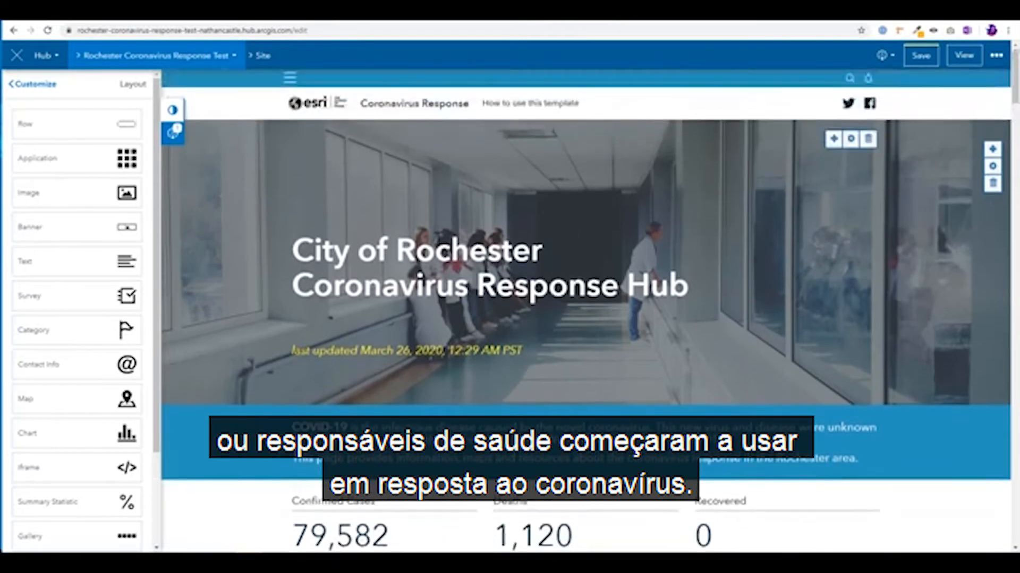
pyautogui.scroll(-15, 234, 294)
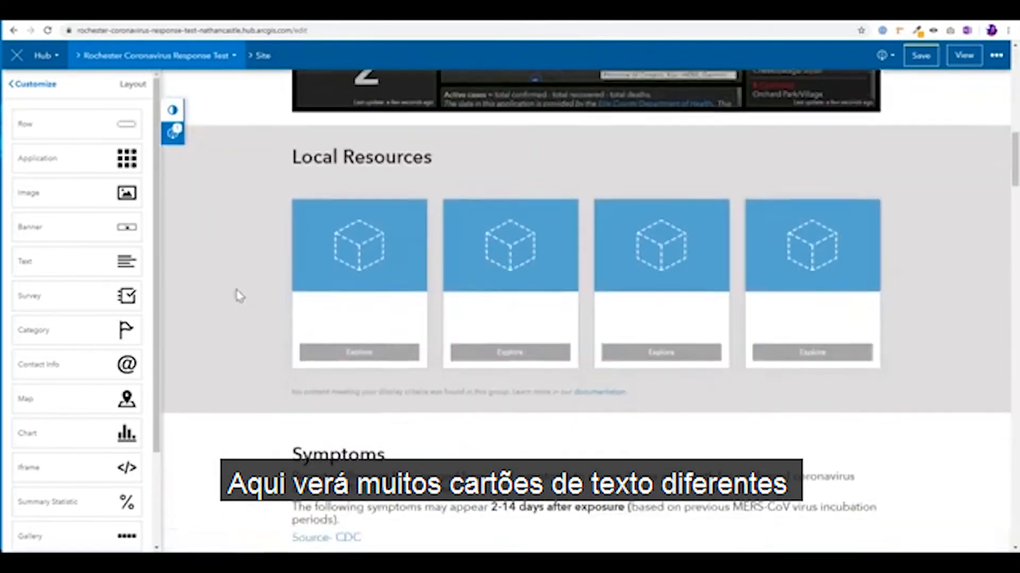
pyautogui.scroll(-4, 240, 296)
pyautogui.moveTo(485, 303)
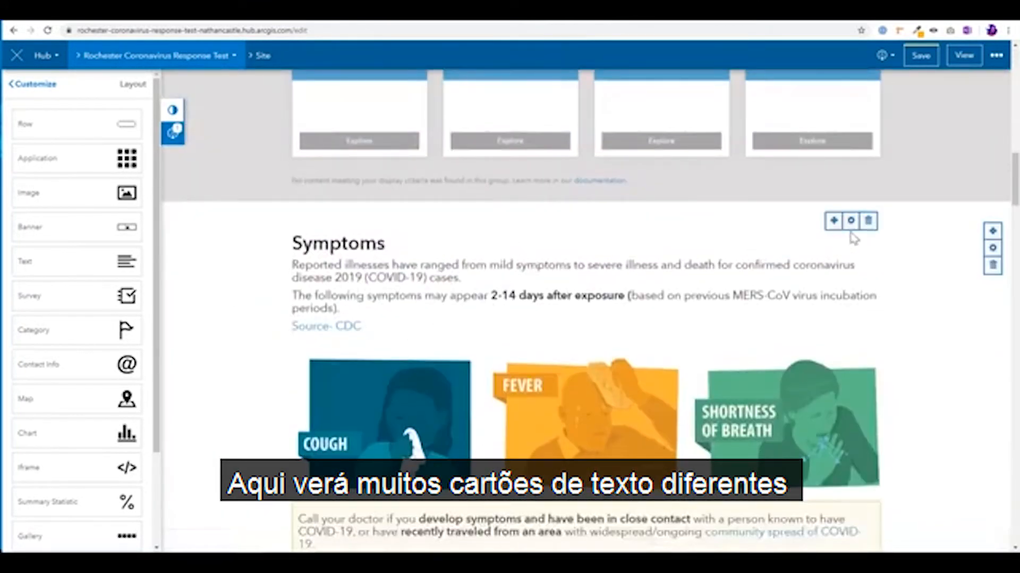
pyautogui.scroll(-3, 844, 242)
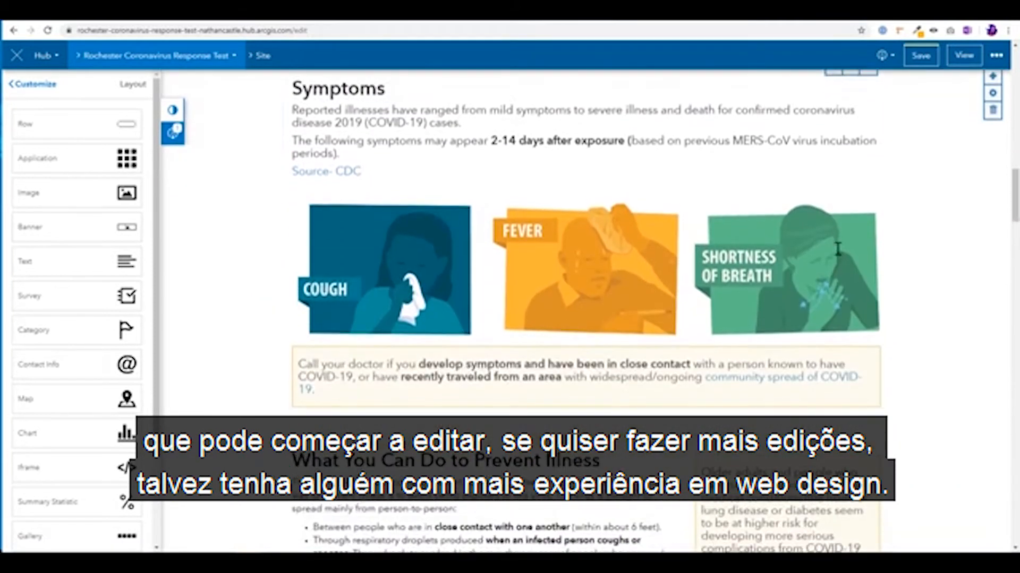
pyautogui.scroll(-4, 824, 285)
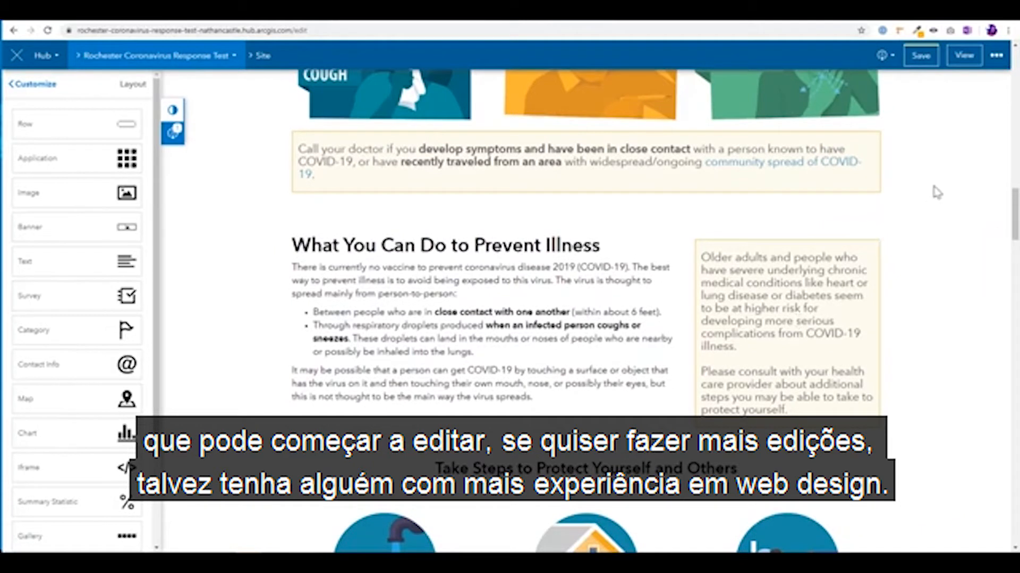
pyautogui.moveTo(650, 239)
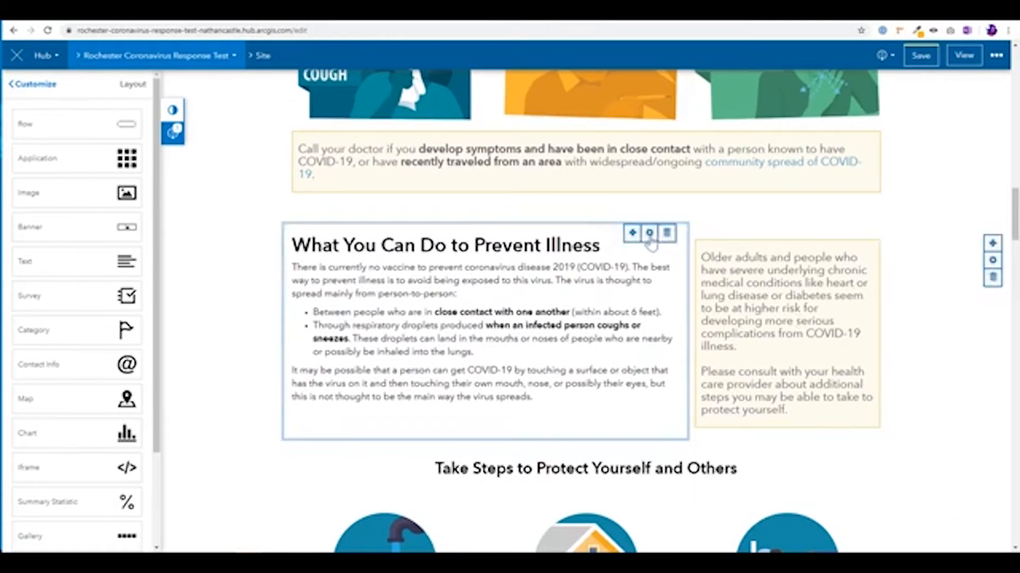
pyautogui.click(652, 244)
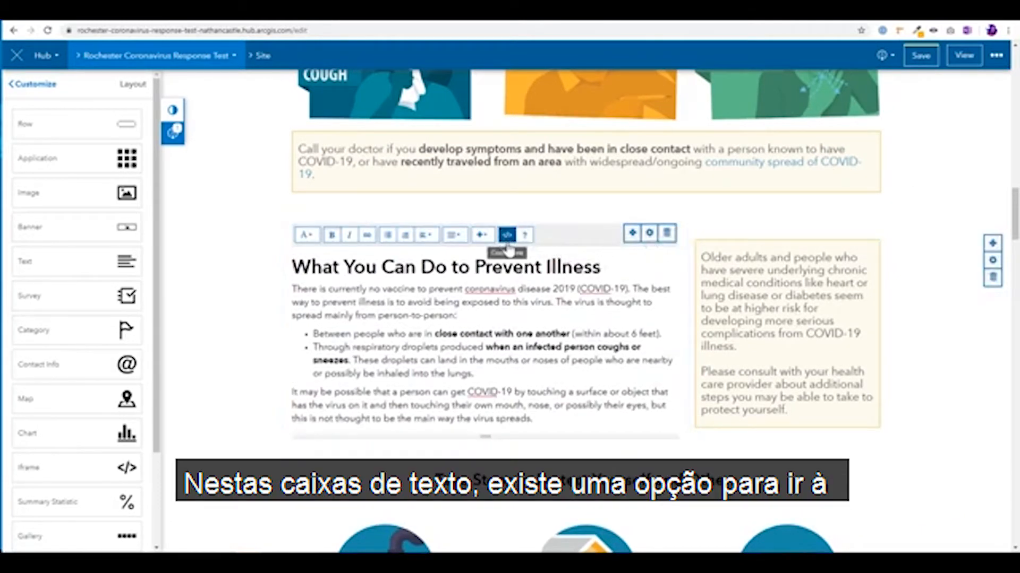
pyautogui.click(507, 237)
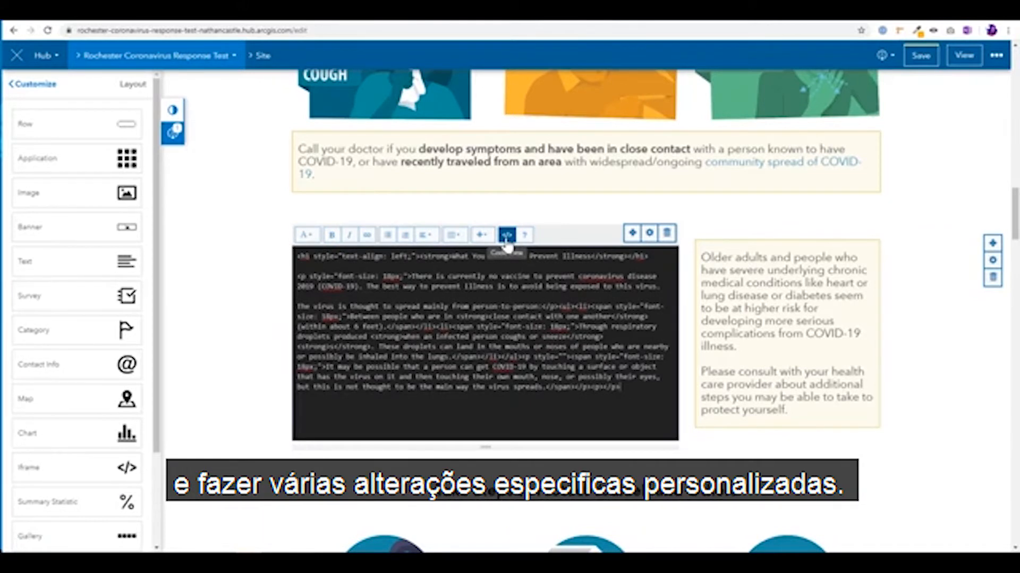
pyautogui.click(506, 236)
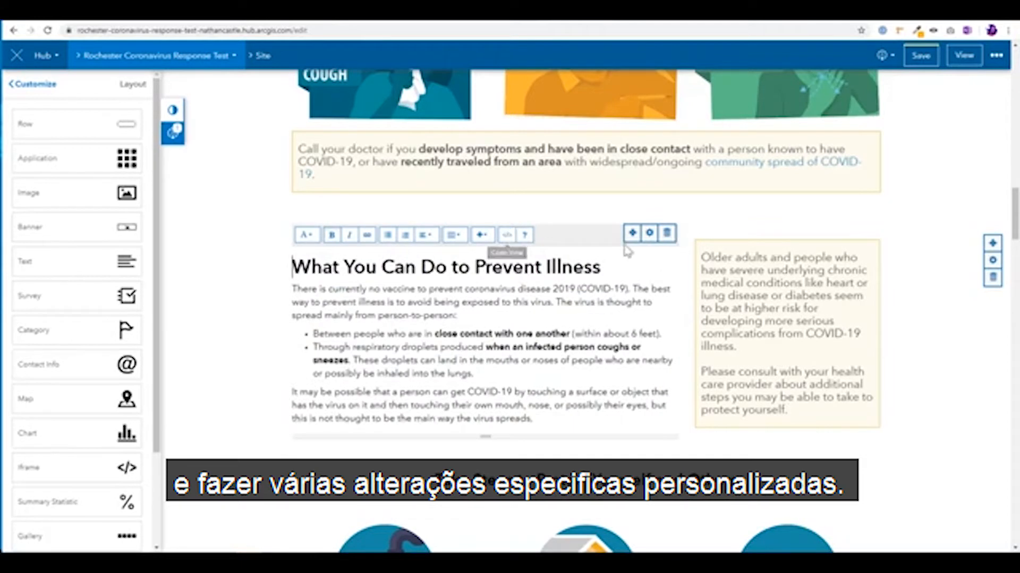
pyautogui.click(650, 240)
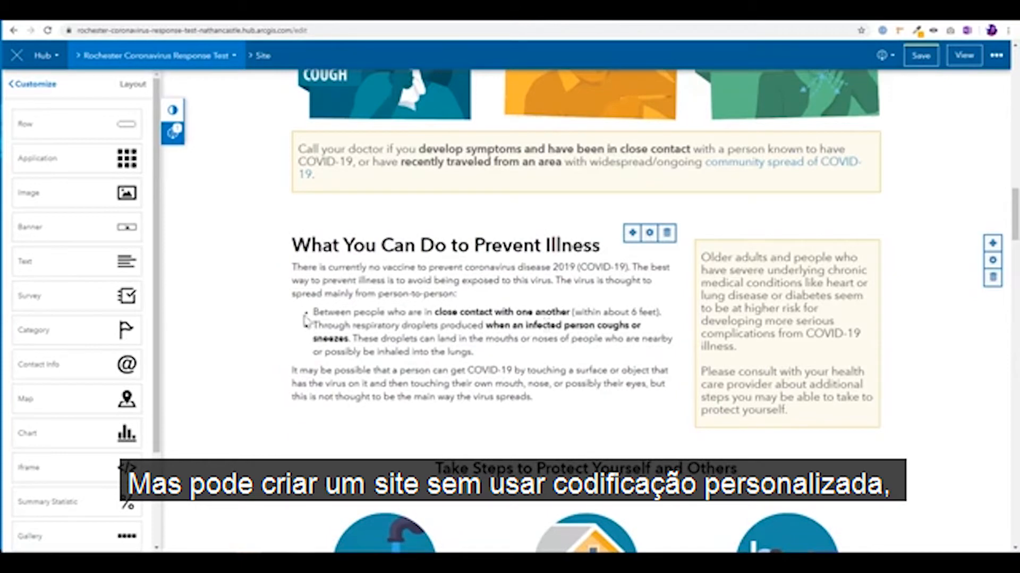
# Step: Open the settings of the Local Resources gallery card and view the choices for the number of cards shown
pyautogui.scroll(6, 287, 329)
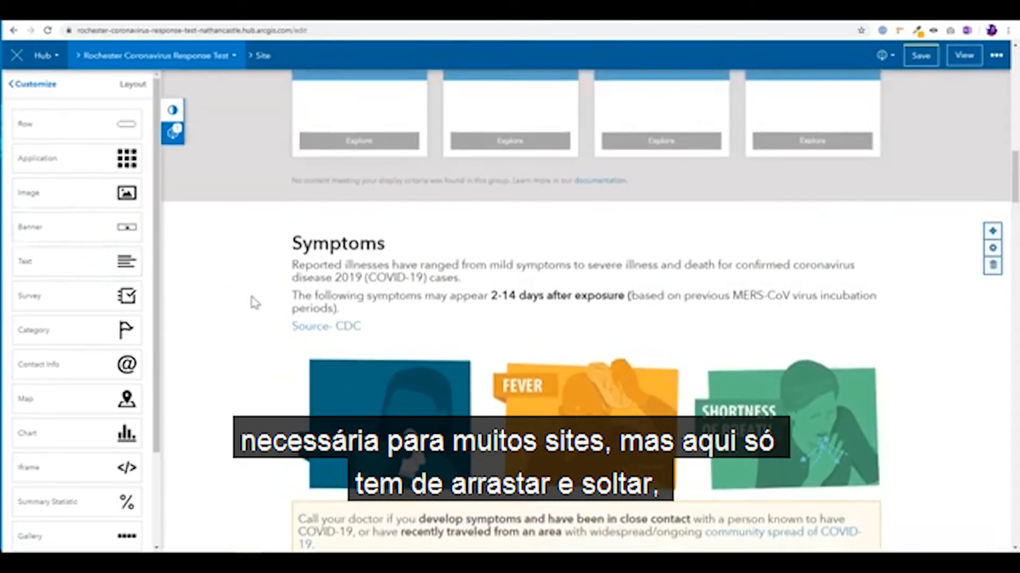
pyautogui.scroll(8, 257, 307)
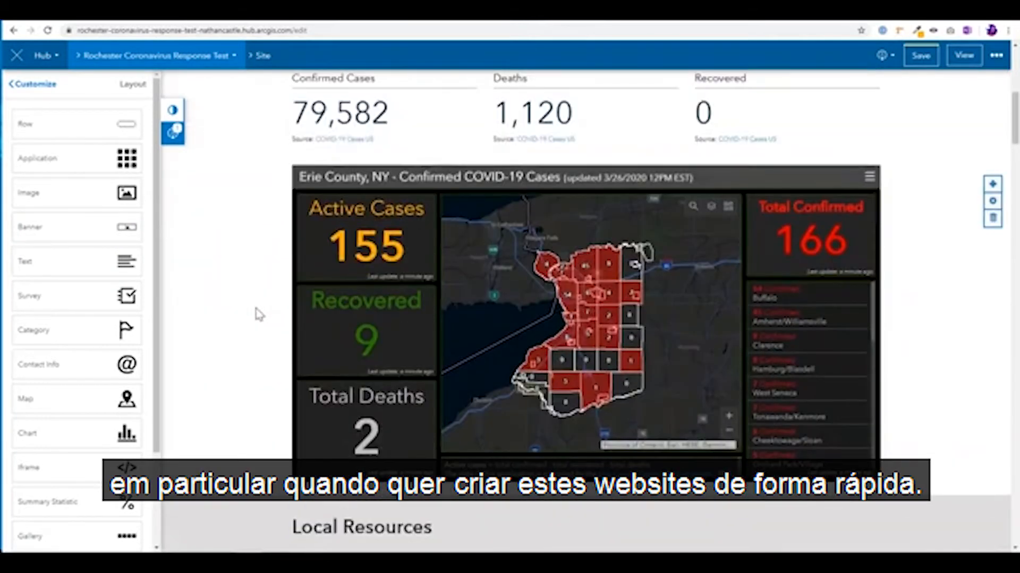
pyautogui.scroll(5, 258, 312)
pyautogui.scroll(-11, 255, 313)
pyautogui.moveTo(576, 349)
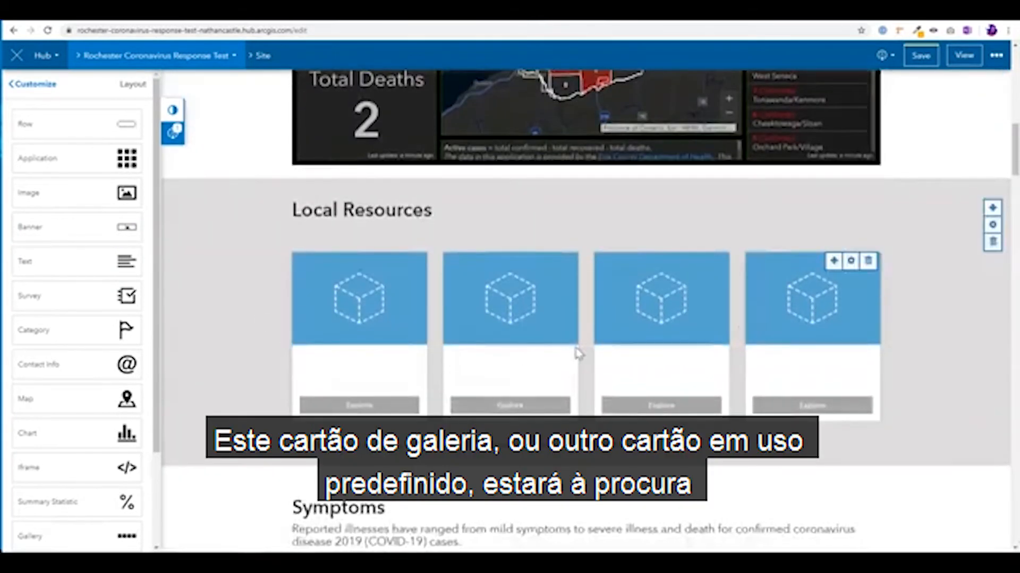
pyautogui.click(852, 263)
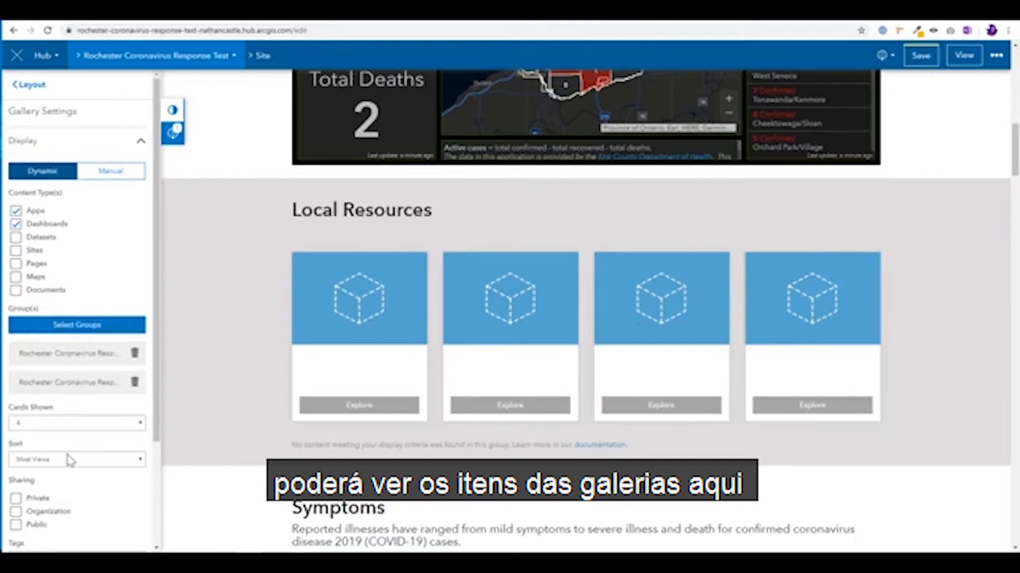
pyautogui.click(76, 428)
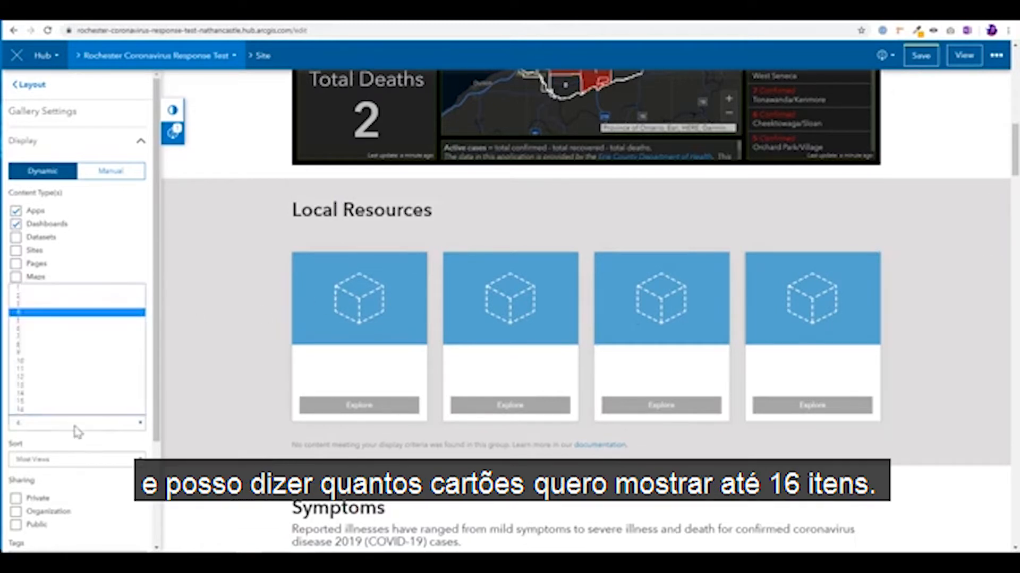
pyautogui.click(94, 445)
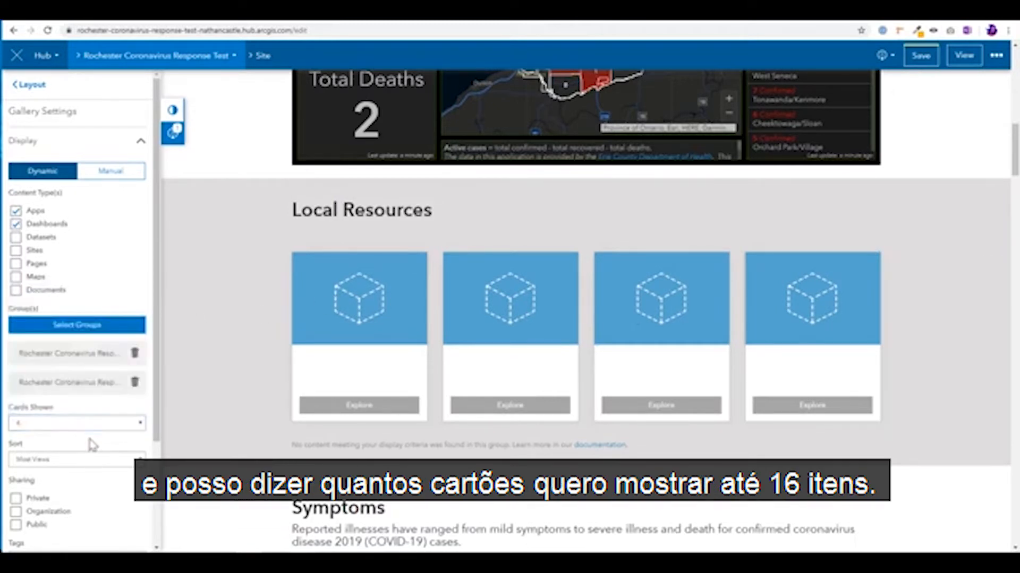
# Step: Switch the Local Resources gallery to manual content selection and search the World (Public) content for "Coronavirus"
pyautogui.click(97, 170)
pyautogui.click(73, 206)
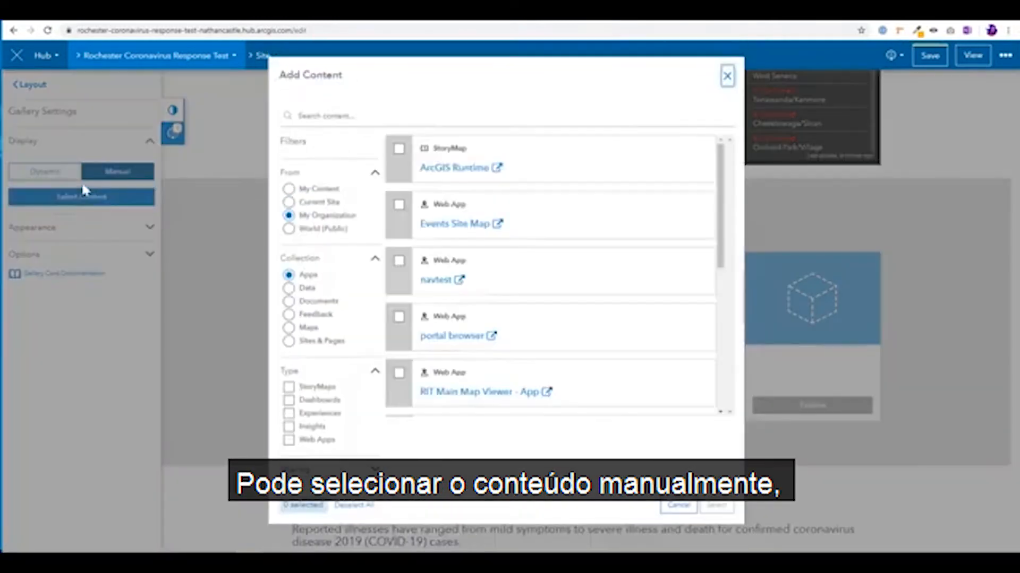
pyautogui.click(338, 229)
pyautogui.click(336, 116)
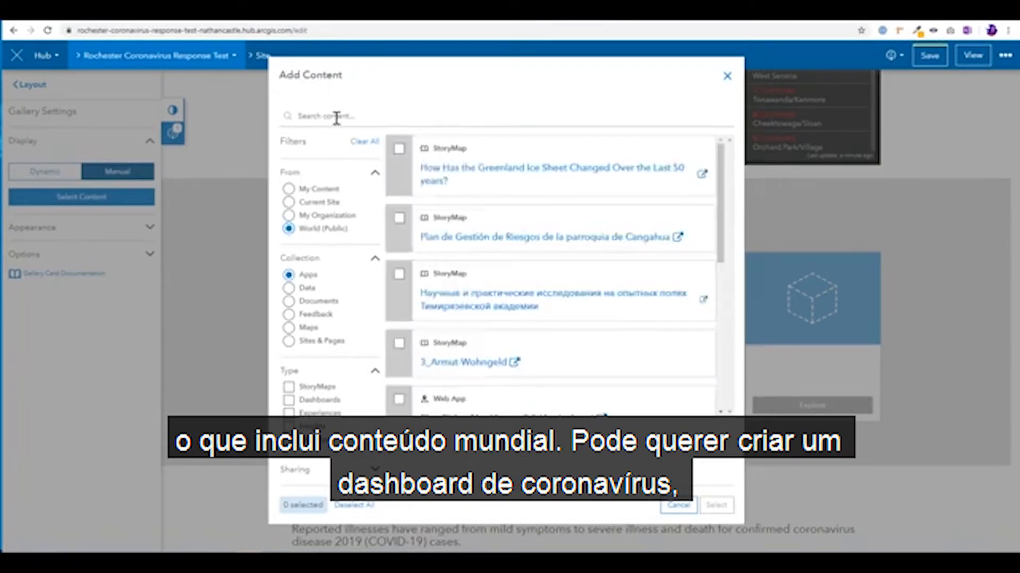
pyautogui.write('Coronavirus and')
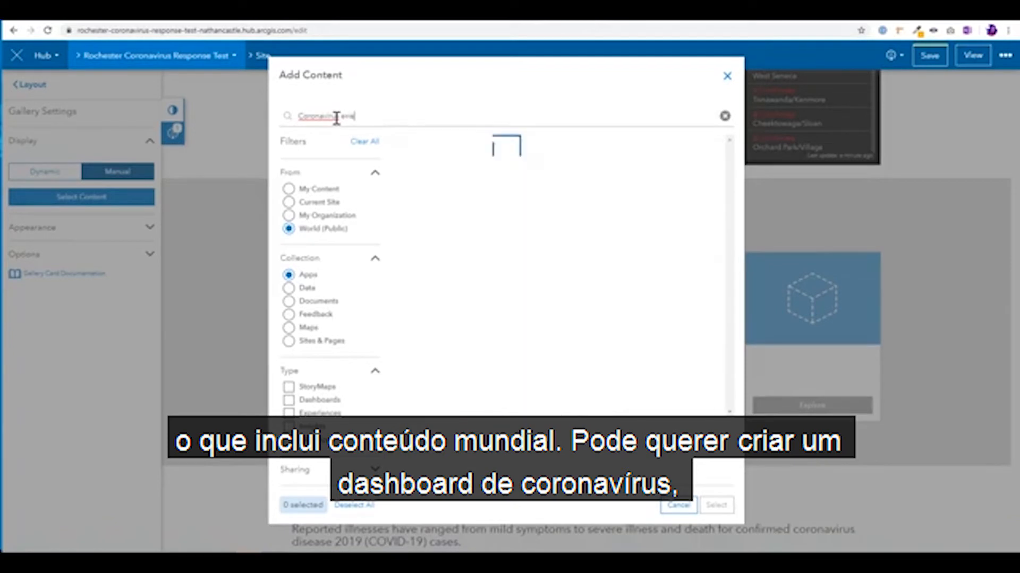
pyautogui.doubleClick(350, 115)
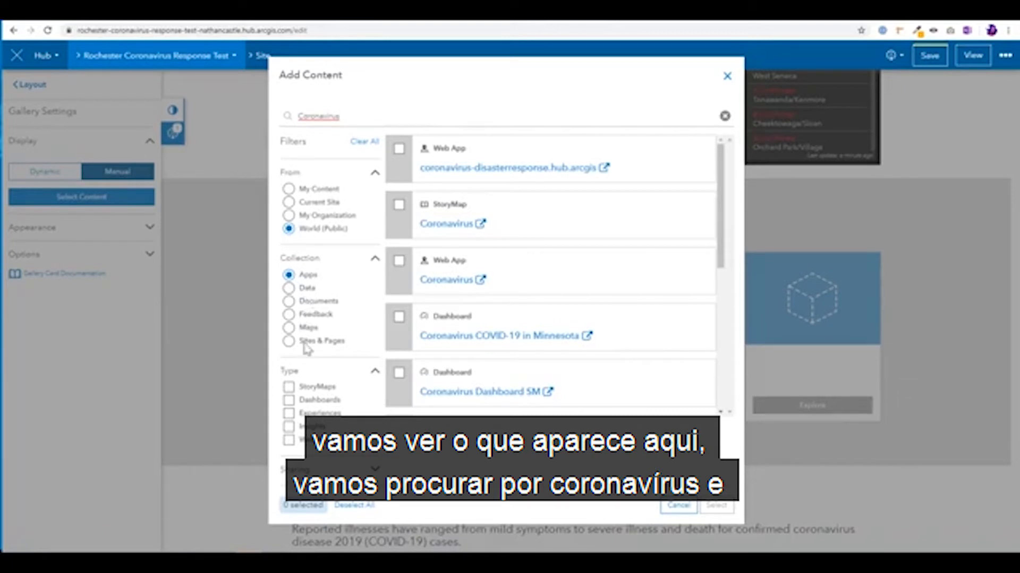
# Step: Browse the matching data, narrow the collection to maps, and add "1/31/2020: Coronavirus Map" to the gallery
pyautogui.click(290, 288)
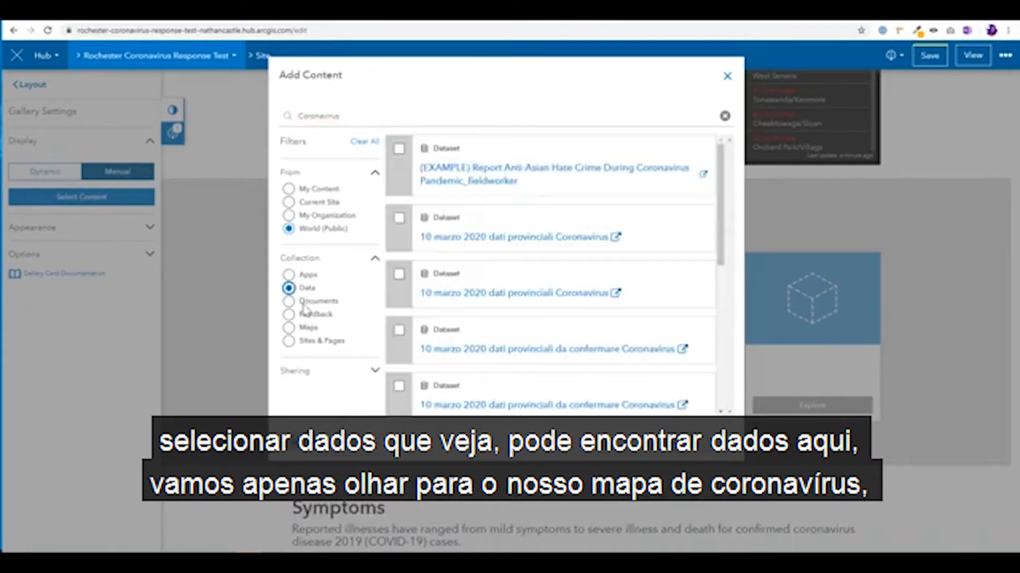
pyautogui.scroll(-7, 330, 247)
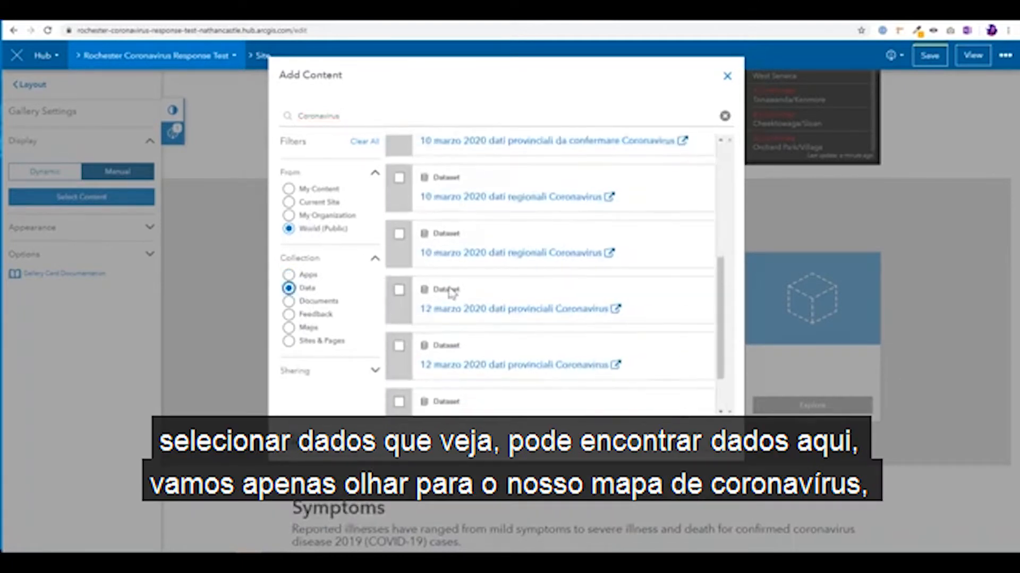
pyautogui.click(309, 330)
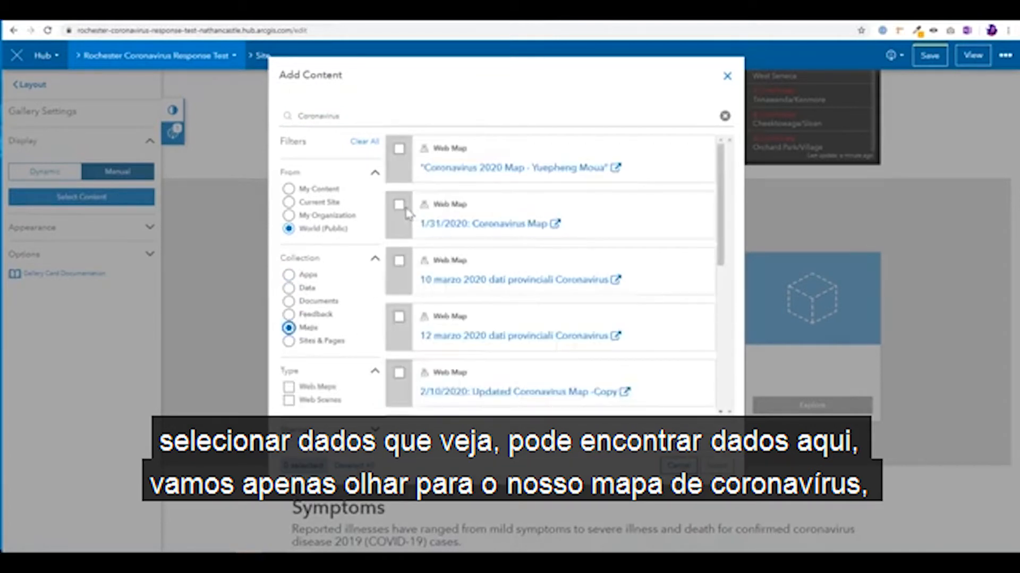
pyautogui.click(399, 206)
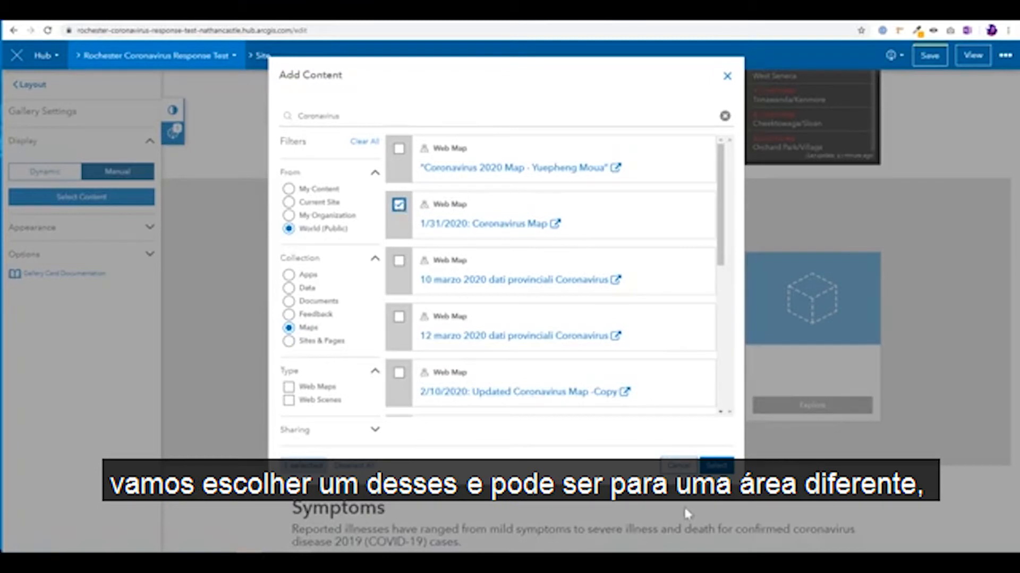
pyautogui.click(715, 466)
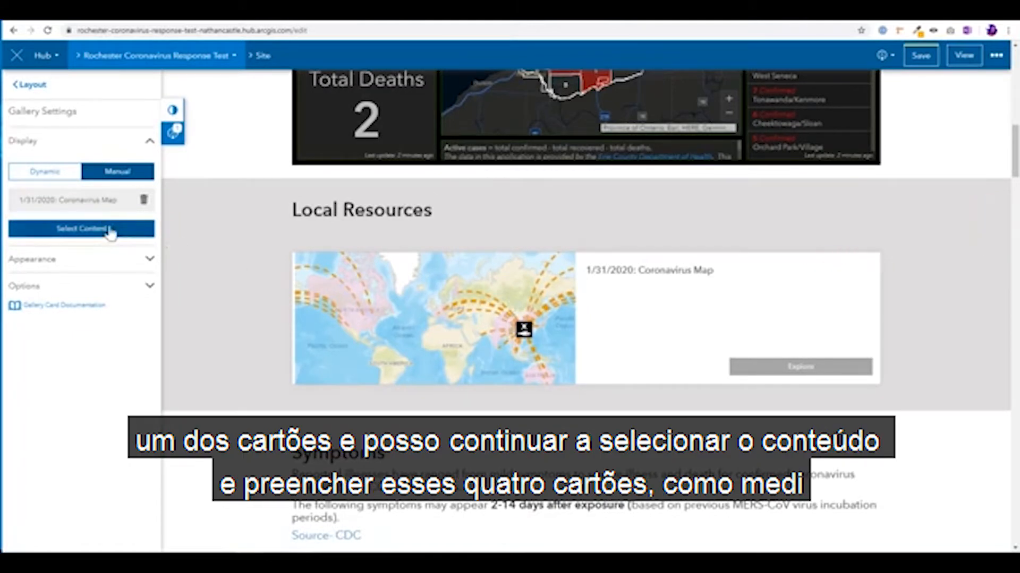
# Step: Set the gallery back to dynamic content, search the groups for "covid", and add the group 3M COVID Response Content
pyautogui.click(54, 170)
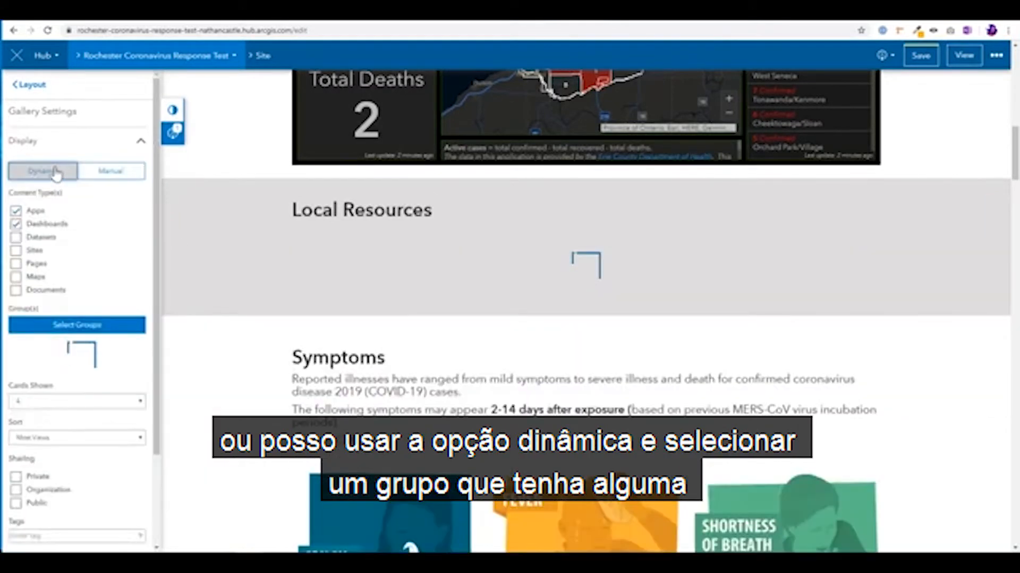
pyautogui.click(124, 324)
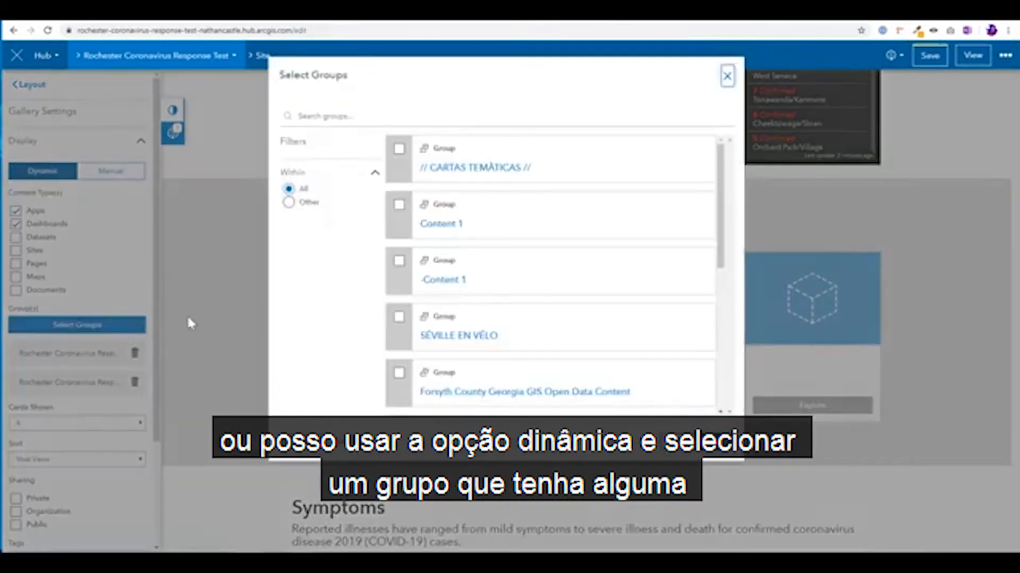
pyautogui.click(393, 112)
pyautogui.write('covid')
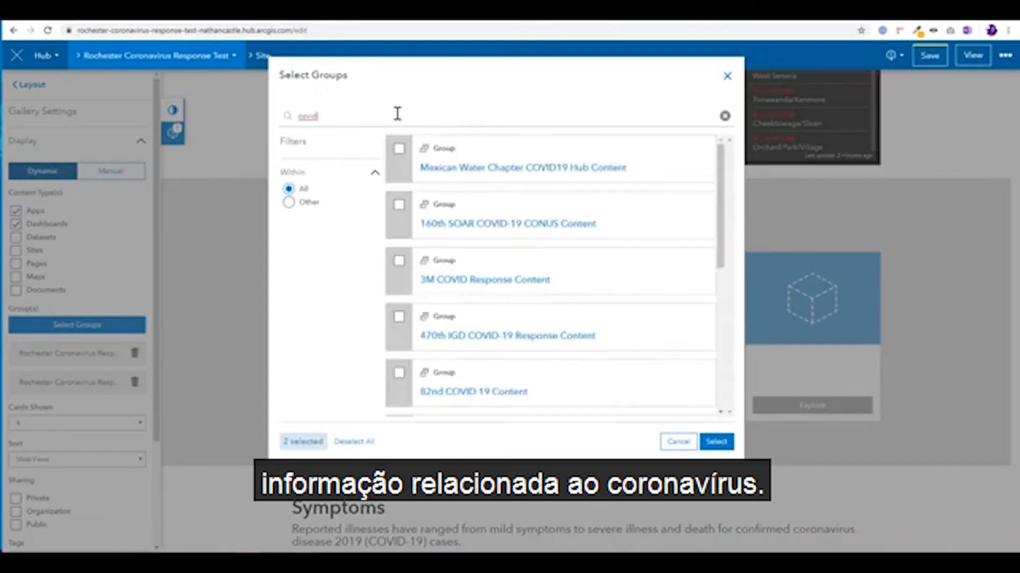
pyautogui.click(399, 261)
pyautogui.click(716, 442)
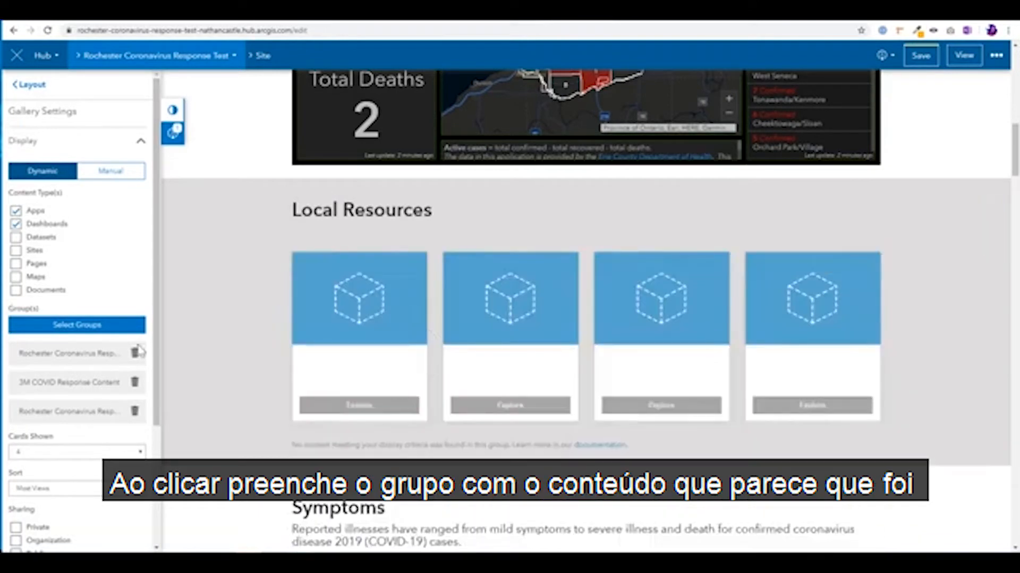
# Step: Replace the 3M COVID Response Content group in the gallery with the 470th IGD COVID-19 Response Content group
pyautogui.click(134, 382)
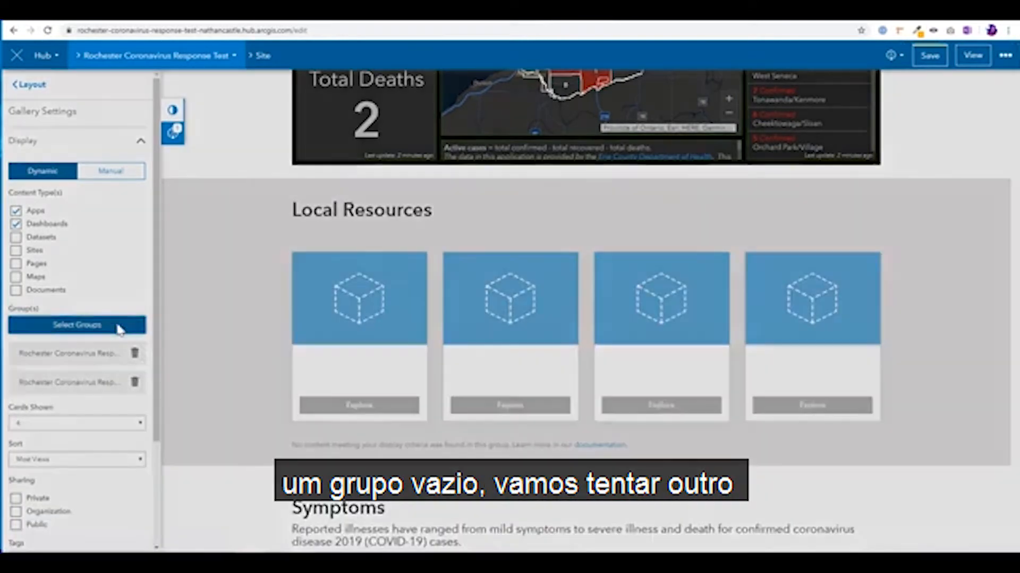
pyautogui.click(118, 325)
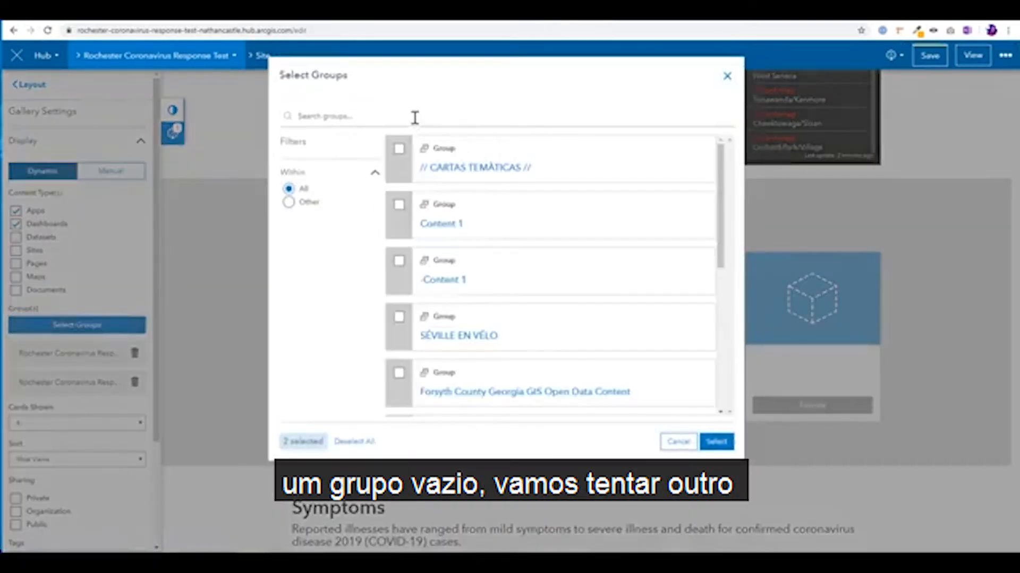
pyautogui.write('covid')
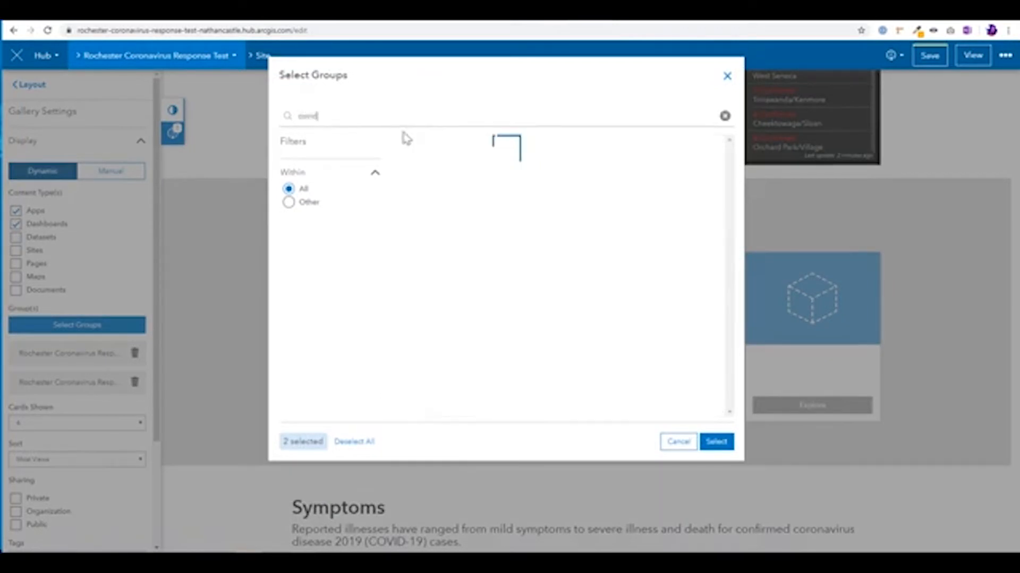
pyautogui.click(398, 319)
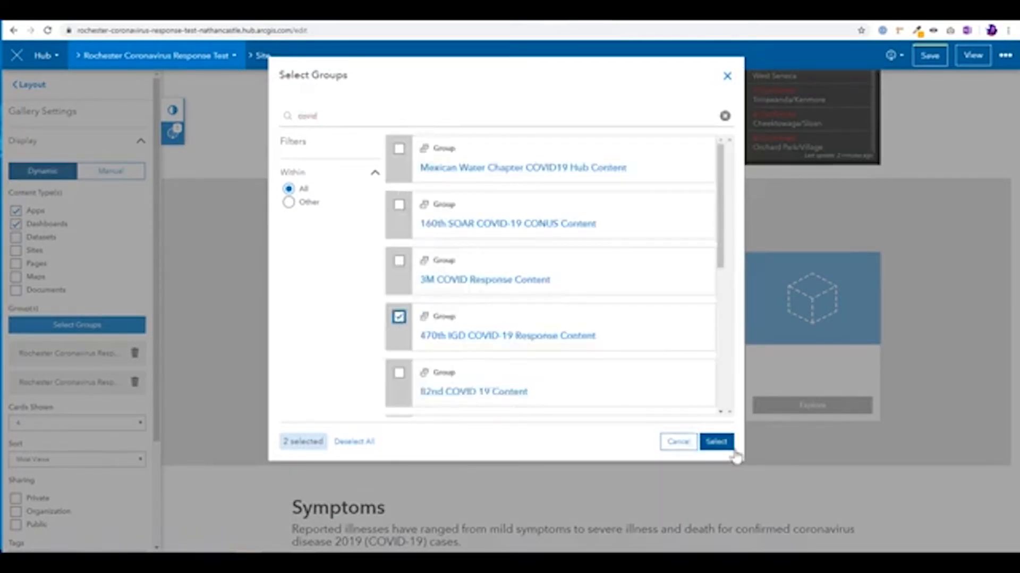
pyautogui.click(720, 442)
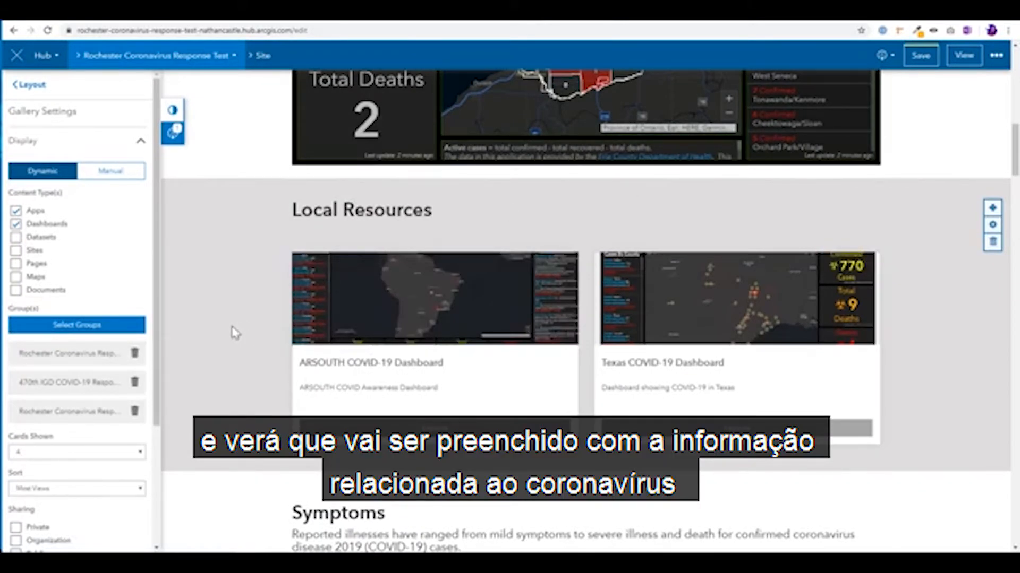
# Step: Look over the page sections down to Local Updates and More and inspect the settings of the CDC tweets card
pyautogui.click(174, 119)
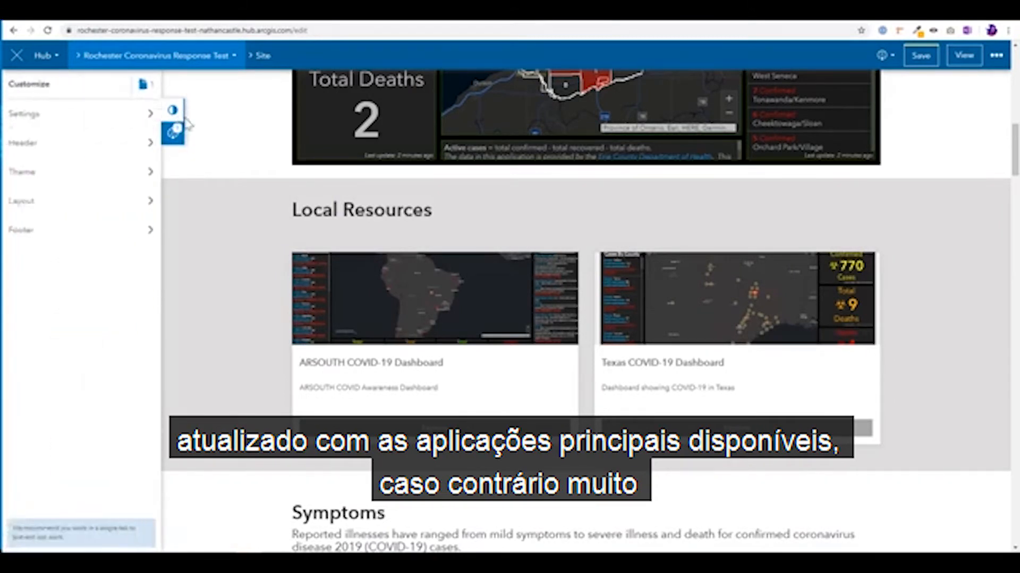
pyautogui.click(180, 117)
pyautogui.scroll(-5, 158, 259)
pyautogui.scroll(-15, 156, 260)
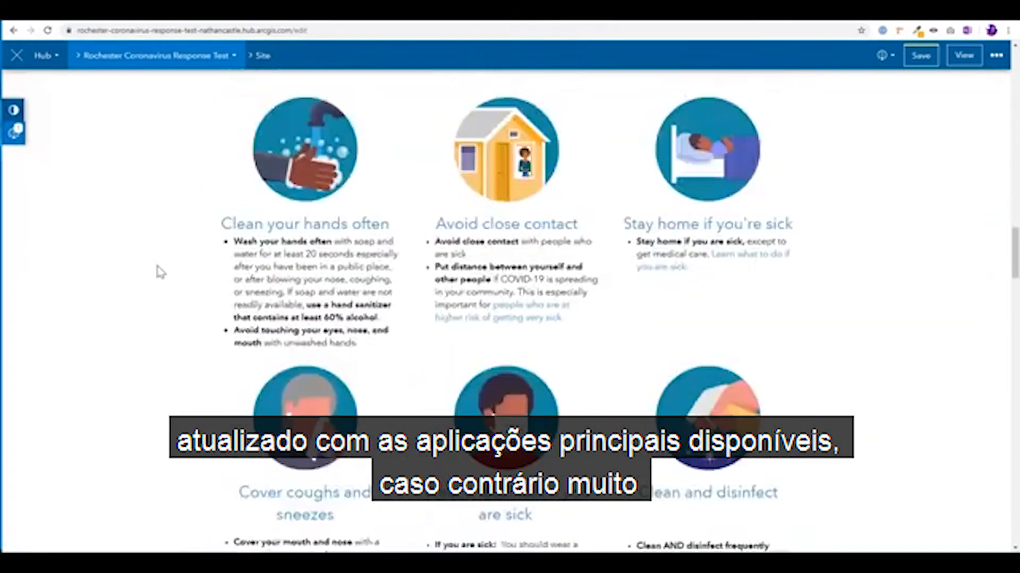
pyautogui.scroll(-9, 431, 353)
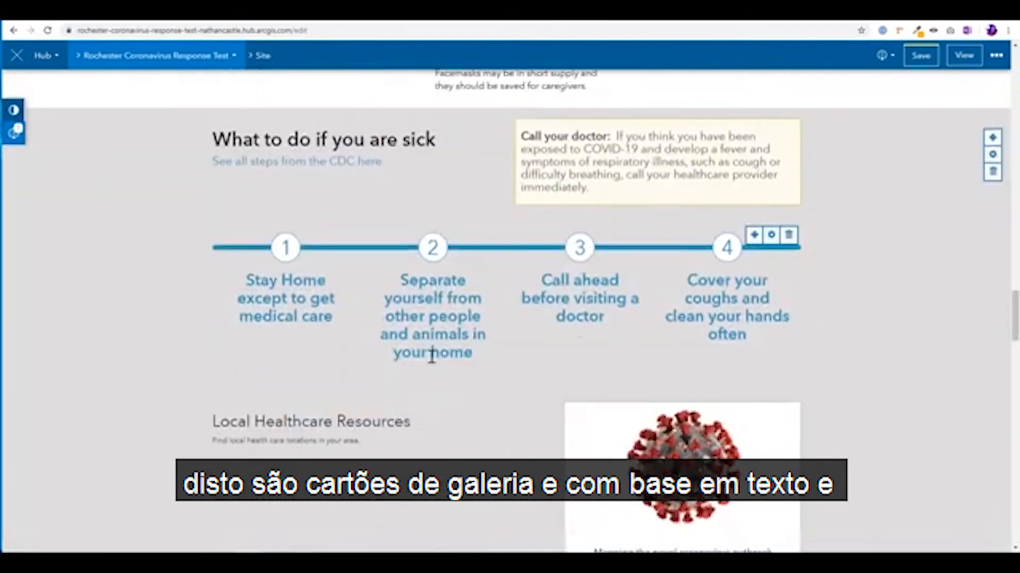
pyautogui.scroll(-2, 425, 360)
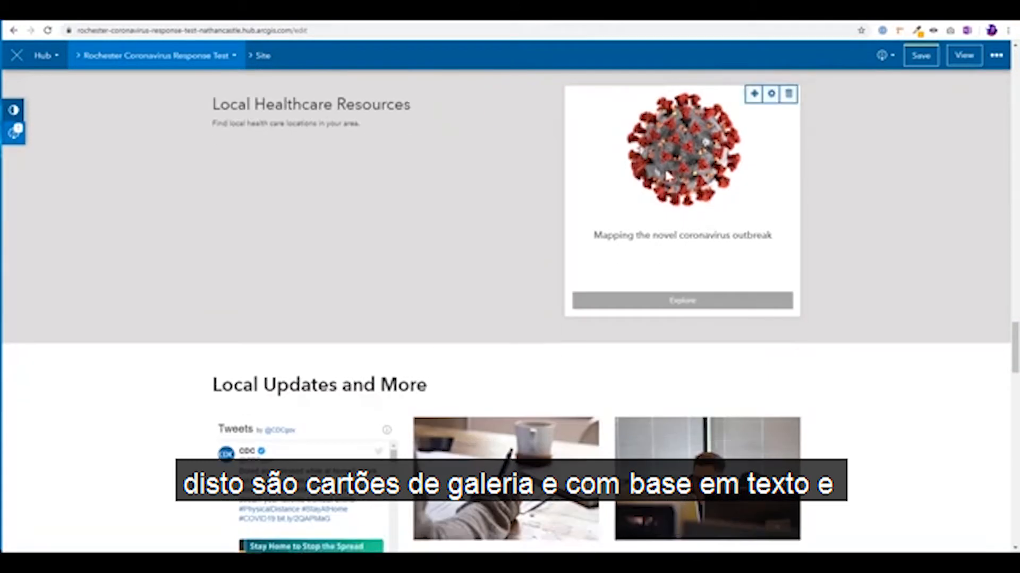
pyautogui.scroll(-4, 417, 287)
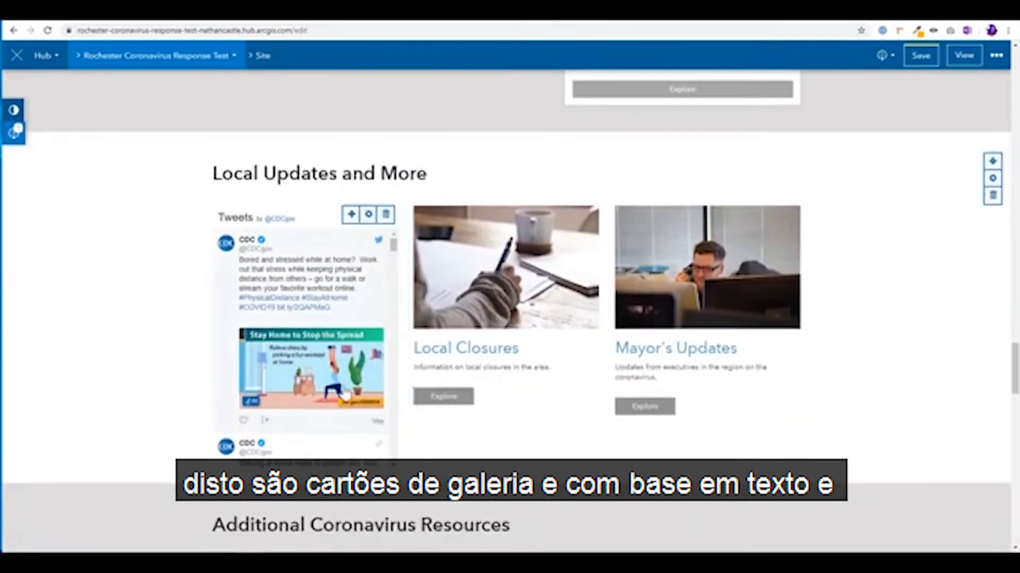
pyautogui.click(369, 214)
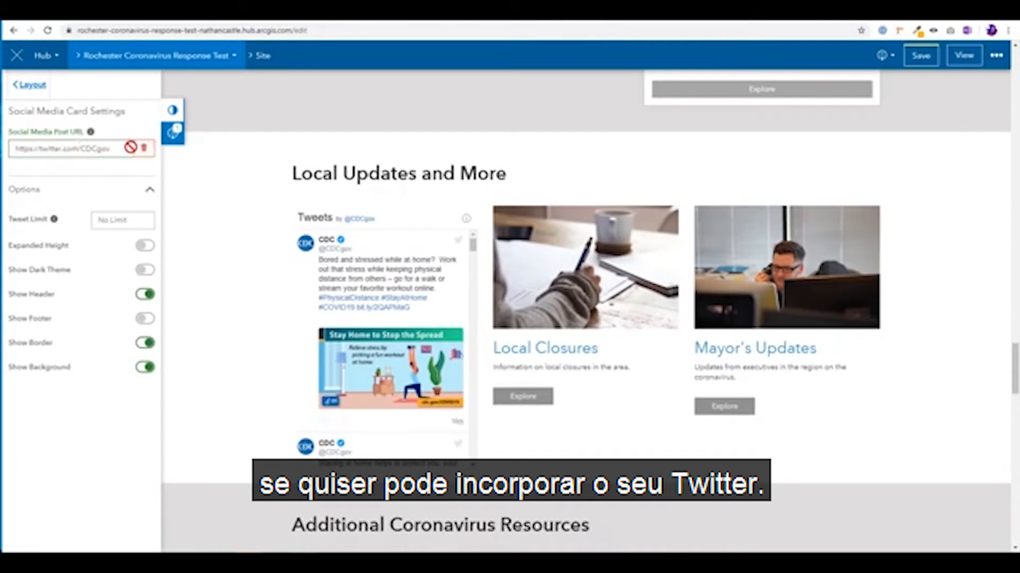
pyautogui.click(173, 111)
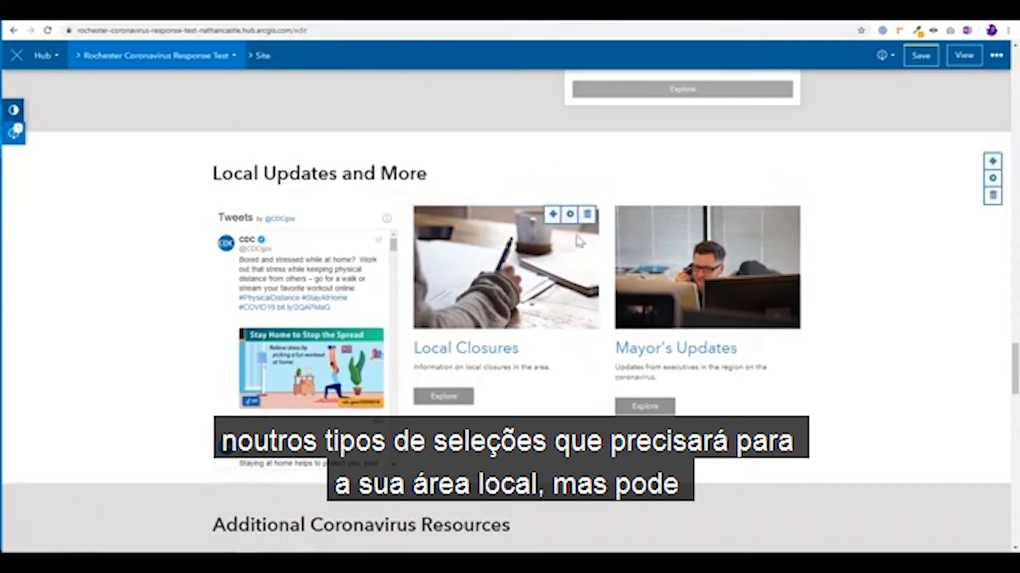
pyautogui.click(511, 236)
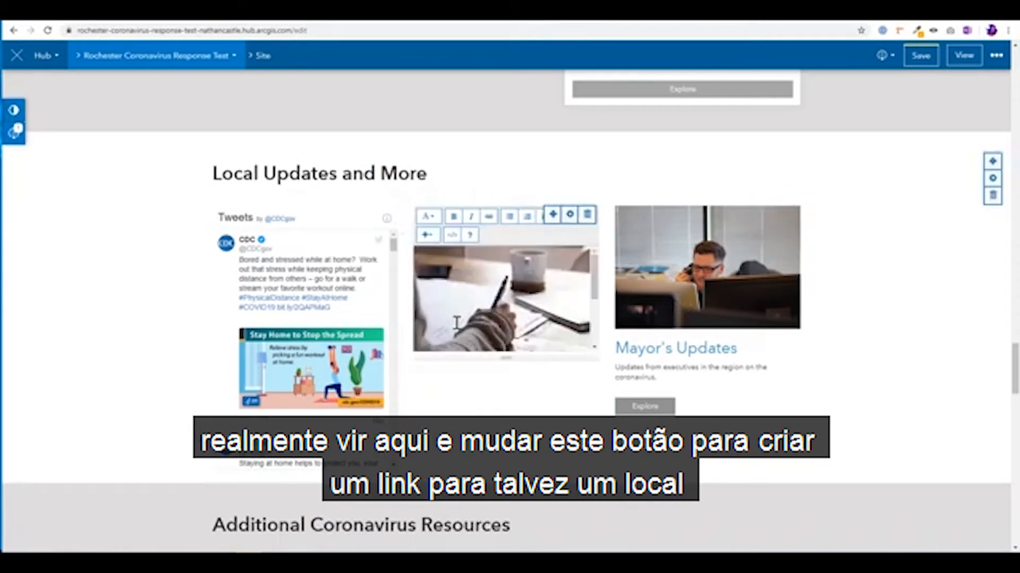
pyautogui.scroll(-3, 501, 298)
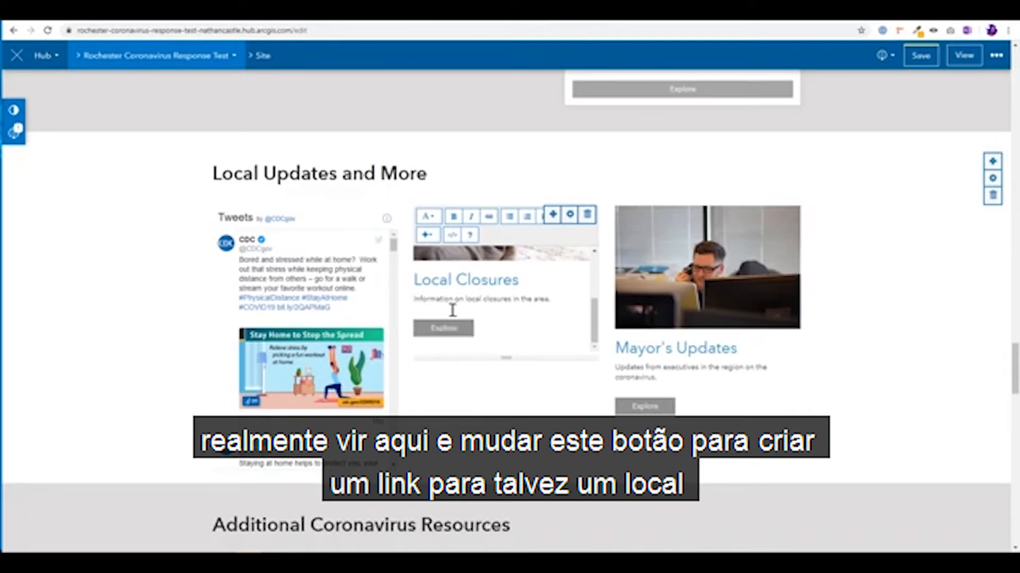
pyautogui.click(451, 238)
pyautogui.scroll(-1, 505, 292)
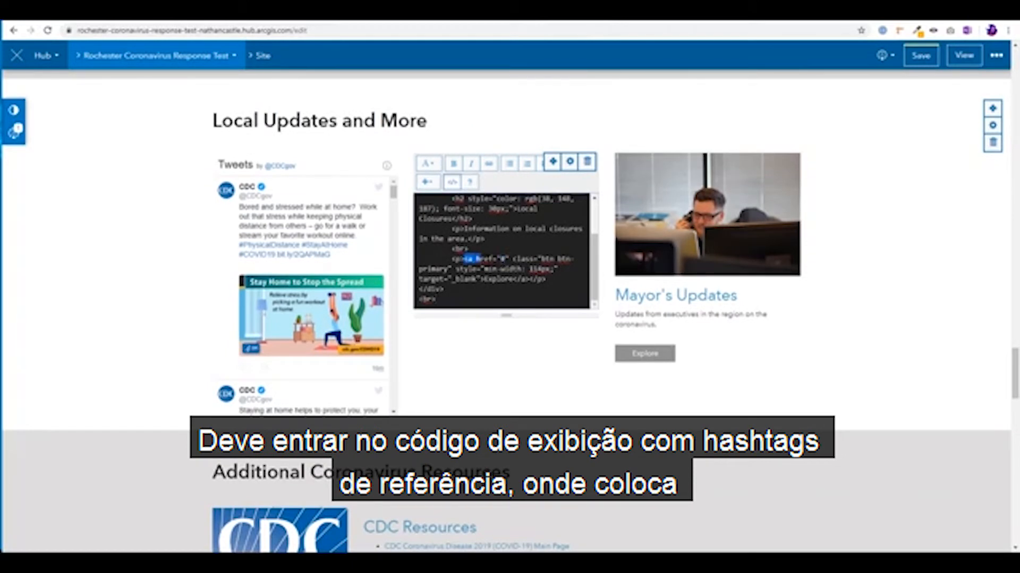
pyautogui.click(504, 260)
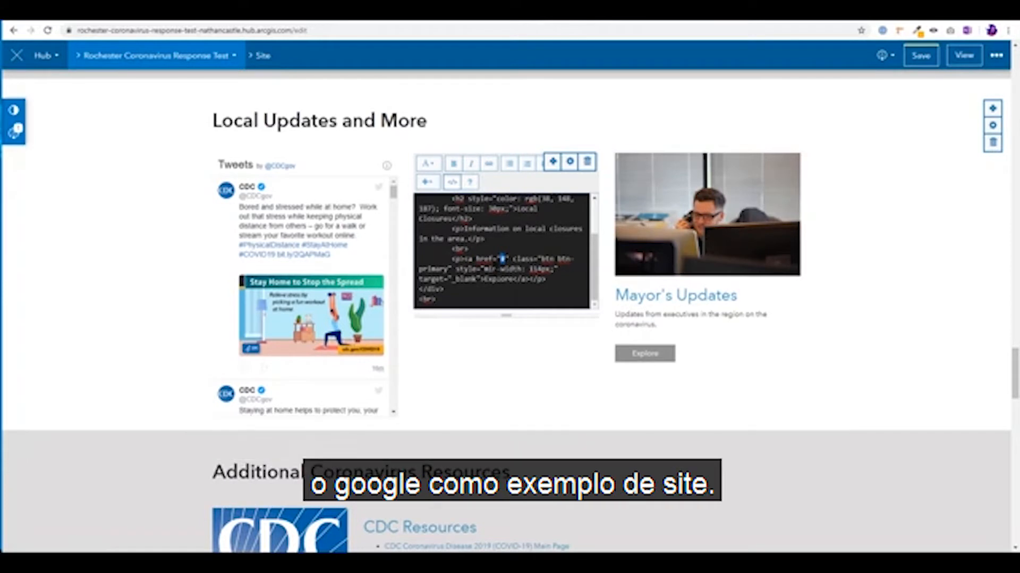
pyautogui.write('www.google.com')
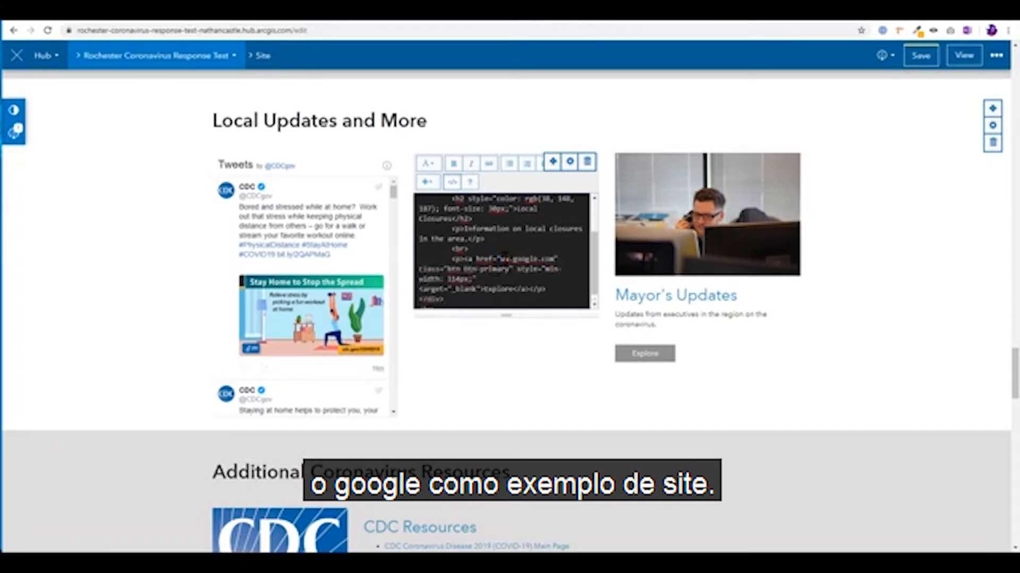
pyautogui.write('https://')
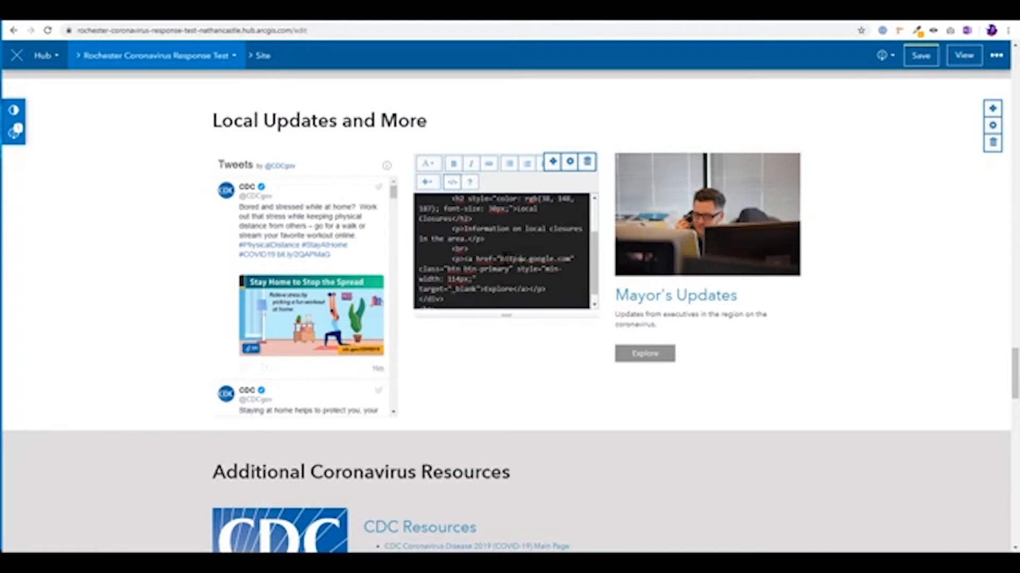
pyautogui.write('//')
pyautogui.write('www.')
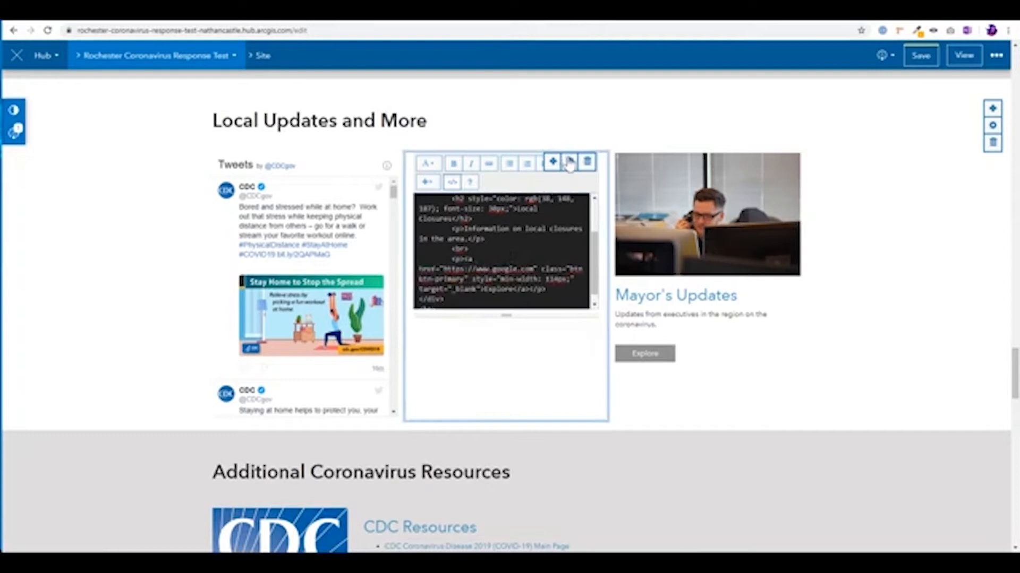
pyautogui.click(569, 162)
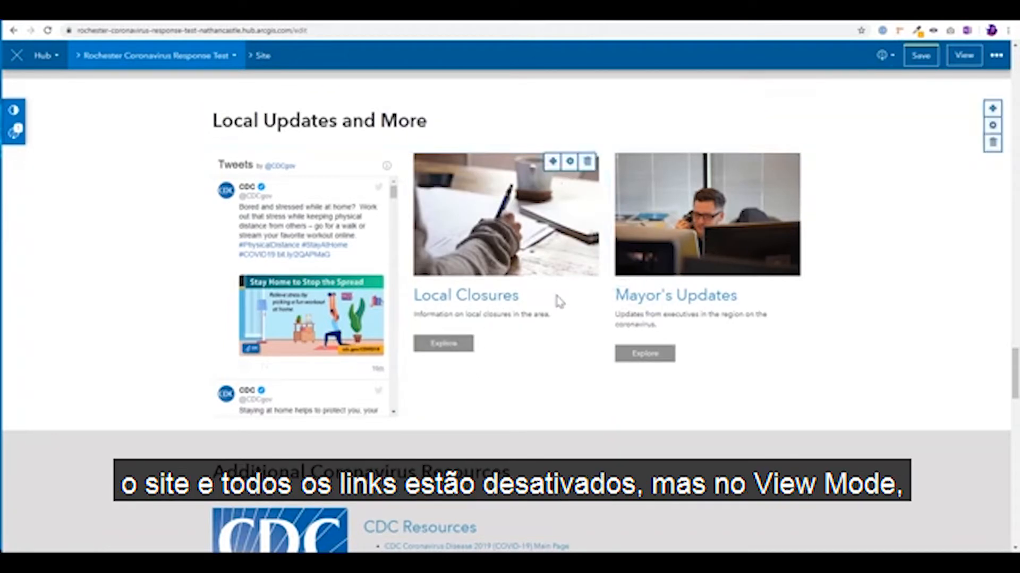
pyautogui.click(927, 65)
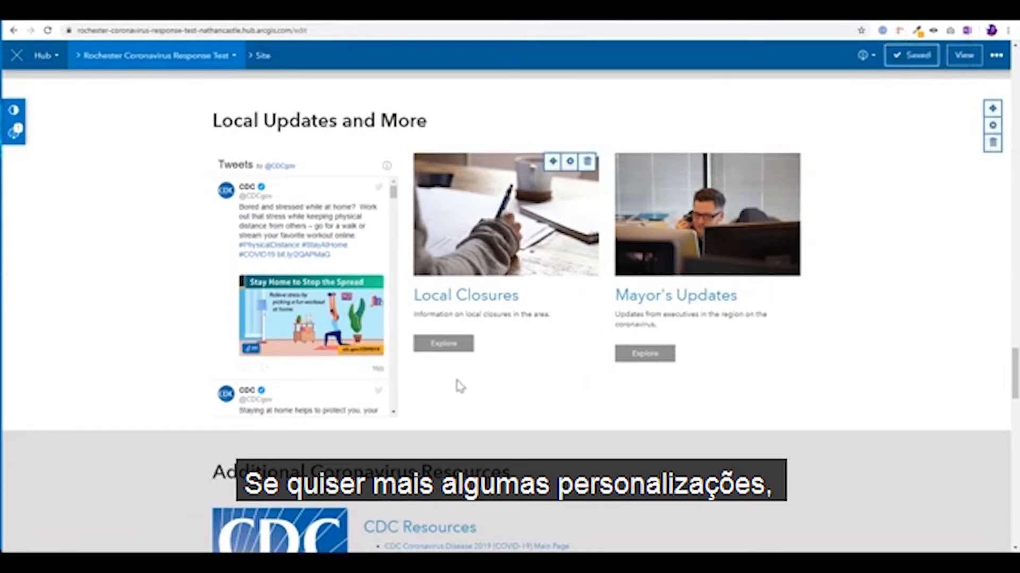
# Step: Look over the Additional Coronavirus Resources section and inspect the editable text of the CDC Resources and Local Health Dept Resources cards
pyautogui.scroll(-4, 688, 380)
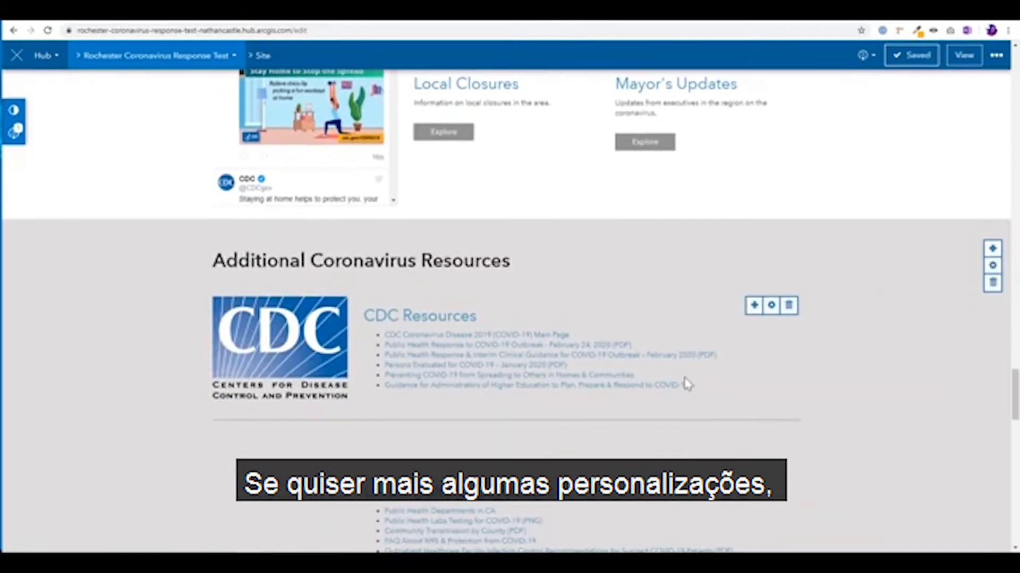
pyautogui.scroll(-1, 688, 384)
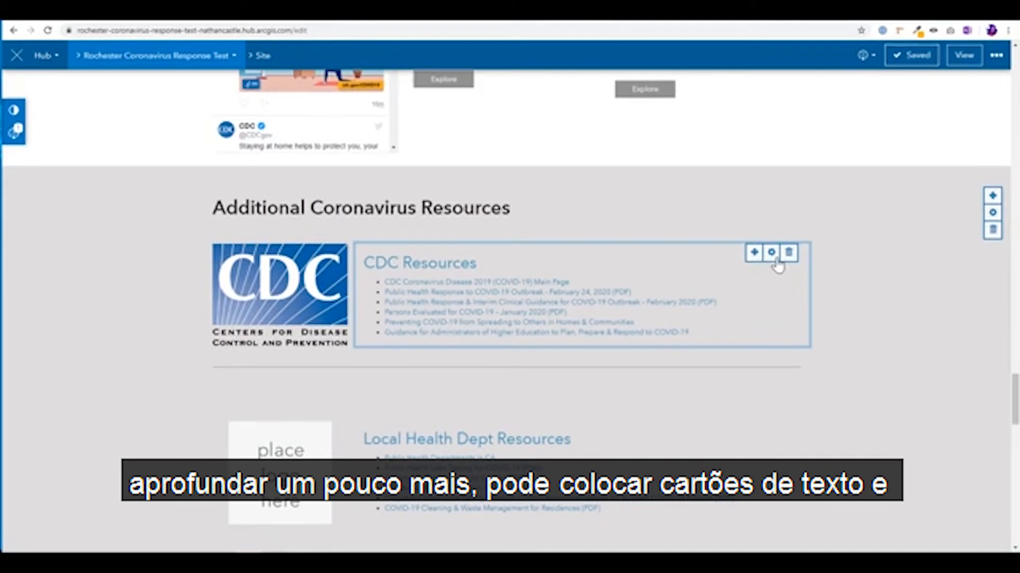
pyautogui.click(637, 290)
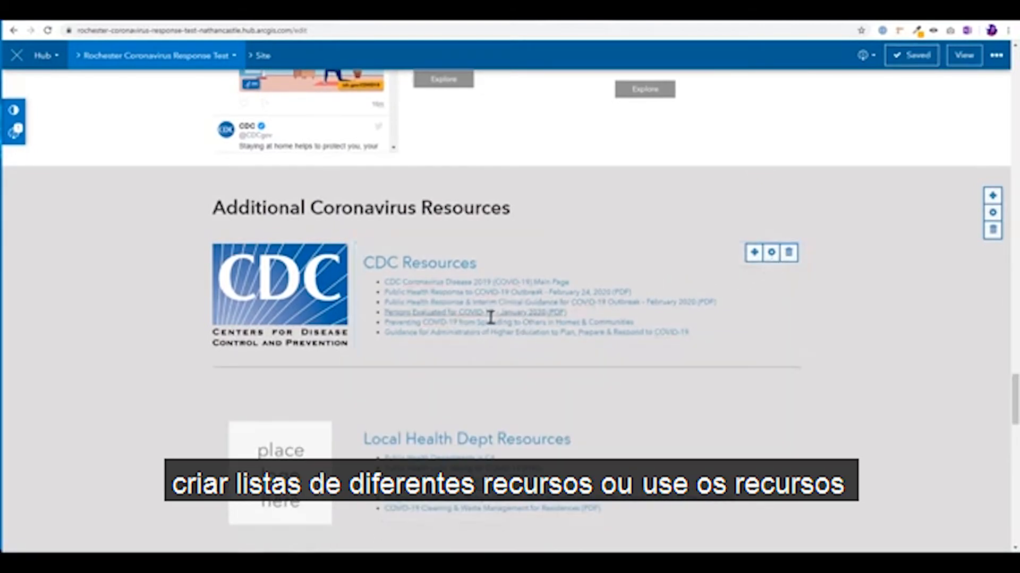
pyautogui.scroll(-2, 489, 316)
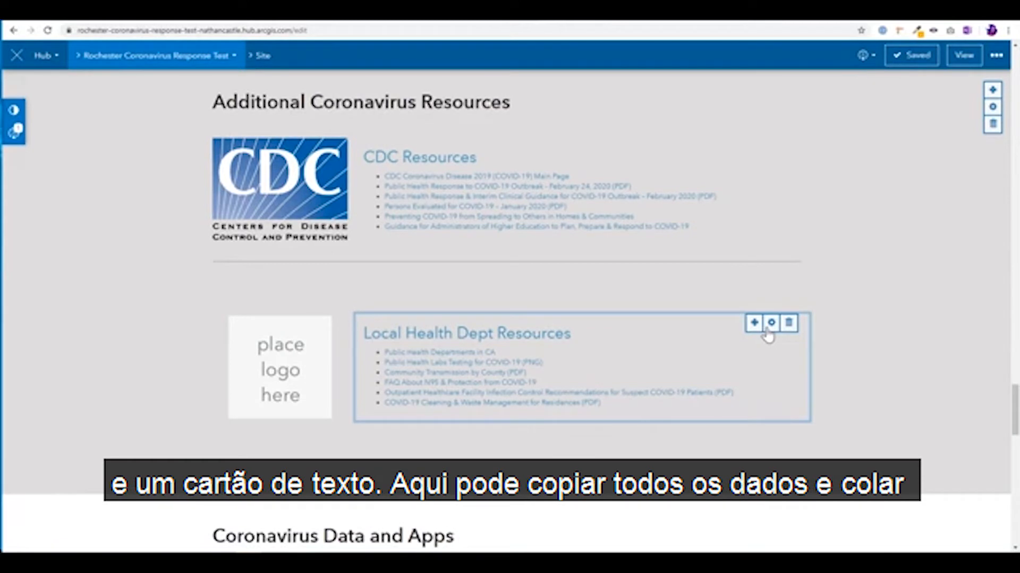
pyautogui.click(663, 350)
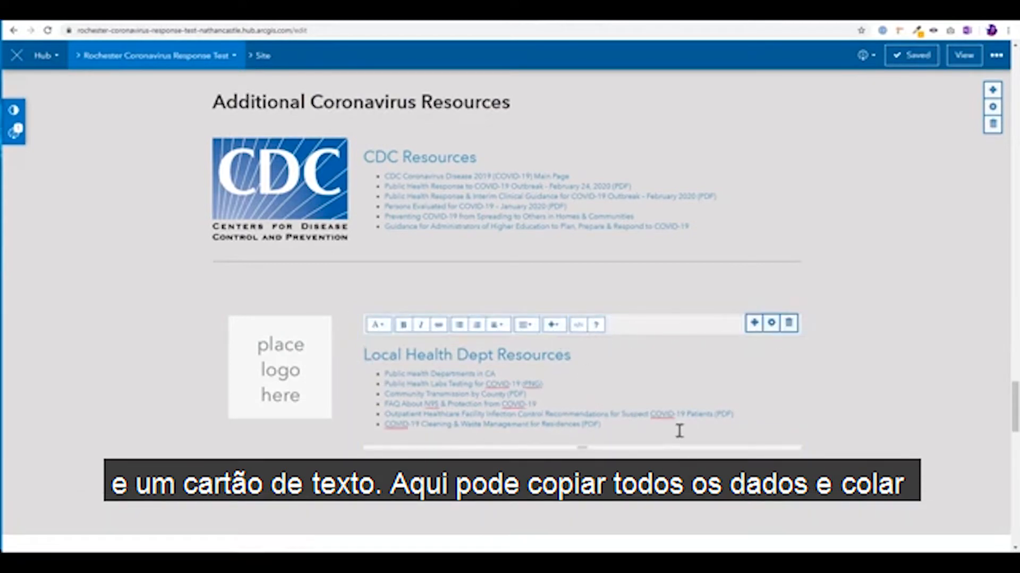
pyautogui.moveTo(678, 430); pyautogui.dragTo(351, 348)
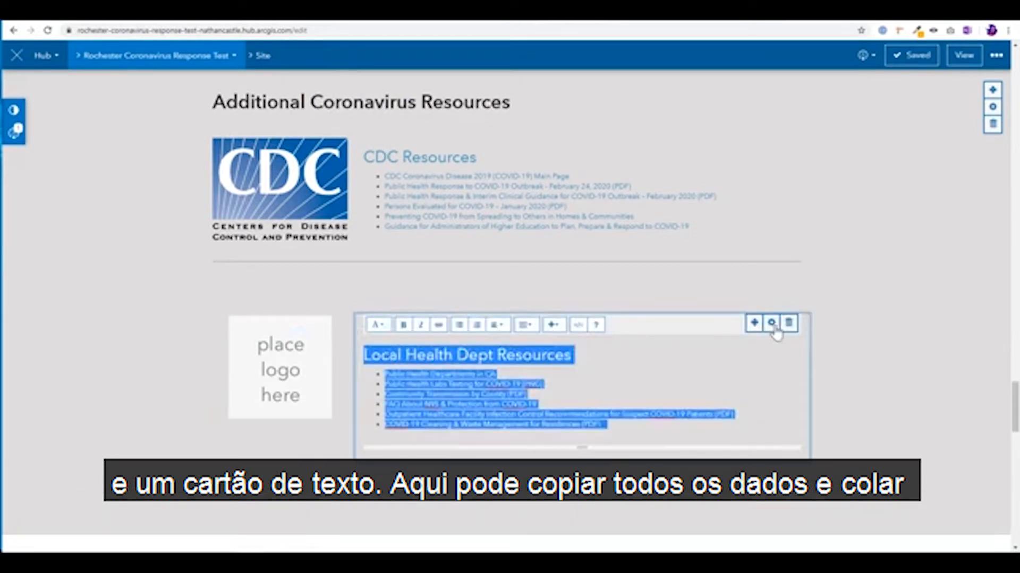
pyautogui.click(774, 326)
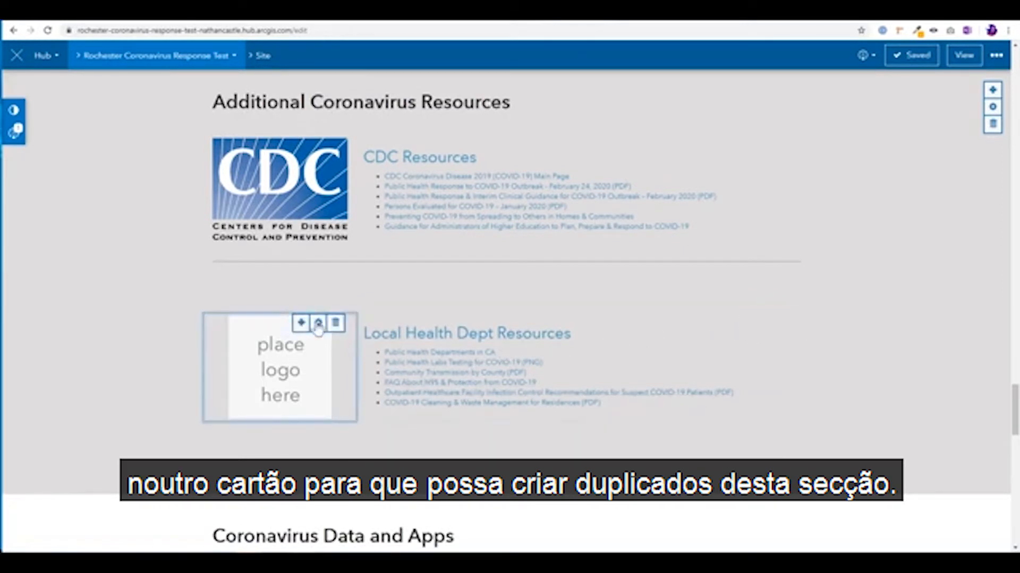
# Step: Switch to the open Rochester city logo image, copy its image address, and return to the site editor
pyautogui.click(617, 23)
pyautogui.rightClick(567, 211)
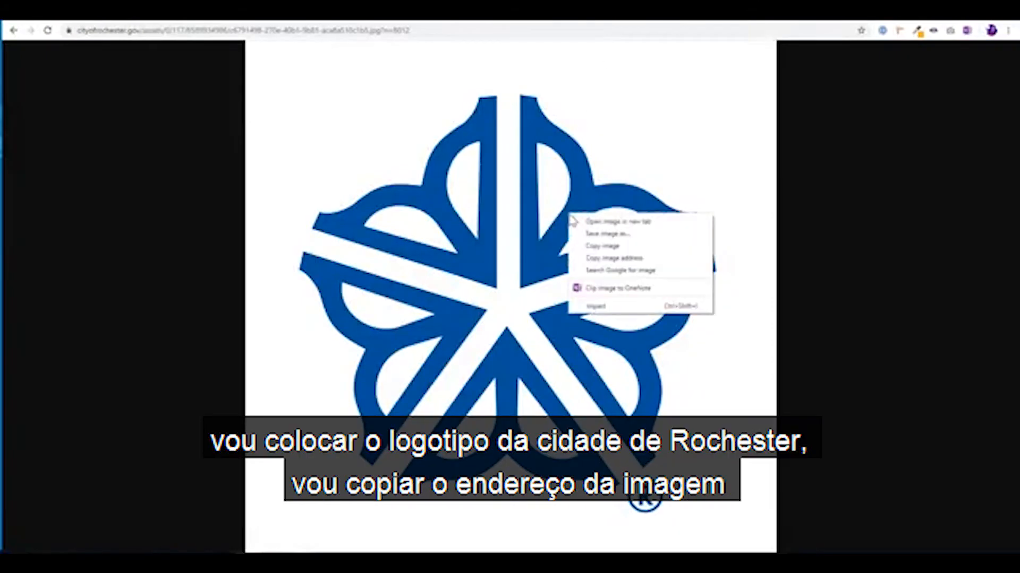
pyautogui.click(587, 259)
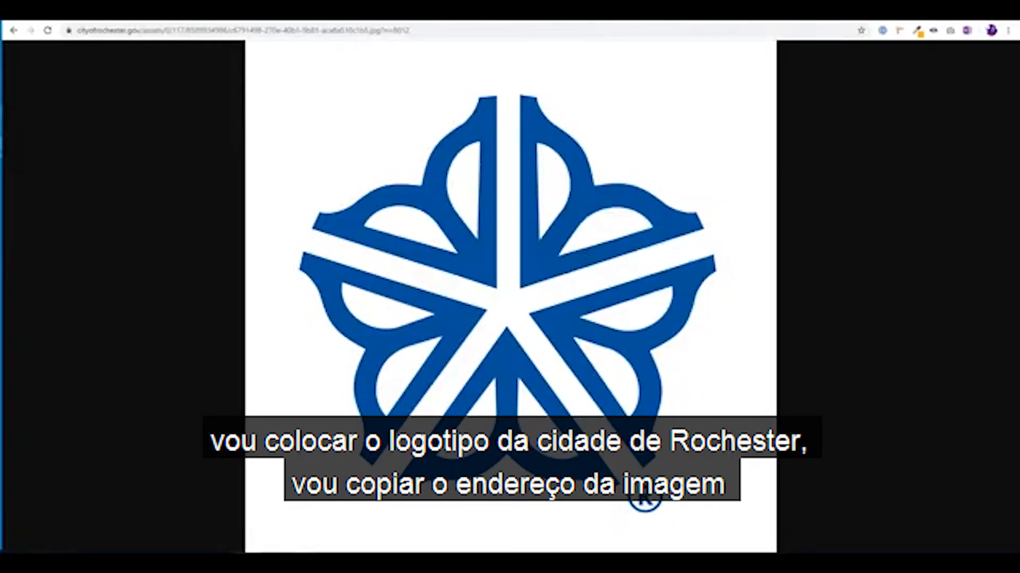
pyautogui.click(478, 23)
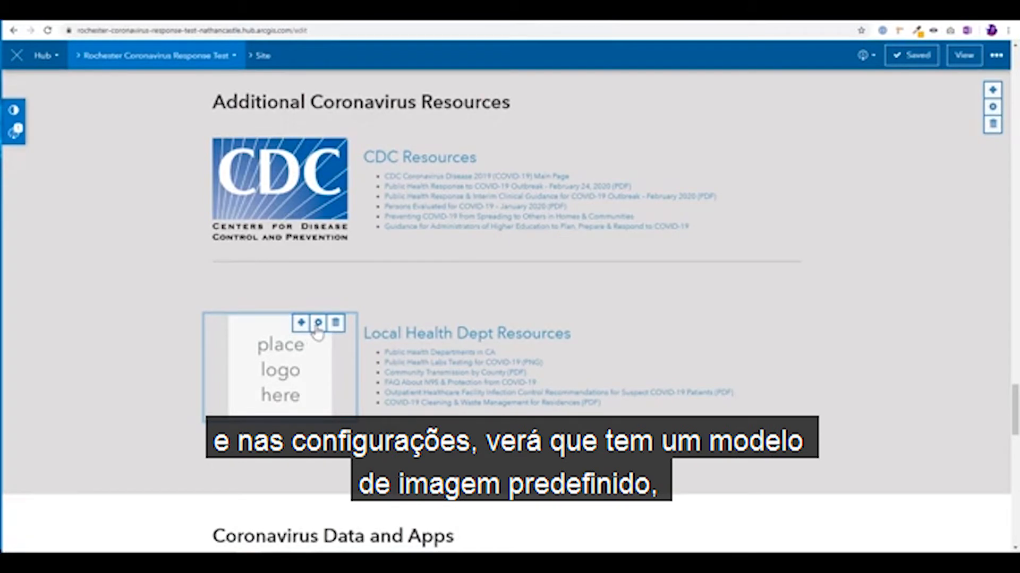
# Step: Replace the placeholder logo beside Local Health Dept Resources with the Rochester city logo using the copied image URL
pyautogui.click(318, 325)
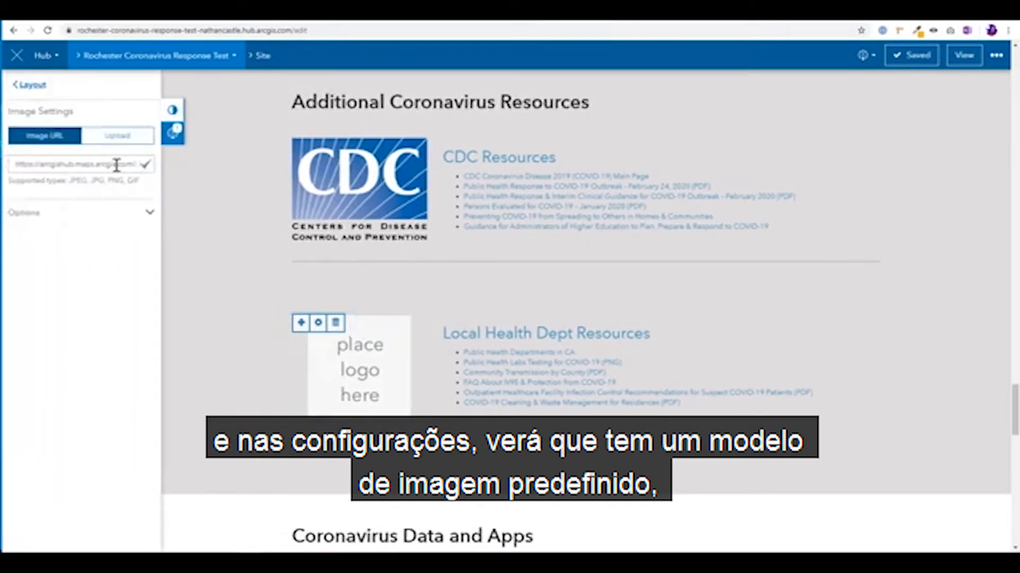
pyautogui.doubleClick(114, 164)
pyautogui.tripleClick(112, 163)
pyautogui.press('BackSpace')
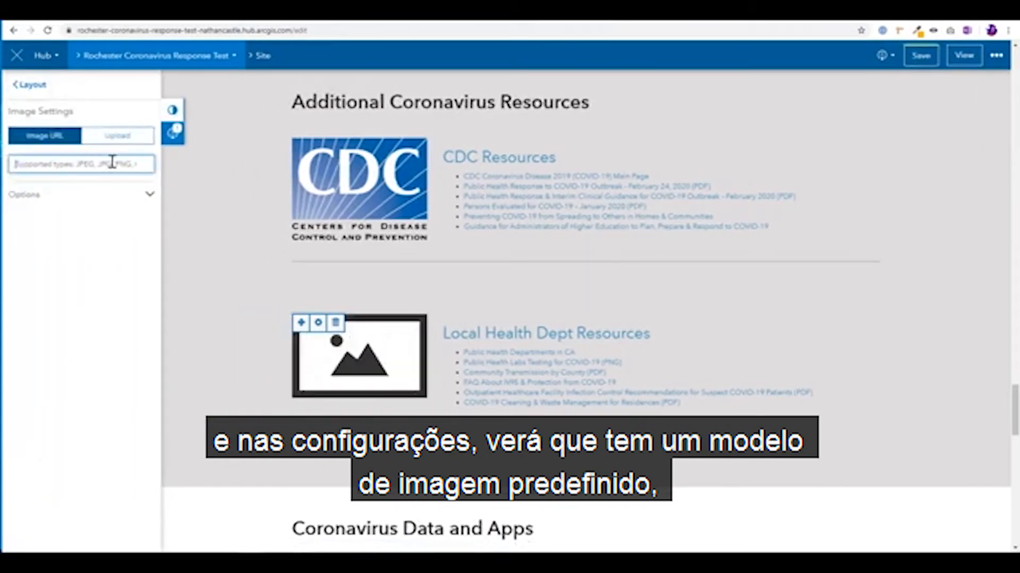
pyautogui.hotkey('ctrl', 'v')
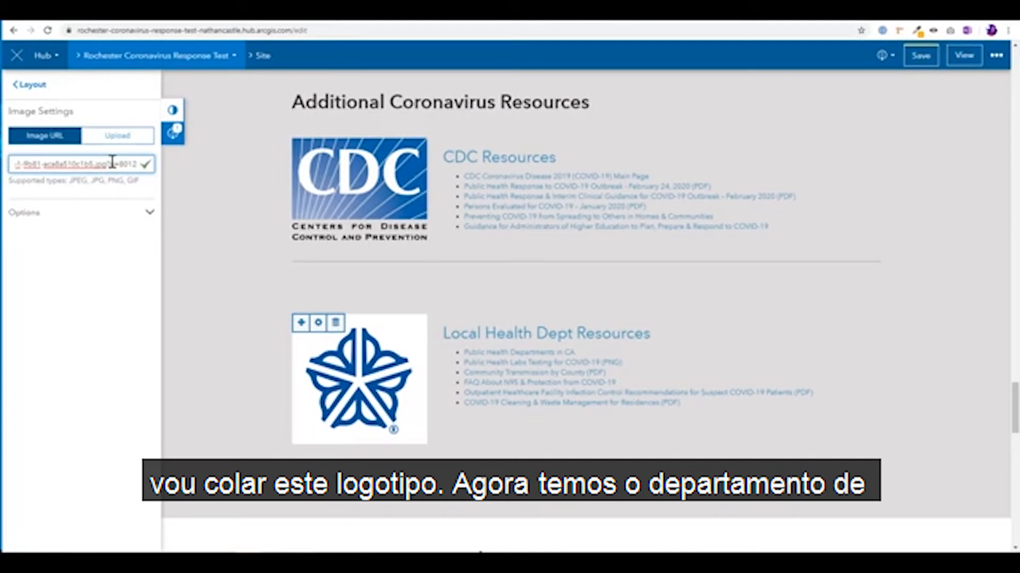
pyautogui.click(176, 127)
pyautogui.click(175, 127)
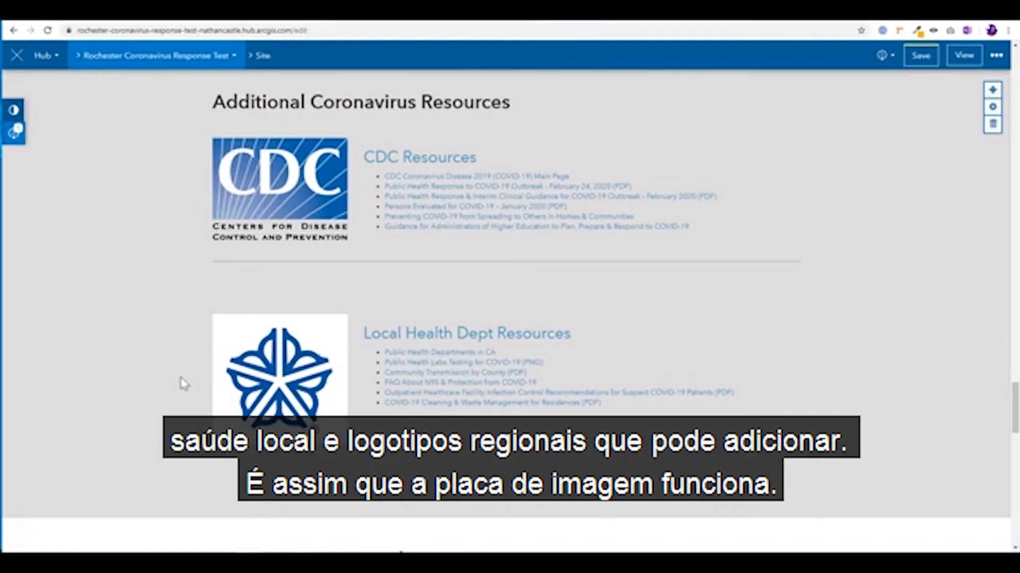
# Step: Replace the tag query of the COVID-19 Outbreak category in Coronavirus Data and Apps with the tag "covid"
pyautogui.moveTo(296, 407)
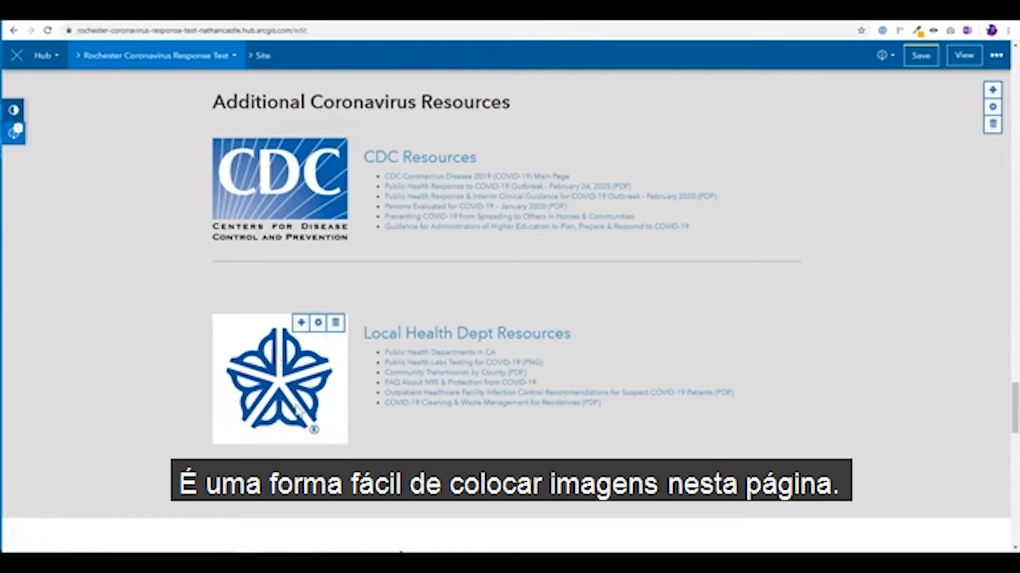
pyautogui.scroll(-4, 287, 393)
pyautogui.scroll(-3, 290, 417)
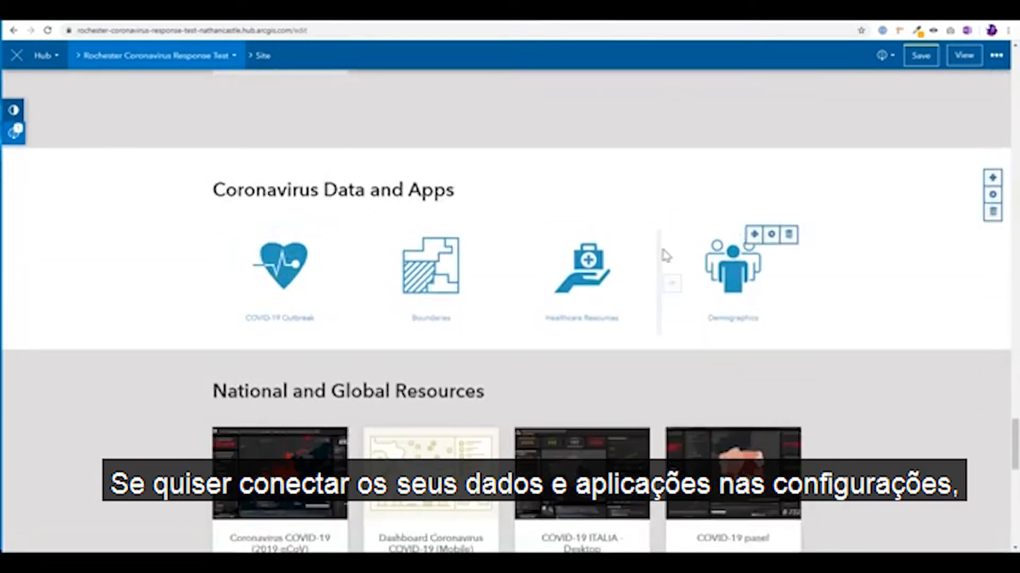
pyautogui.click(317, 235)
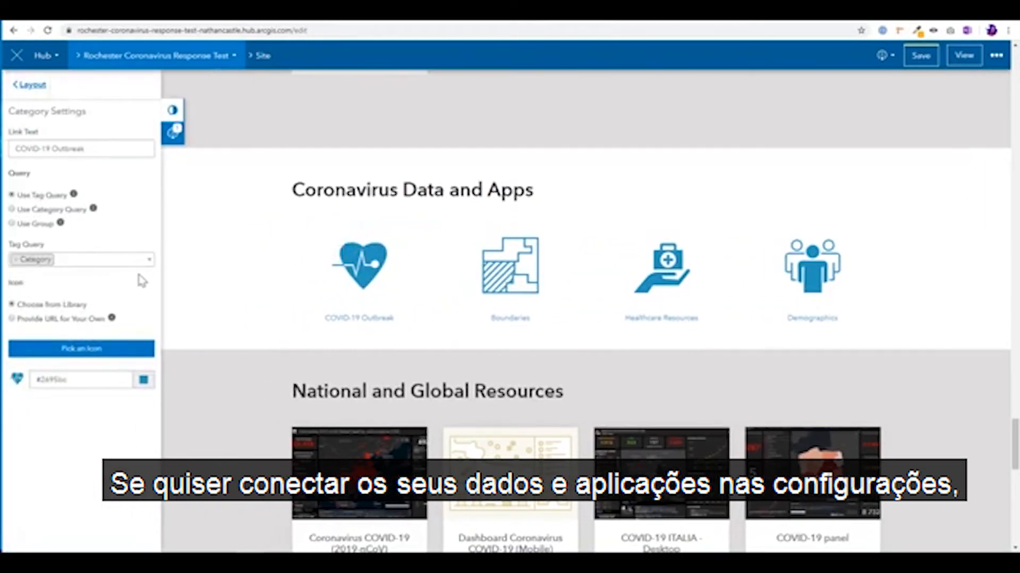
pyautogui.click(14, 259)
pyautogui.click(28, 260)
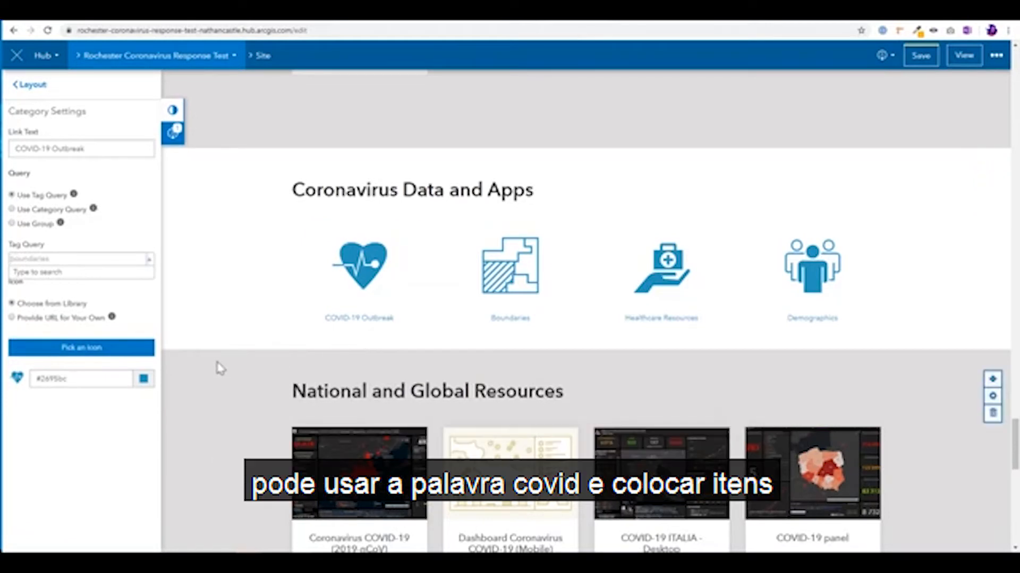
pyautogui.write('COVID')
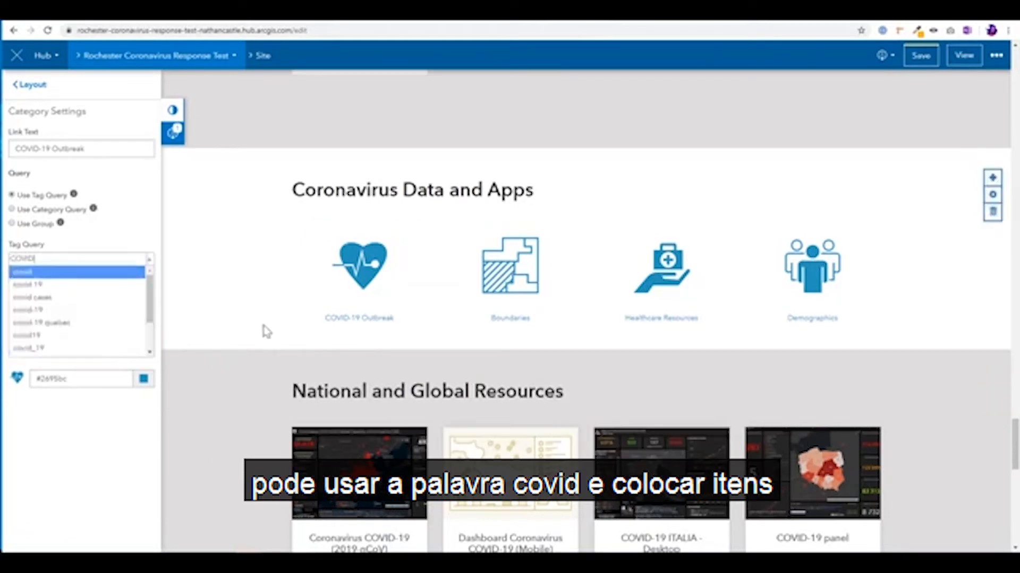
pyautogui.click(132, 270)
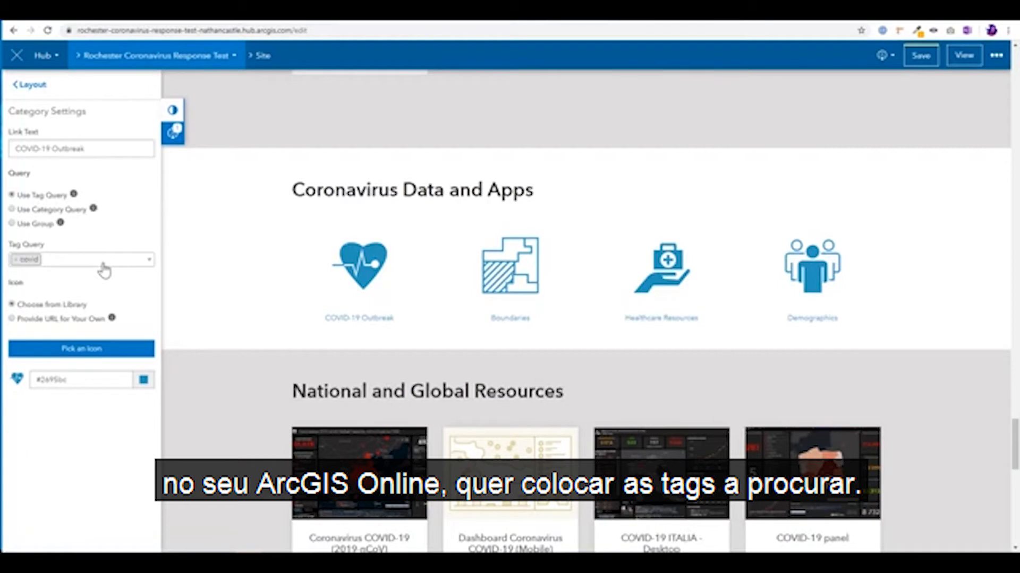
# Step: Close the category settings, save the site, and view the live page from its beginning
pyautogui.click(165, 114)
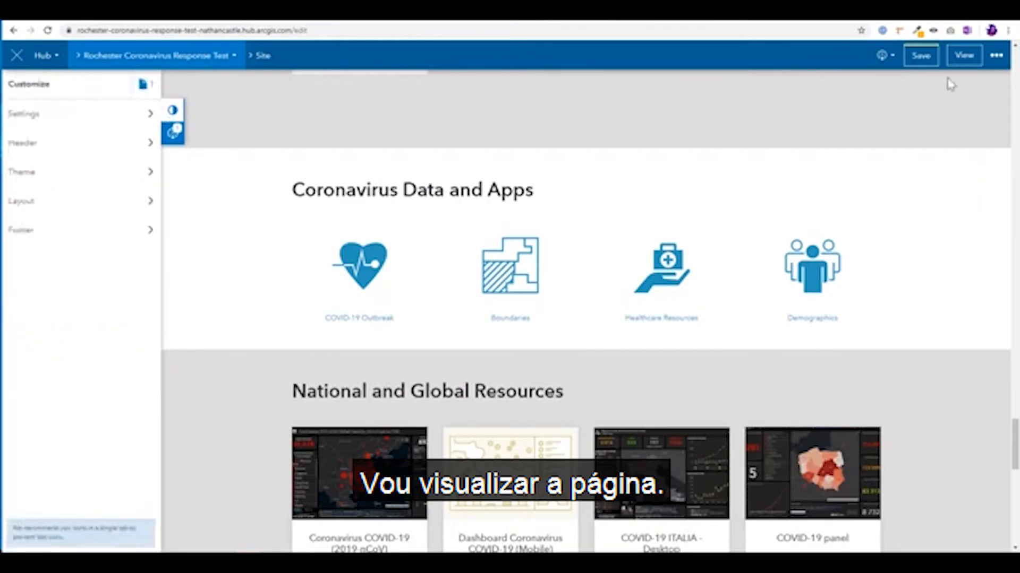
pyautogui.click(929, 61)
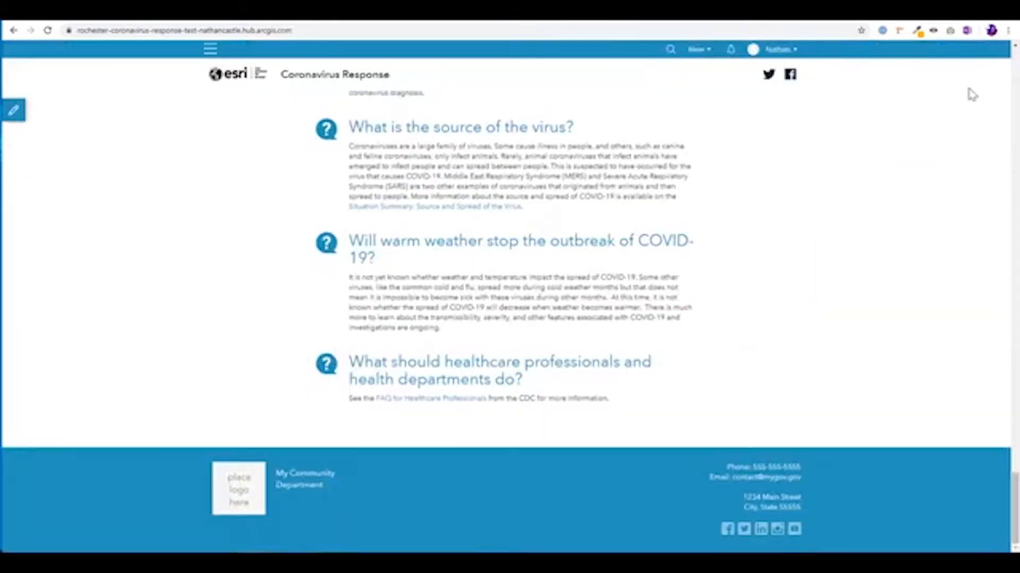
pyautogui.scroll(15, 518, 345)
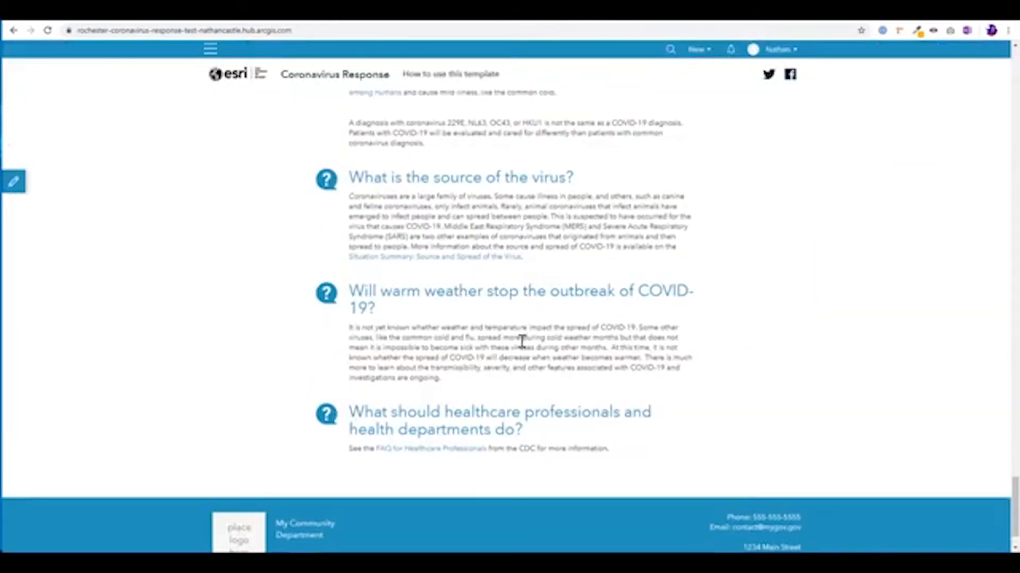
pyautogui.scroll(20, 511, 346)
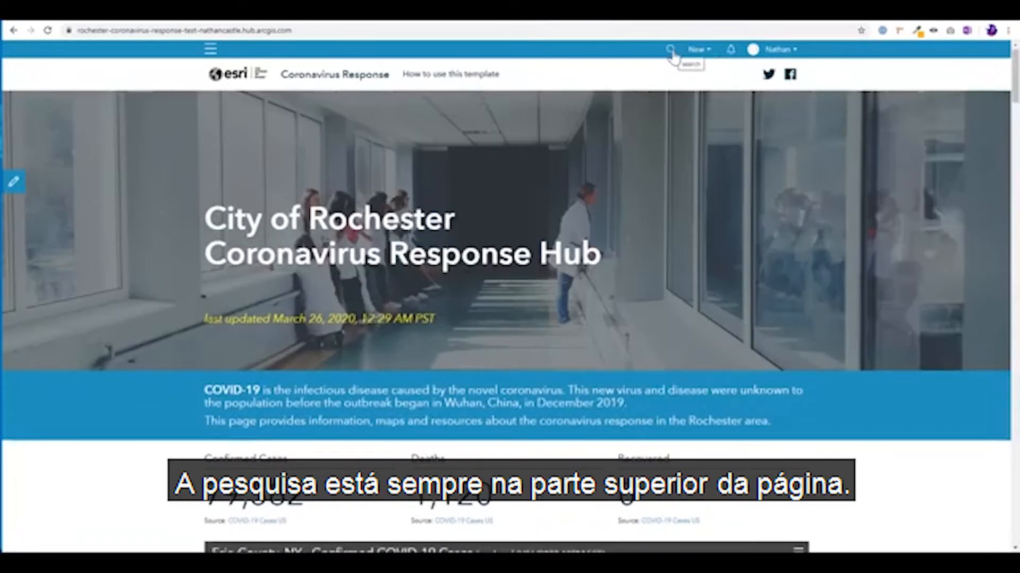
# Step: Open the COVID-19 Outbreak category on the live page and inspect the tag in the search page's address
pyautogui.scroll(-4, 649, 149)
pyautogui.scroll(-15, 648, 154)
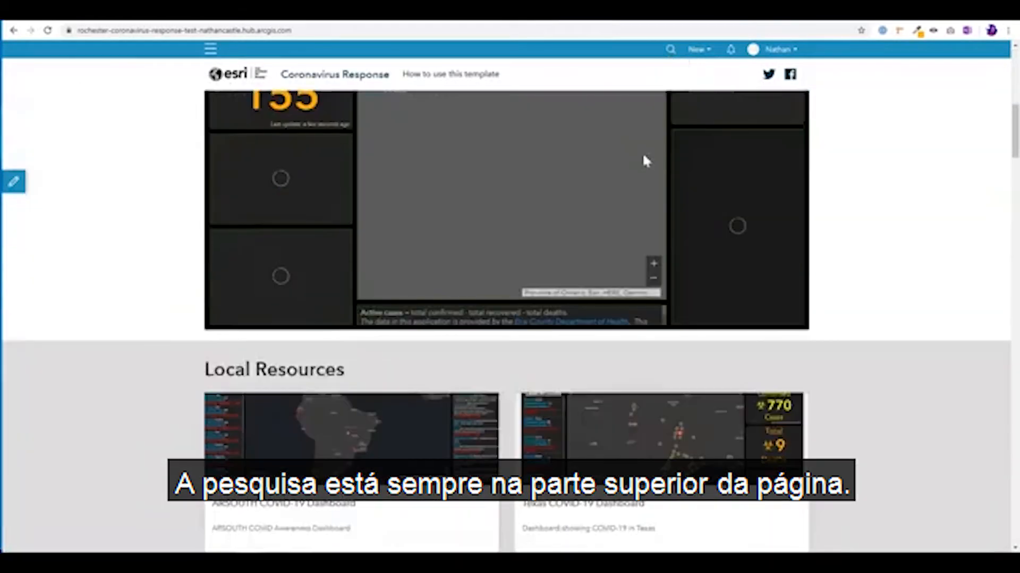
pyautogui.scroll(-7, 682, 335)
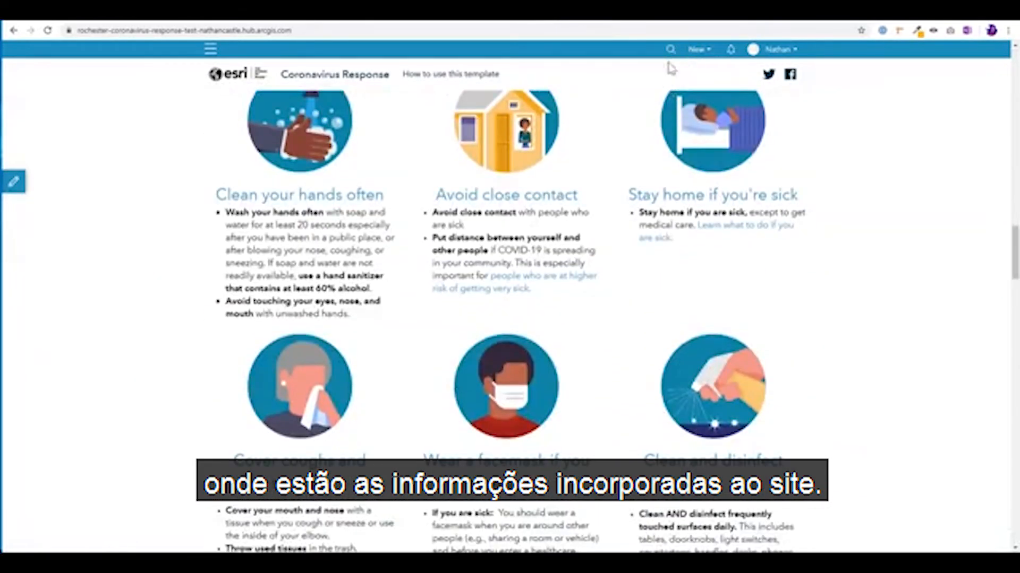
pyautogui.scroll(-20, 645, 145)
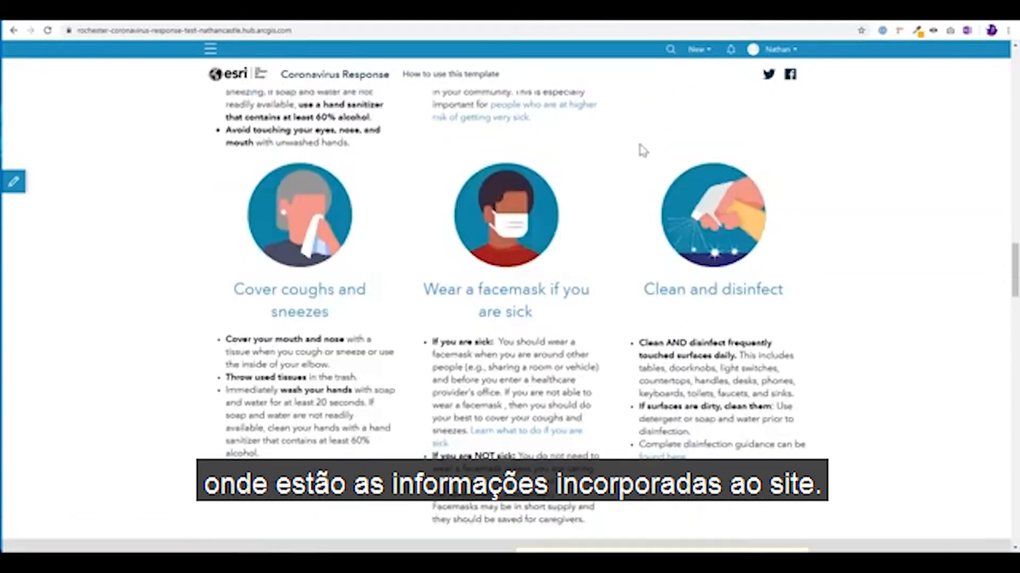
pyautogui.scroll(-18, 513, 301)
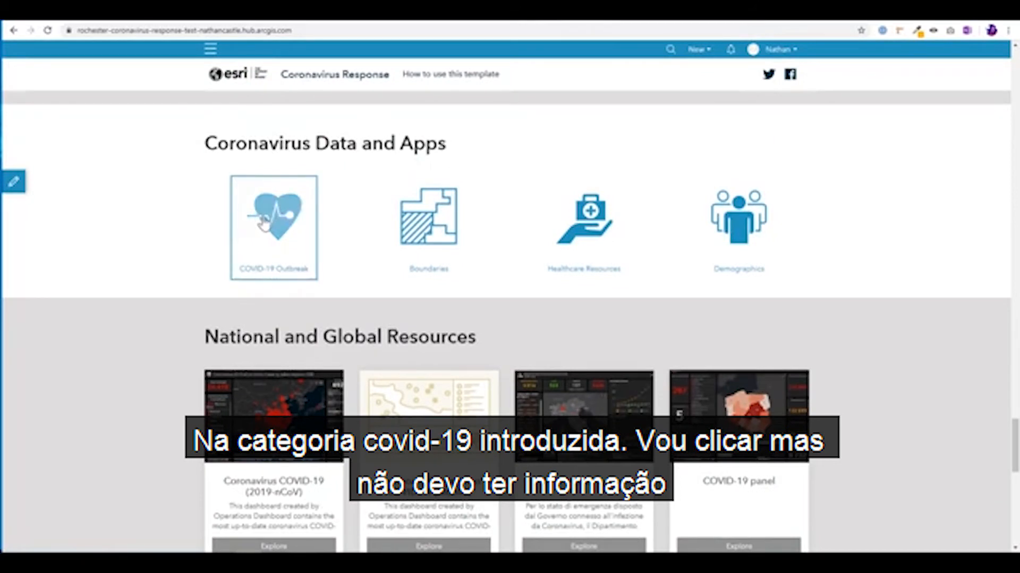
pyautogui.click(263, 224)
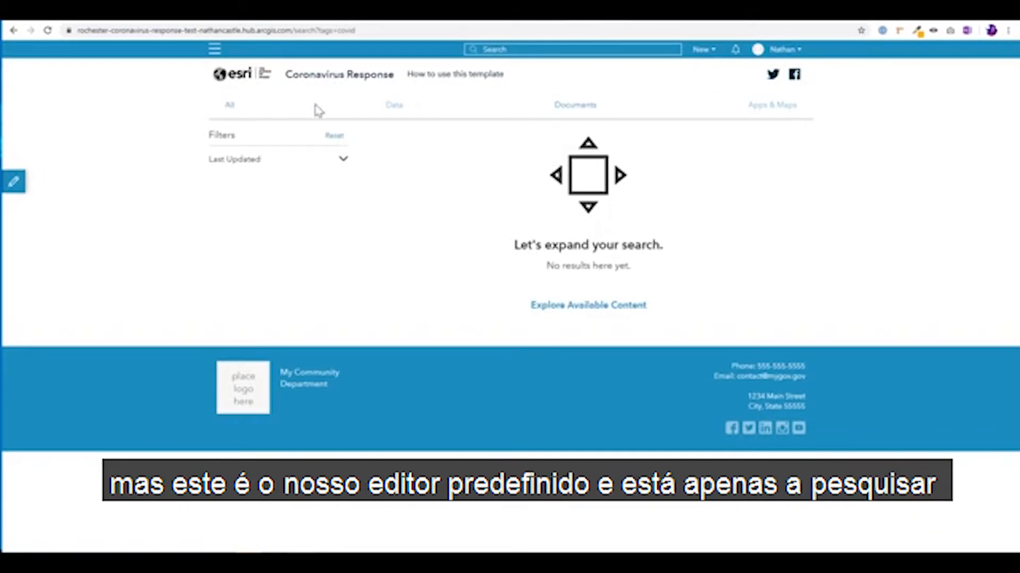
pyautogui.moveTo(338, 32); pyautogui.dragTo(361, 38)
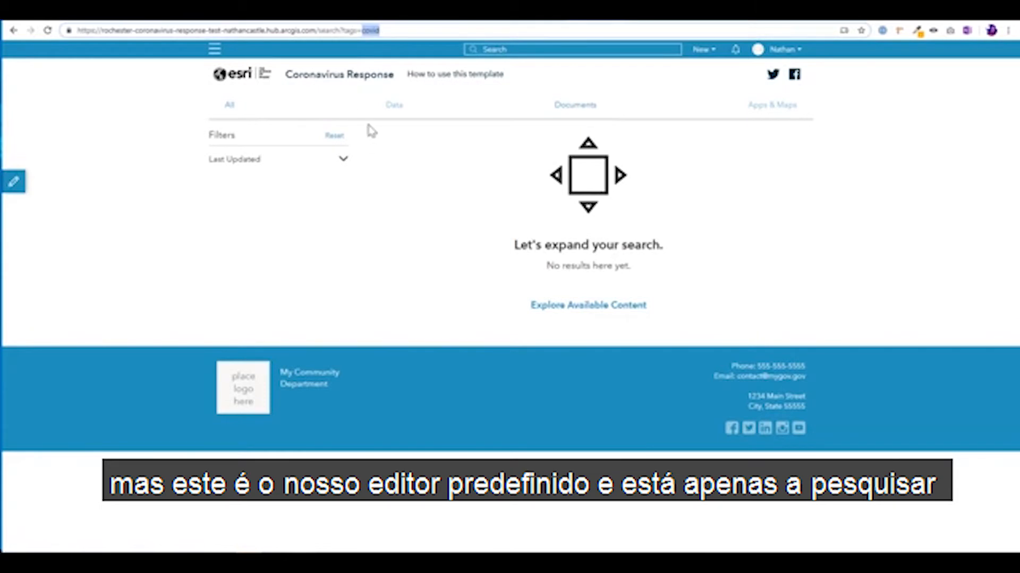
pyautogui.click(386, 163)
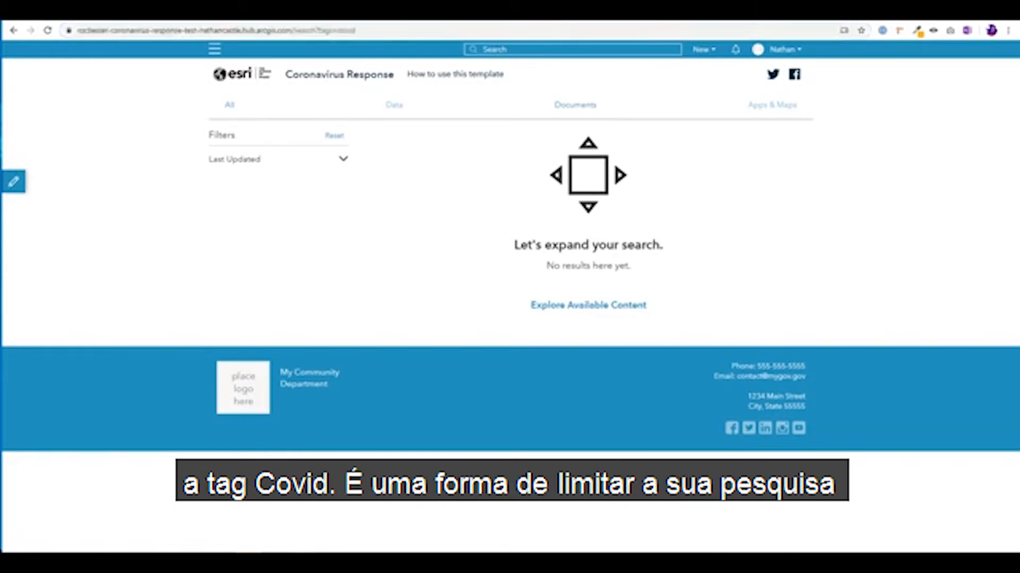
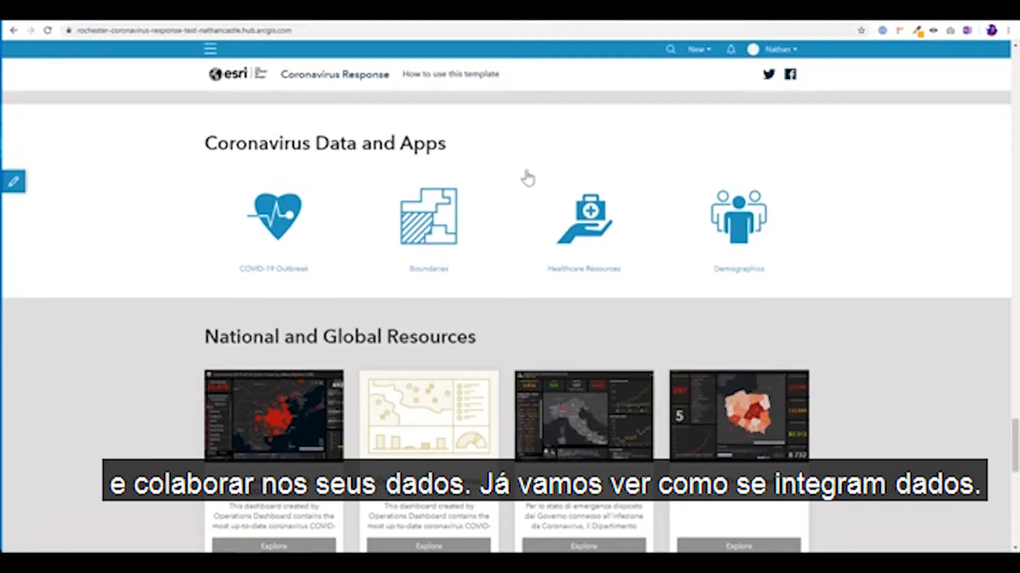
# Step: Return to the site editor and review the National and Global Resources gallery settings, including the sort option
pyautogui.scroll(-6, 162, 296)
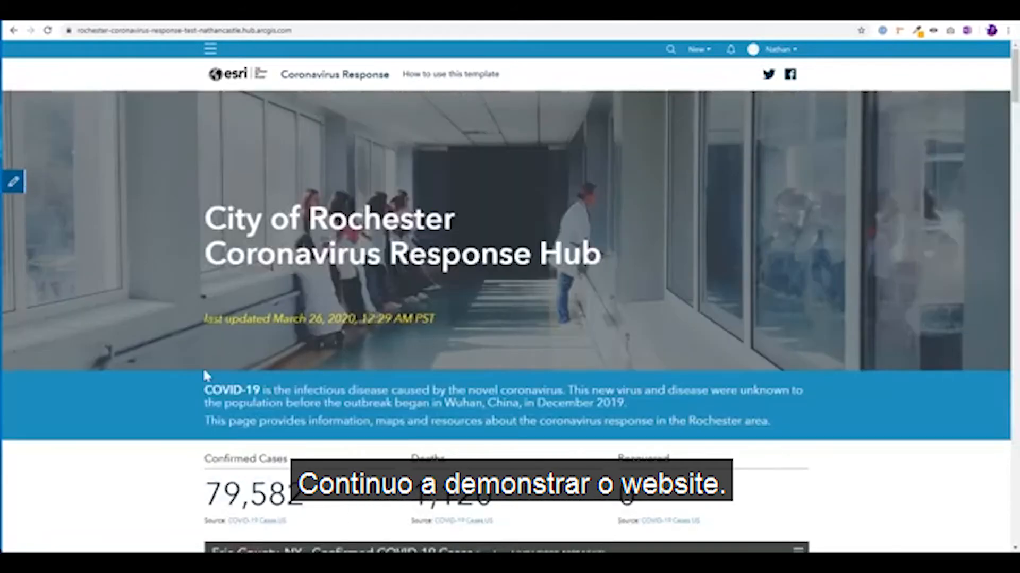
pyautogui.scroll(-6, 203, 368)
pyautogui.scroll(-10, 192, 391)
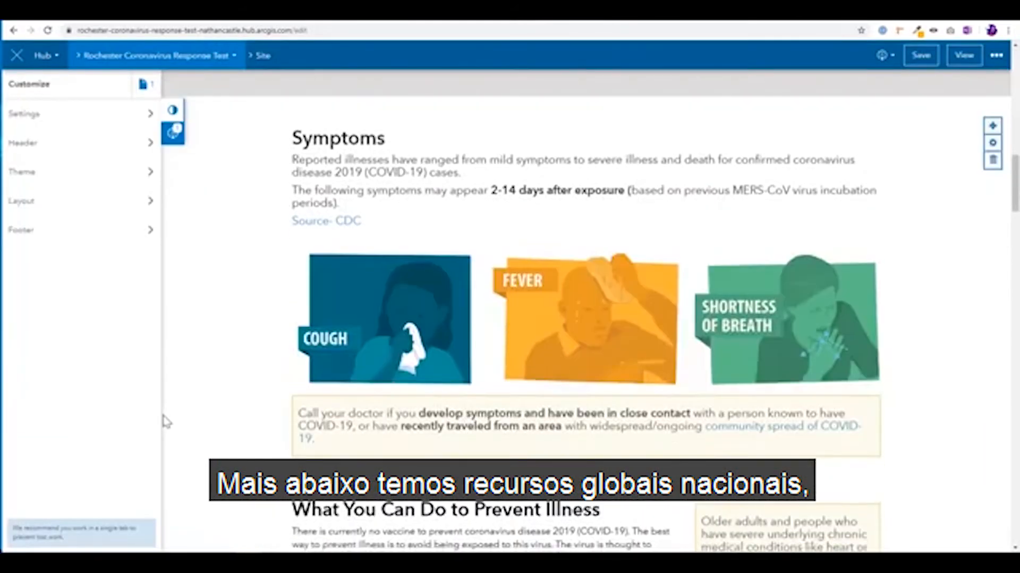
pyautogui.scroll(-20, 165, 422)
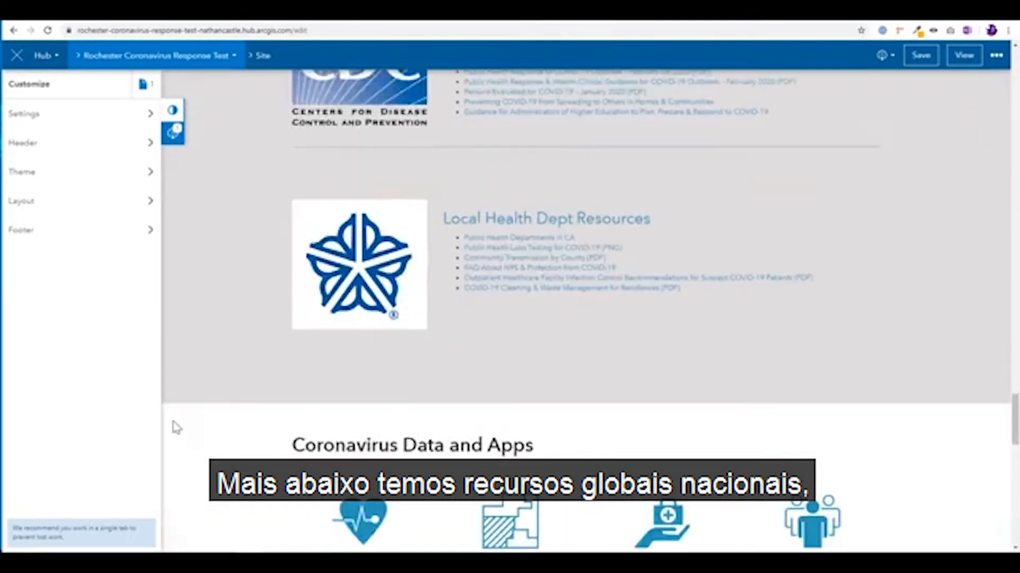
pyautogui.scroll(-4, 212, 427)
pyautogui.scroll(-6, 324, 339)
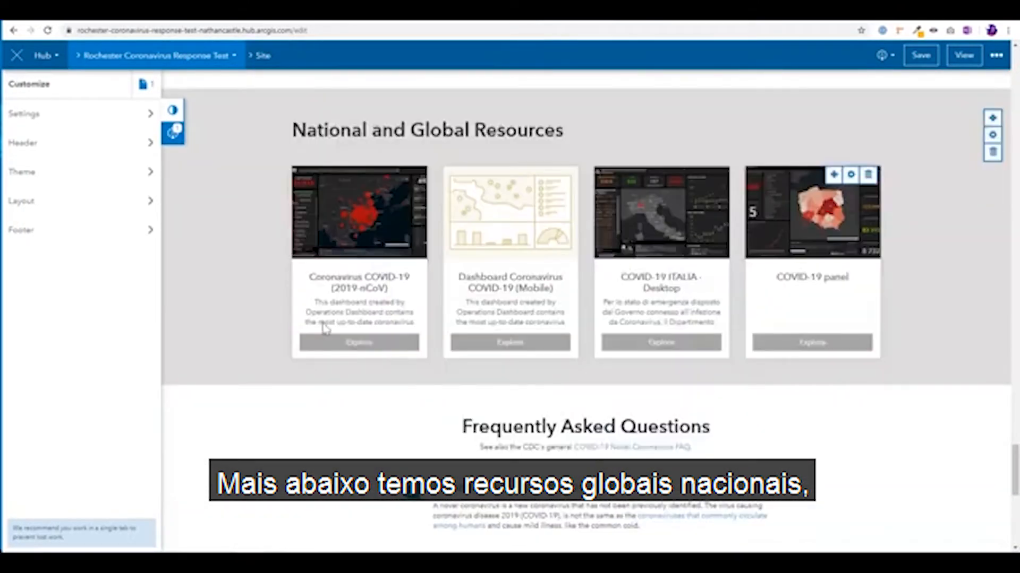
pyautogui.click(835, 186)
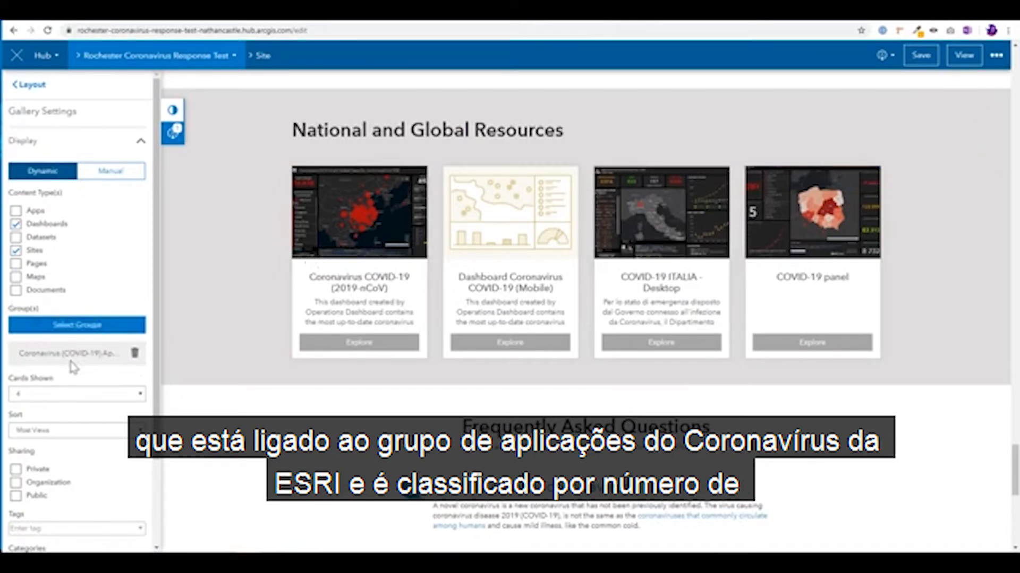
pyautogui.click(61, 433)
pyautogui.click(60, 435)
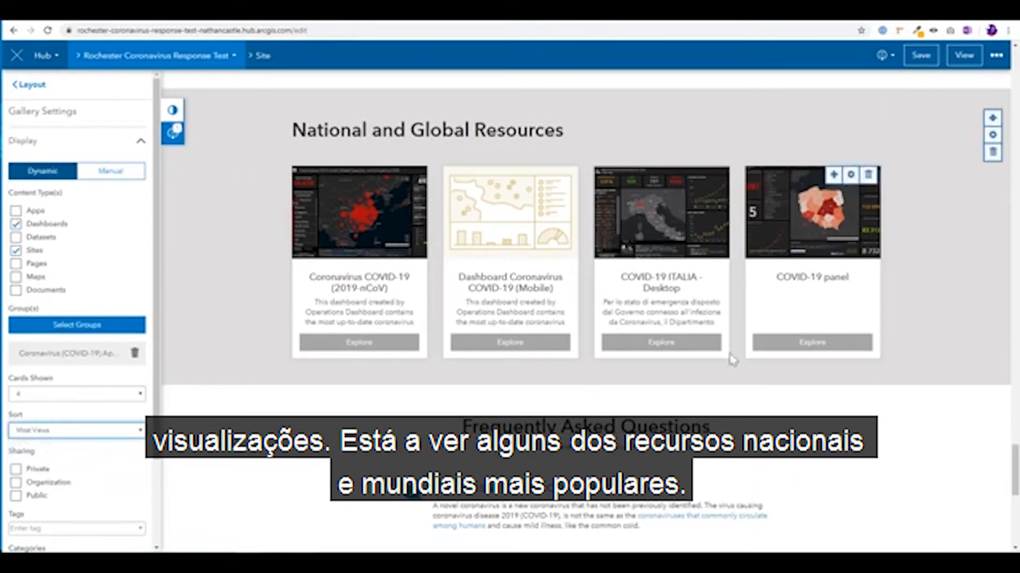
pyautogui.click(171, 127)
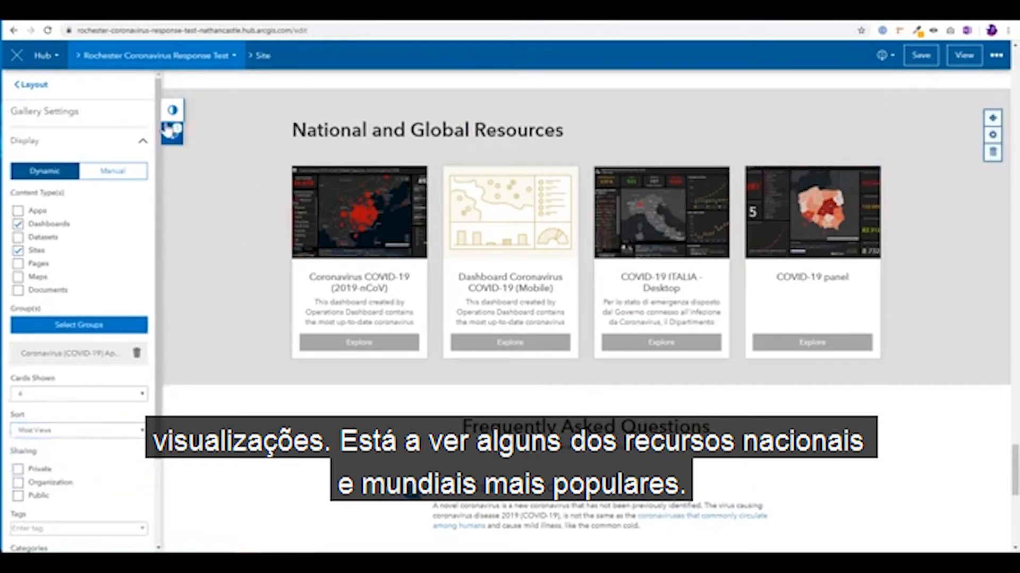
pyautogui.click(177, 112)
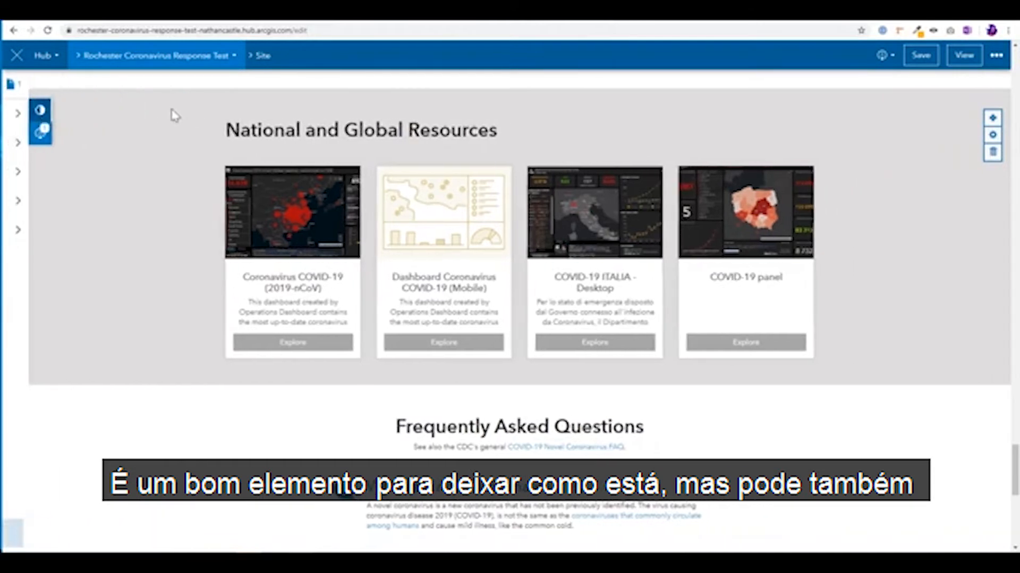
# Step: Review the Frequently Asked Questions section, open its text for editing, and highlight the healthcare professionals question with its answer
pyautogui.scroll(-1, 190, 283)
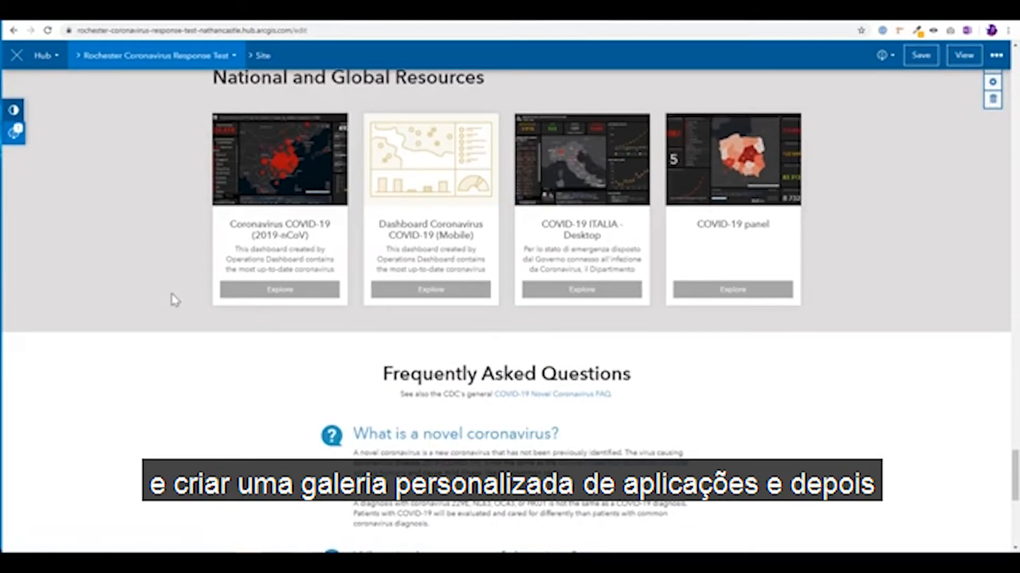
pyautogui.scroll(-4, 175, 301)
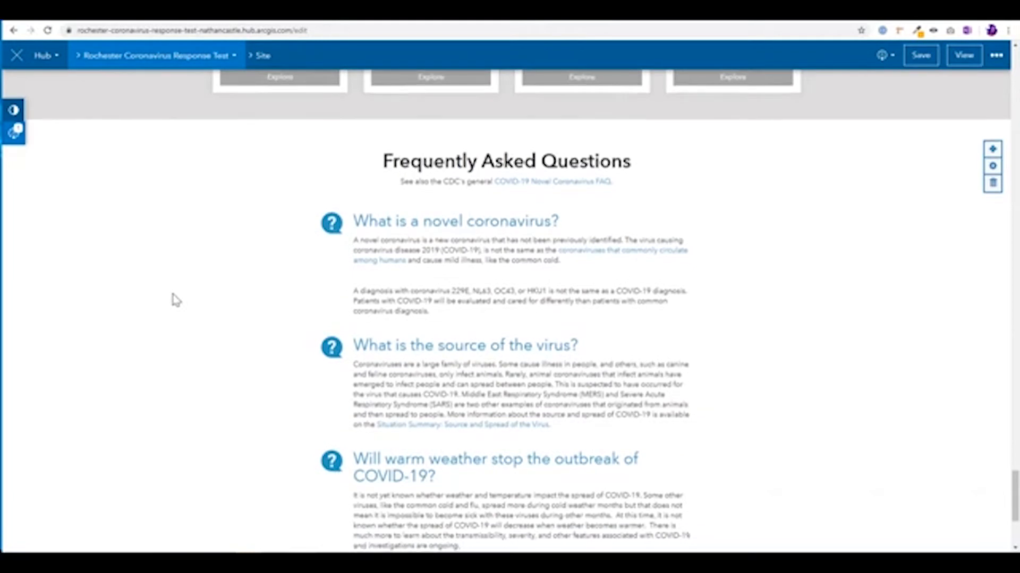
pyautogui.scroll(-1, 175, 301)
pyautogui.moveTo(668, 180)
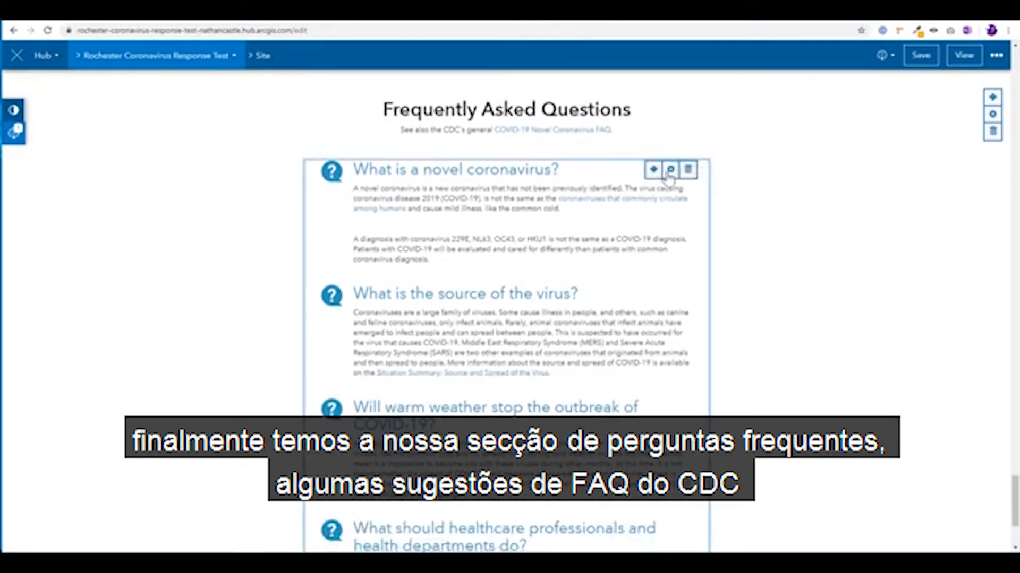
pyautogui.scroll(-3, 664, 189)
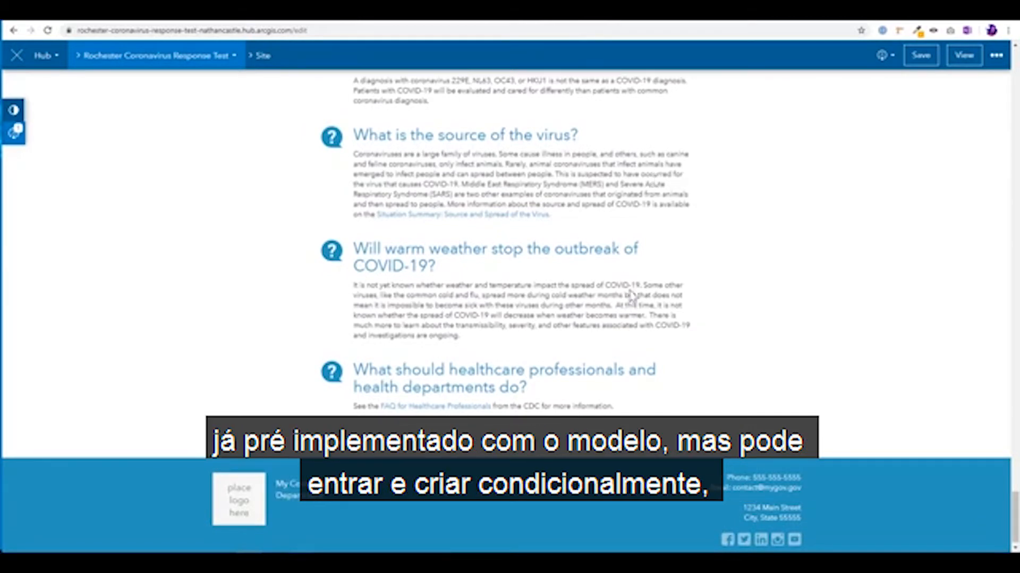
pyautogui.scroll(3, 613, 304)
pyautogui.click(494, 200)
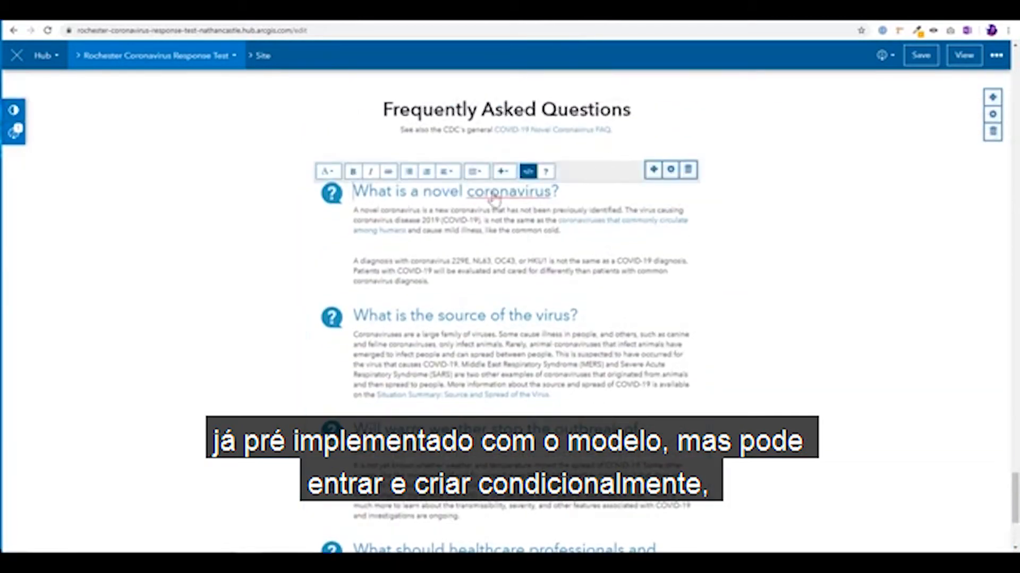
pyautogui.scroll(-4, 587, 264)
pyautogui.moveTo(637, 373)
pyautogui.mouseDown()
pyautogui.moveTo(355, 308)
pyautogui.moveTo(353, 127)
pyautogui.moveTo(386, 344)
pyautogui.mouseUp()
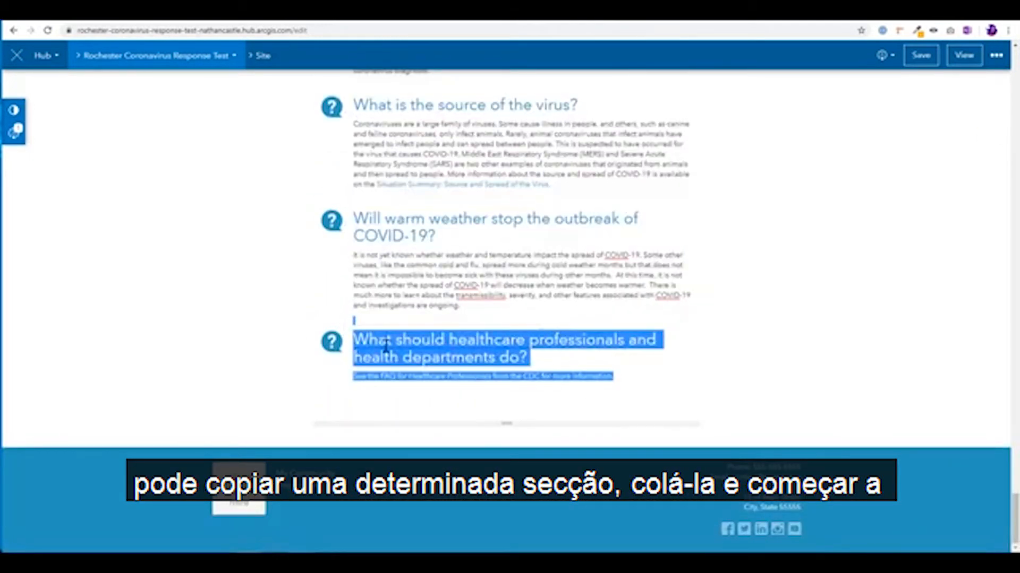
pyautogui.click(627, 410)
pyautogui.scroll(4, 628, 410)
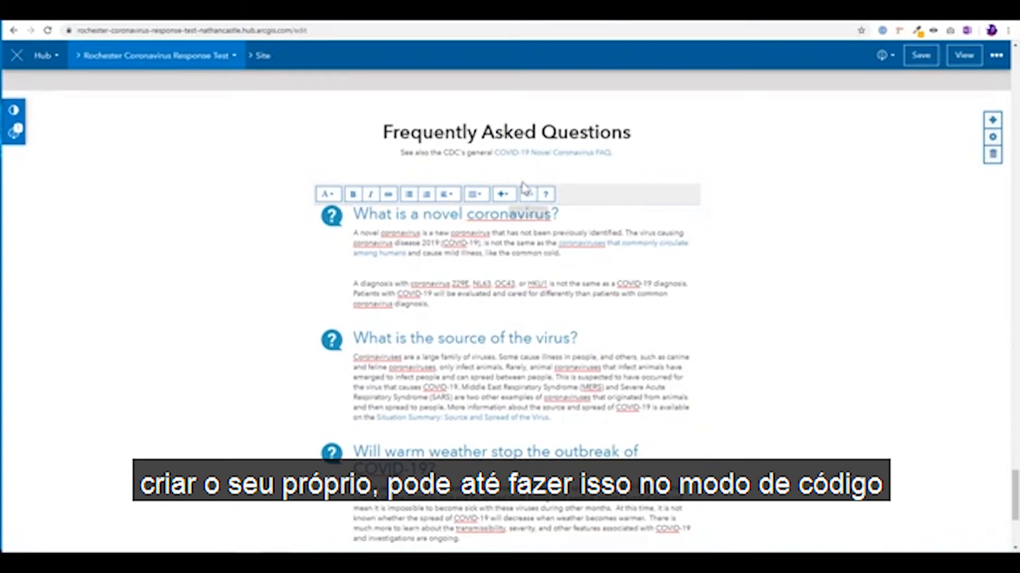
# Step: Examine the HTML code of the Frequently Asked Questions text, and return to the formatted text view
pyautogui.click(528, 192)
pyautogui.scroll(8, 522, 393)
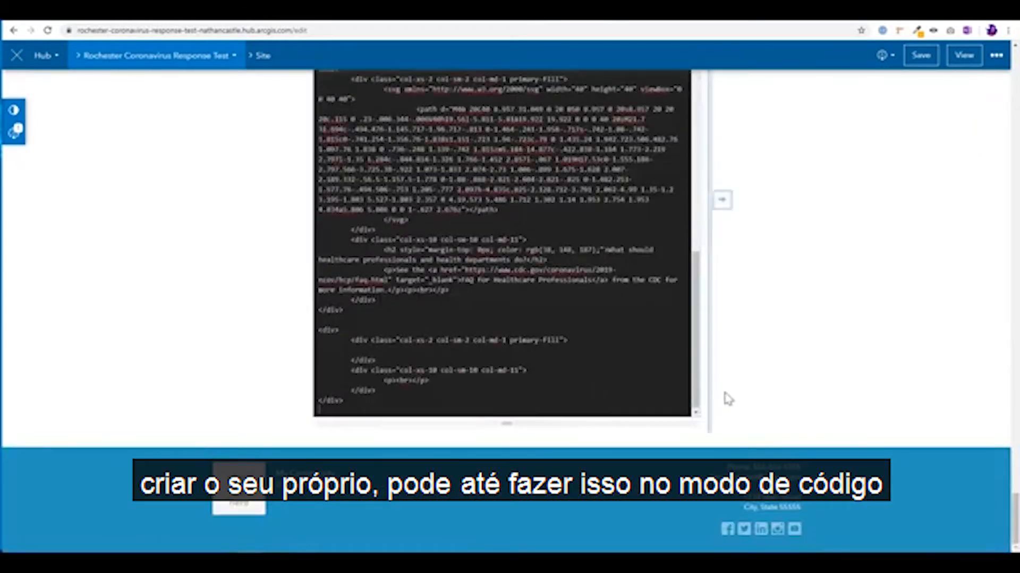
pyautogui.click(528, 184)
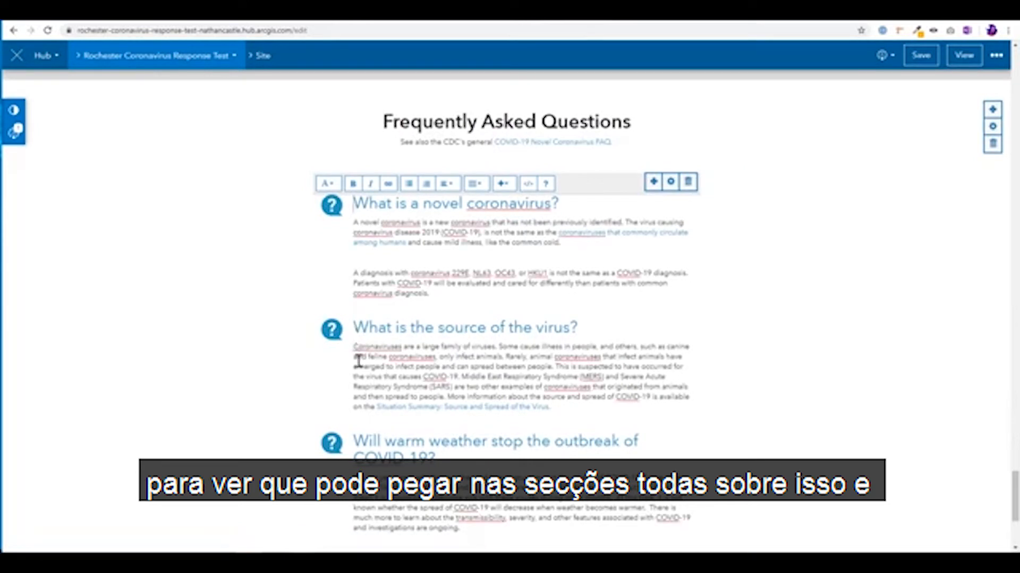
# Step: Review the remaining Frequently Asked Questions and the site footer, and return to the beginning of the page
pyautogui.scroll(-3, 361, 355)
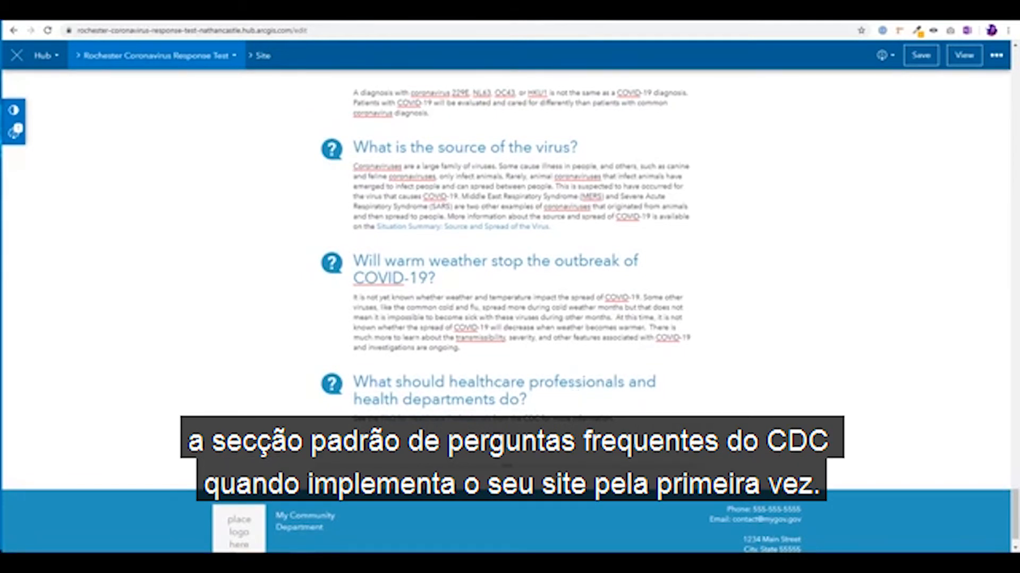
pyautogui.scroll(-1, 802, 452)
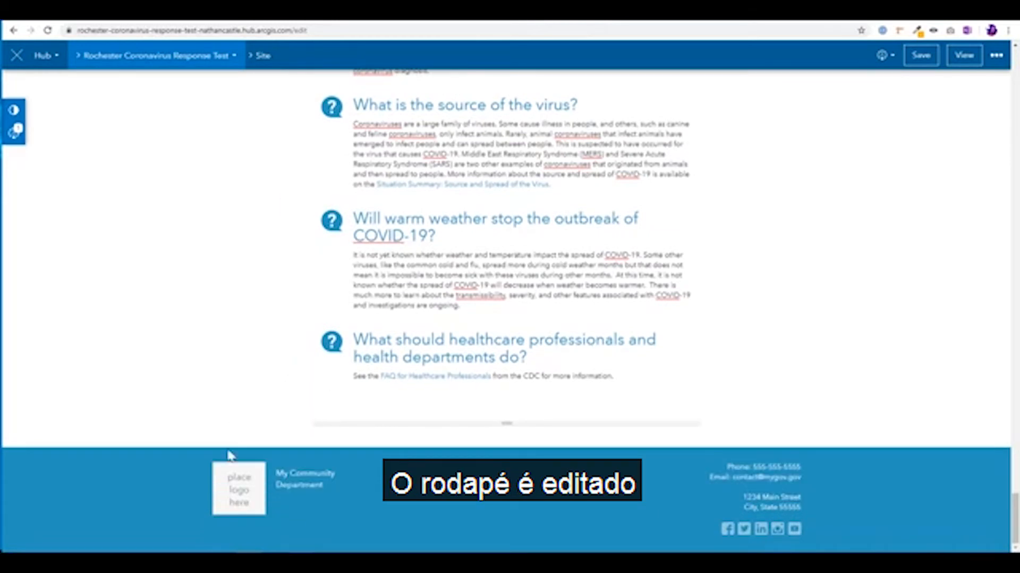
pyautogui.scroll(15, 226, 462)
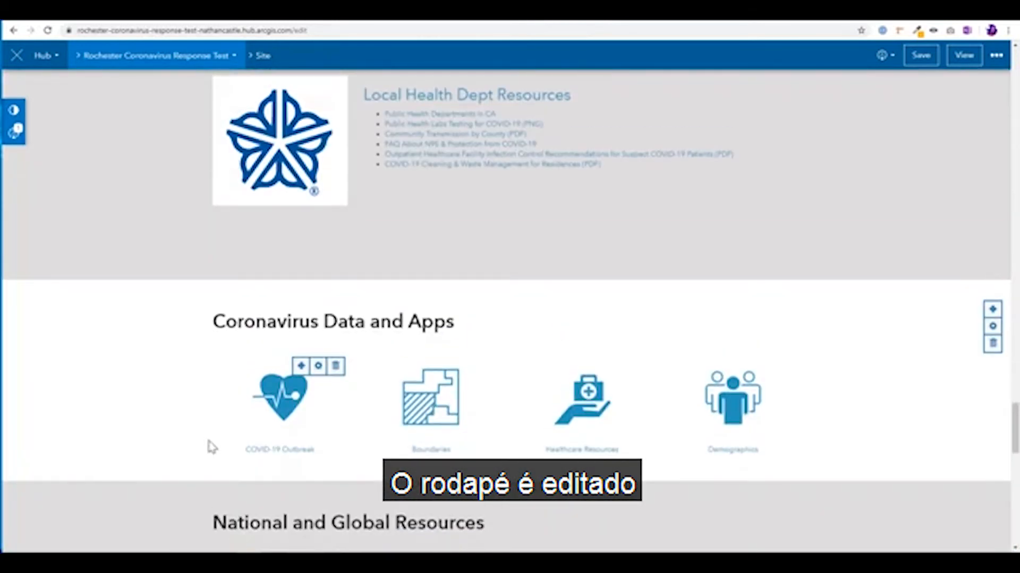
pyautogui.scroll(20, 208, 435)
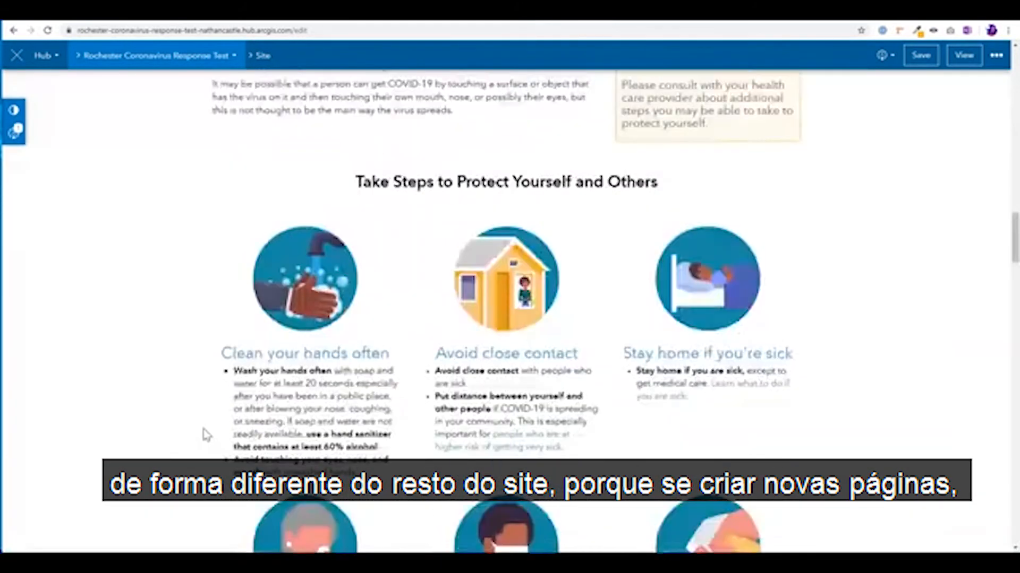
pyautogui.scroll(20, 206, 435)
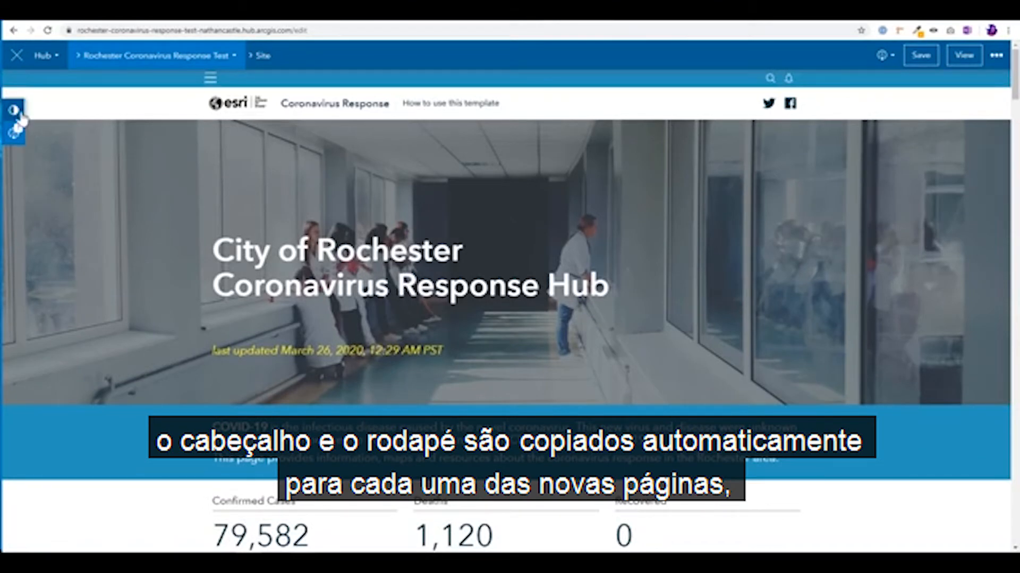
# Step: Open the site customization options, look through the available Layout cards, and return to the list of customization sections
pyautogui.click(14, 131)
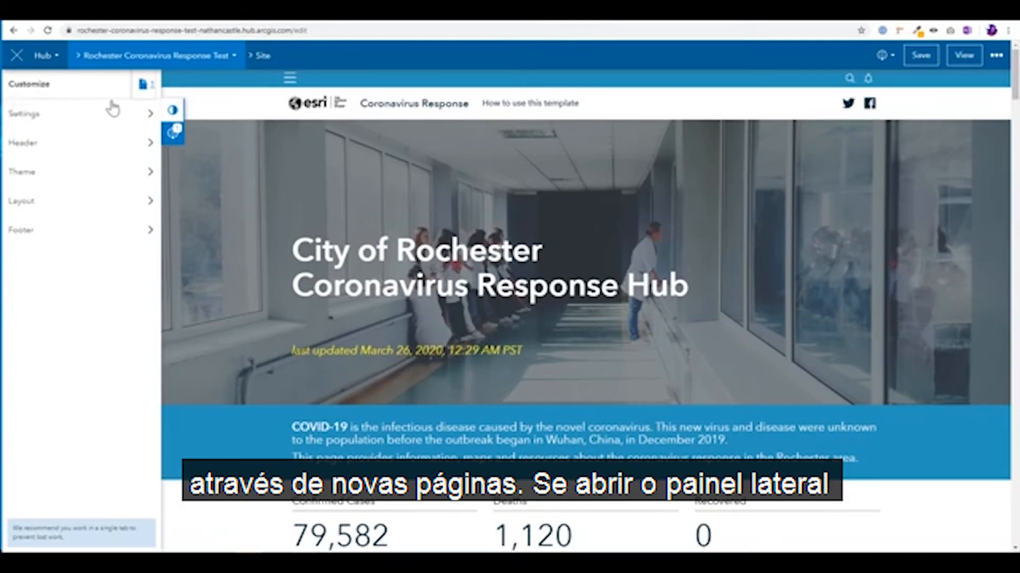
pyautogui.click(172, 111)
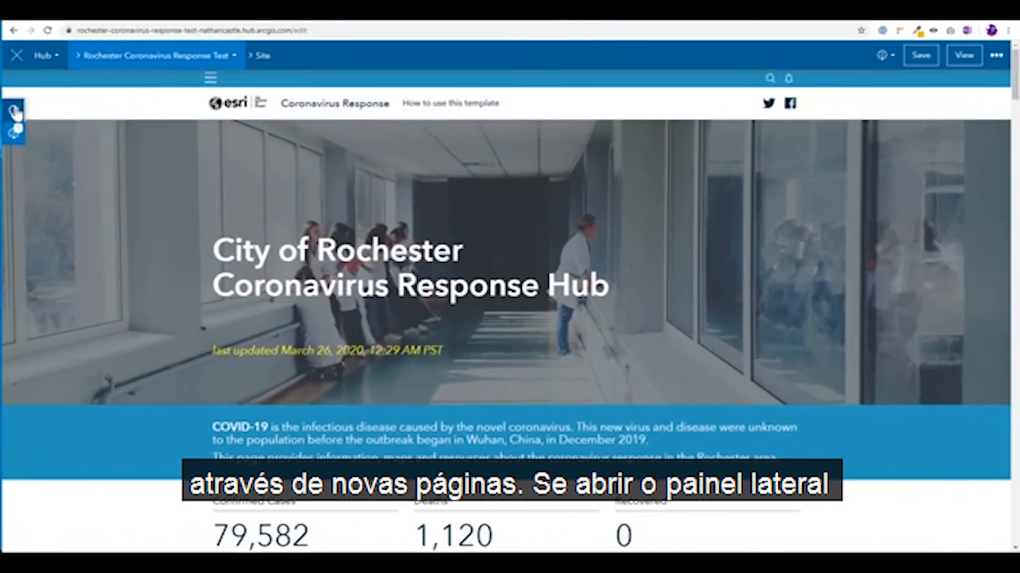
pyautogui.click(13, 112)
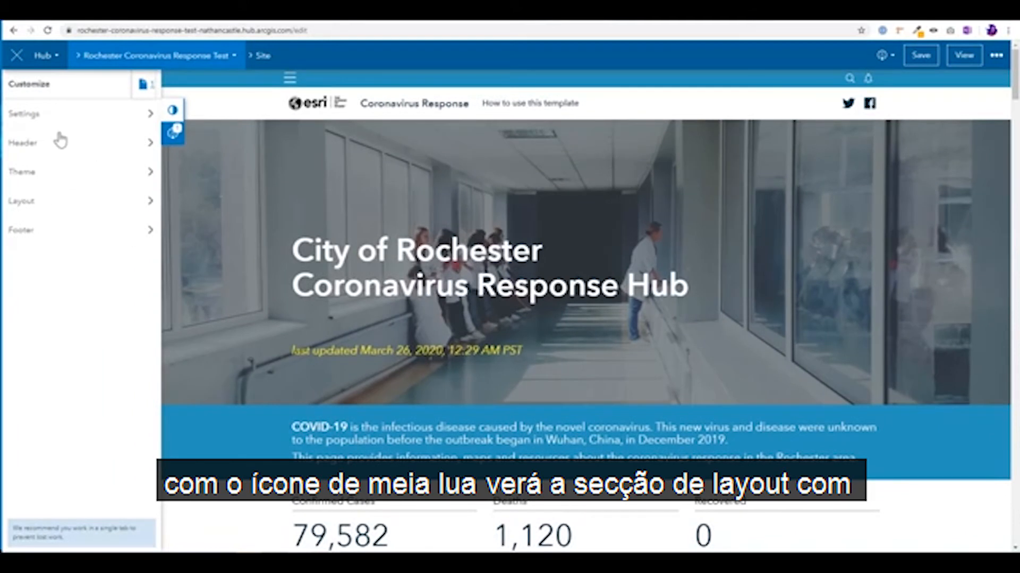
pyautogui.click(68, 212)
pyautogui.scroll(-3, 62, 287)
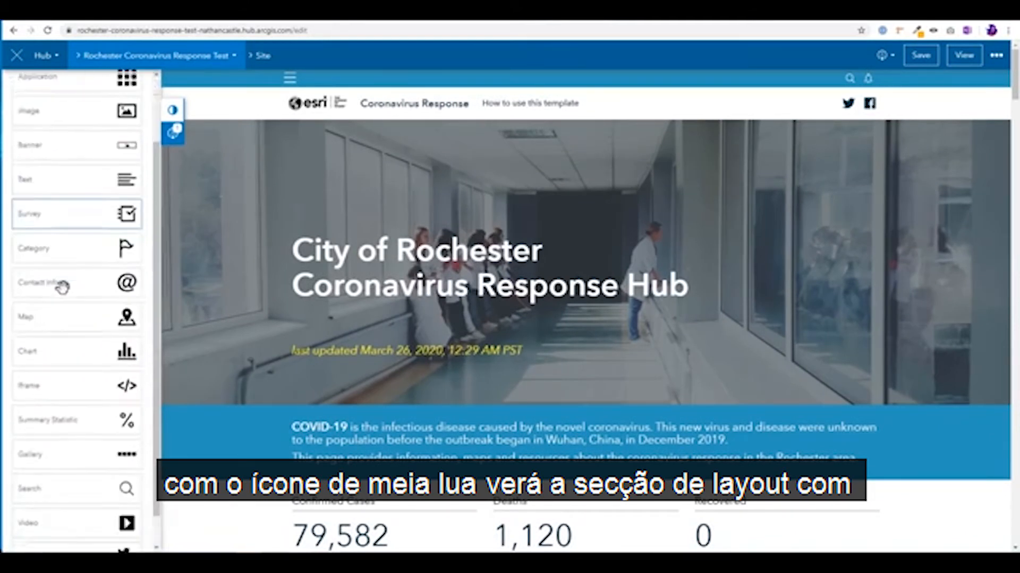
pyautogui.scroll(3, 61, 324)
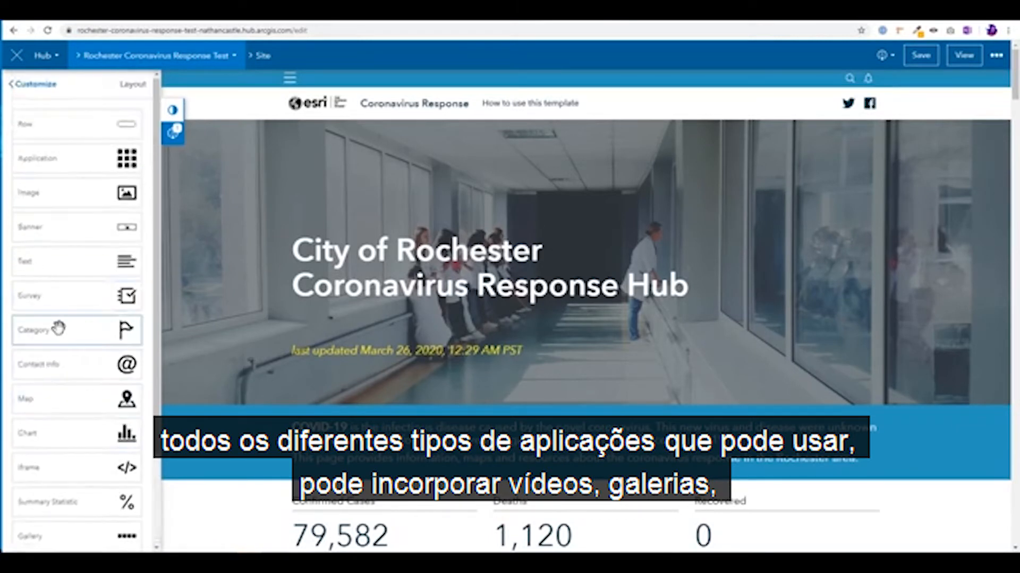
pyautogui.scroll(-3, 62, 388)
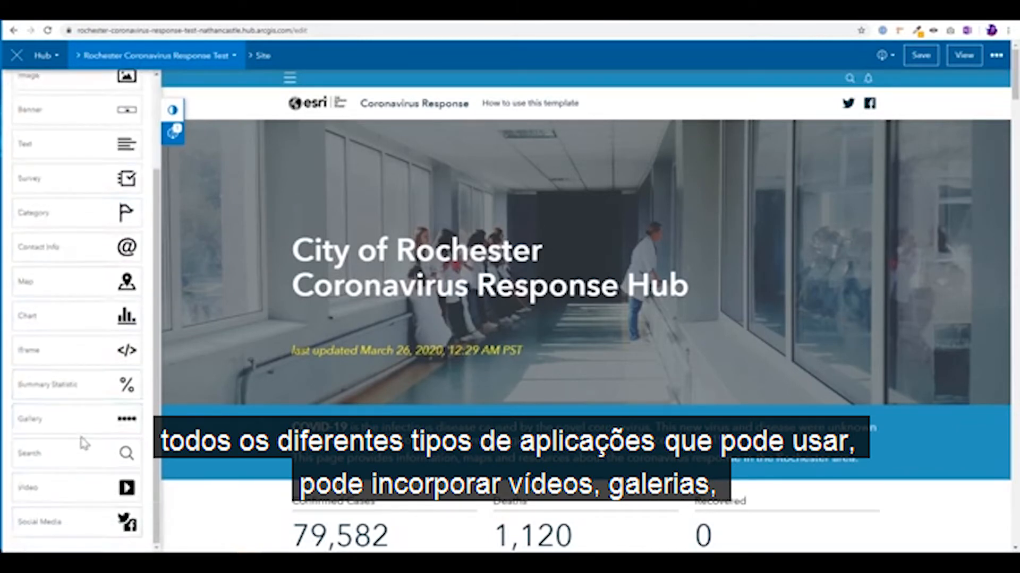
pyautogui.scroll(3, 82, 440)
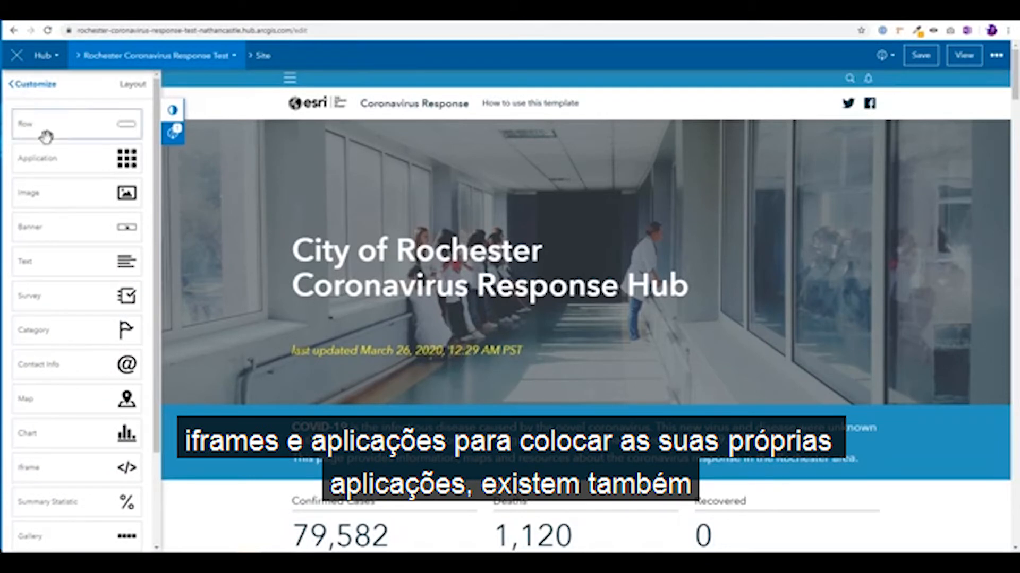
pyautogui.click(43, 93)
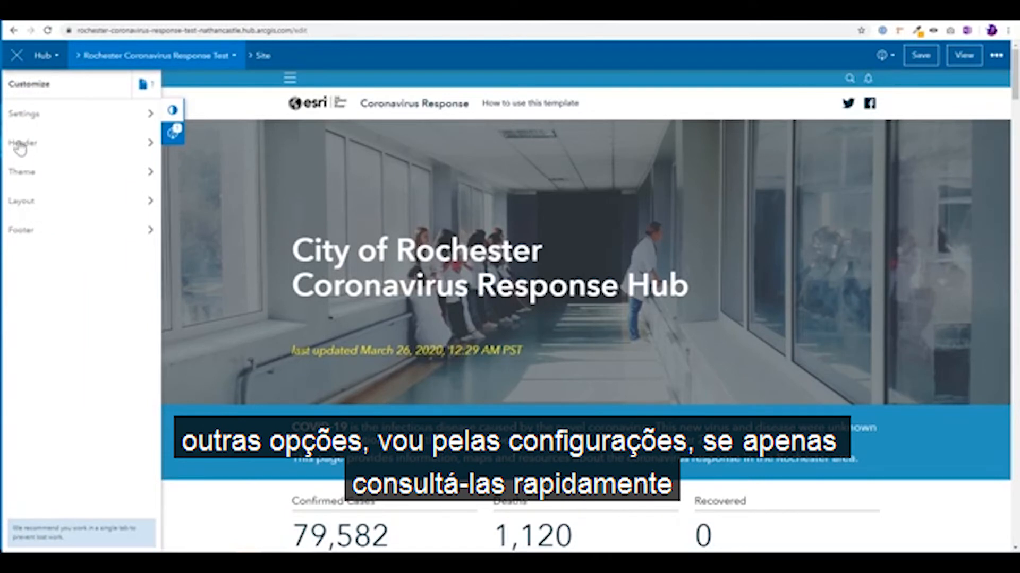
# Step: Rename the site as Rochester Coronavirus Response Site in its settings and save the site
pyautogui.click(48, 126)
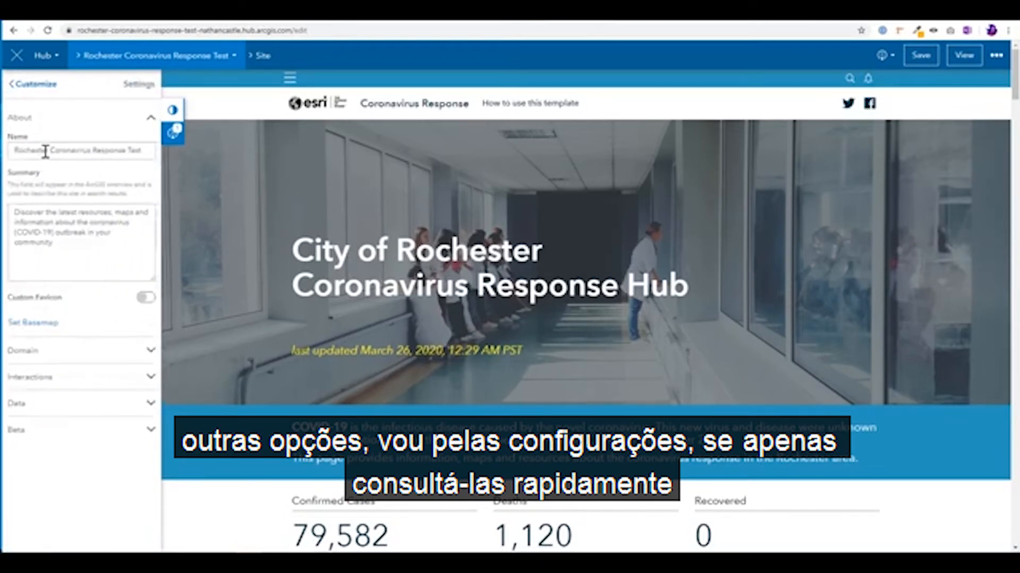
pyautogui.moveTo(29, 152); pyautogui.dragTo(138, 144)
pyautogui.click(139, 144)
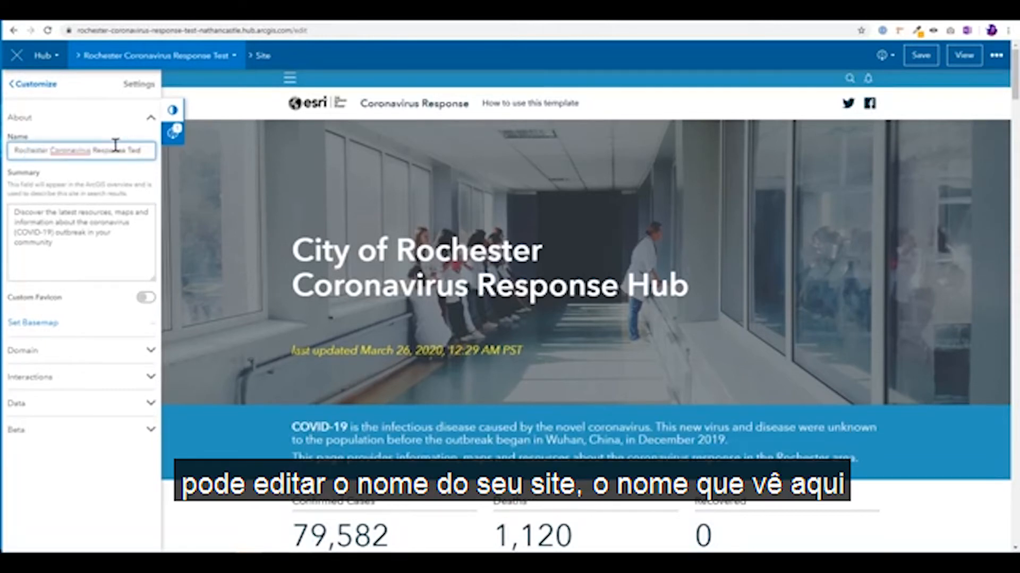
pyautogui.click(201, 55)
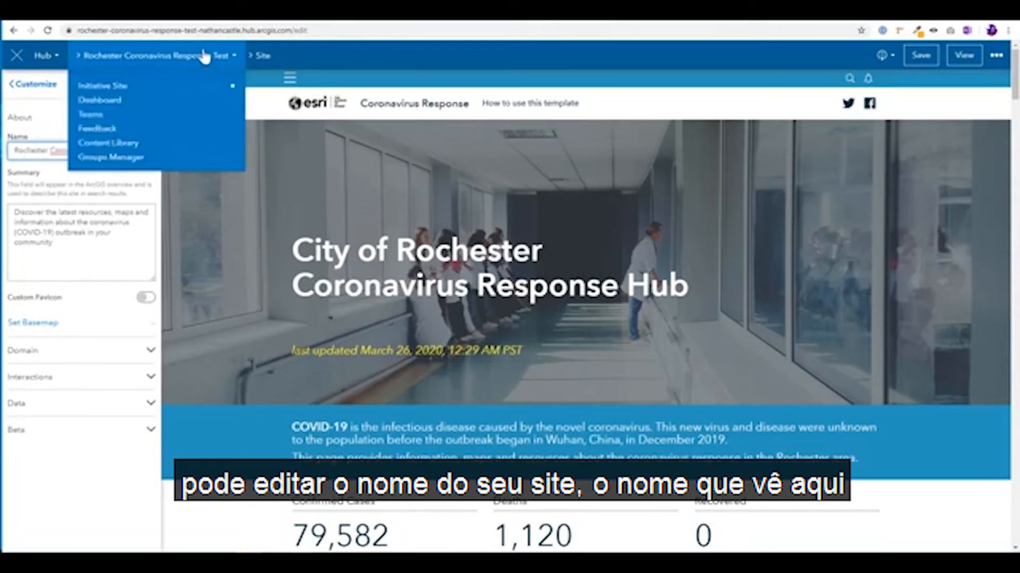
pyautogui.click(50, 152)
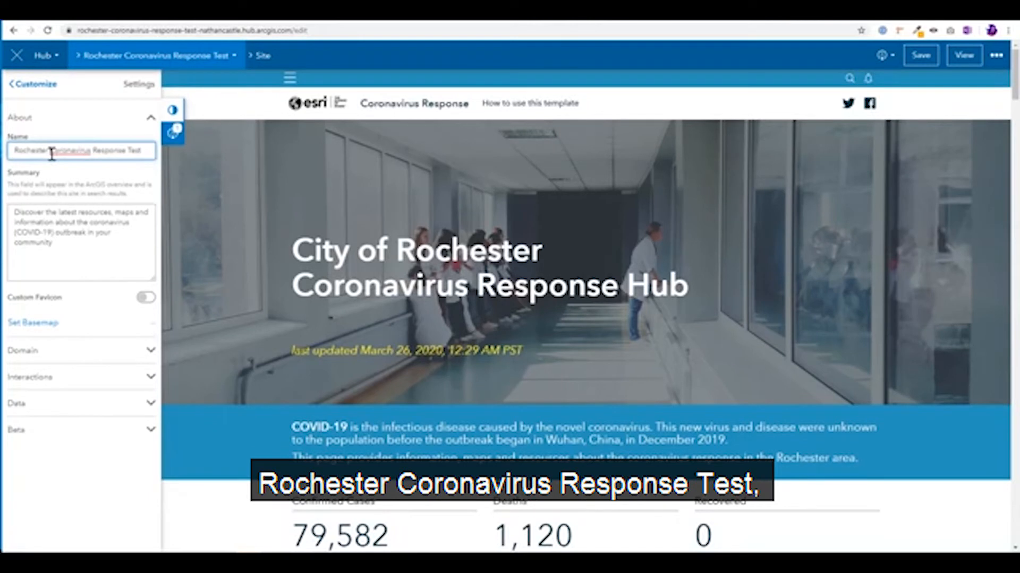
pyautogui.moveTo(51, 151); pyautogui.dragTo(128, 154)
pyautogui.click(127, 154)
pyautogui.write('Sit')
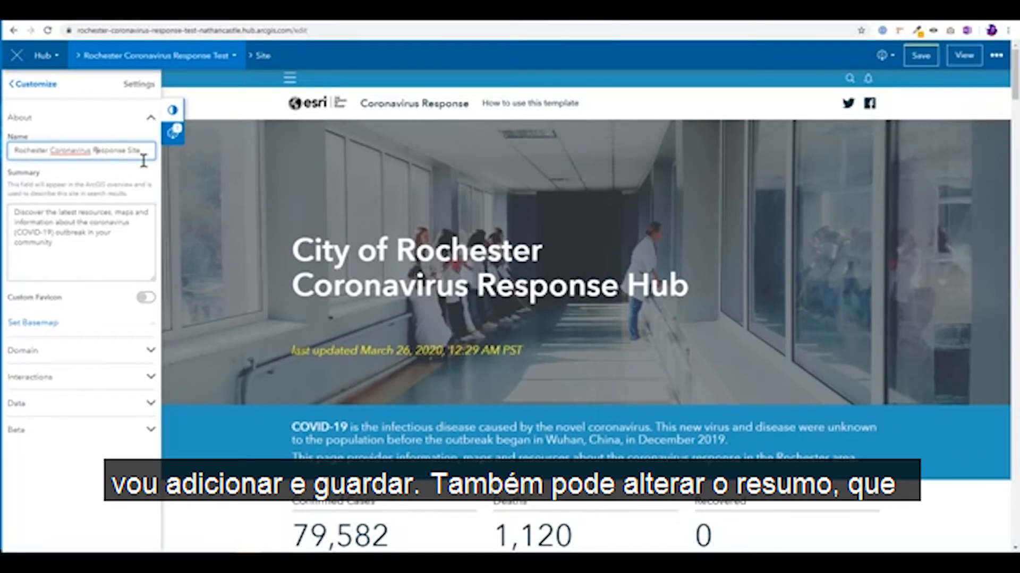
pyautogui.click(920, 55)
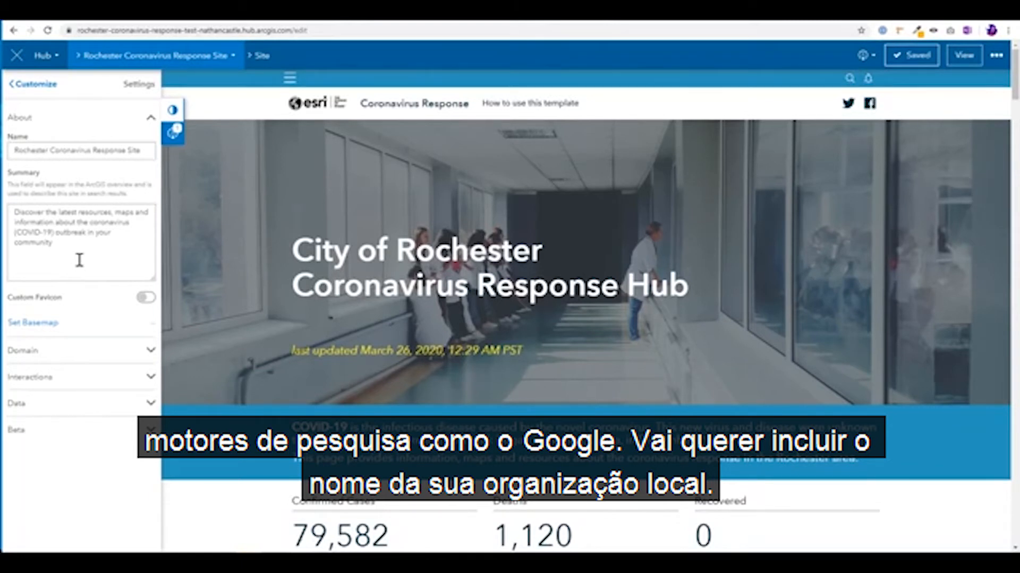
# Step: Replace the closing words "your community" in the site summary with "Rochester."
pyautogui.moveTo(81, 246); pyautogui.dragTo(97, 229)
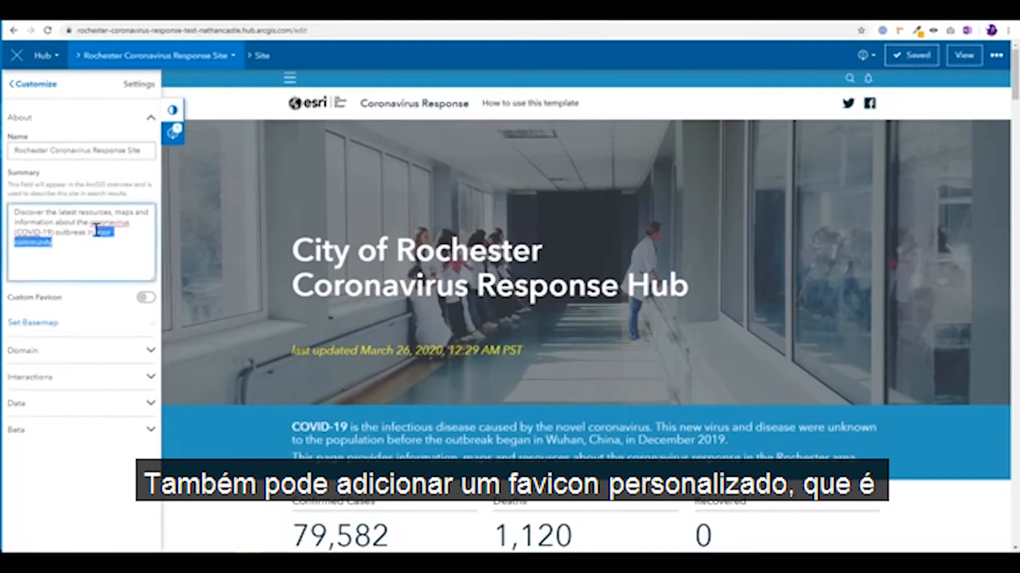
pyautogui.press('BackSpace')
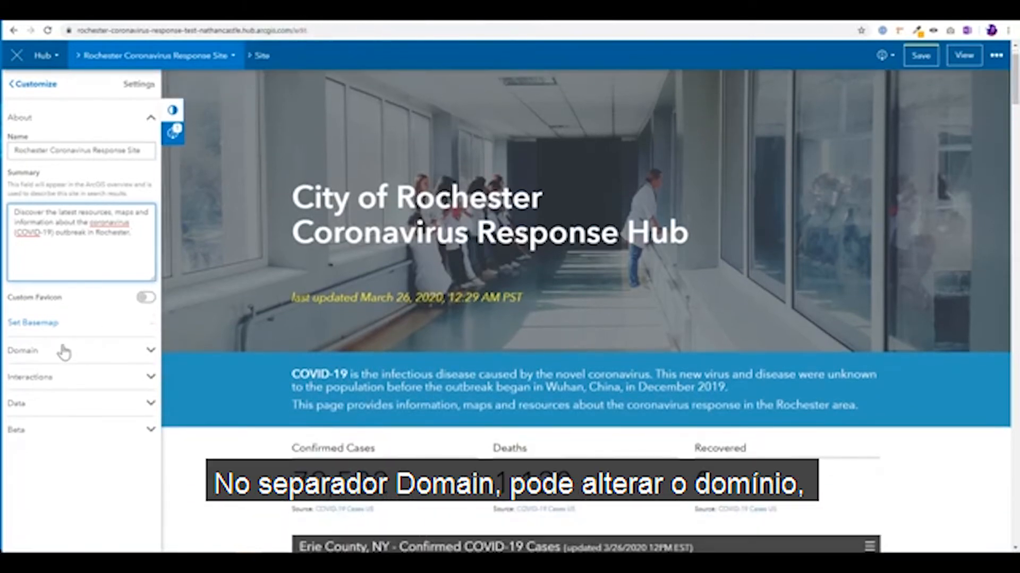
# Step: Review the site's Domain settings, including the Custom Domain form and the Google Analytics option, leaving them as they are
pyautogui.click(63, 352)
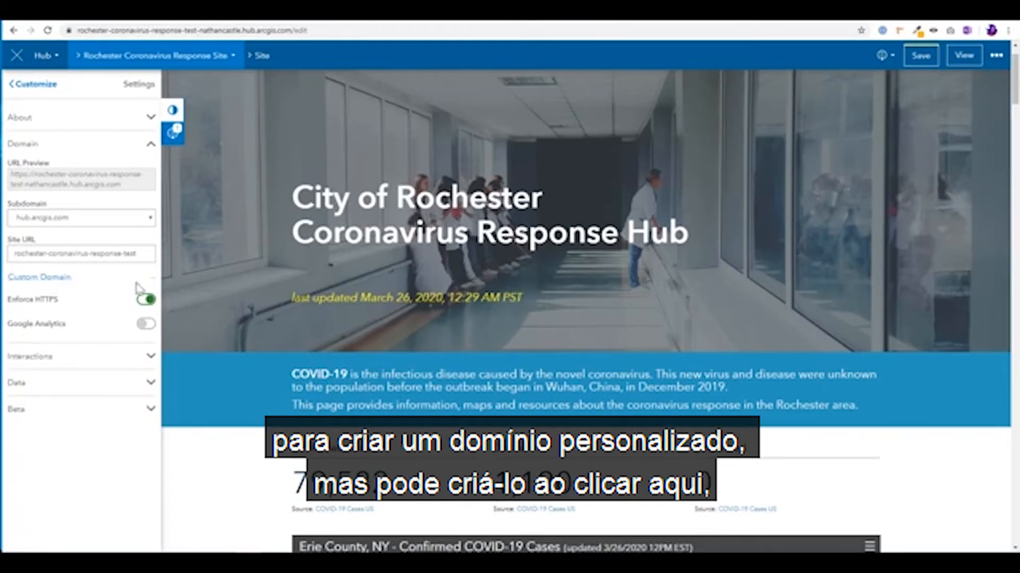
pyautogui.click(65, 277)
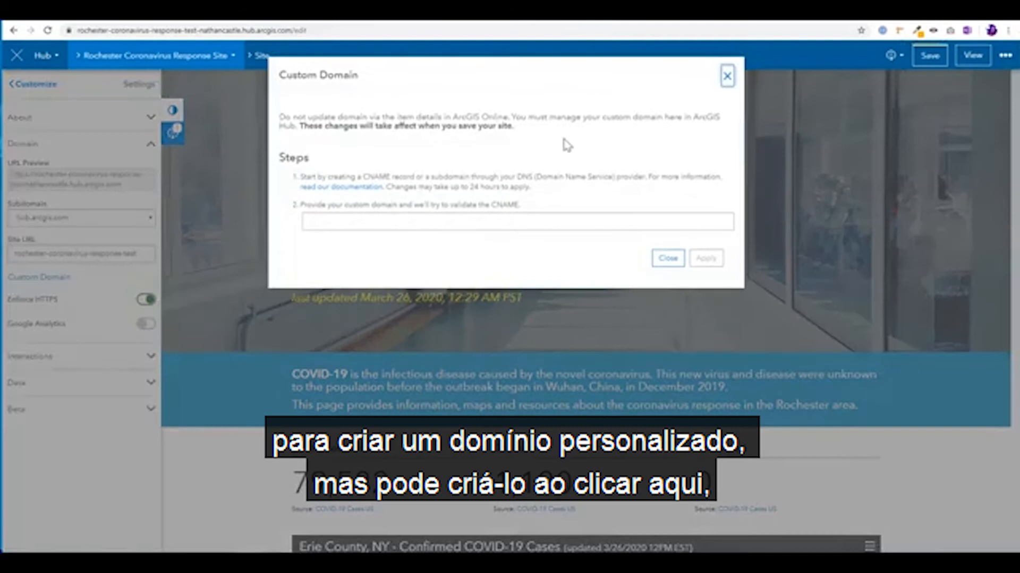
pyautogui.click(585, 222)
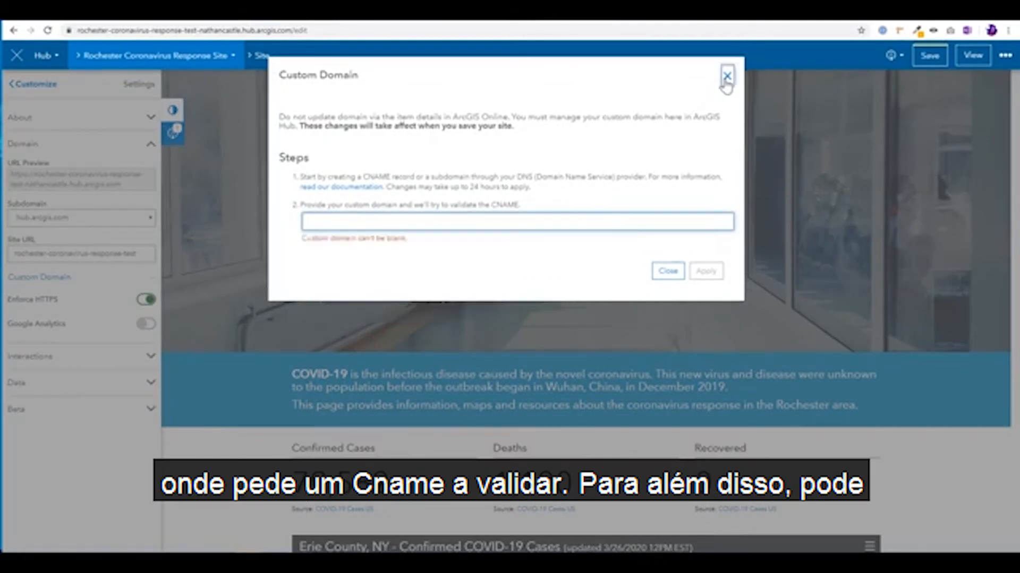
pyautogui.click(727, 77)
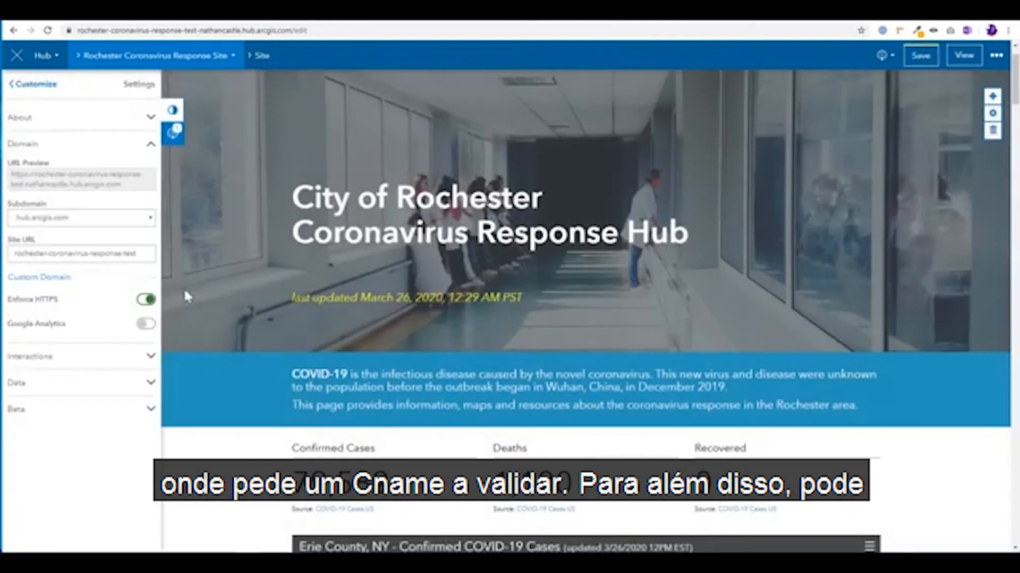
pyautogui.click(144, 328)
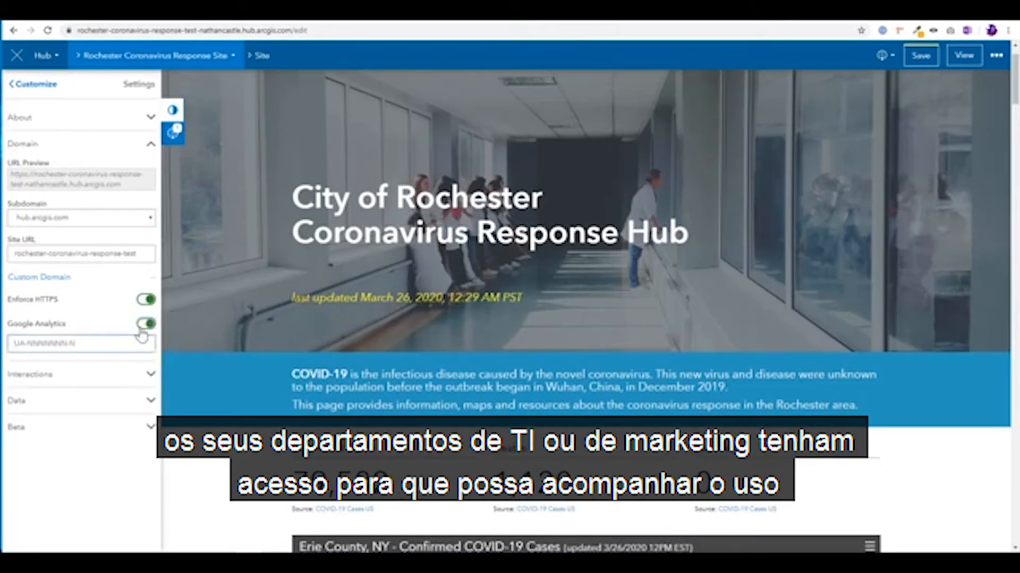
pyautogui.click(144, 324)
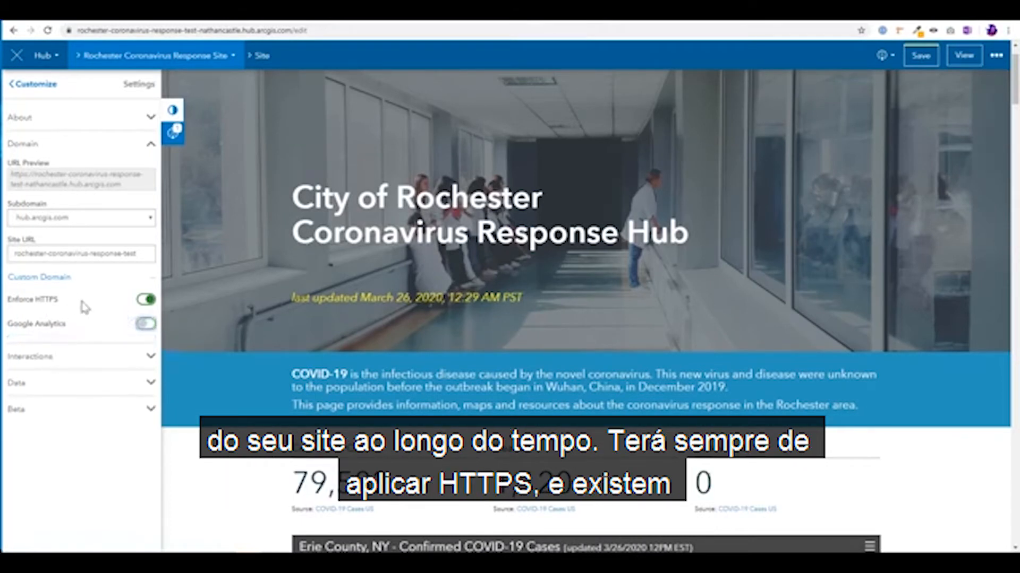
# Step: Look through the Interactions, Data and Beta settings of the site, and return to the list of customization sections
pyautogui.click(96, 364)
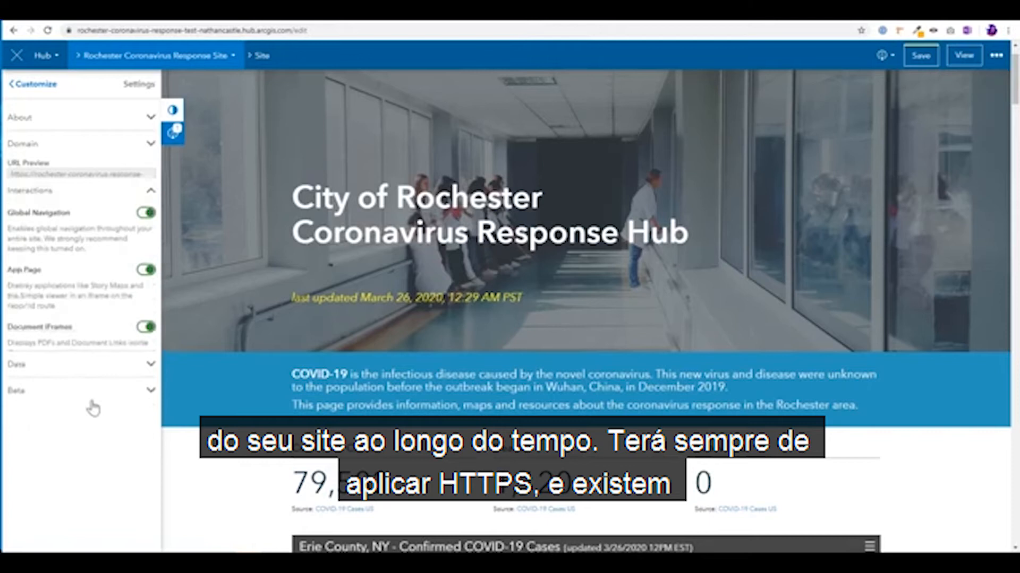
pyautogui.click(95, 369)
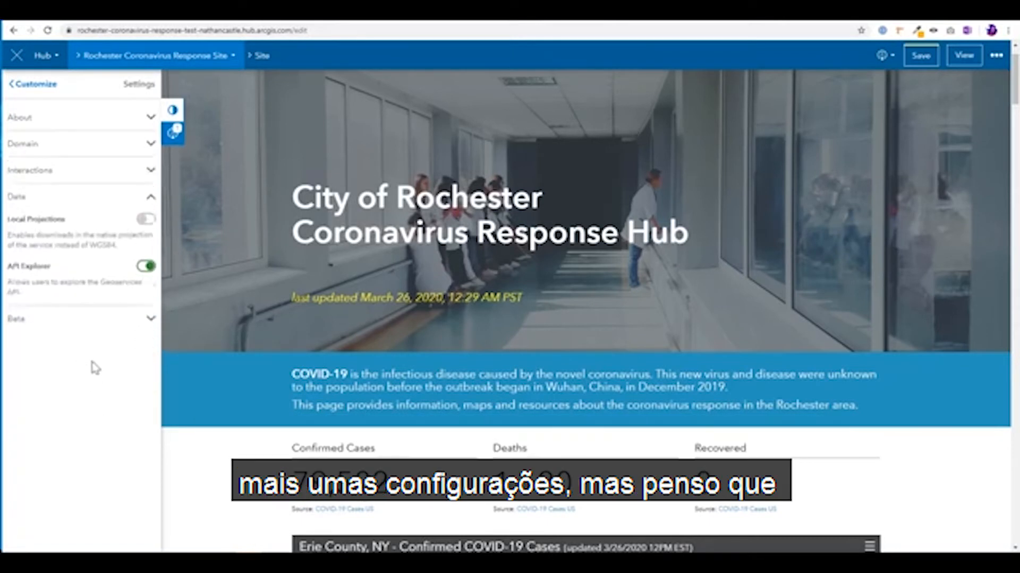
pyautogui.click(94, 325)
pyautogui.click(29, 85)
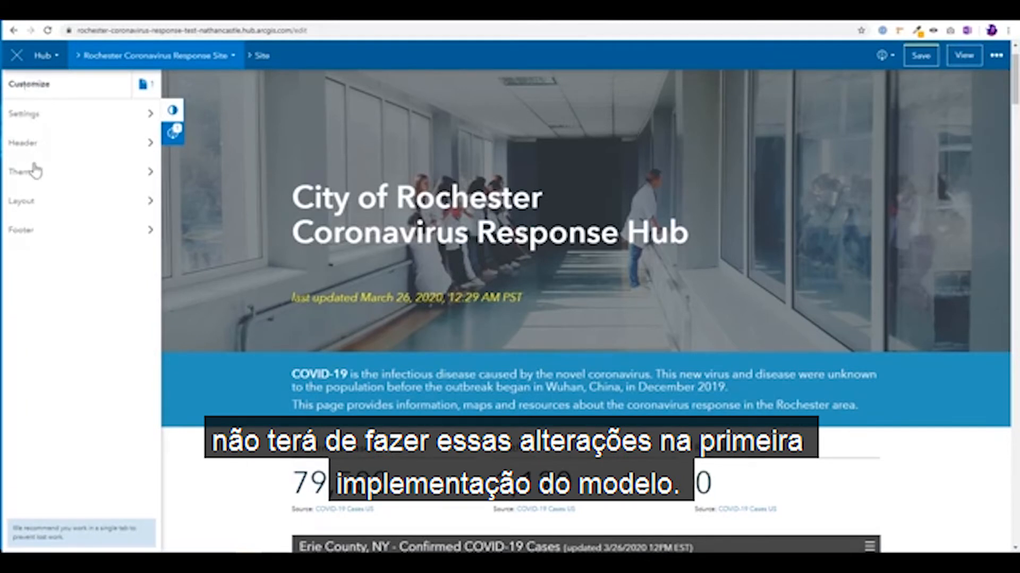
# Step: Try the Prominent (130px) appearance and the Wide layout on the site header, restoring Standard (60px) and Box
pyautogui.scroll(1, 391, 296)
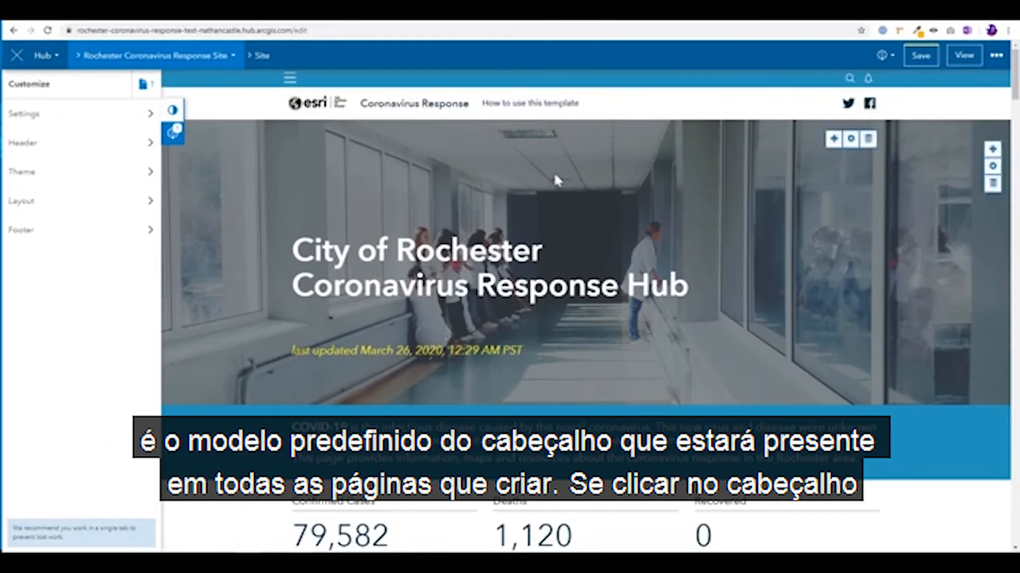
pyautogui.click(73, 149)
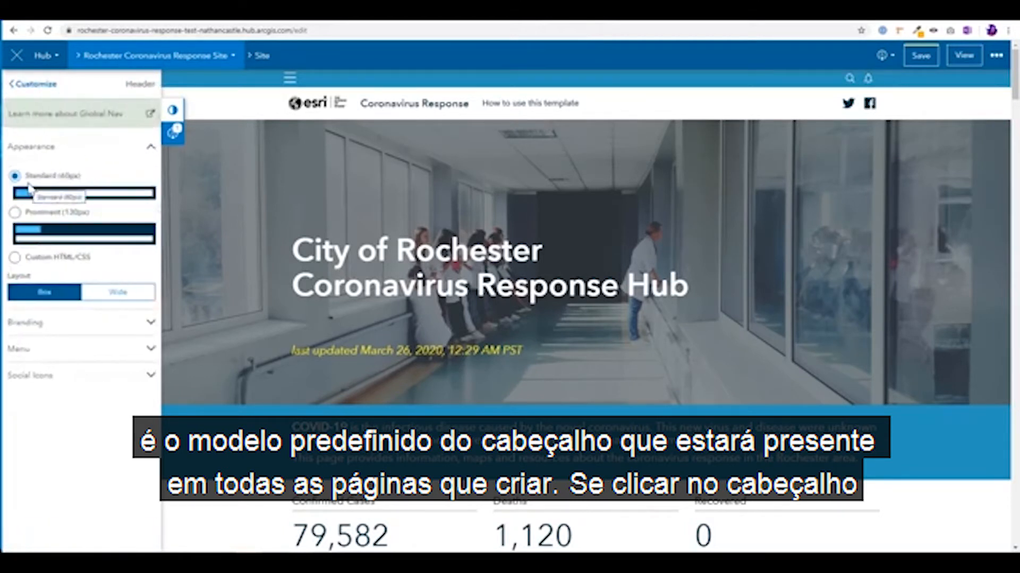
pyautogui.click(79, 214)
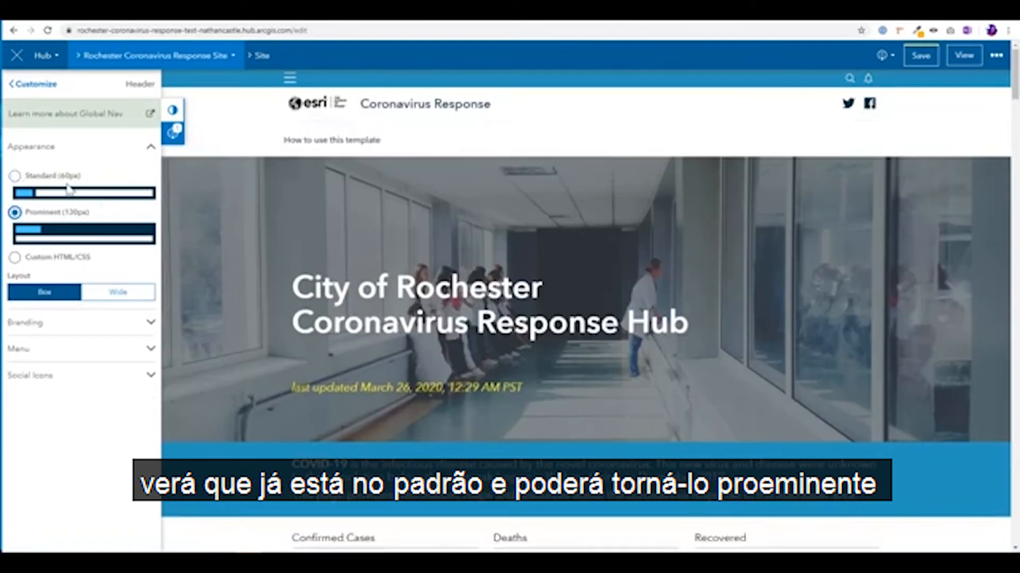
pyautogui.click(66, 185)
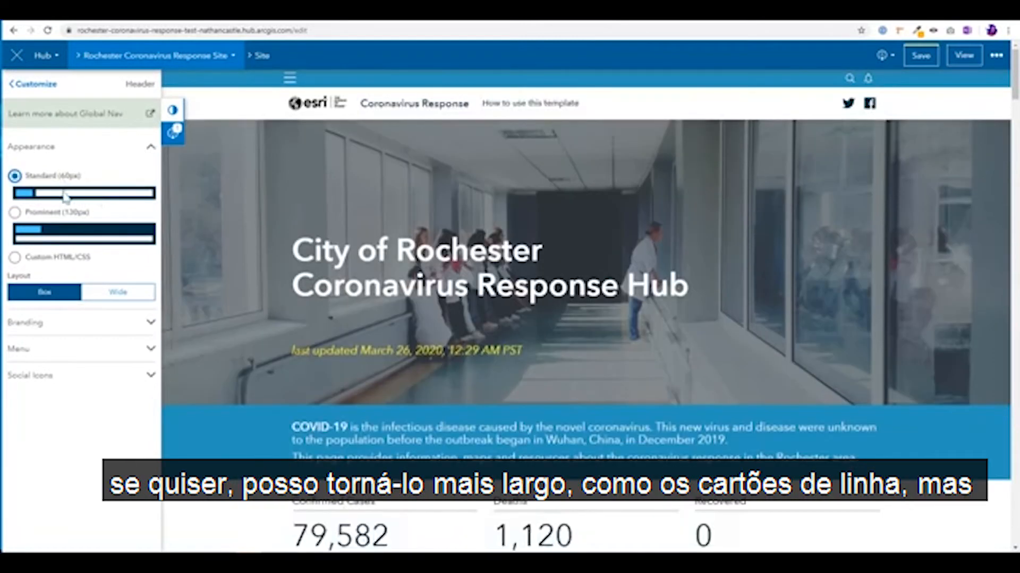
pyautogui.click(100, 301)
pyautogui.click(71, 295)
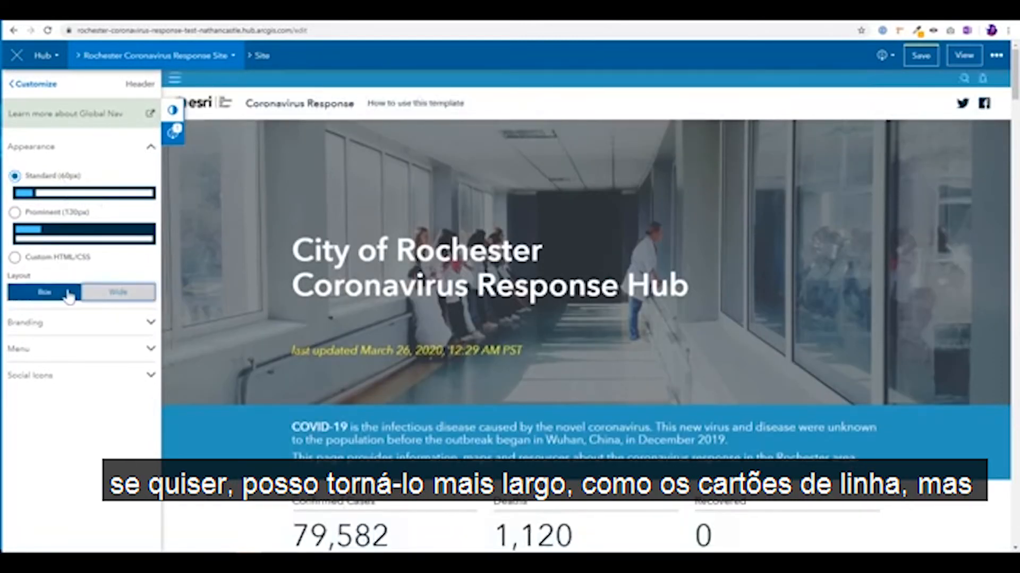
# Step: Set the header's branding name to "Rochester Coronavirus Response" and its short name to "ROC COVID Hub"
pyautogui.click(95, 324)
pyautogui.click(68, 218)
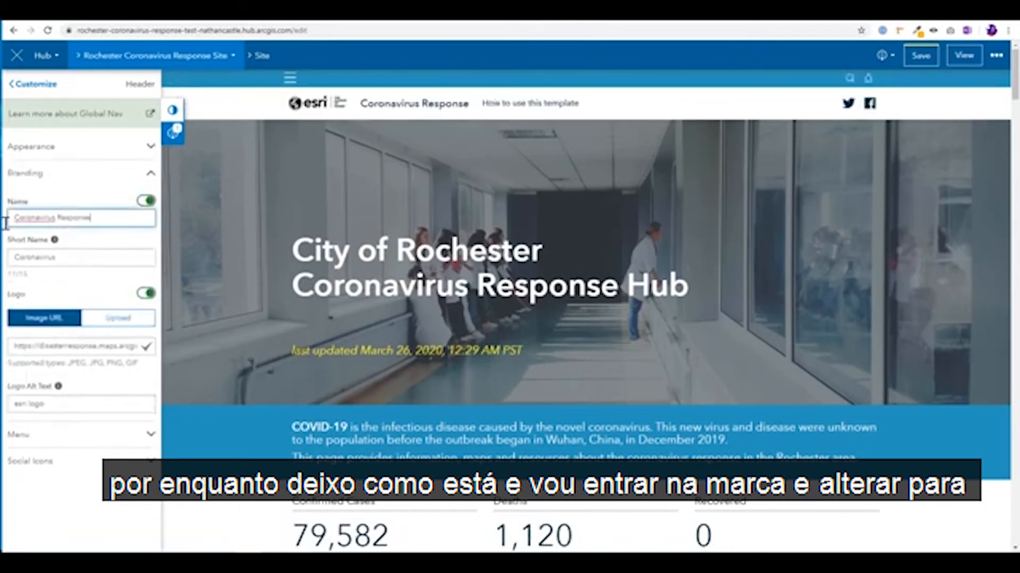
pyautogui.write('Rochester')
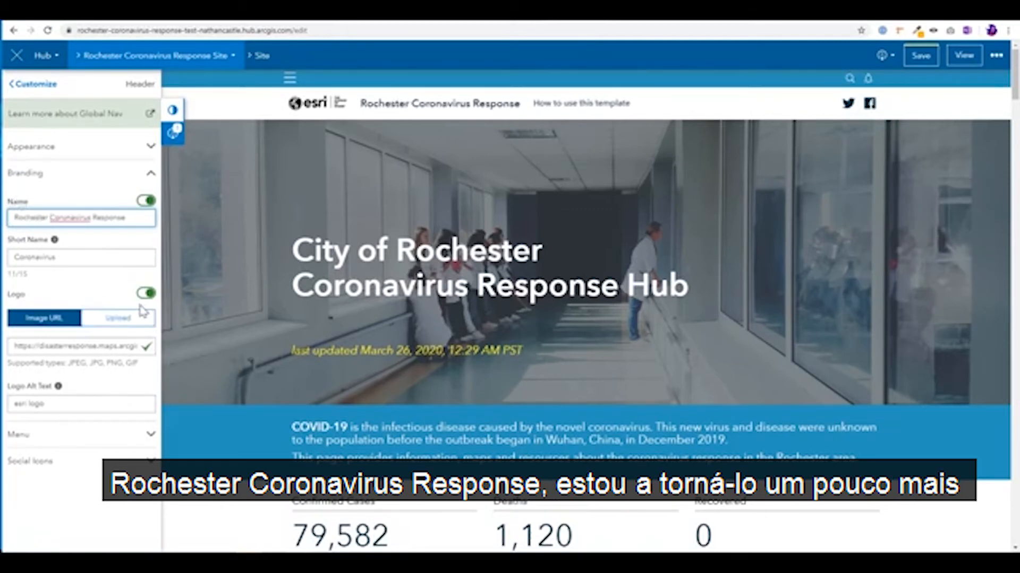
pyautogui.doubleClick(84, 259)
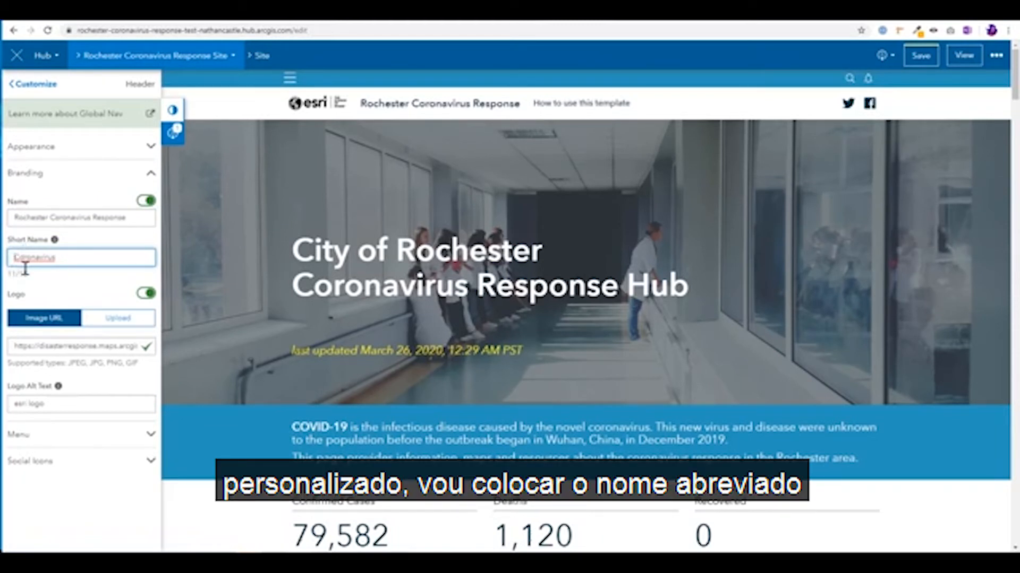
pyautogui.moveTo(64, 260); pyautogui.dragTo(4, 260)
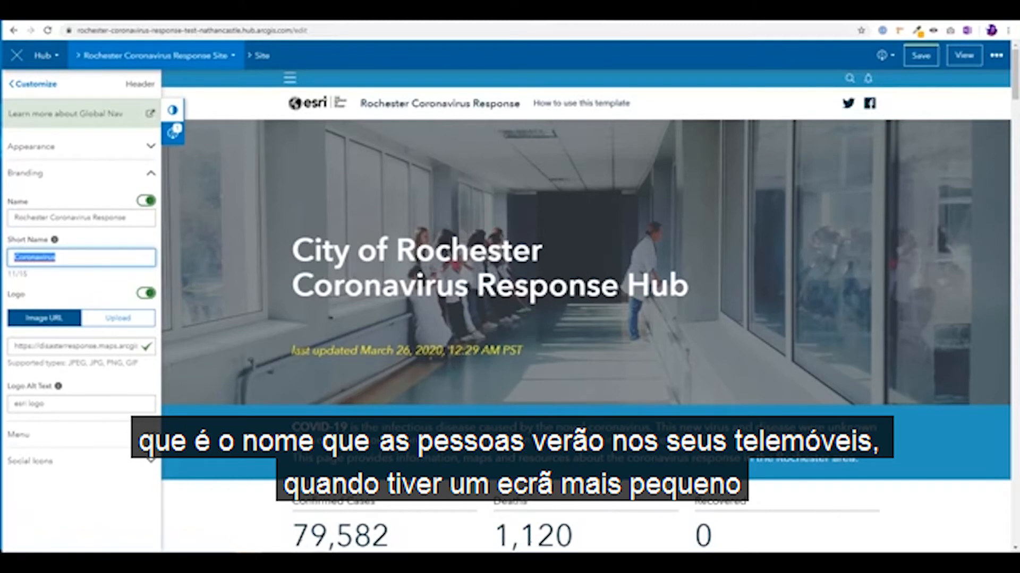
pyautogui.write('ROC COVID Hub')
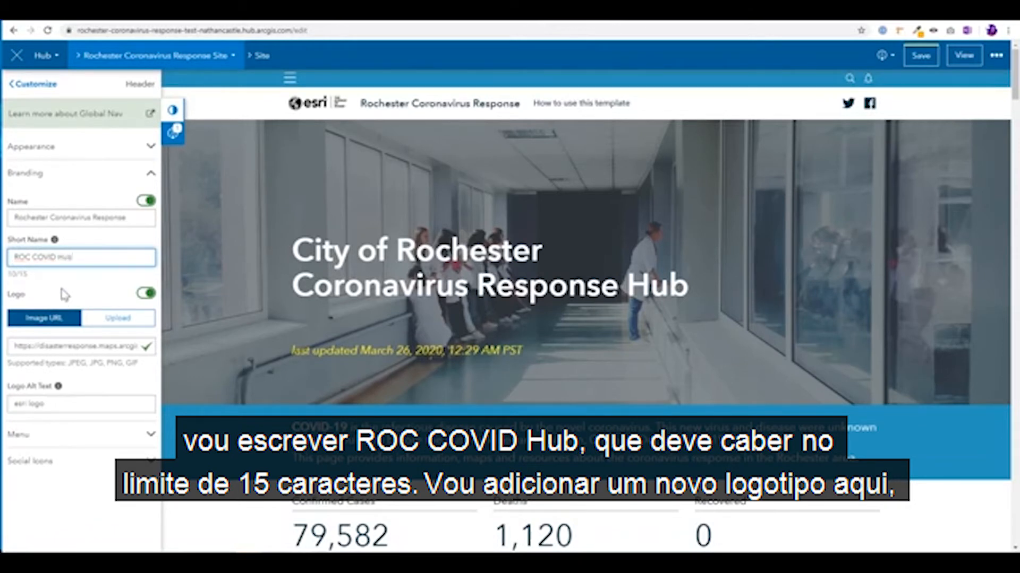
pyautogui.click(59, 288)
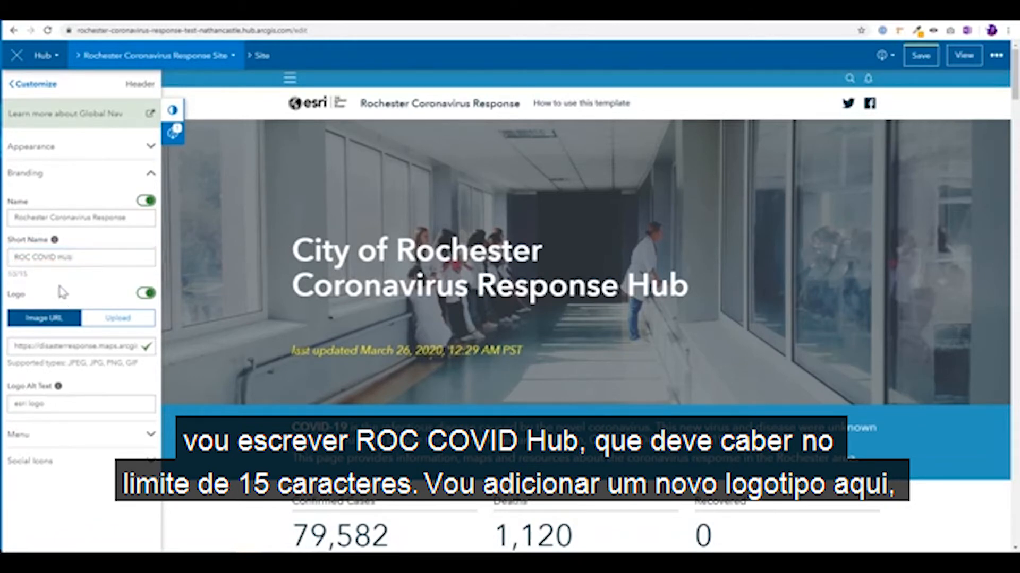
# Step: Replace the header logo's image URL with the copied cityofrochester.gov image address and set the logo alt text to "Rochester logo"
pyautogui.tripleClick(79, 348)
pyautogui.hotkey('ctrl', 'v')
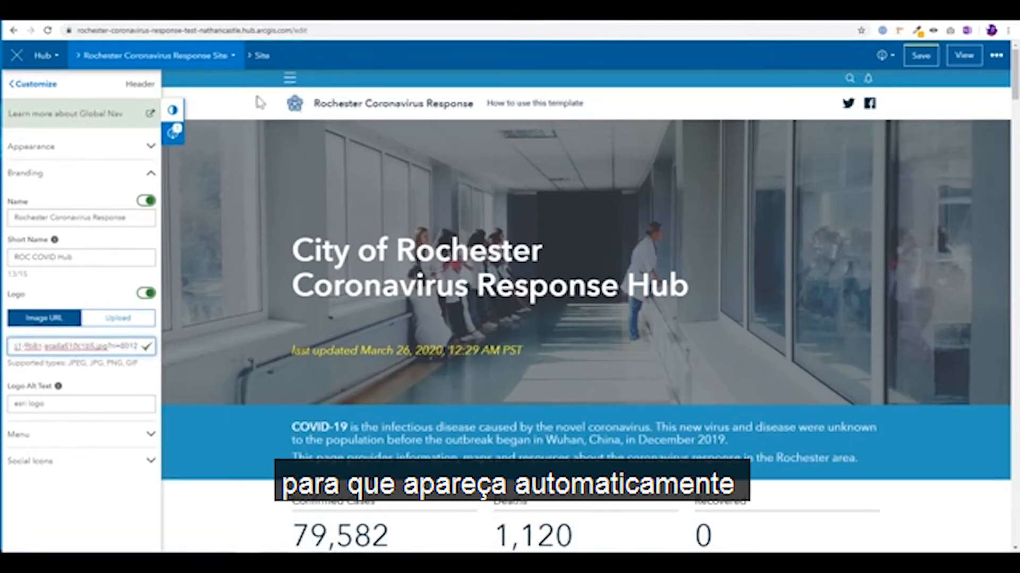
pyautogui.click(124, 361)
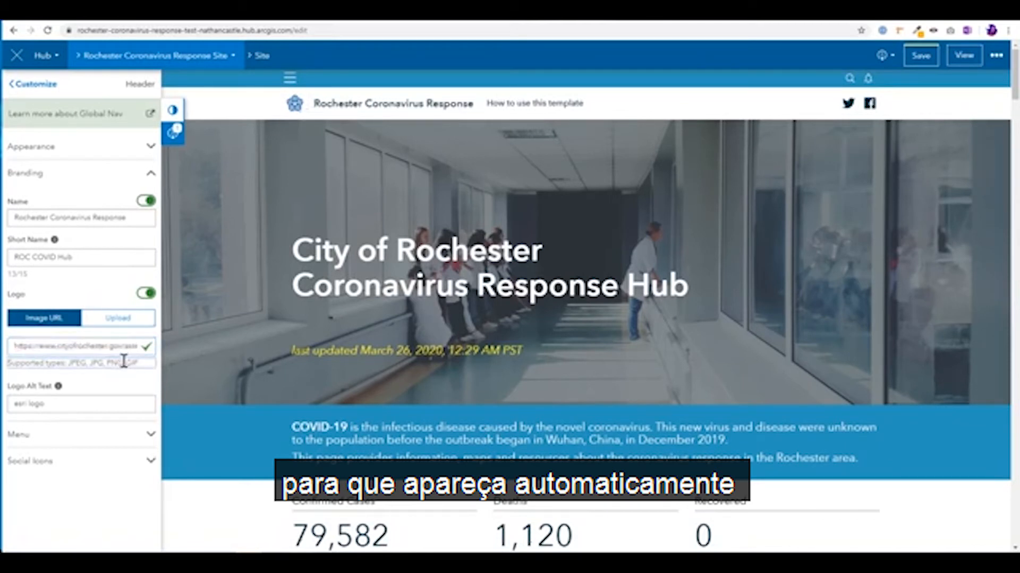
pyautogui.moveTo(109, 403); pyautogui.dragTo(12, 412)
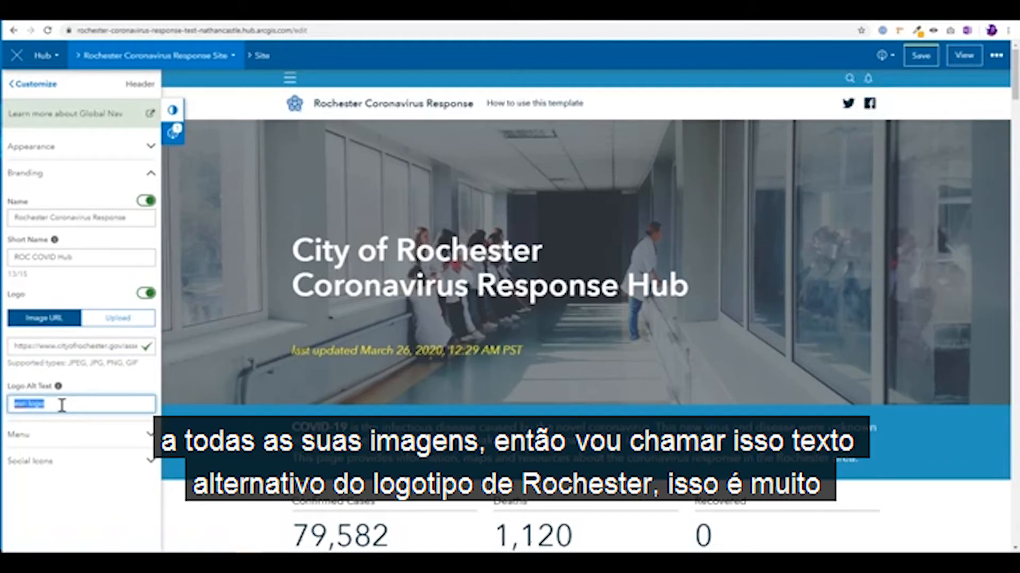
pyautogui.write('Roche')
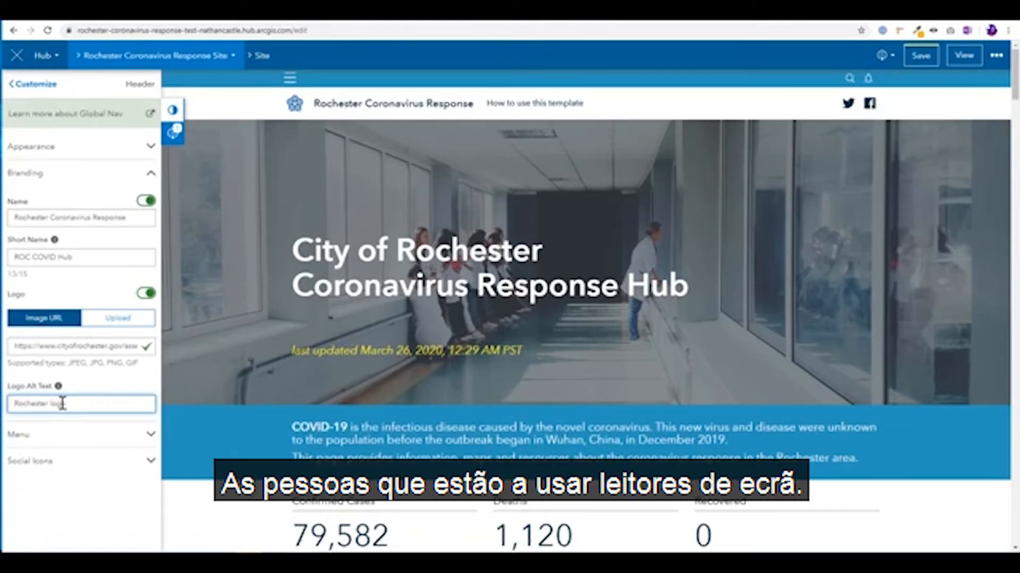
# Step: Preview the site in Colorblindly's Monochromacy / Achromatopsia and Green-Weak / Deuteranomaly modes, finishing on Trichromacy / Normal
pyautogui.click(172, 116)
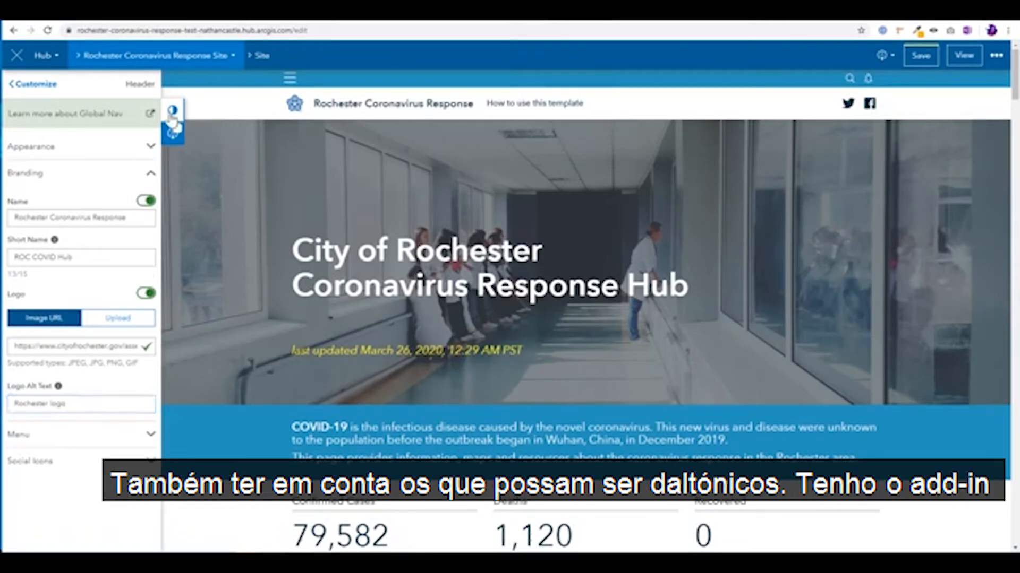
pyautogui.click(172, 115)
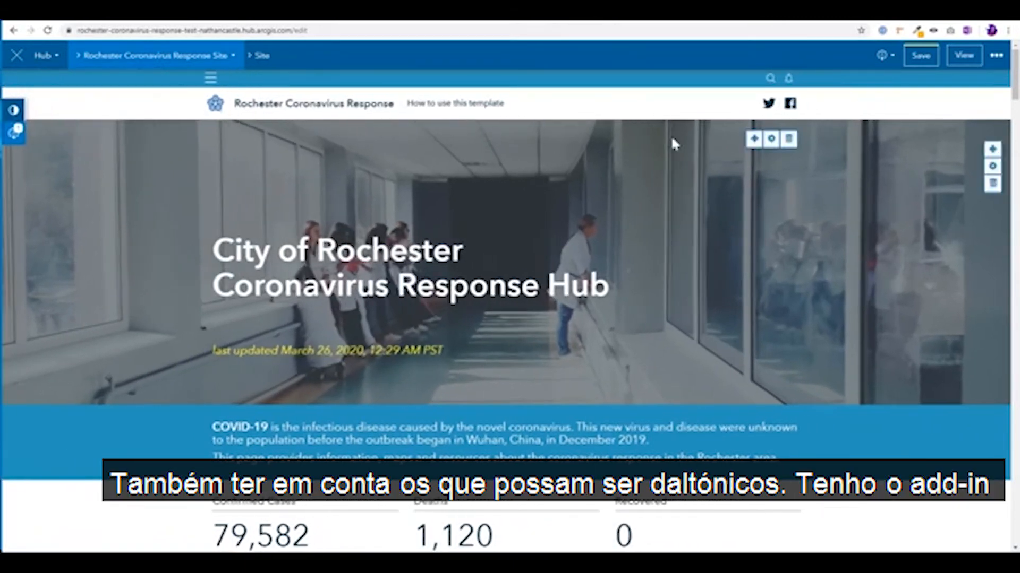
pyautogui.click(934, 33)
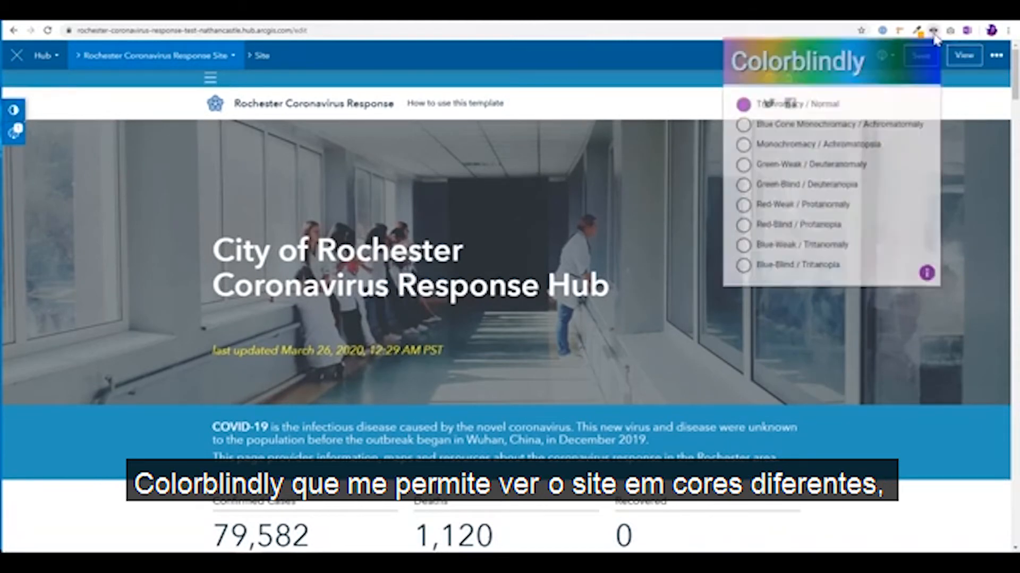
pyautogui.click(830, 133)
pyautogui.click(830, 145)
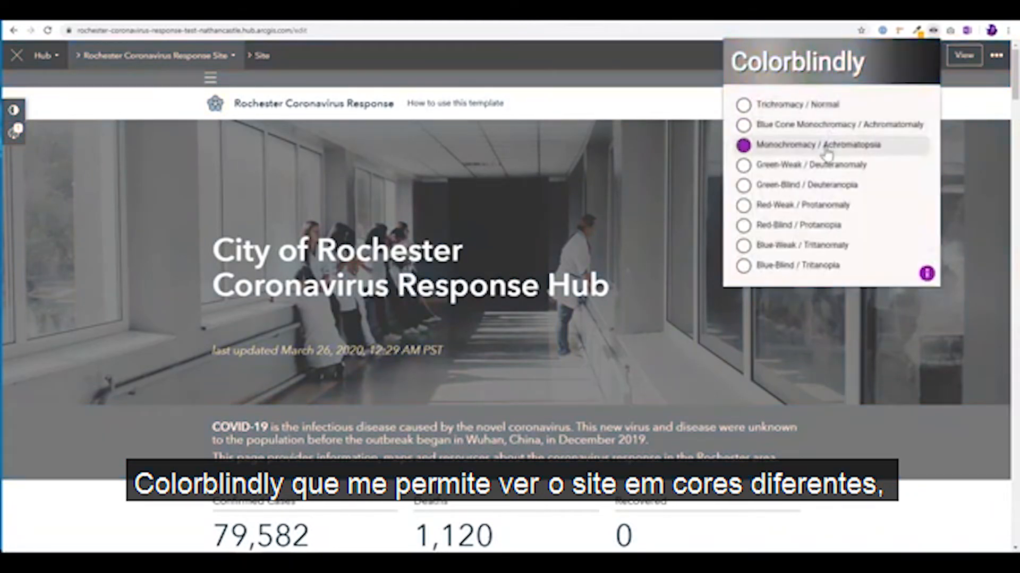
pyautogui.click(822, 169)
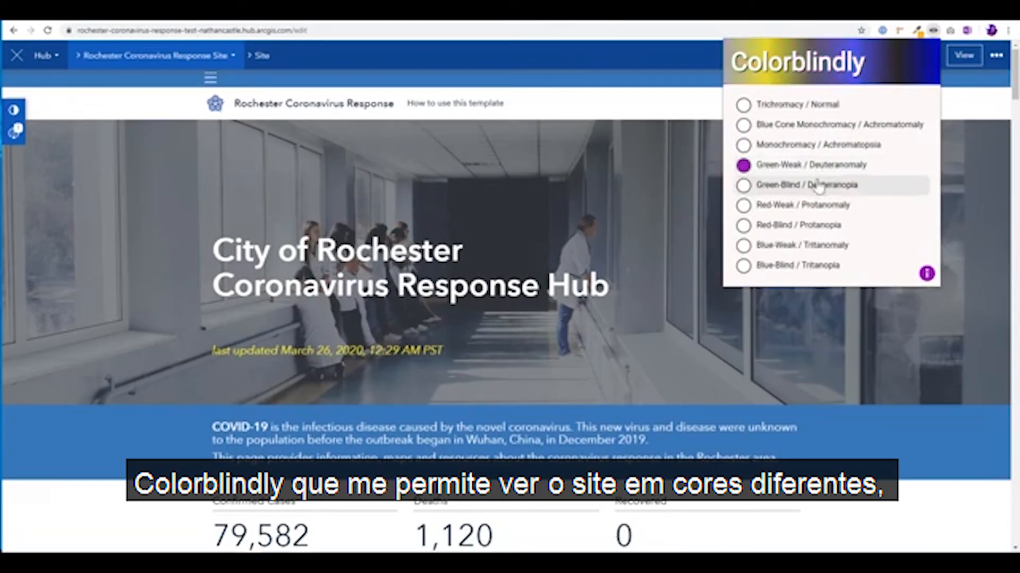
pyautogui.click(809, 151)
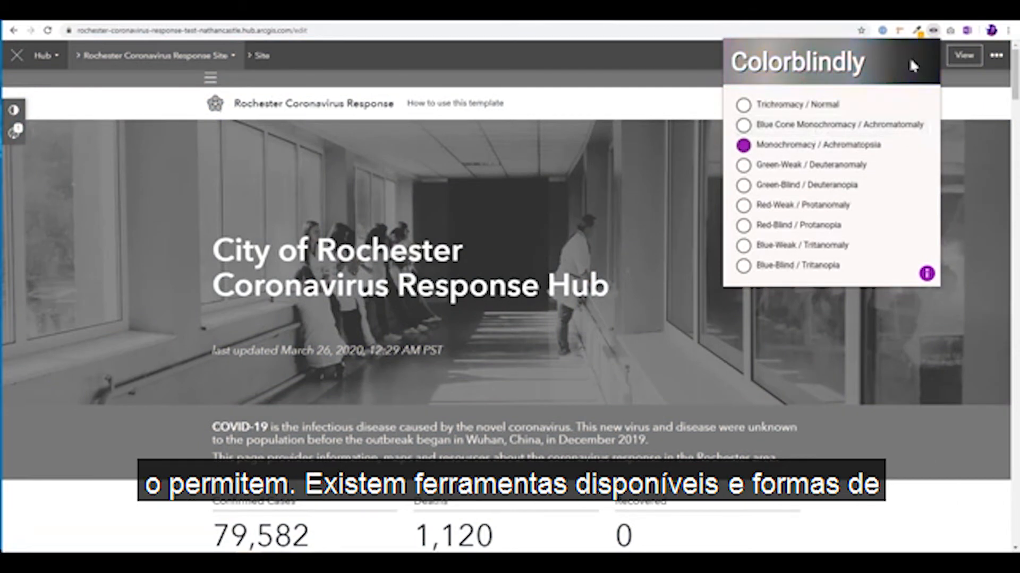
pyautogui.click(830, 106)
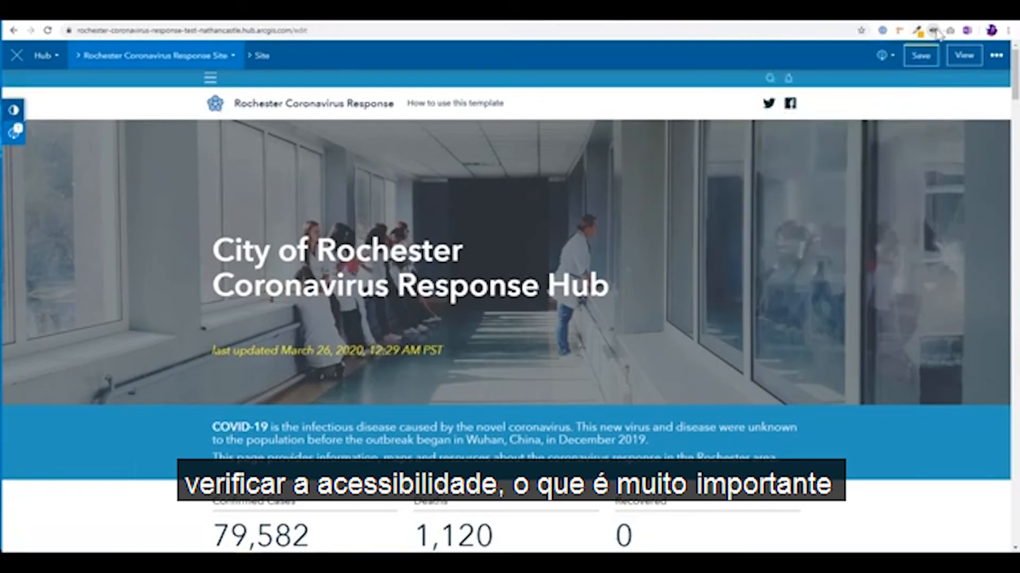
# Step: Return to the site's header settings and open the header's menu link options
pyautogui.click(16, 112)
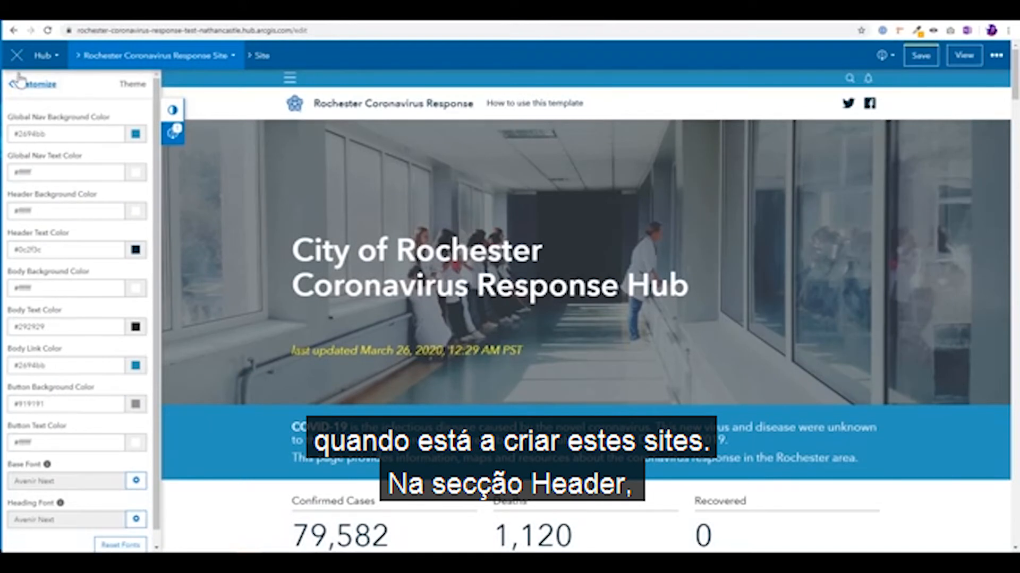
pyautogui.click(19, 82)
pyautogui.click(36, 142)
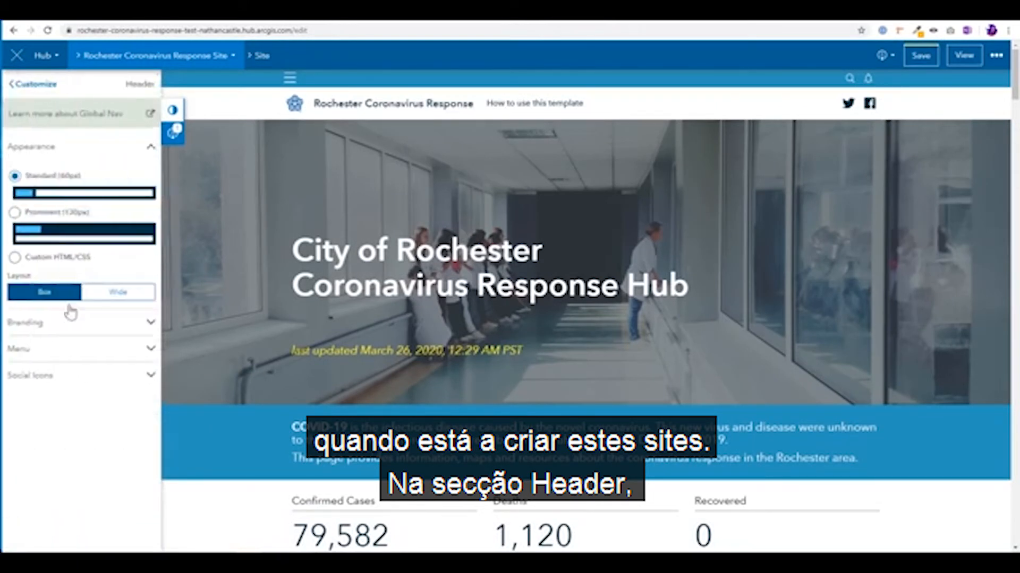
pyautogui.click(74, 326)
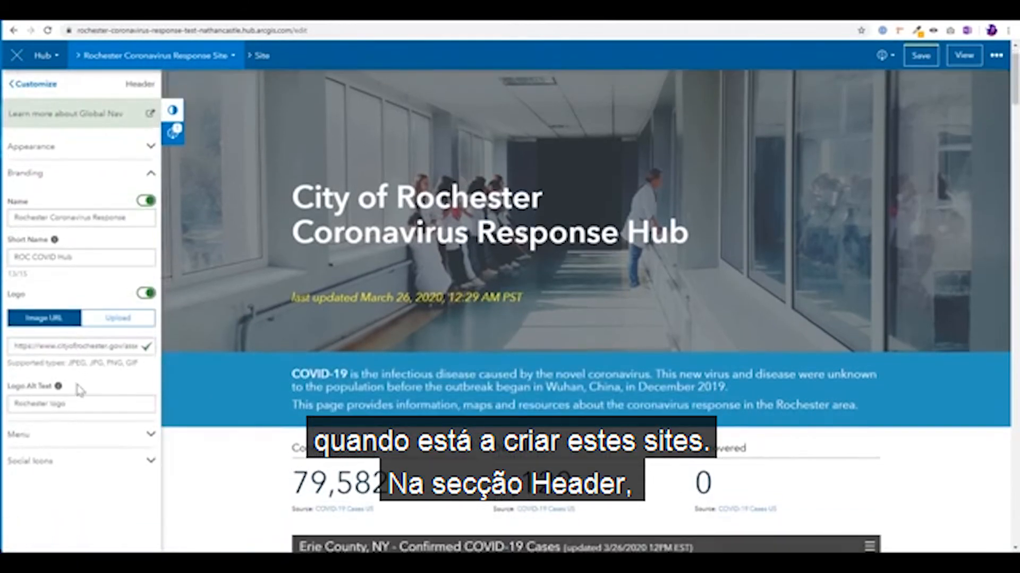
pyautogui.click(80, 437)
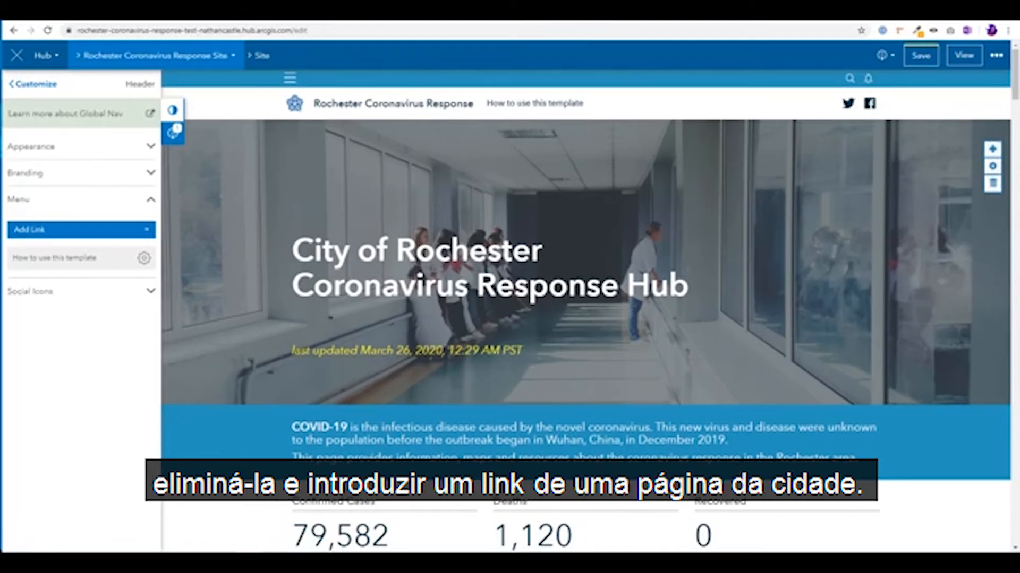
# Step: Load the cityofrochester.gov home page in the browser tab showing the logo, copy its address and return to the site editor
pyautogui.click(639, 20)
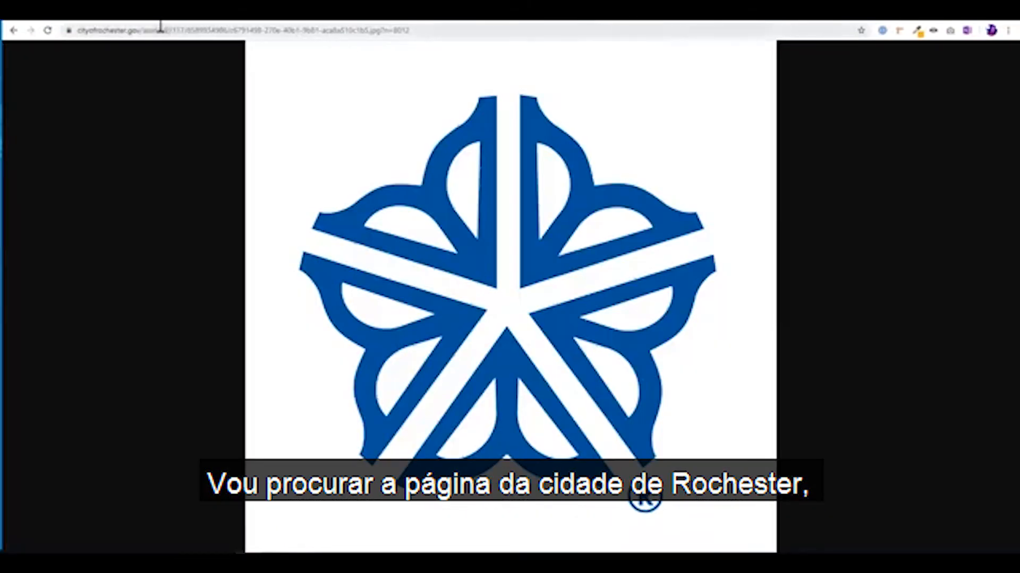
pyautogui.moveTo(141, 30); pyautogui.dragTo(591, 50)
pyautogui.press('BackSpace')
pyautogui.press('Return')
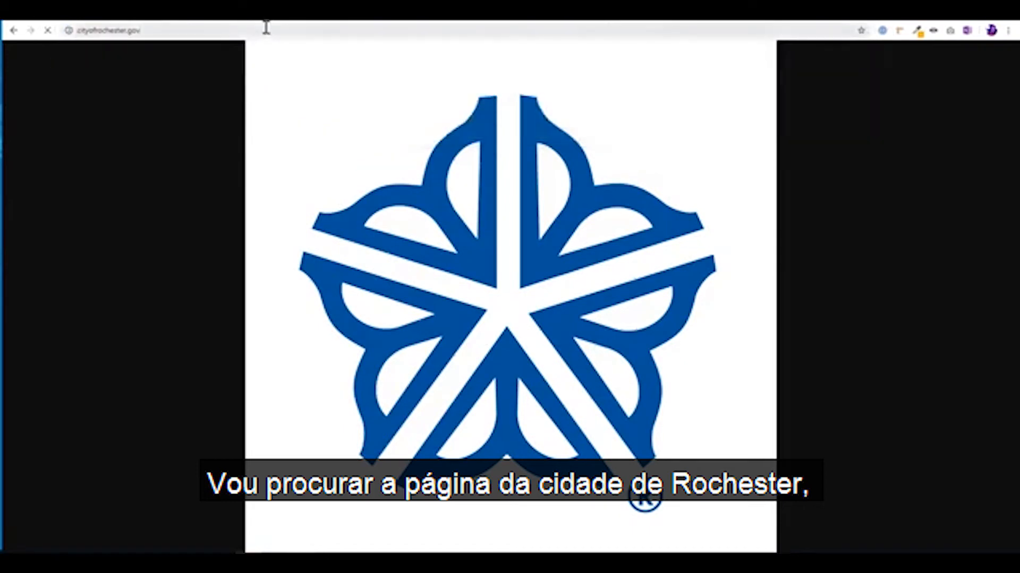
pyautogui.click(264, 27)
pyautogui.hotkey('ctrl', 'c')
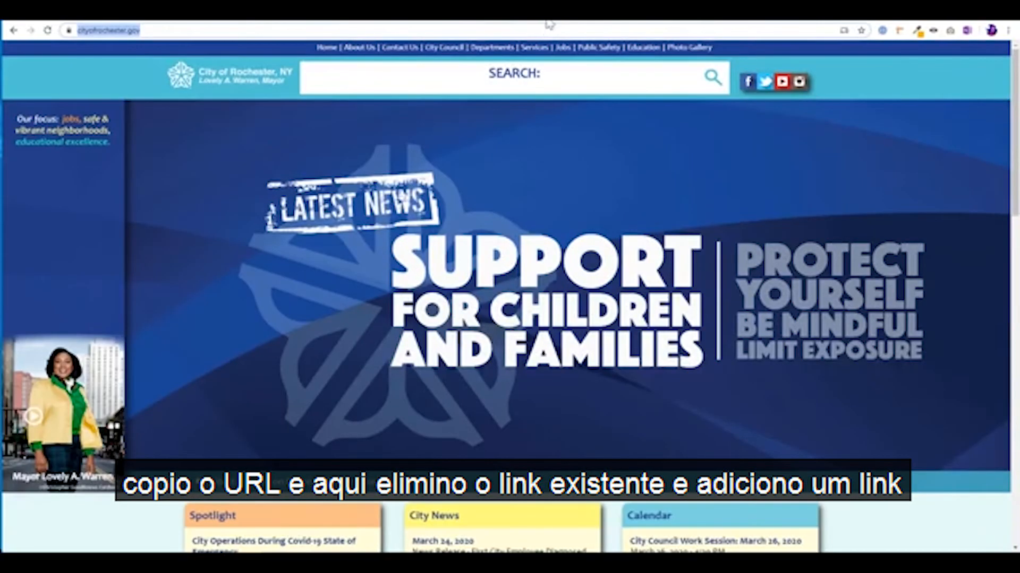
pyautogui.click(537, 22)
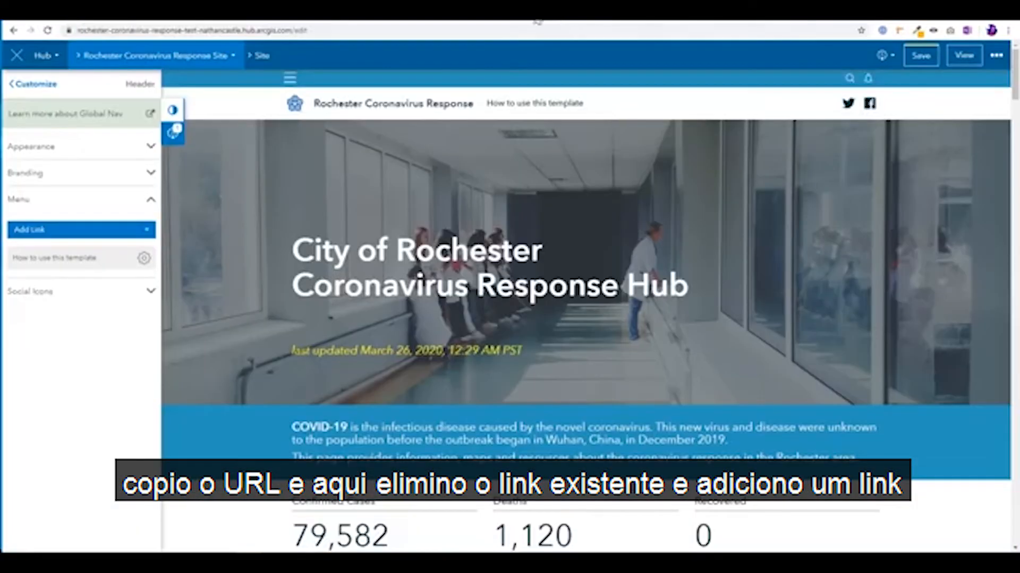
pyautogui.click(143, 258)
pyautogui.click(136, 292)
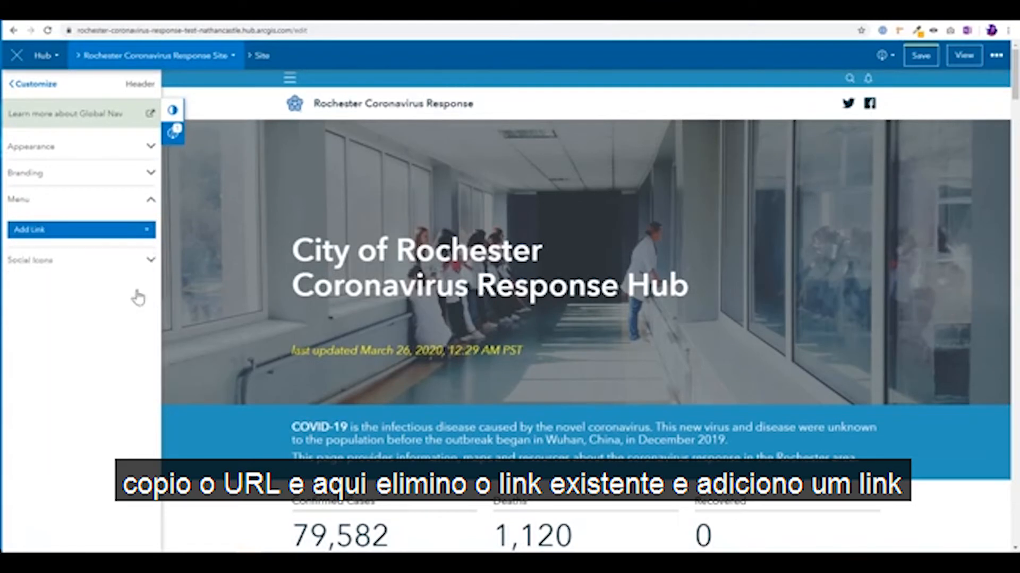
pyautogui.click(143, 234)
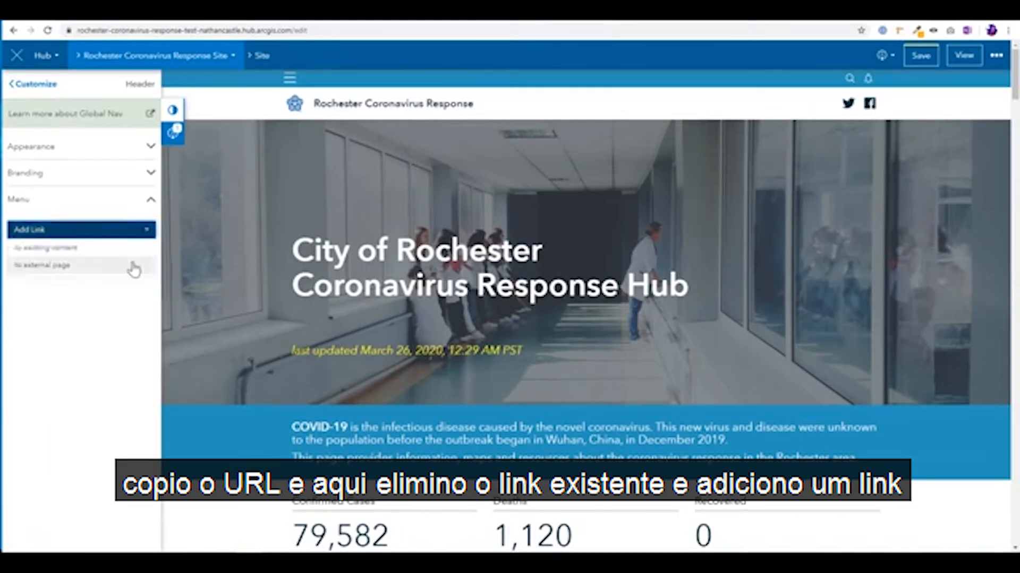
pyautogui.click(91, 268)
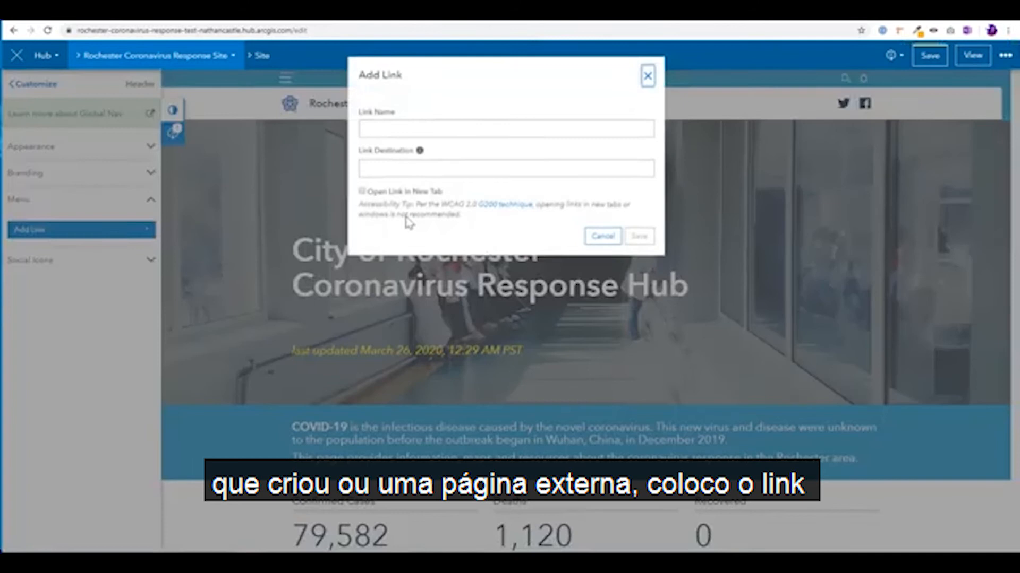
pyautogui.click(461, 132)
pyautogui.hotkey('ctrl', 'v')
pyautogui.moveTo(475, 130); pyautogui.dragTo(246, 137)
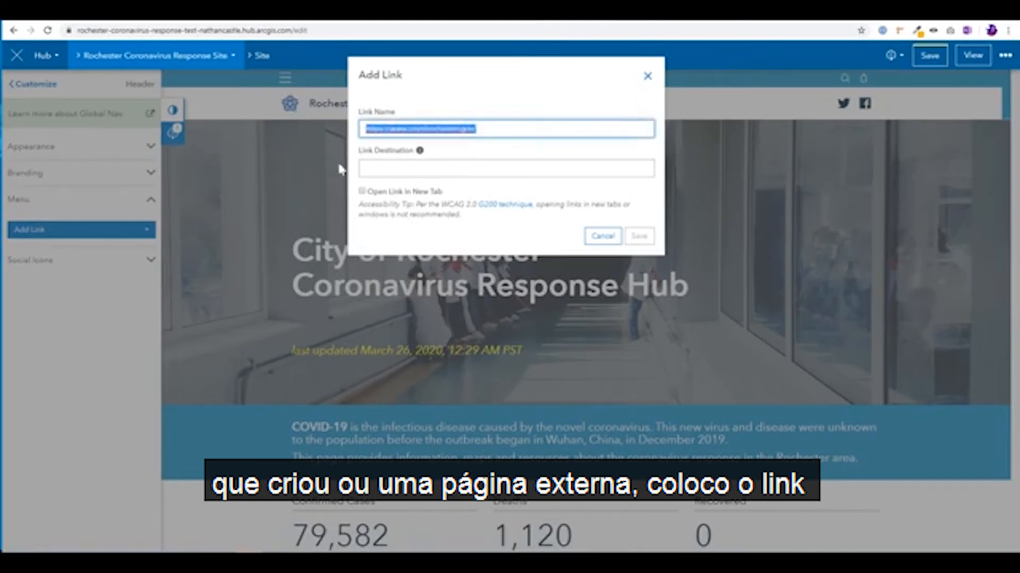
pyautogui.hotkey('ctrl', 'x')
pyautogui.click(371, 164)
pyautogui.hotkey('ctrl', 'v')
pyautogui.click(384, 132)
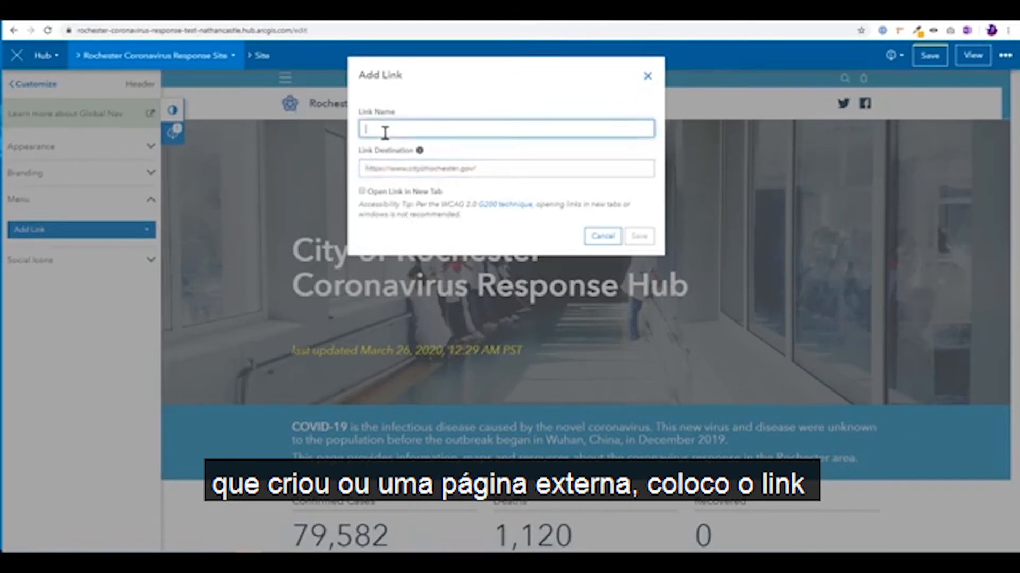
pyautogui.write('City Home')
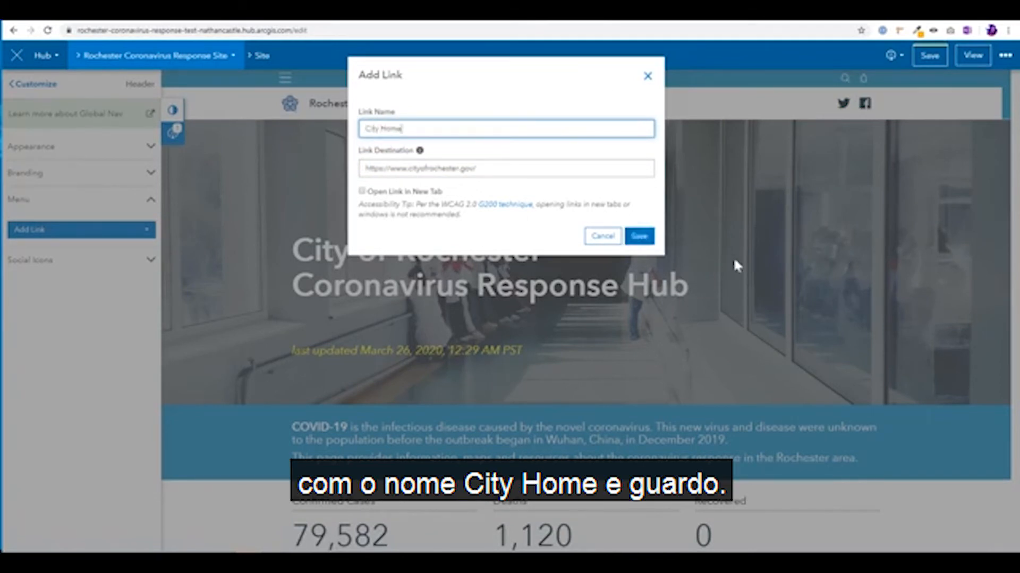
pyautogui.click(639, 238)
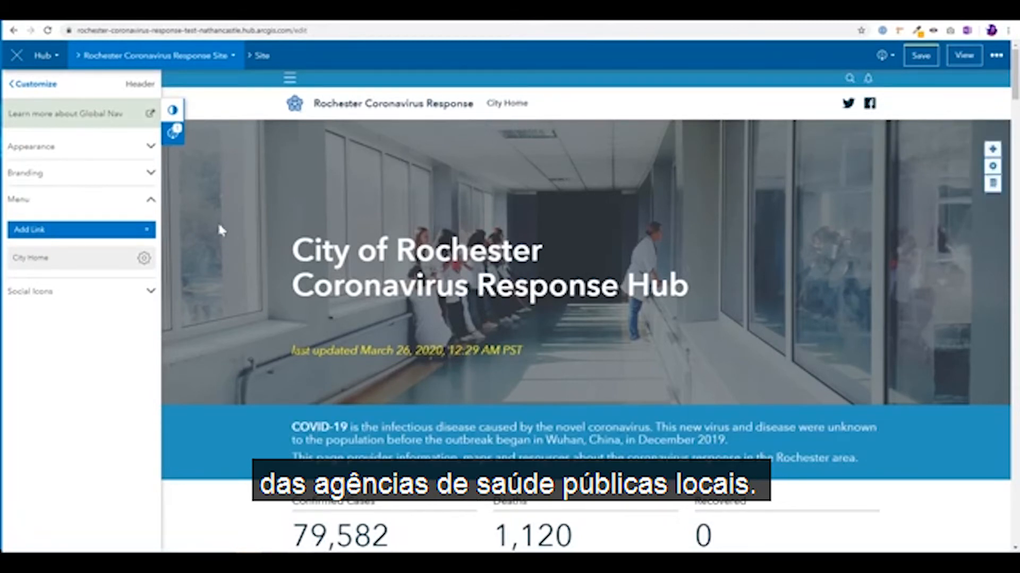
# Step: Enable the Instagram social icon in the header and return to the list of customization sections
pyautogui.click(117, 293)
pyautogui.click(144, 335)
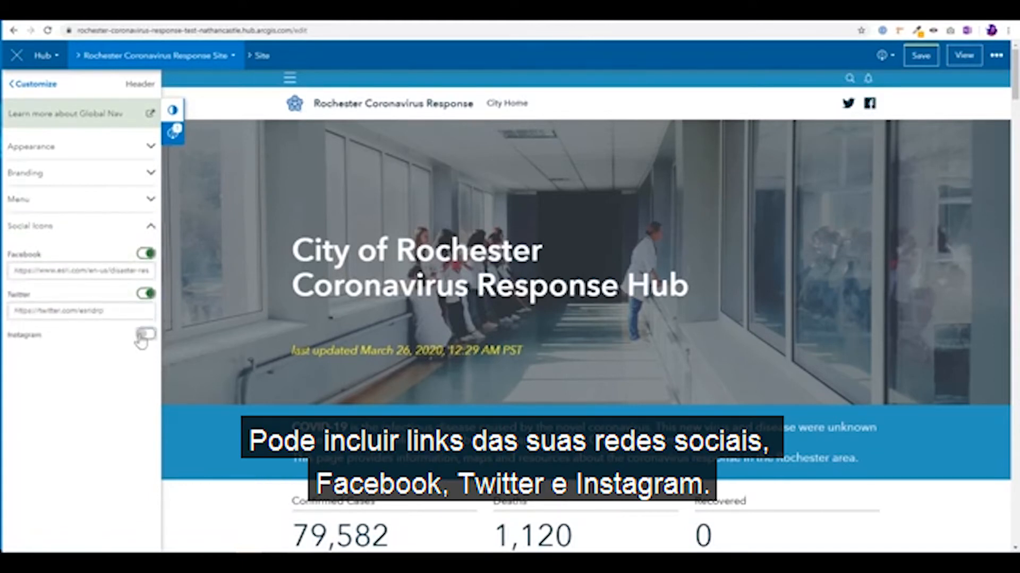
pyautogui.click(143, 335)
pyautogui.click(142, 336)
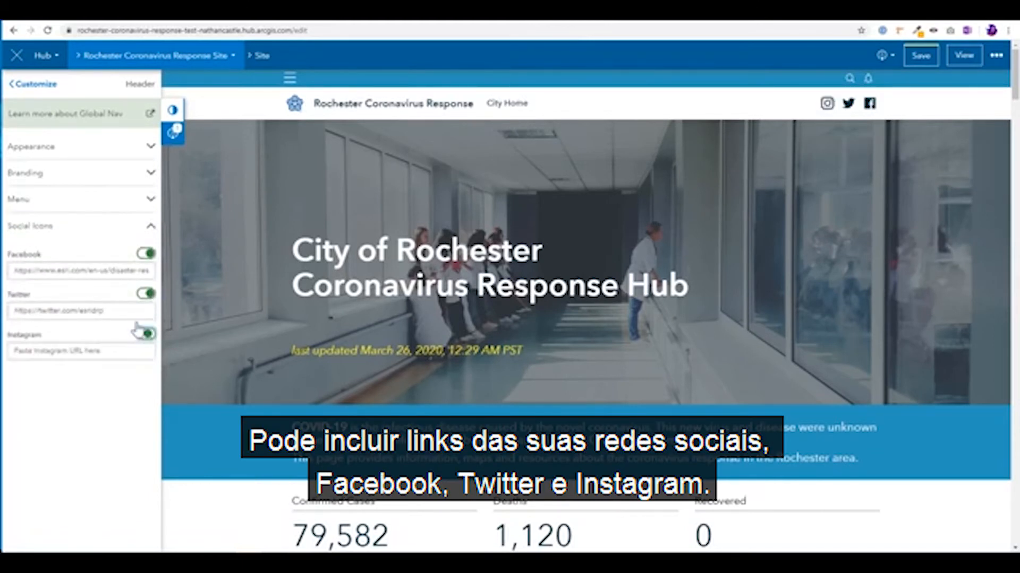
pyautogui.click(55, 92)
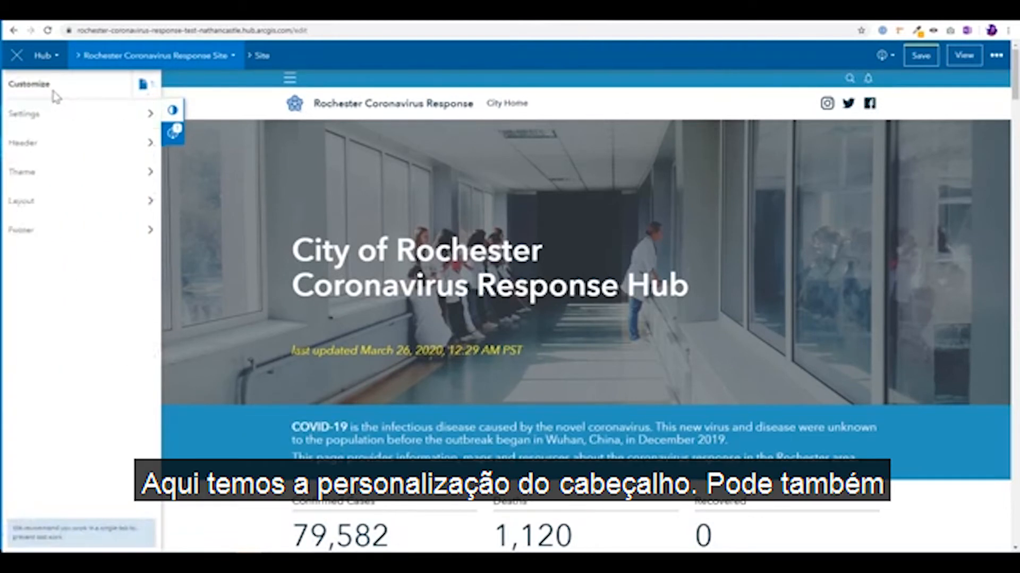
# Step: Try the Custom HTML/CSS header appearance, switch back to Standard (60px) and return to the list of customization sections
pyautogui.click(59, 153)
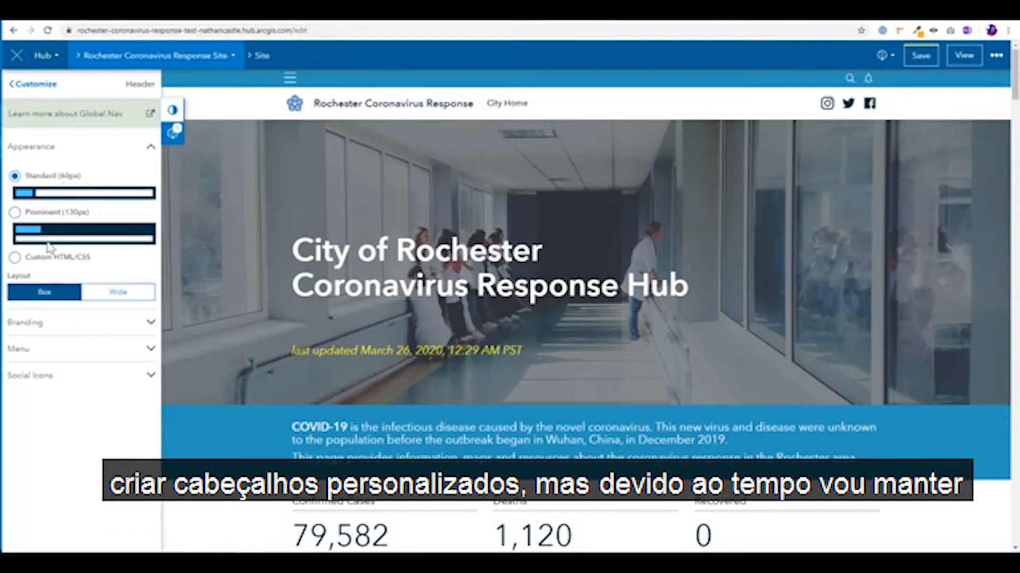
pyautogui.click(51, 259)
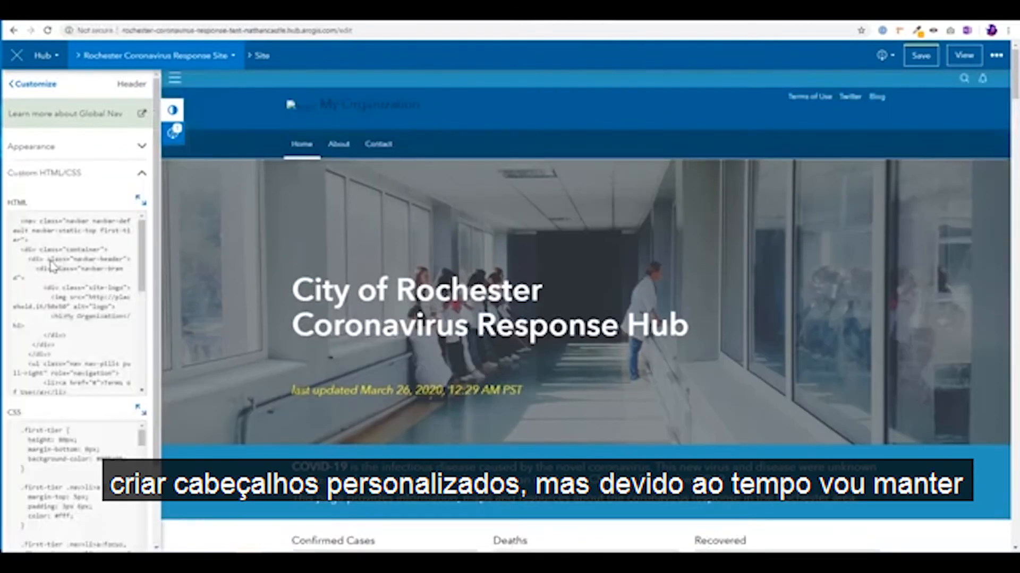
pyautogui.click(51, 173)
pyautogui.click(51, 151)
pyautogui.click(56, 177)
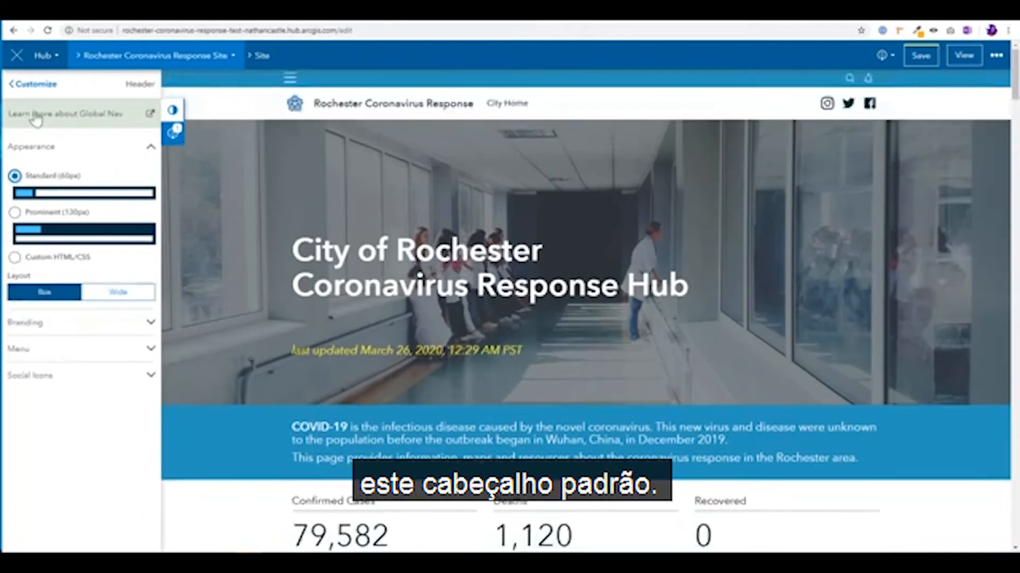
pyautogui.click(30, 86)
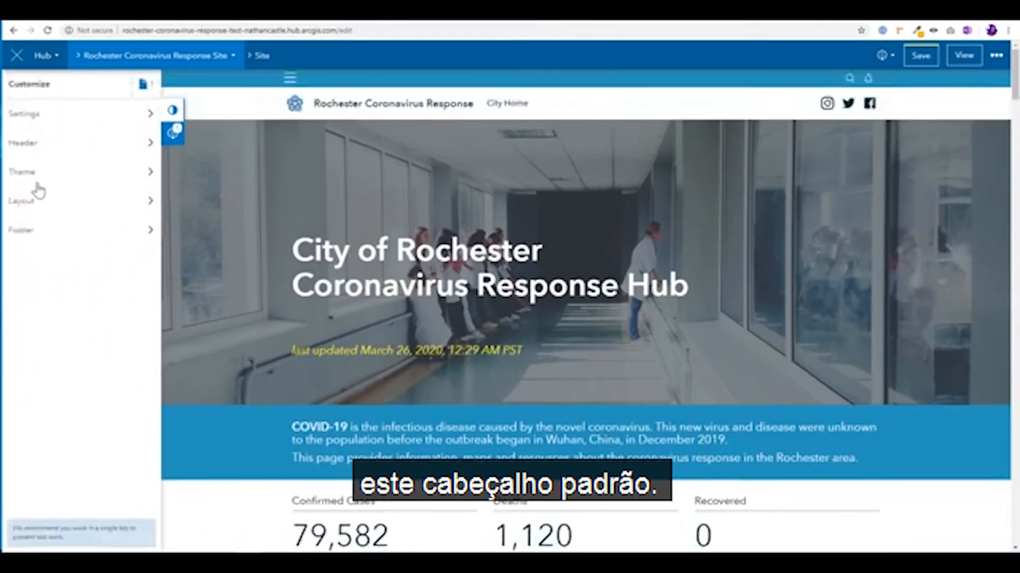
# Step: Open the footer settings, try the None option for the site's footer and switch it back to Custom
pyautogui.click(43, 232)
pyautogui.scroll(-20, 234, 382)
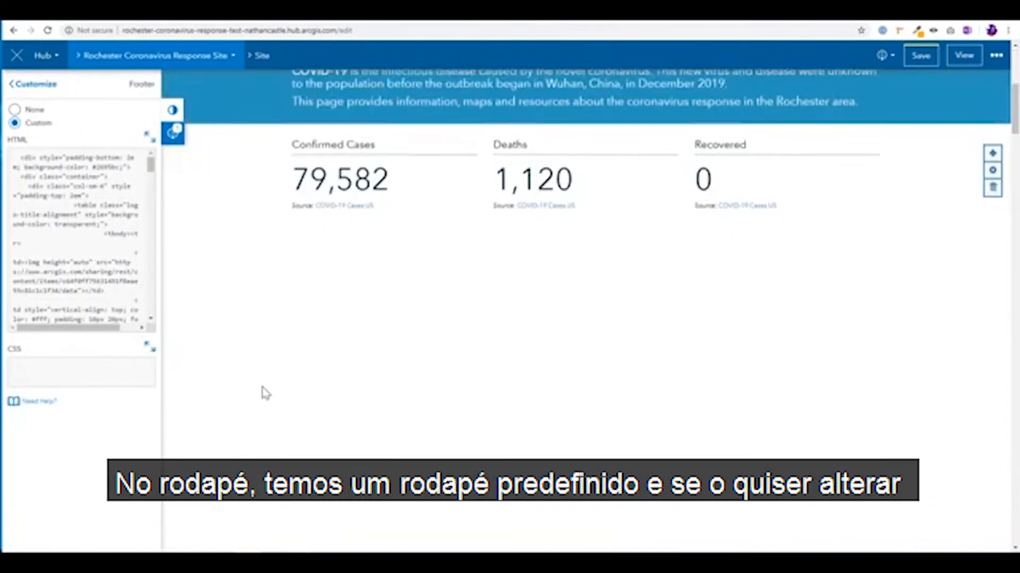
pyautogui.scroll(-10, 250, 389)
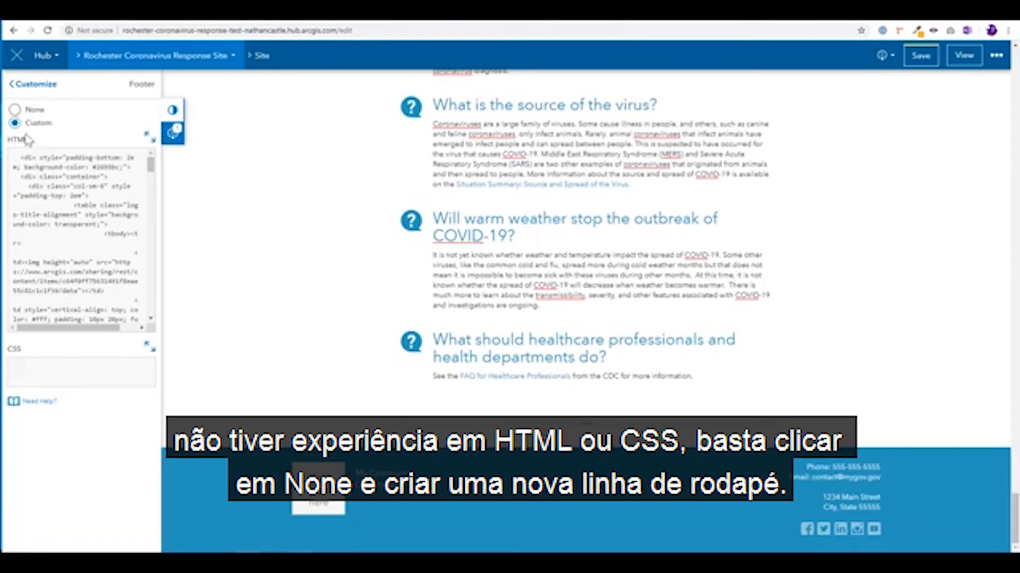
pyautogui.click(16, 111)
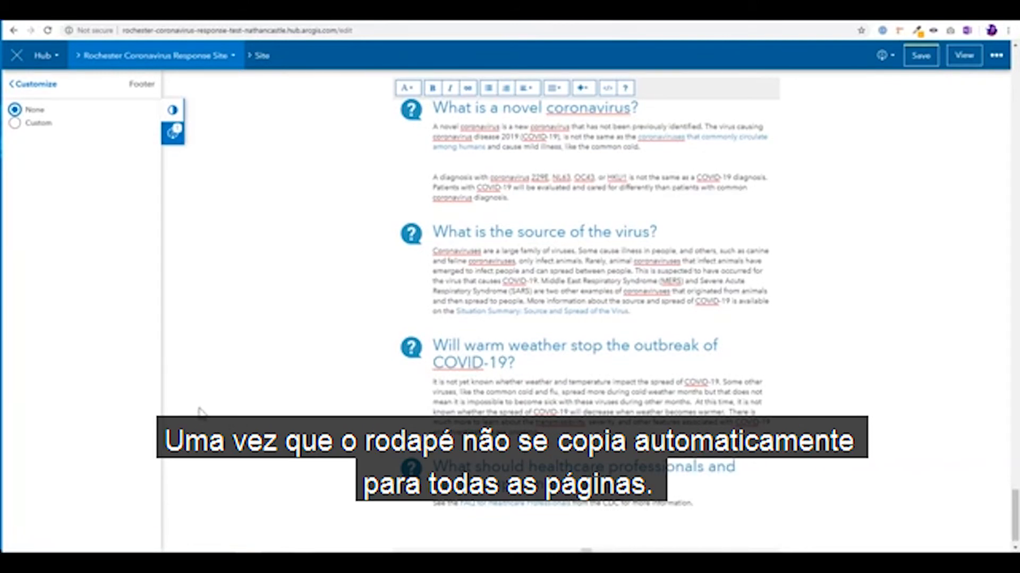
pyautogui.click(46, 126)
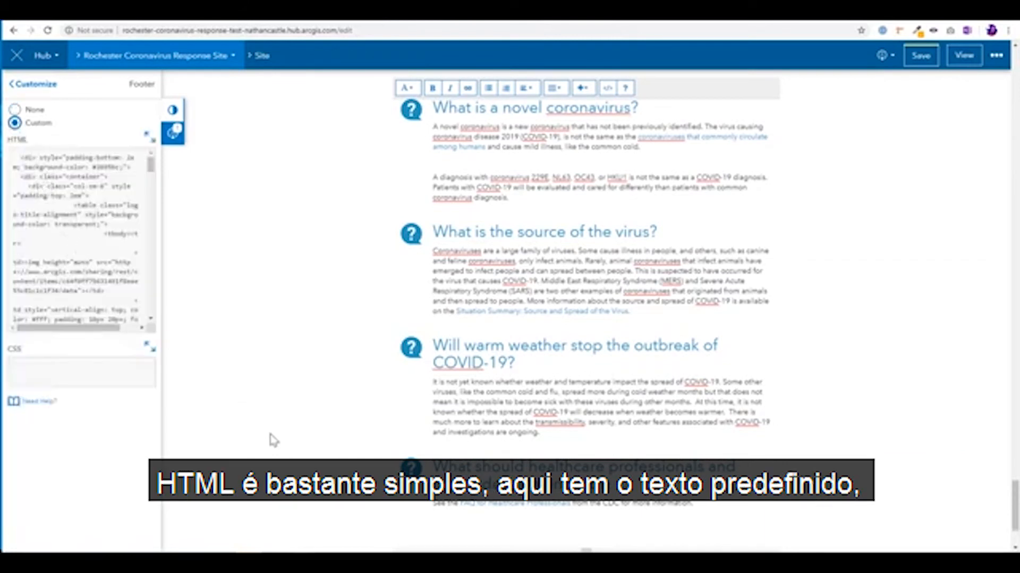
pyautogui.scroll(-3, 272, 440)
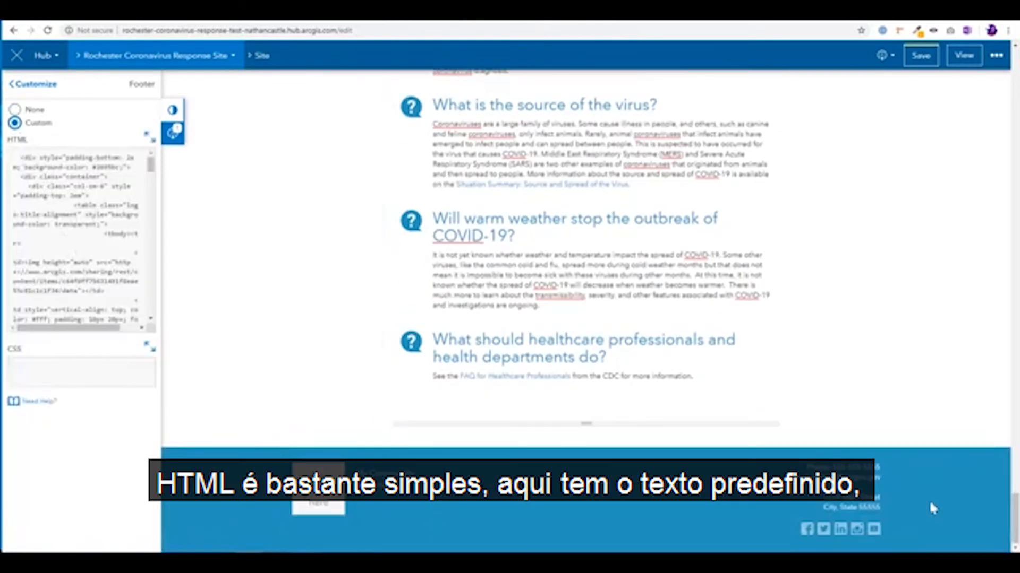
# Step: Examine the custom footer's HTML, including the mailto link and displayed contact e-mail, and close the code without applying changes
pyautogui.click(66, 201)
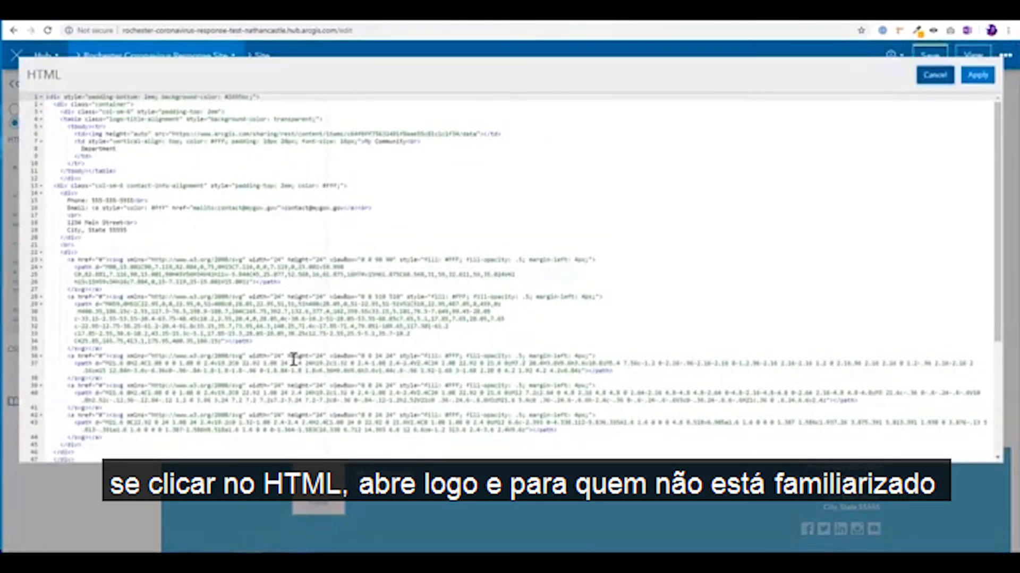
pyautogui.scroll(-5, 293, 359)
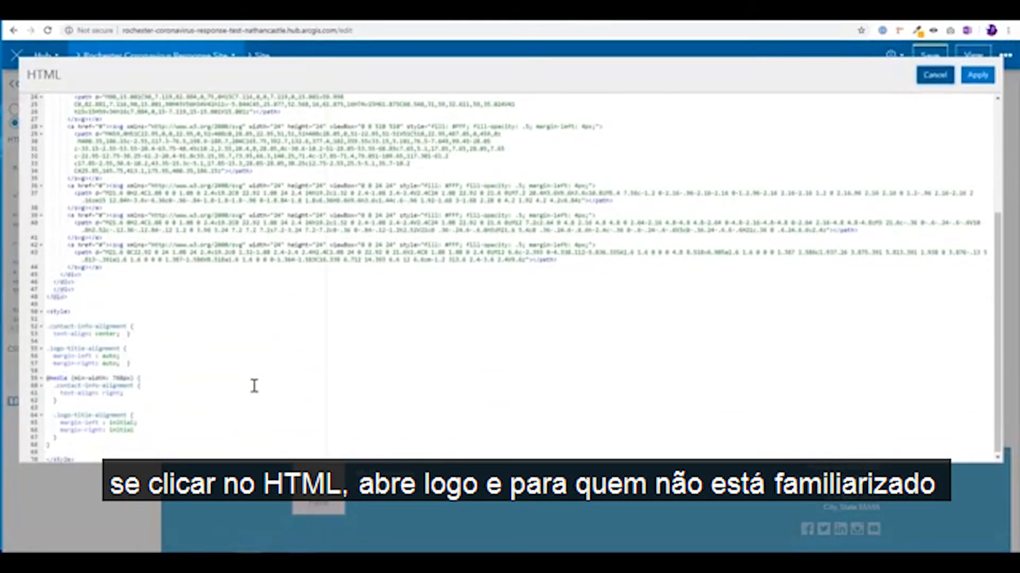
pyautogui.scroll(5, 255, 386)
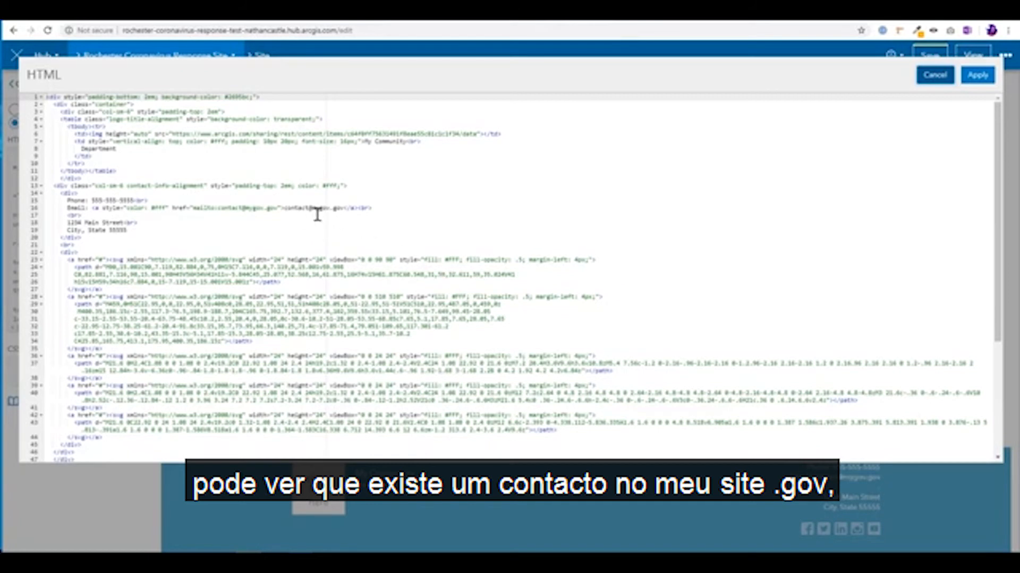
pyautogui.click(339, 214)
pyautogui.moveTo(347, 208); pyautogui.dragTo(285, 208)
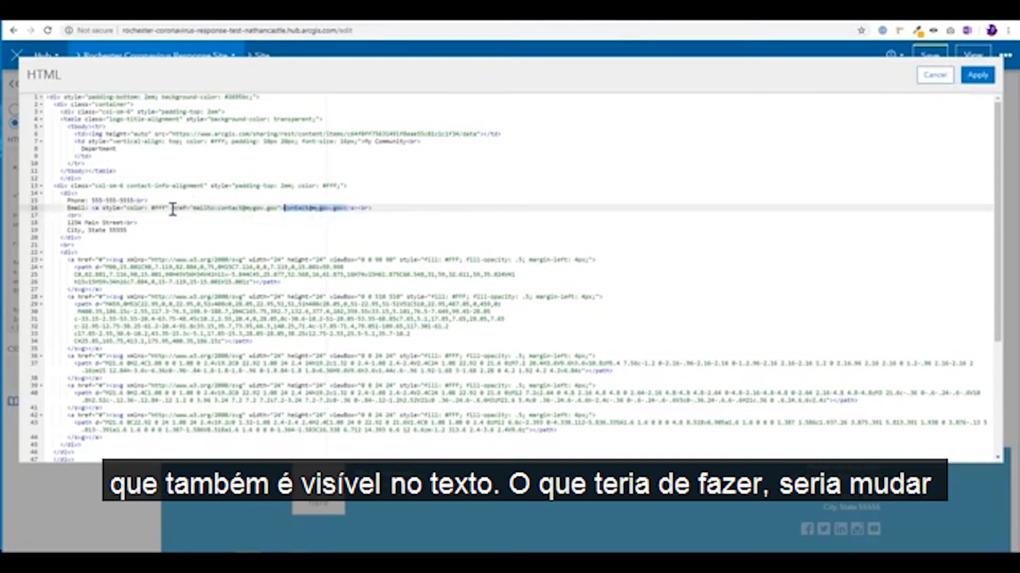
pyautogui.click(196, 209)
pyautogui.moveTo(229, 209)
pyautogui.mouseDown()
pyautogui.moveTo(262, 209)
pyautogui.moveTo(221, 210)
pyautogui.mouseUp()
pyautogui.click(264, 209)
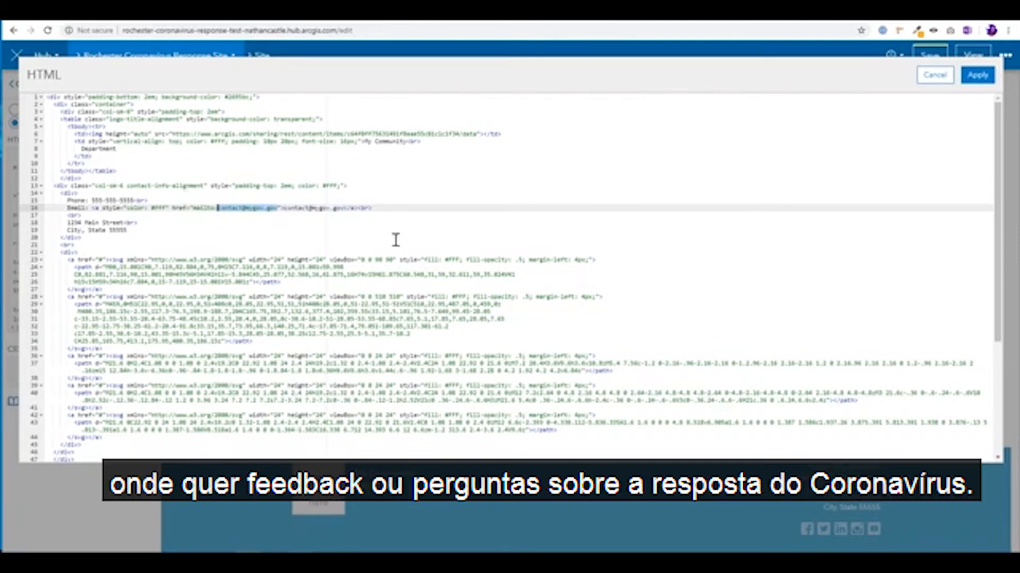
pyautogui.click(933, 77)
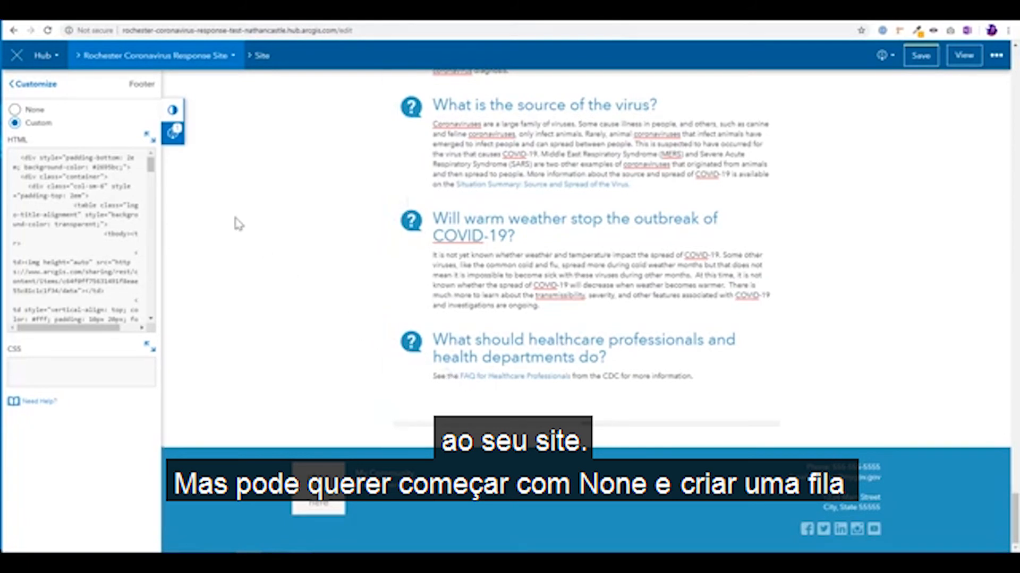
# Step: Try the footer without content once more, restore the Custom option and return to the customization sections
pyautogui.click(34, 110)
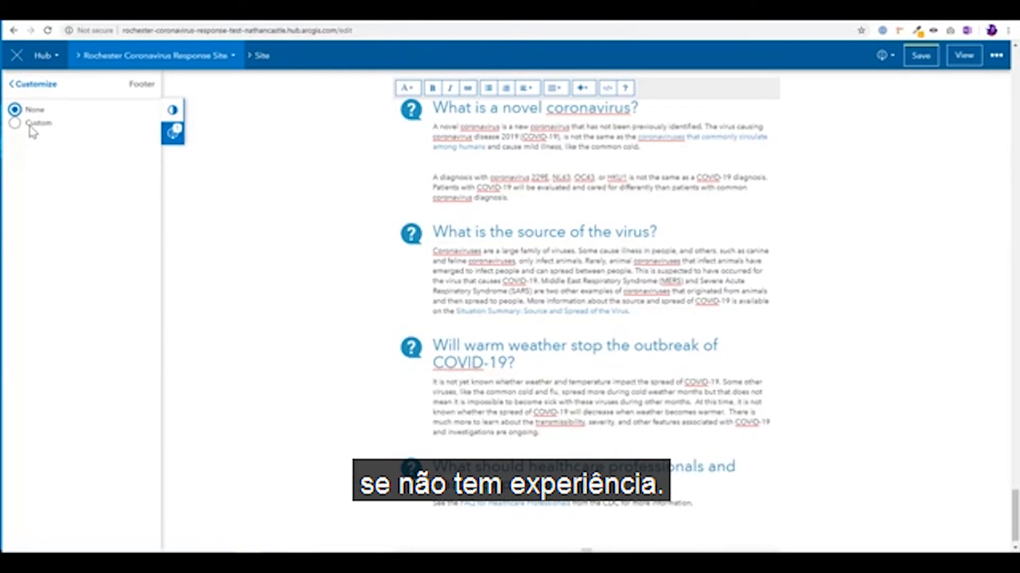
pyautogui.click(30, 123)
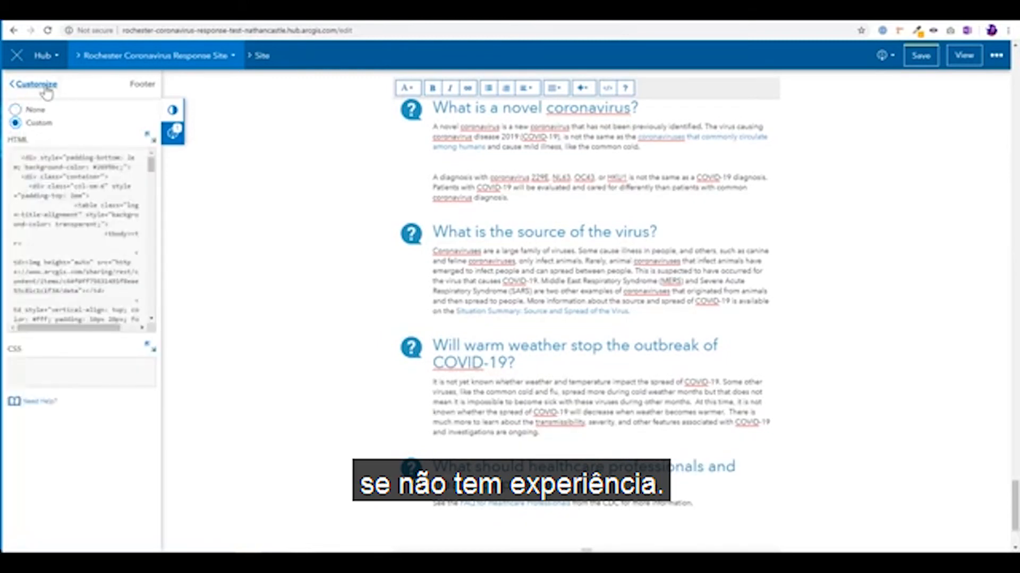
pyautogui.click(37, 84)
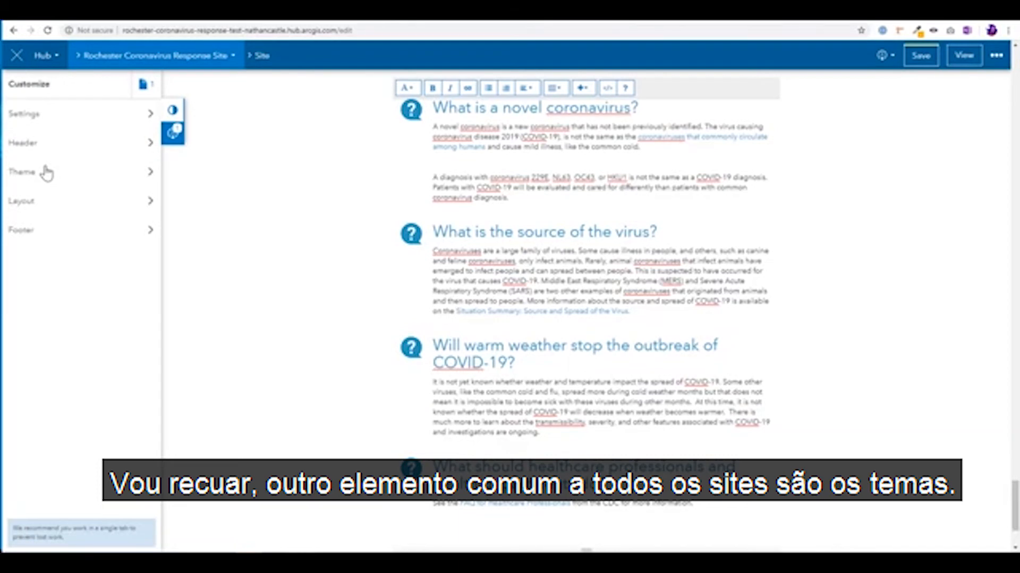
# Step: In the theme settings, set the Global Nav Background Color to #1862A4, sampled from the header logo with the page color picker
pyautogui.click(45, 171)
pyautogui.scroll(5, 307, 347)
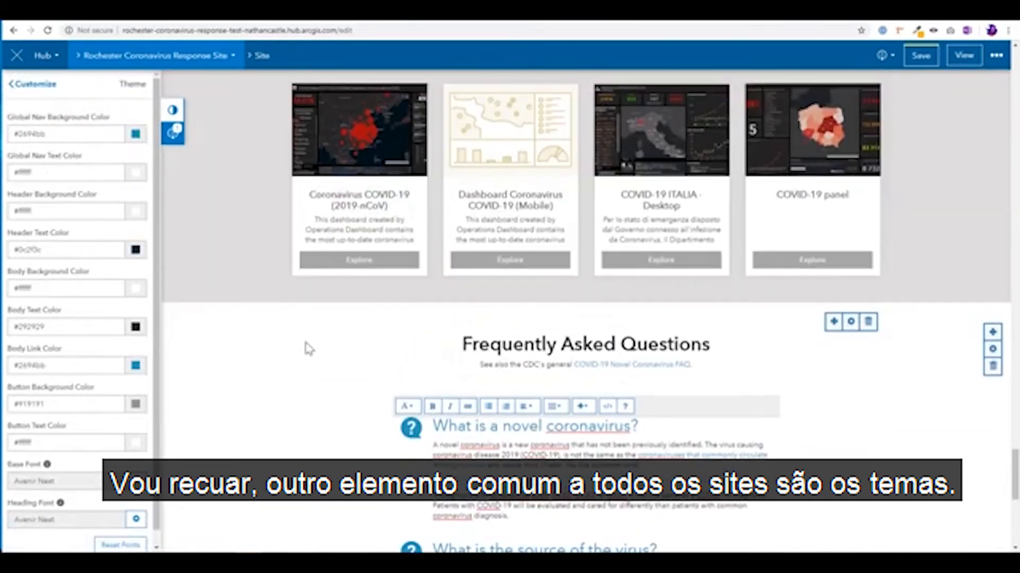
pyautogui.scroll(20, 307, 347)
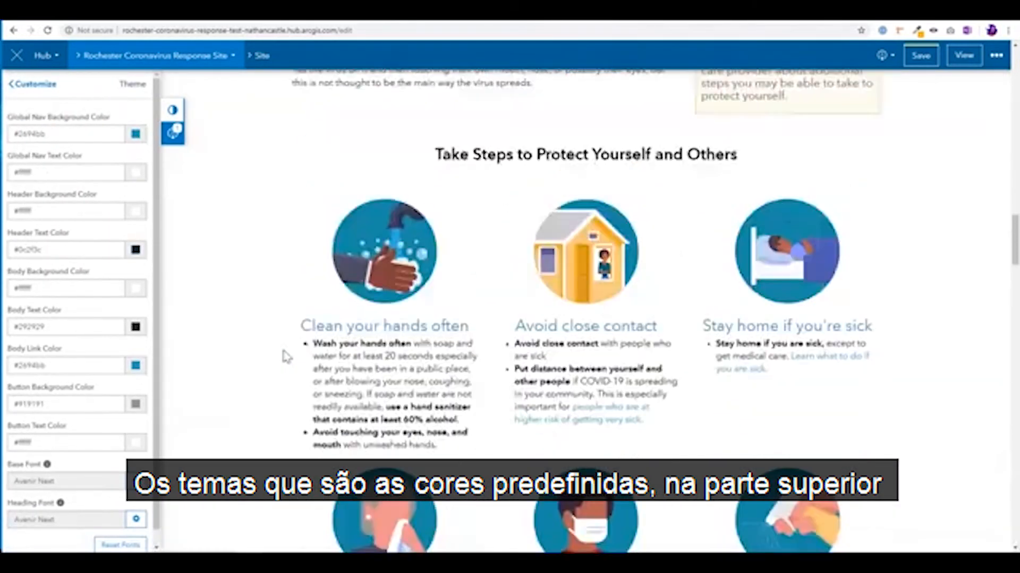
pyautogui.scroll(15, 287, 357)
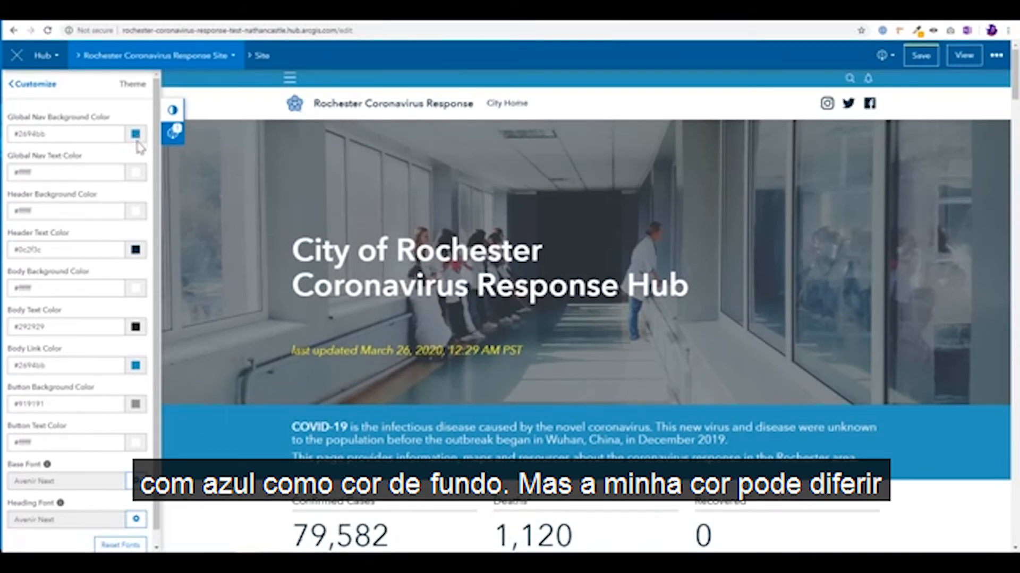
pyautogui.click(916, 31)
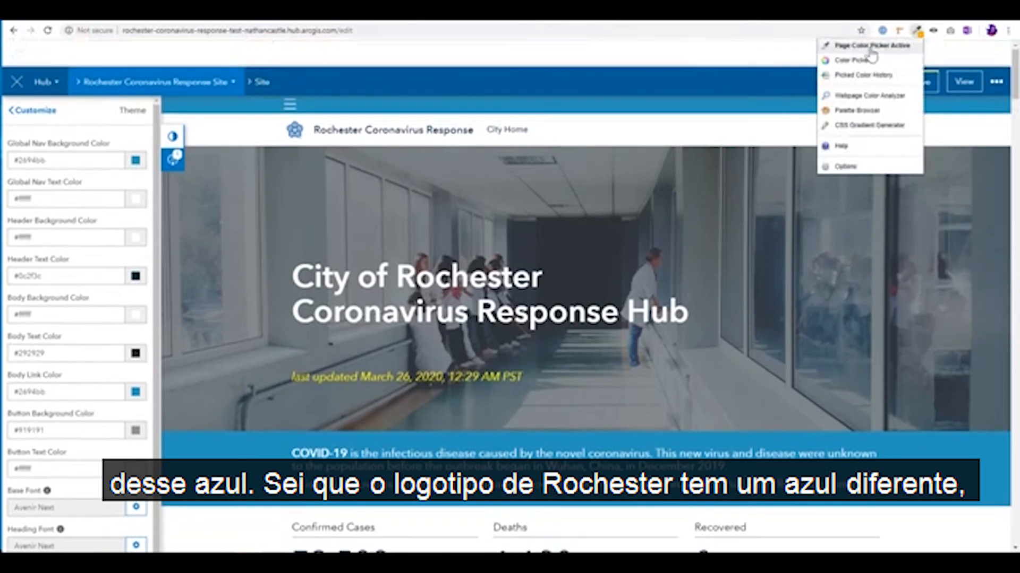
pyautogui.click(295, 130)
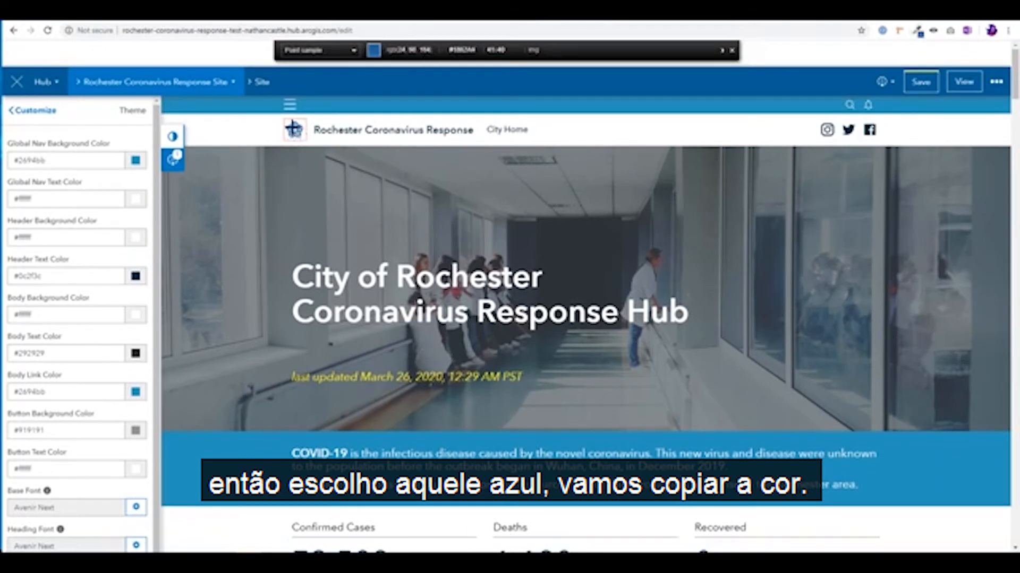
pyautogui.click(295, 129)
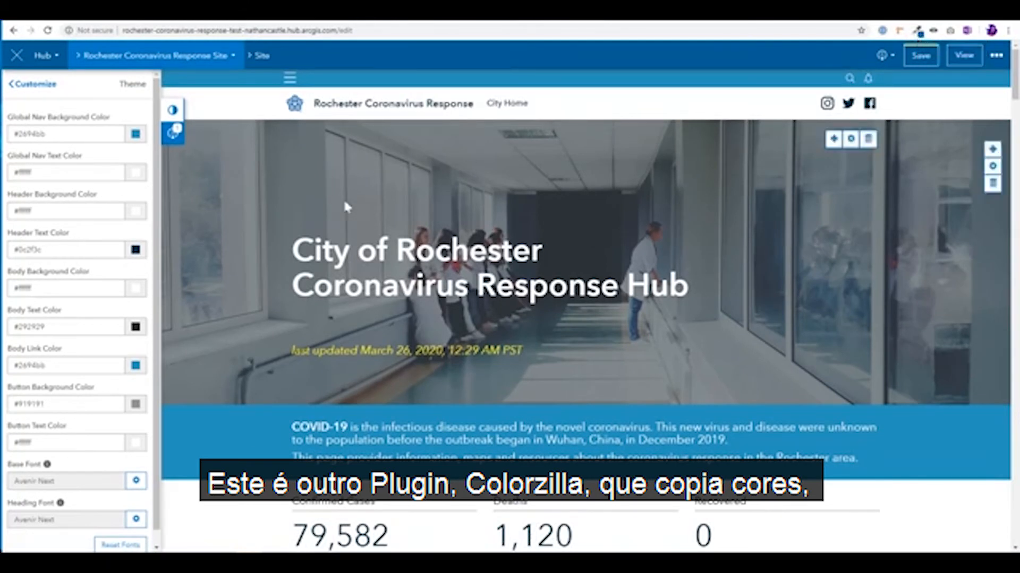
pyautogui.doubleClick(76, 135)
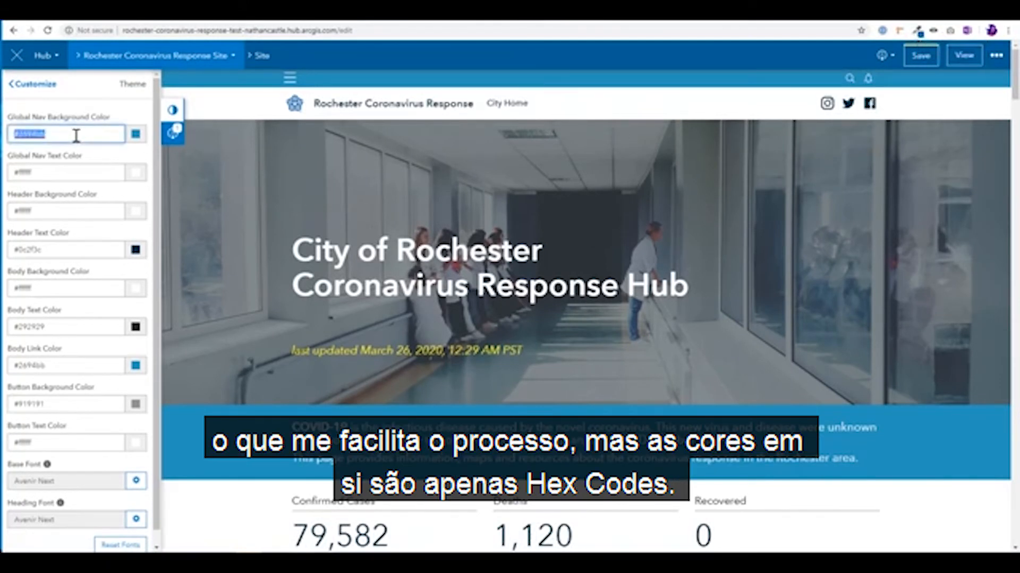
pyautogui.hotkey('ctrl', 'v')
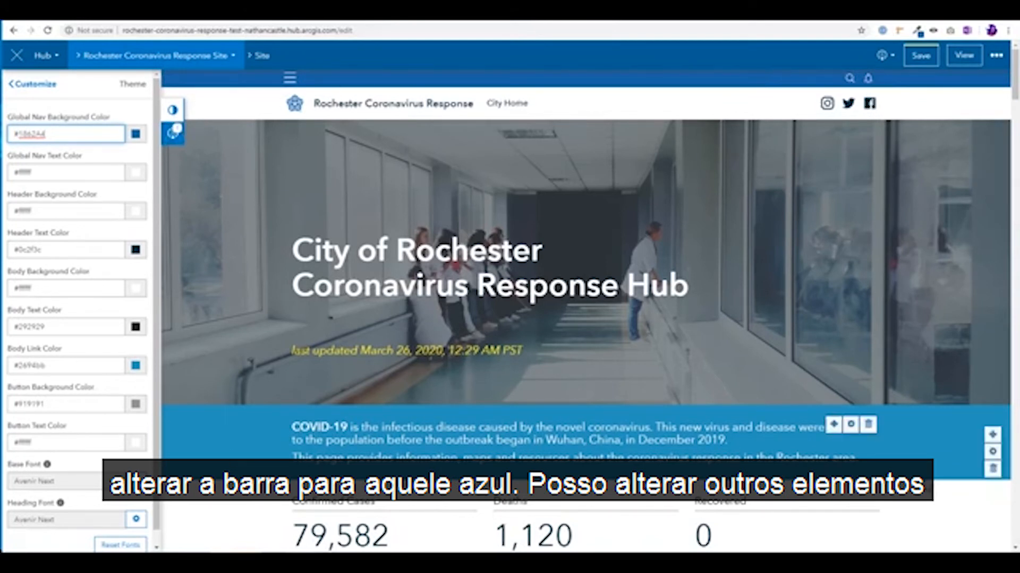
# Step: Set the background color of the COVID-19 introduction row to #1862A4 and save the site
pyautogui.click(993, 453)
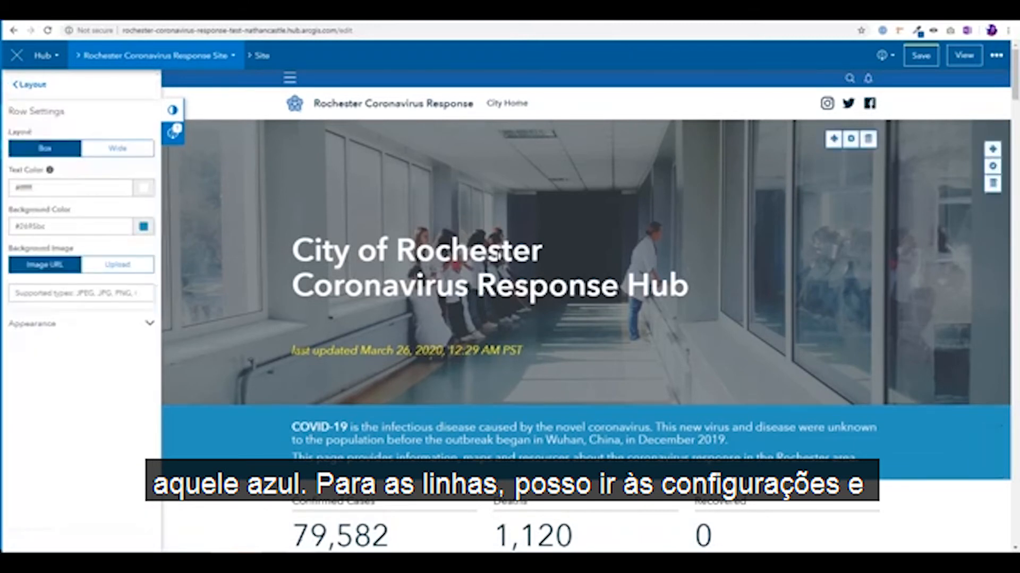
pyautogui.click(122, 219)
pyautogui.hotkey('ctrl', 'a')
pyautogui.hotkey('ctrl', 'v')
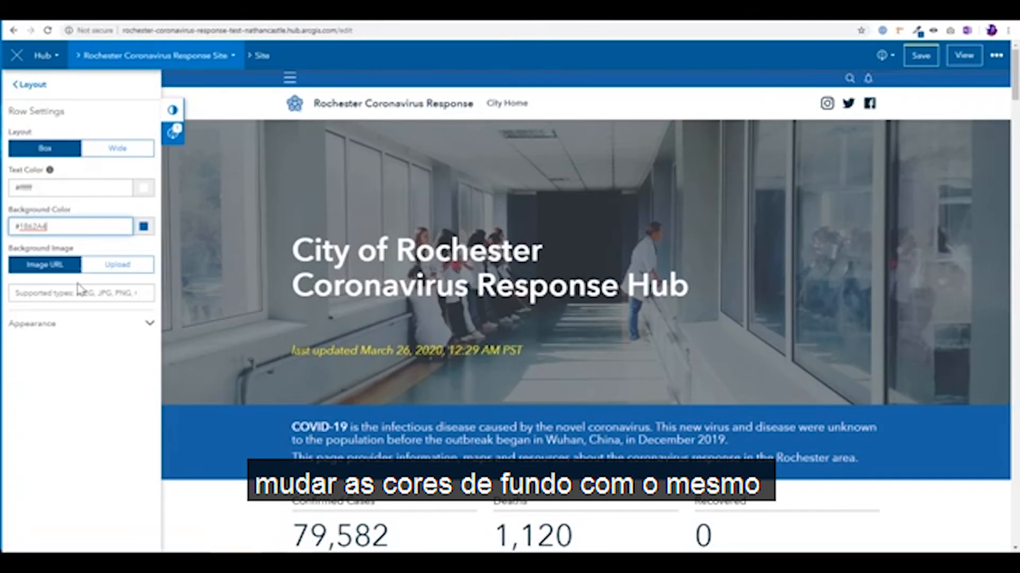
pyautogui.click(24, 85)
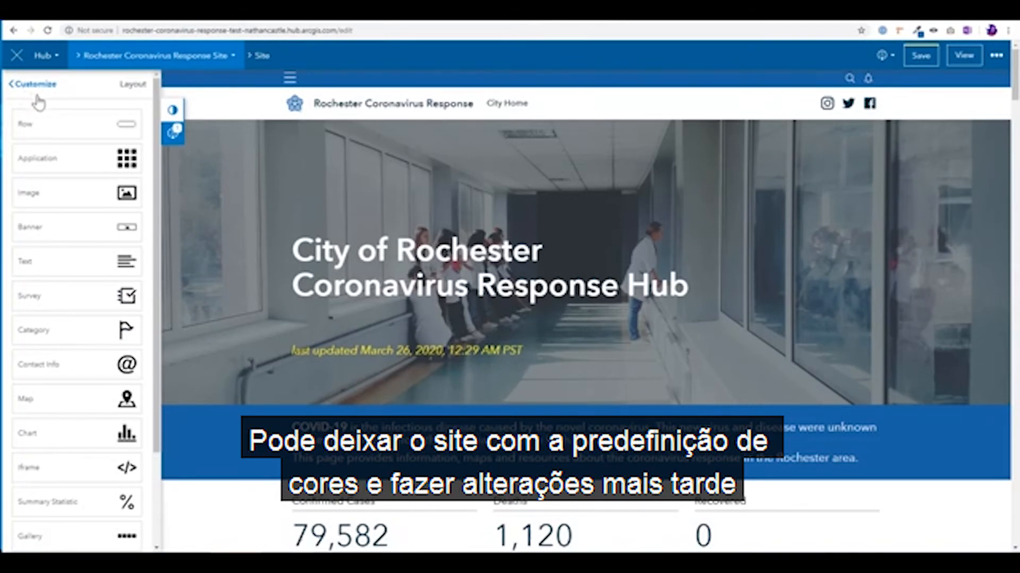
pyautogui.click(920, 56)
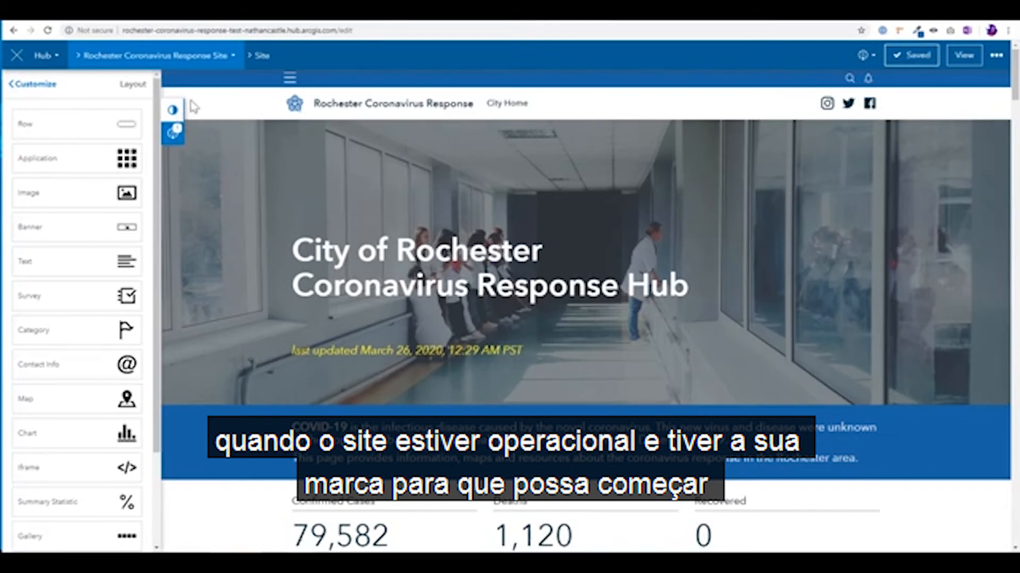
# Step: Reopen the theme settings and examine how the header, body text and body link colors apply to the page's headings, paragraphs and links
pyautogui.click(21, 86)
pyautogui.click(39, 169)
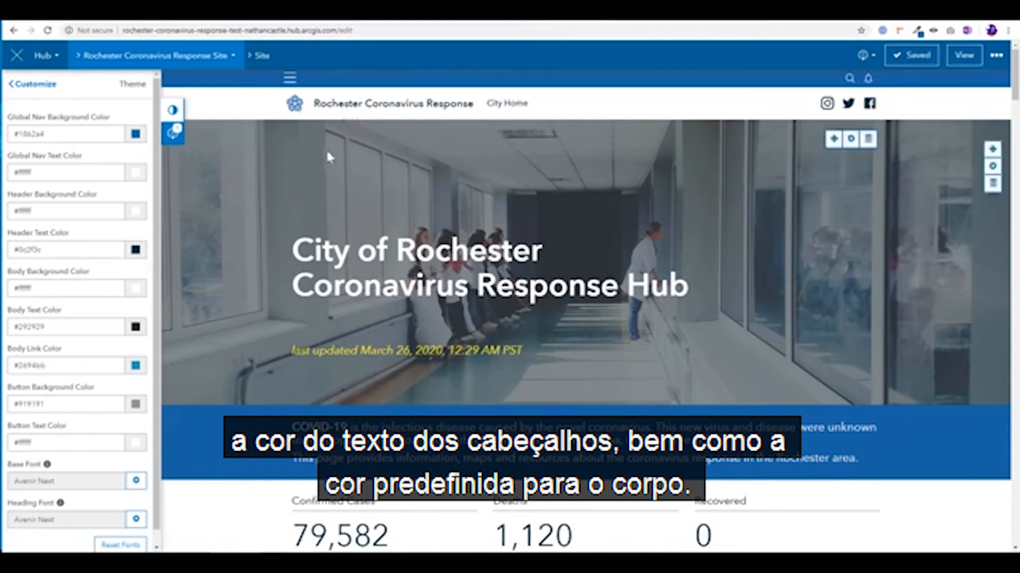
pyautogui.scroll(-2, 305, 188)
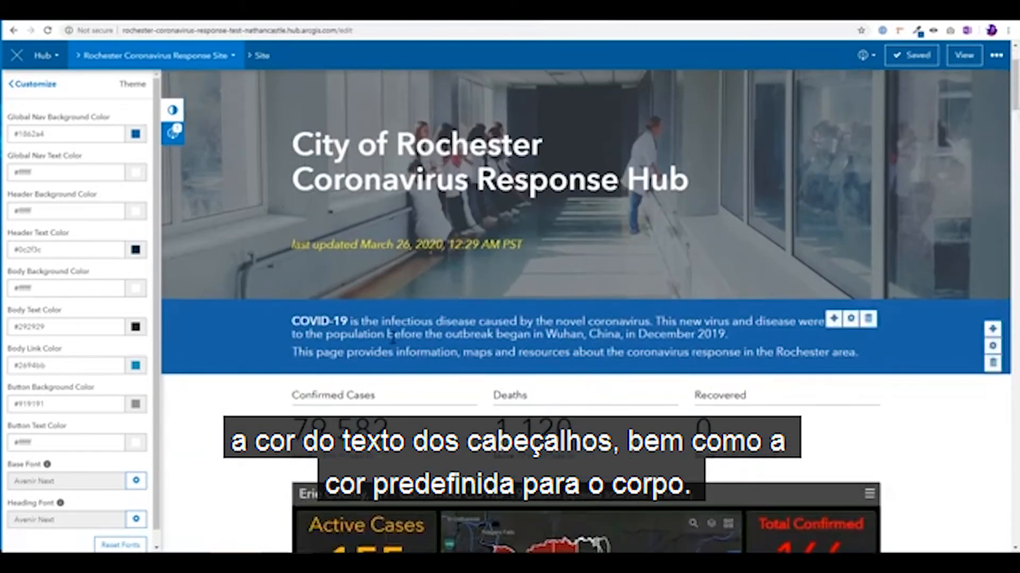
pyautogui.scroll(-1, 251, 349)
pyautogui.scroll(2, 250, 349)
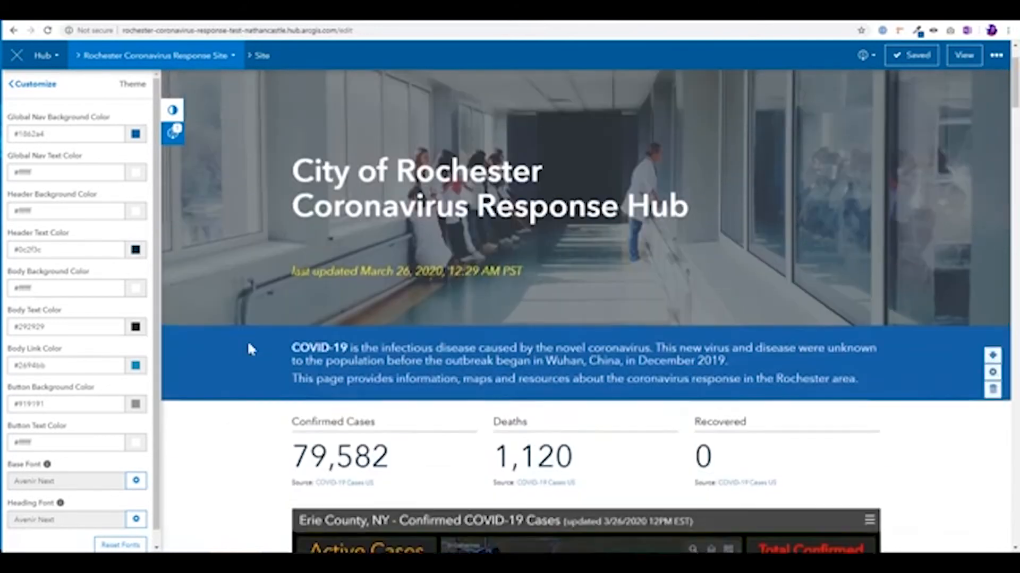
pyautogui.scroll(1, 247, 349)
pyautogui.moveTo(293, 236); pyautogui.dragTo(599, 251)
pyautogui.click(600, 250)
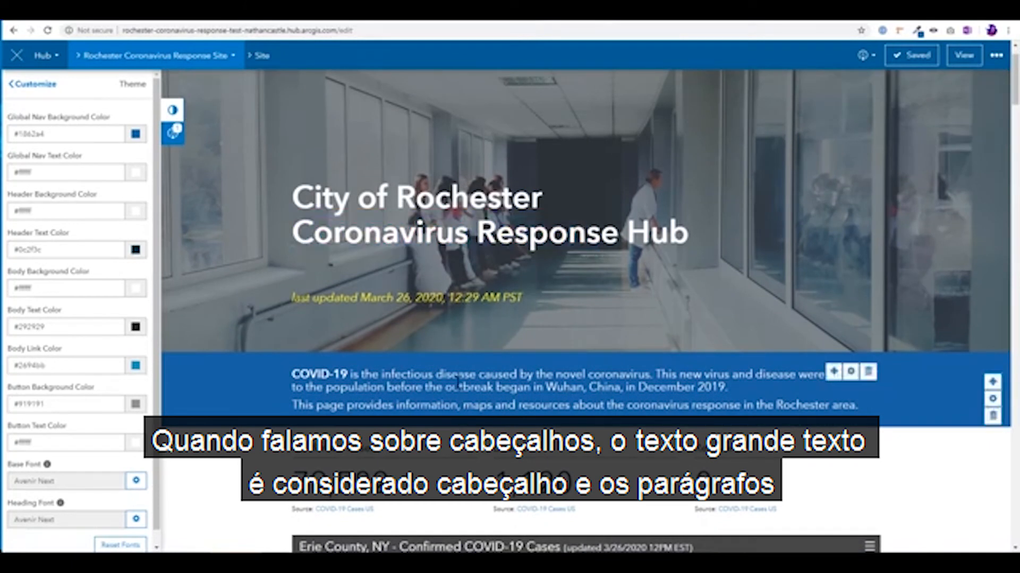
pyautogui.moveTo(460, 378); pyautogui.dragTo(469, 394)
pyautogui.click(468, 394)
pyautogui.click(80, 362)
pyautogui.scroll(-2, 190, 382)
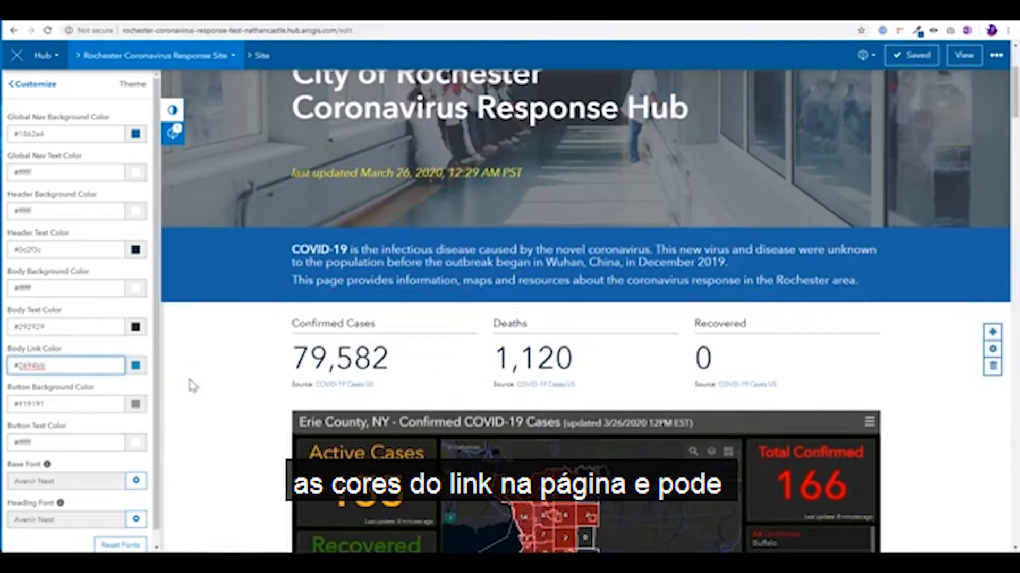
# Step: Examine the import URL and font family options in the theme font settings, close them without changes and return to the customization sections
pyautogui.scroll(-2, 192, 385)
pyautogui.scroll(-1, 121, 402)
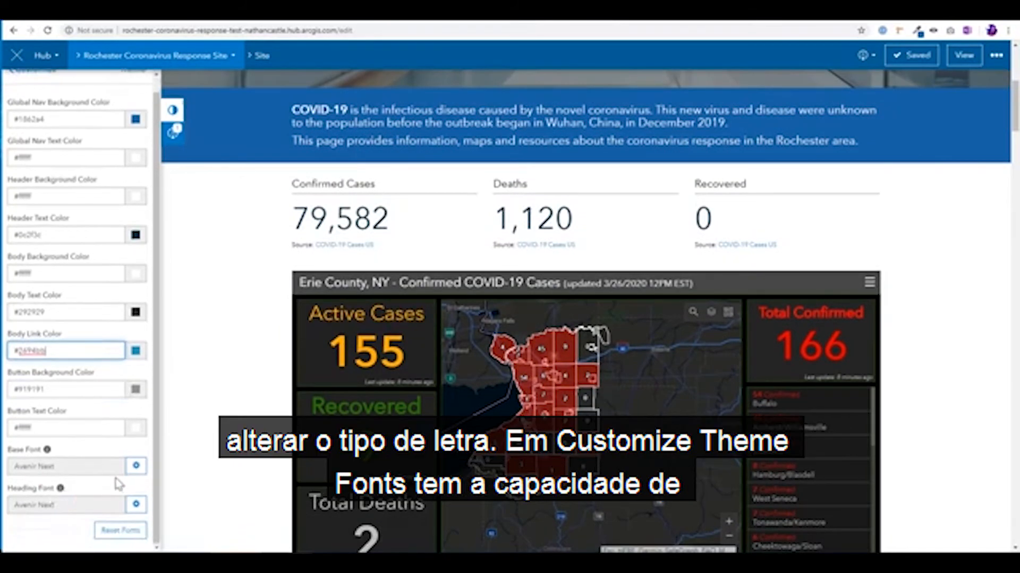
pyautogui.click(136, 466)
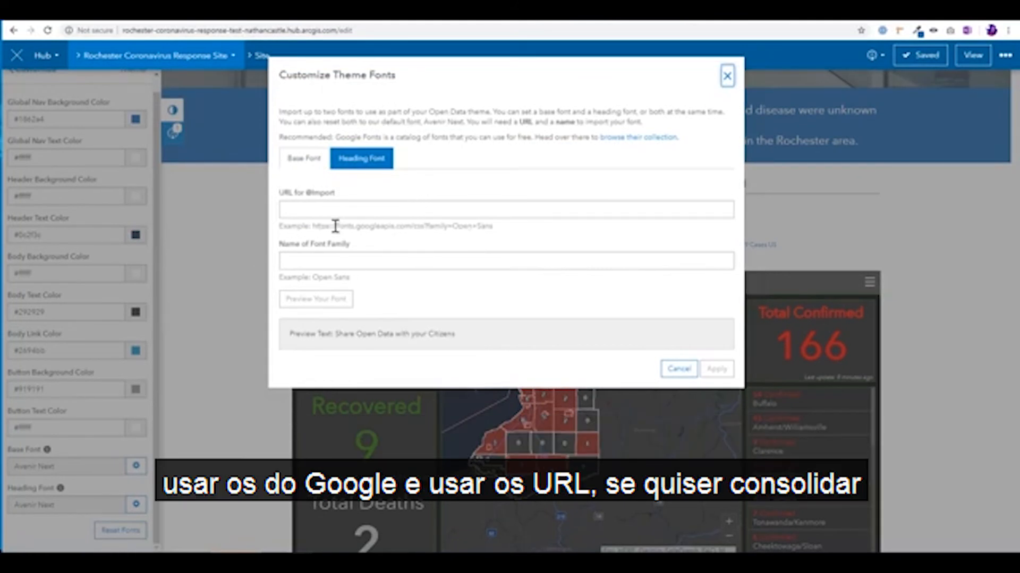
pyautogui.moveTo(312, 227); pyautogui.dragTo(372, 227)
pyautogui.click(372, 226)
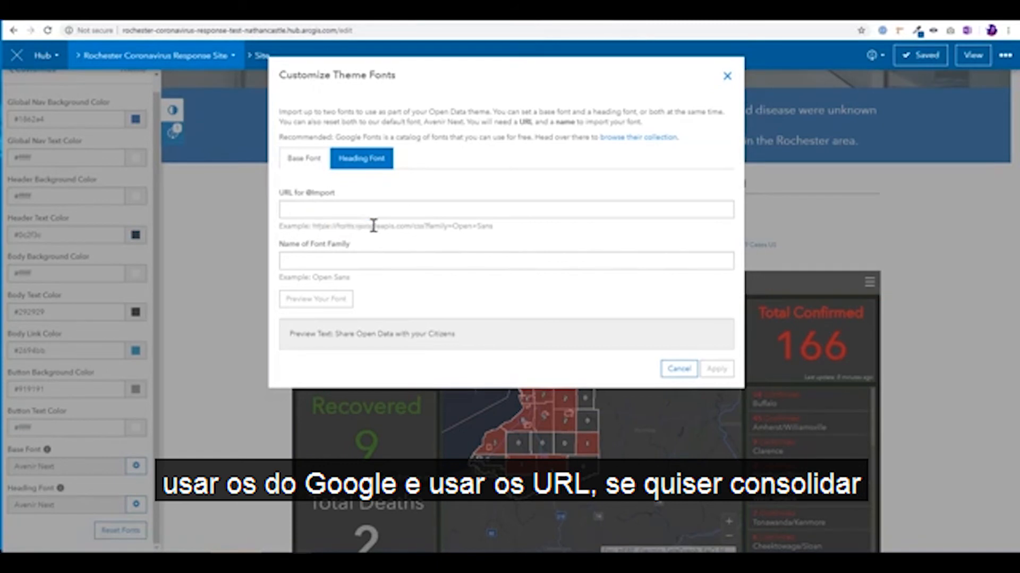
pyautogui.click(728, 78)
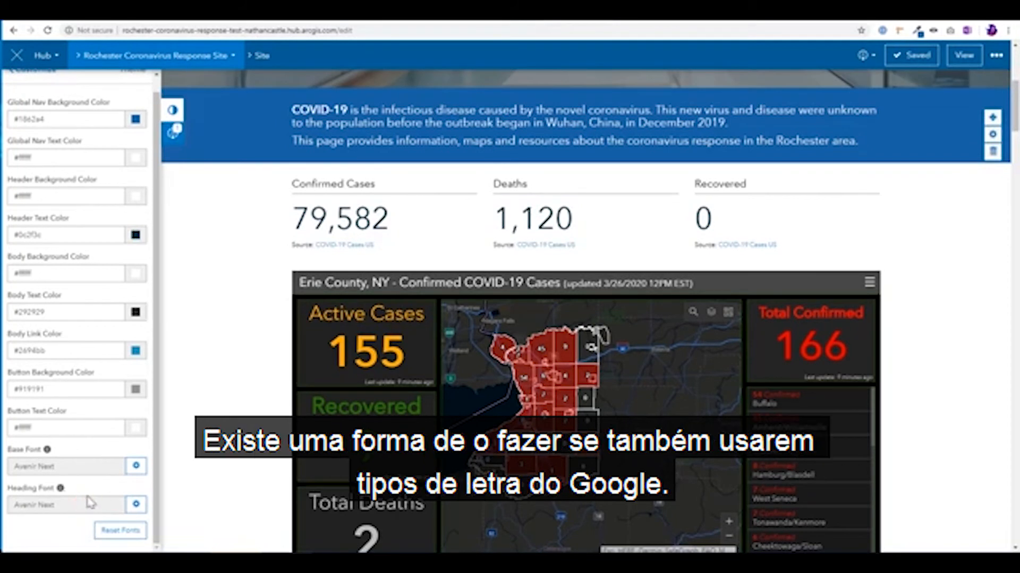
pyautogui.scroll(2, 95, 159)
pyautogui.click(24, 83)
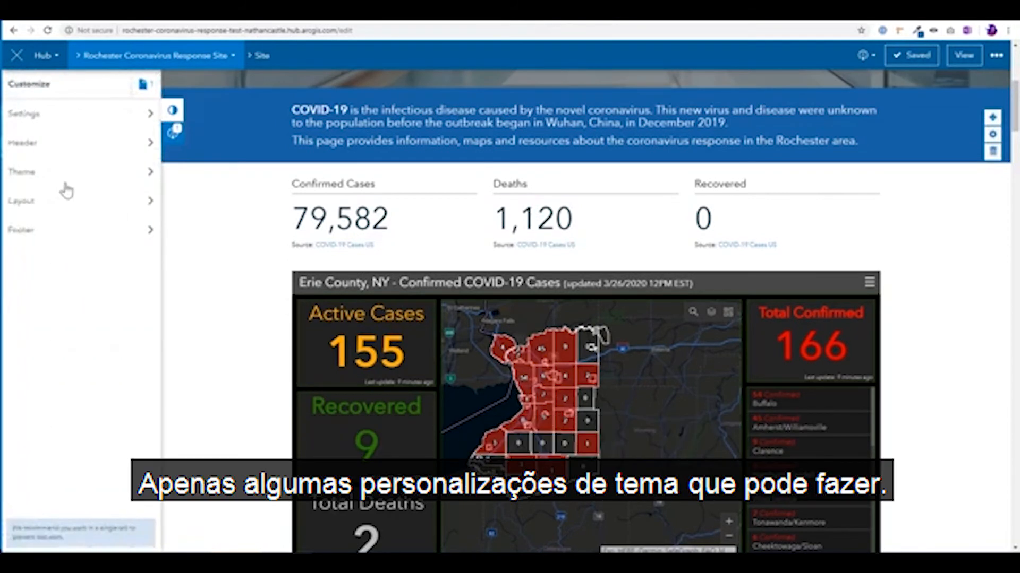
# Step: Collapse the customization pane and review the page from the dashboard through Local Resources and Symptoms back to the header
pyautogui.click(171, 109)
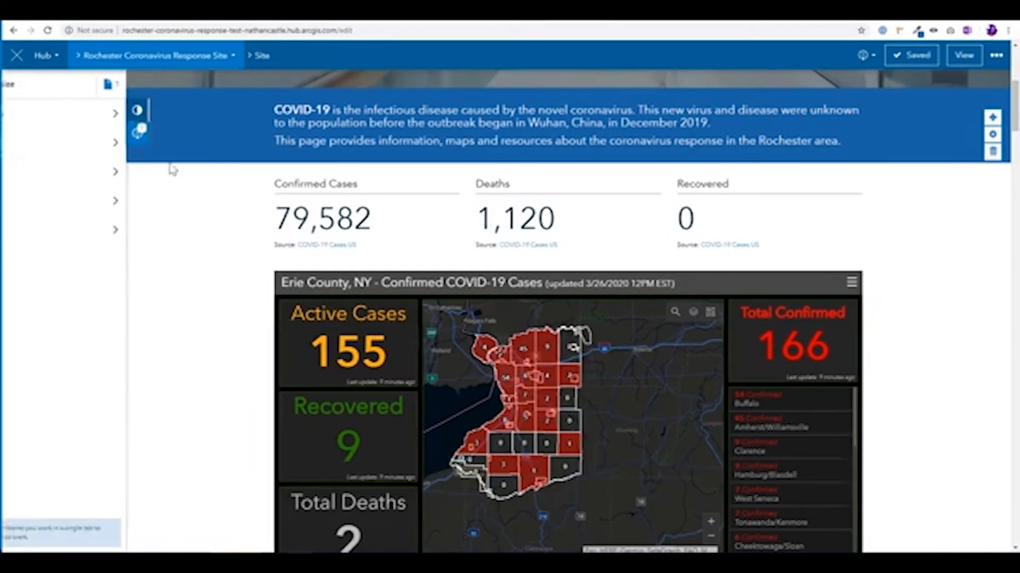
pyautogui.scroll(-6, 56, 336)
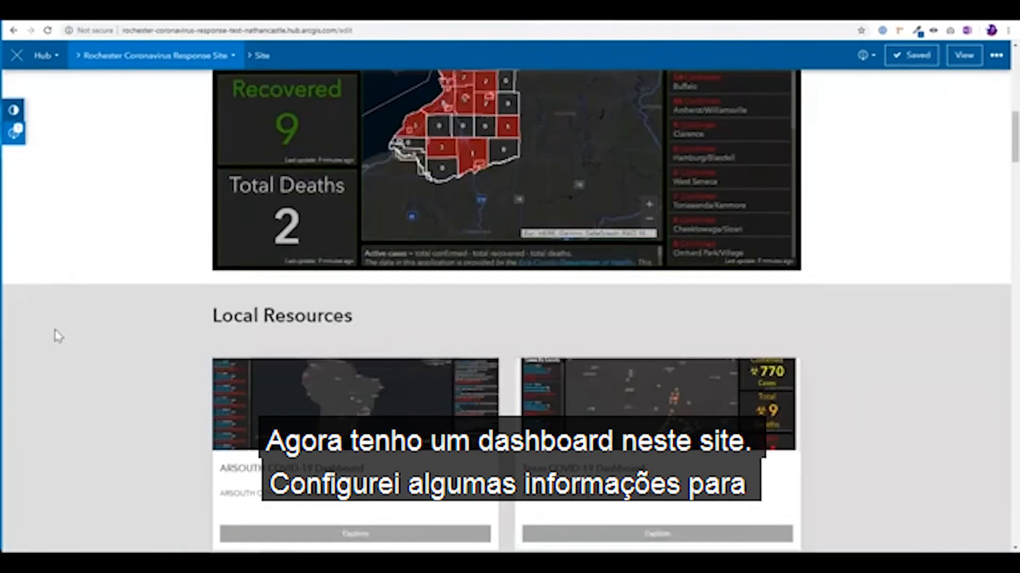
pyautogui.scroll(-5, 56, 336)
pyautogui.scroll(-4, 55, 335)
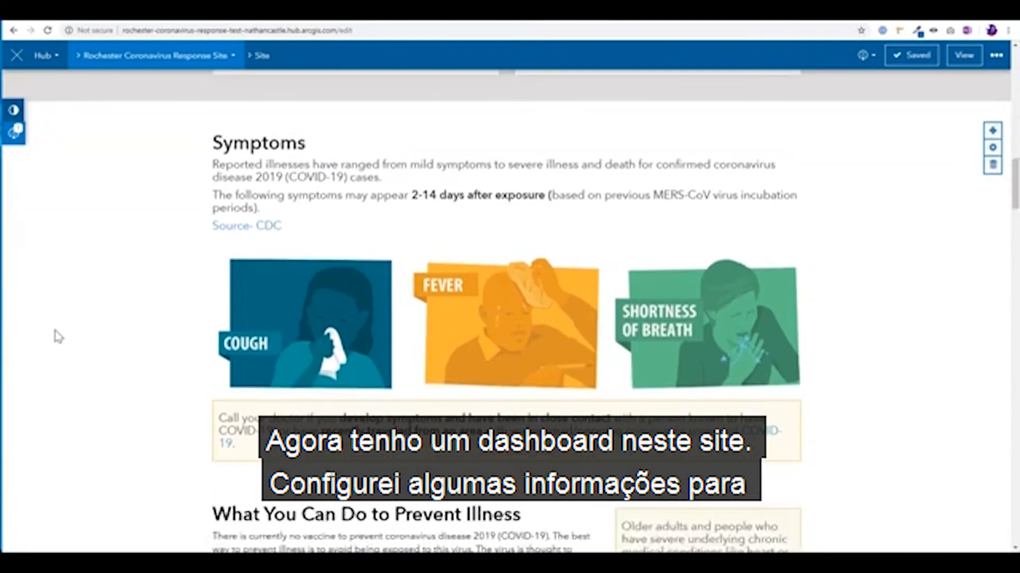
pyautogui.scroll(15, 56, 337)
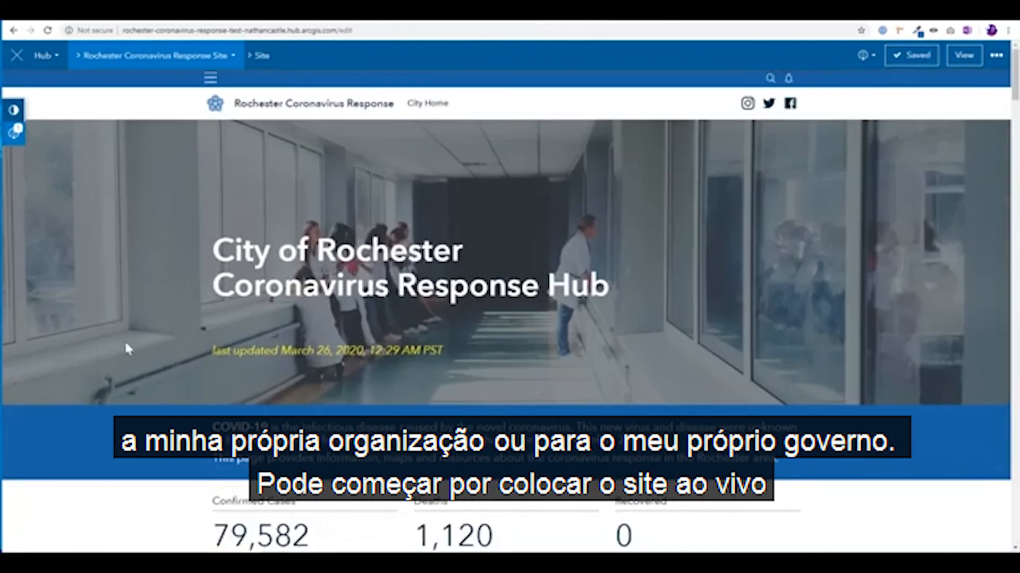
# Step: Set the site's visibility to Public and highlight its web address as the link to share
pyautogui.click(862, 57)
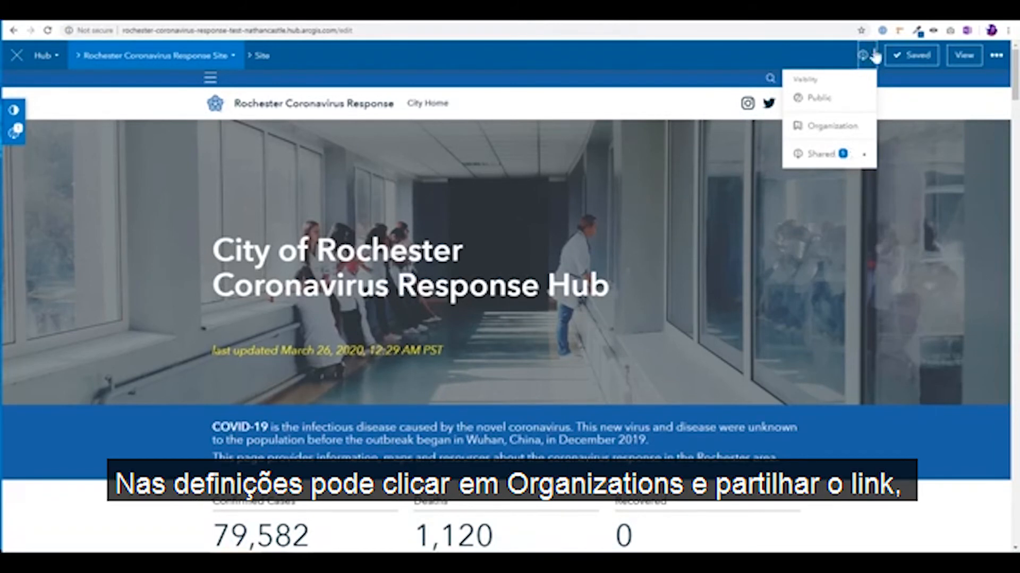
pyautogui.click(849, 125)
pyautogui.click(860, 65)
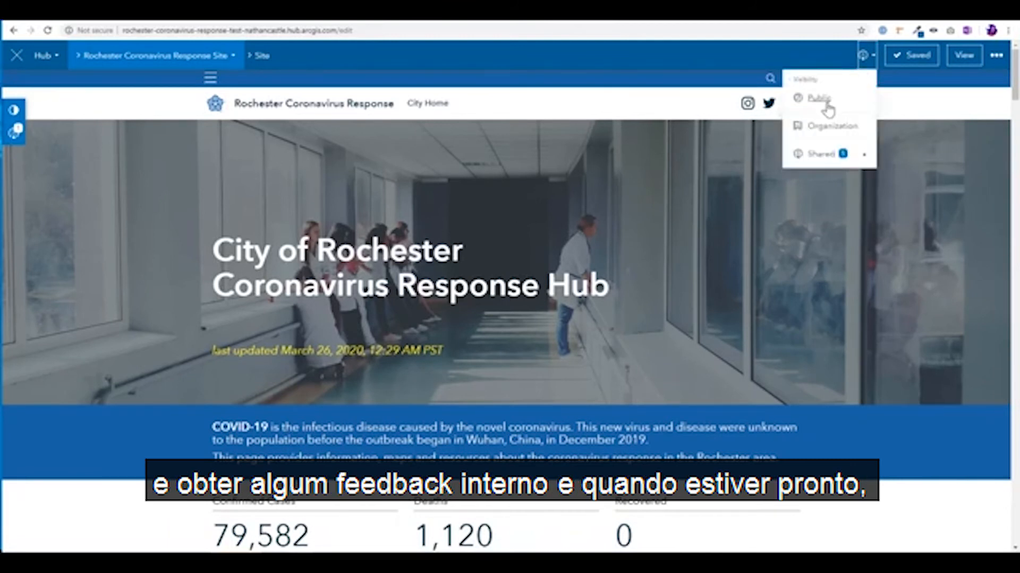
pyautogui.click(930, 112)
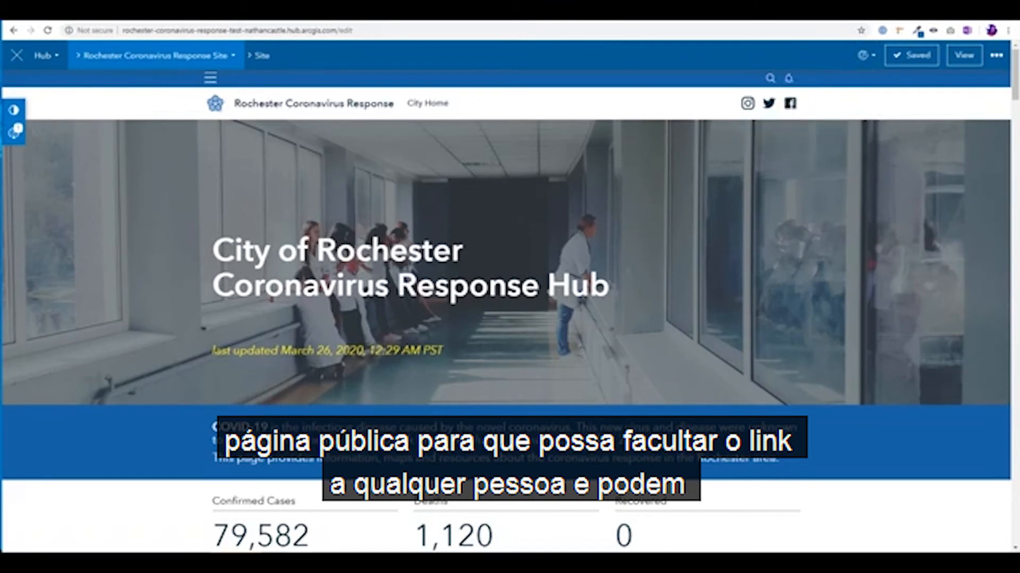
pyautogui.moveTo(354, 30); pyautogui.dragTo(123, 31)
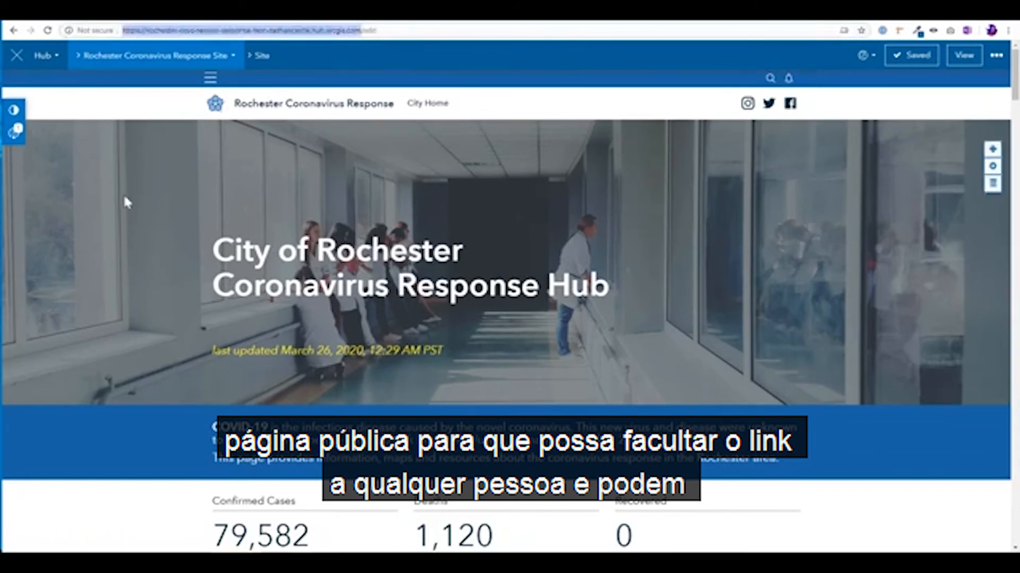
pyautogui.click(129, 439)
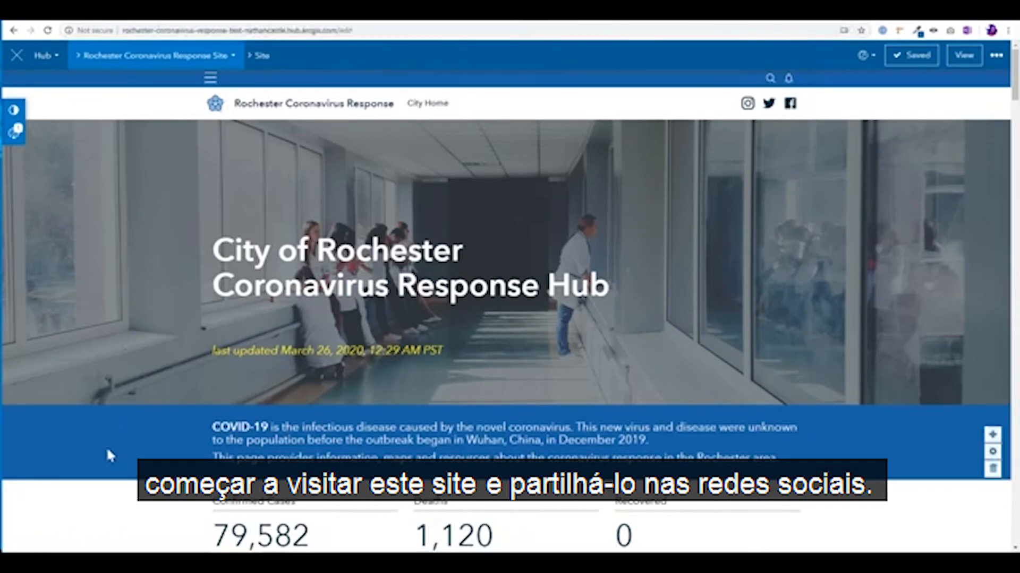
# Step: Check the embedded Erie County dashboard and the site's visibility options, and open the live view of the site
pyautogui.scroll(-7, 107, 450)
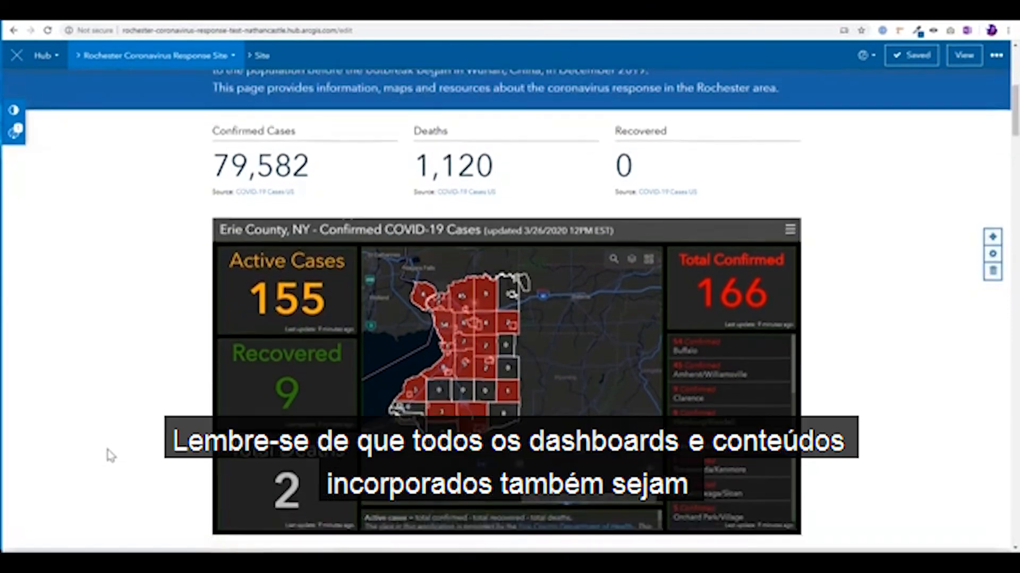
pyautogui.scroll(-1, 107, 451)
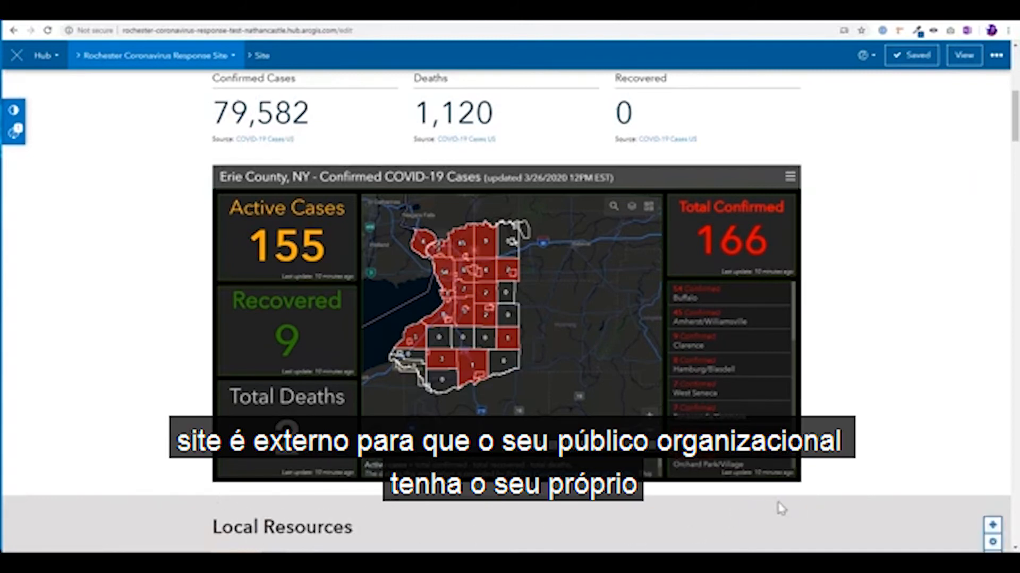
pyautogui.scroll(7, 824, 517)
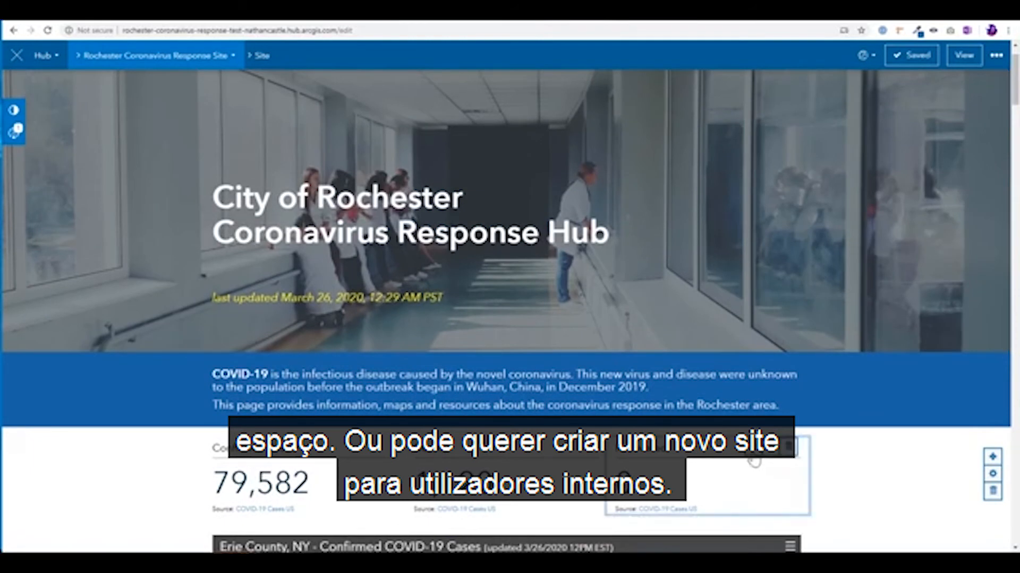
pyautogui.click(865, 55)
pyautogui.click(527, 243)
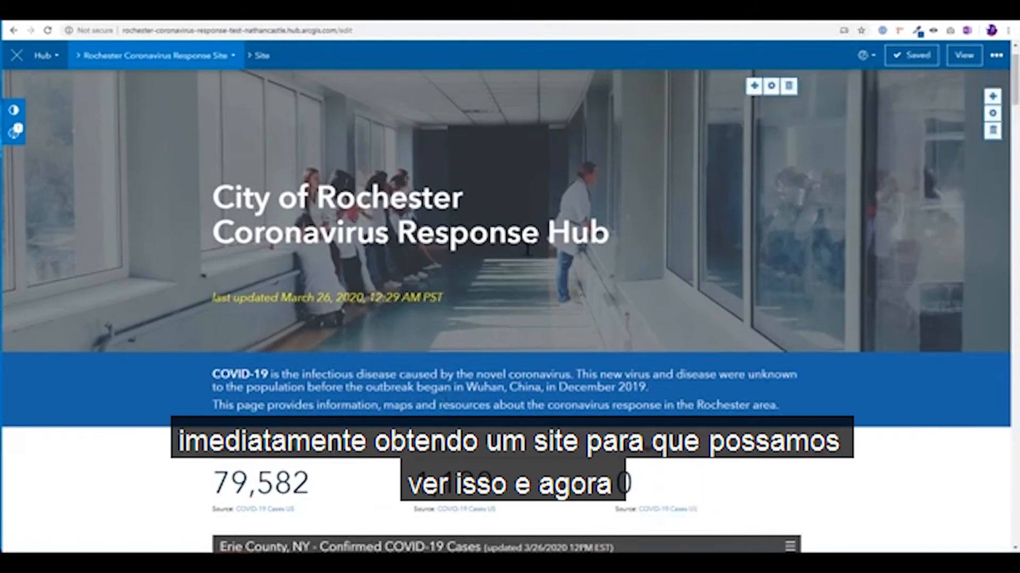
pyautogui.click(959, 59)
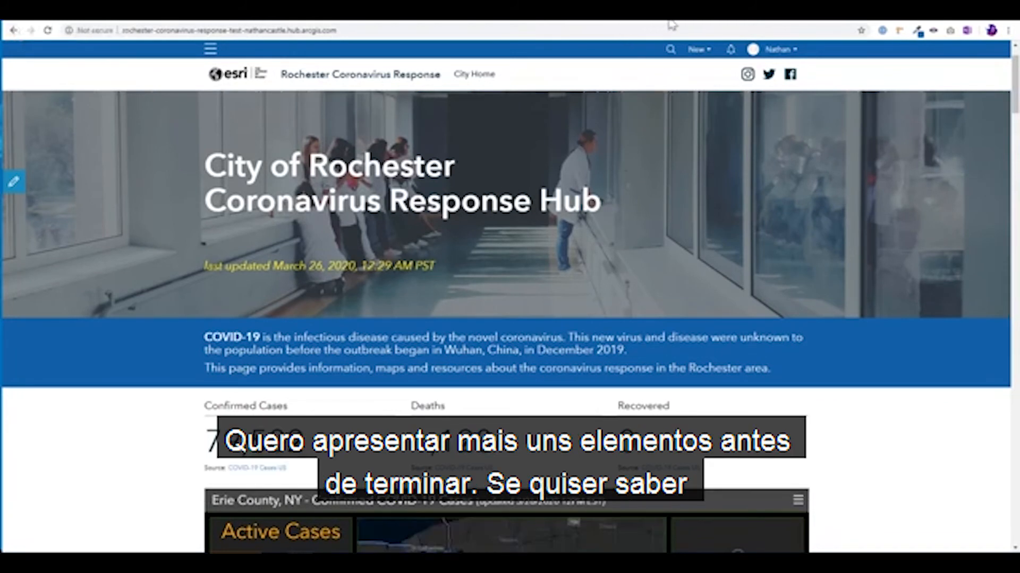
# Step: Switch to the ArcGIS Blog article on Johns Hopkins county-level COVID-19 data and read its notes on the layer's fields
pyautogui.click(796, 22)
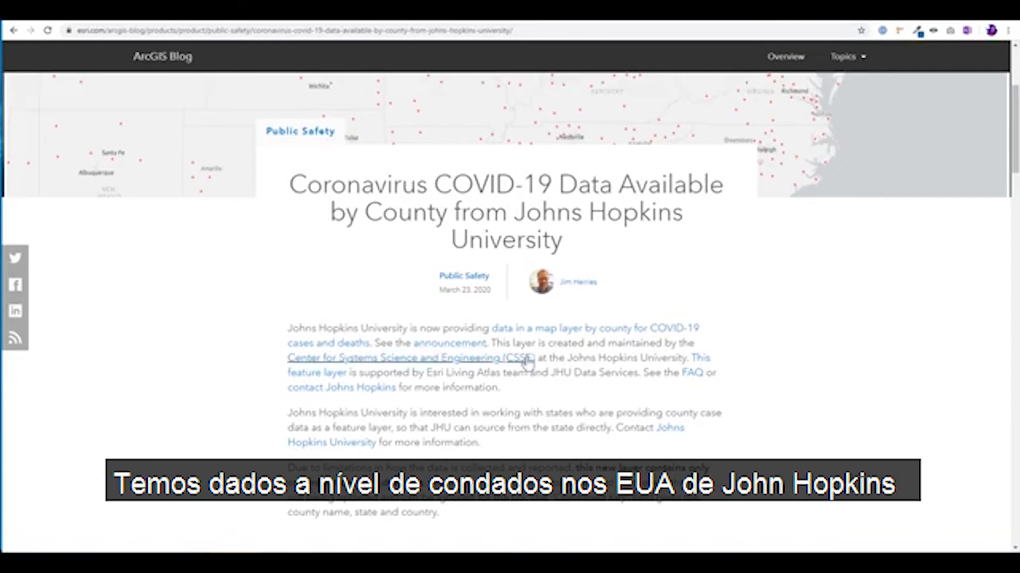
pyautogui.scroll(-1, 526, 353)
pyautogui.scroll(-2, 346, 470)
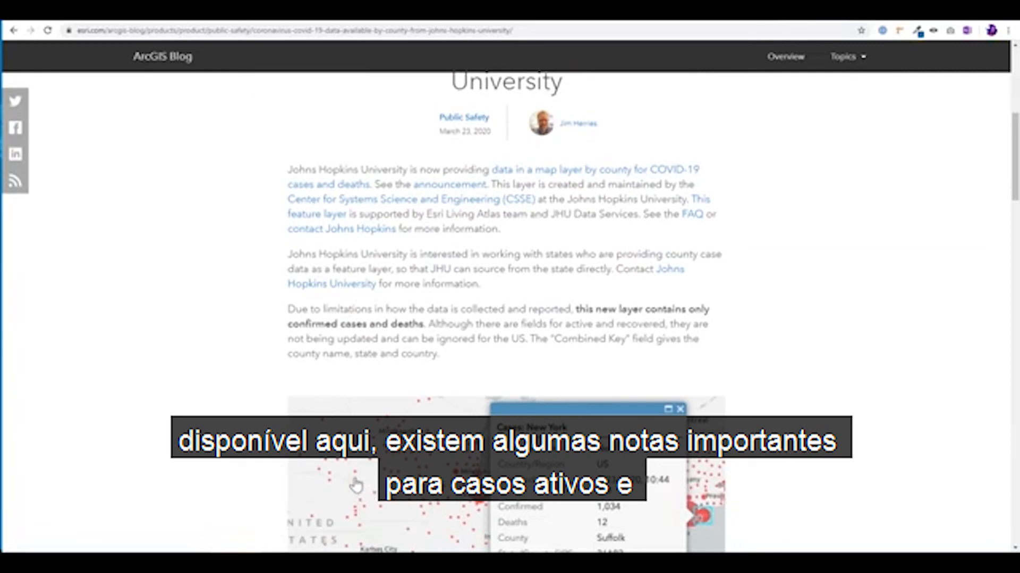
pyautogui.scroll(-6, 345, 470)
pyautogui.scroll(-2, 345, 470)
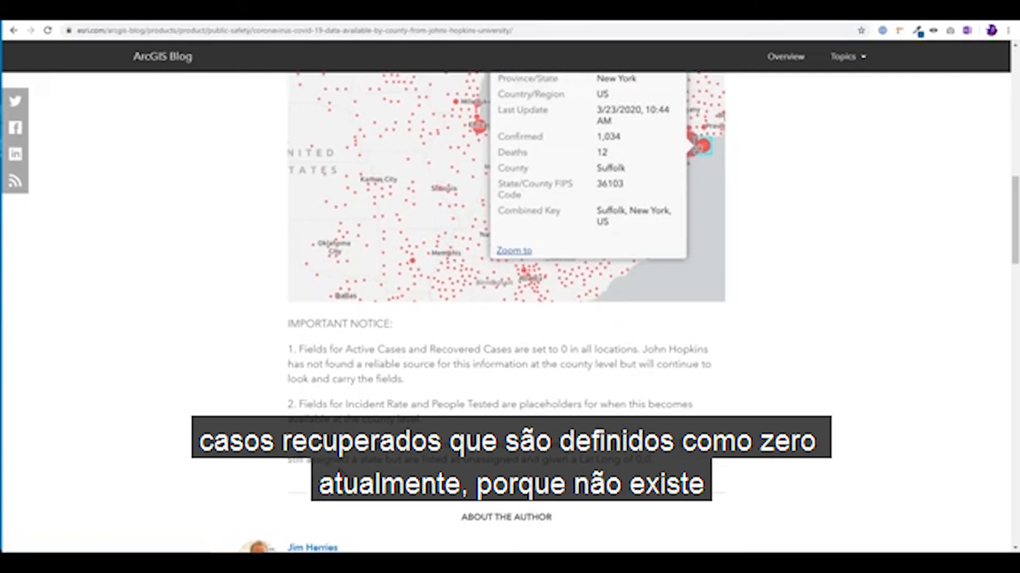
pyautogui.scroll(10, 250, 492)
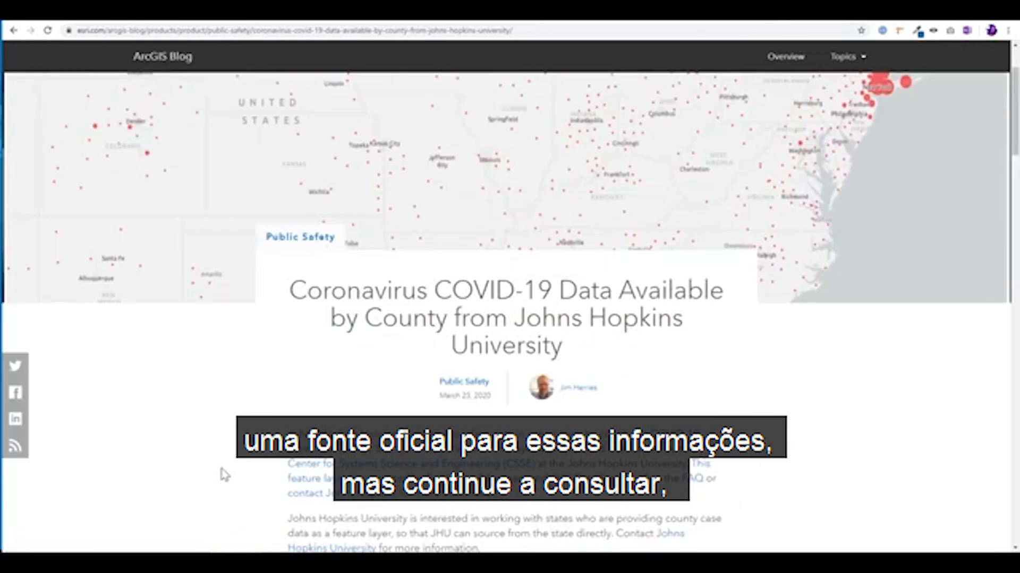
pyautogui.scroll(2, 224, 473)
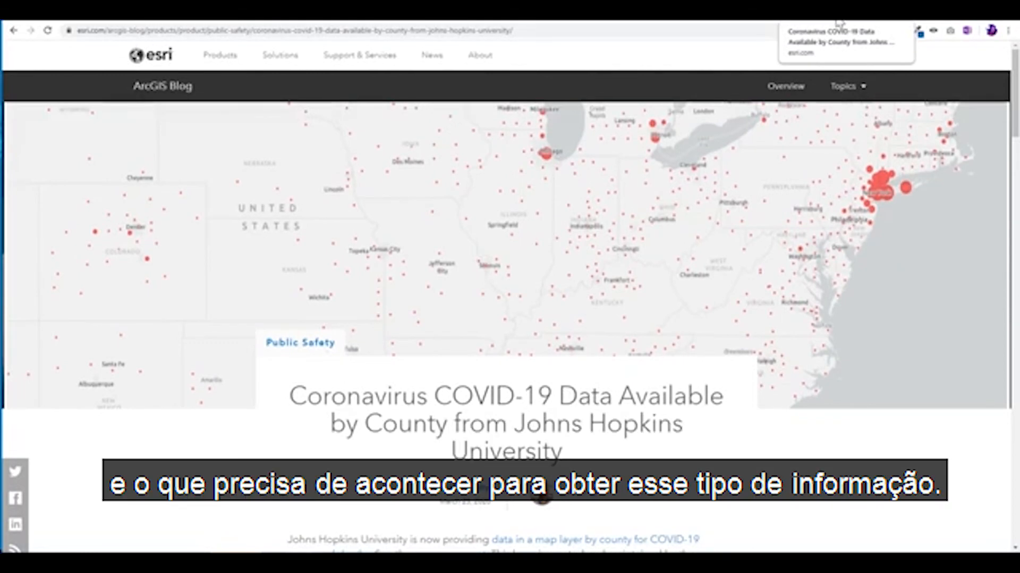
# Step: Open the COVID-19 Overview page of Esri's COVID-19 GIS Hub and look through its resources for getting started
pyautogui.click(794, 22)
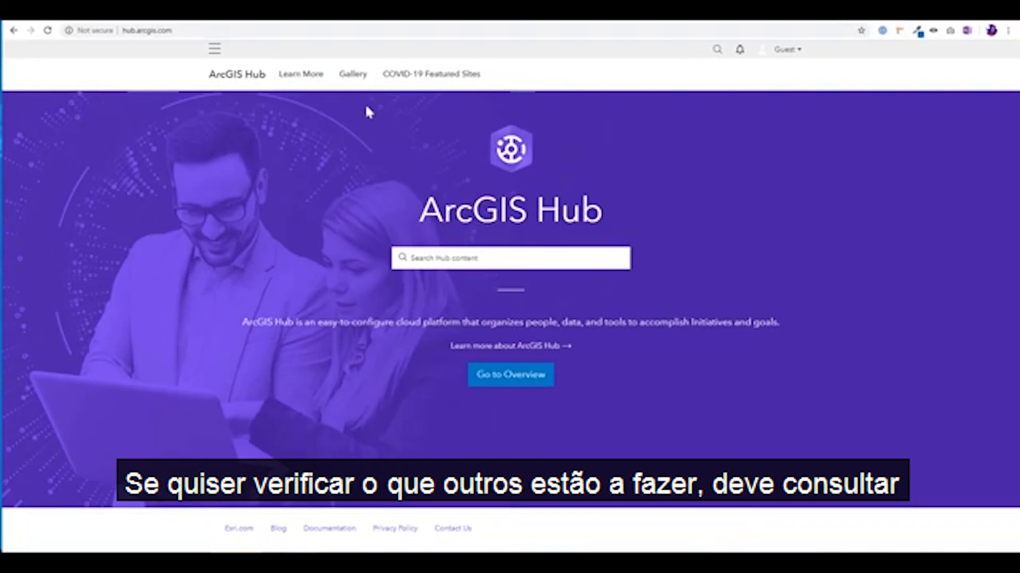
pyautogui.click(300, 23)
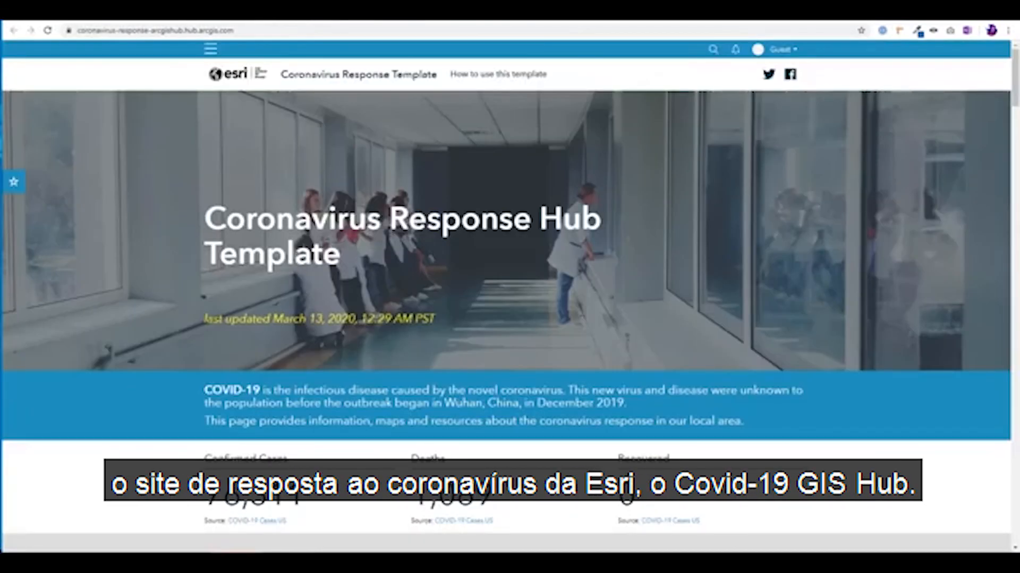
pyautogui.click(320, 22)
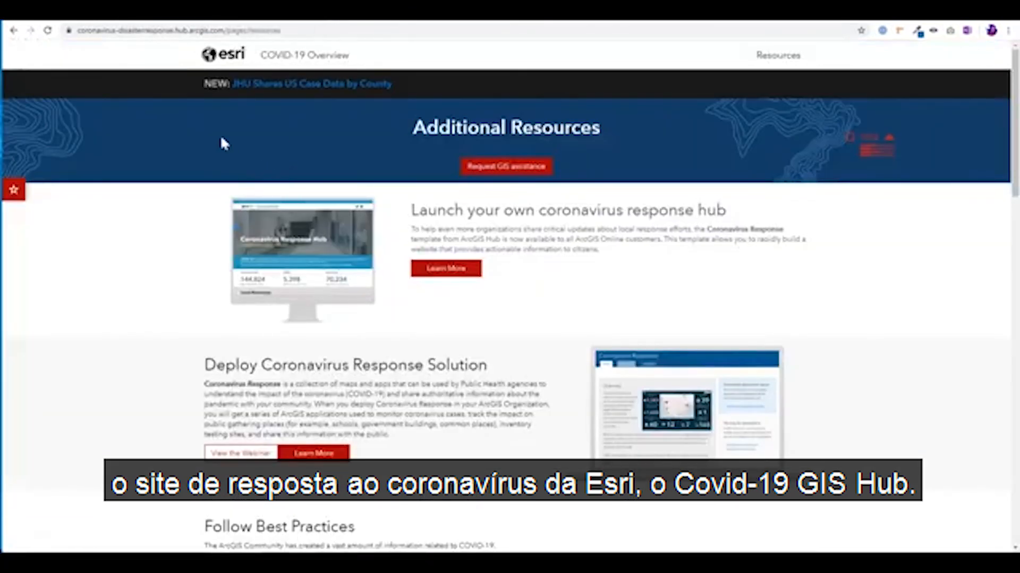
pyautogui.click(296, 55)
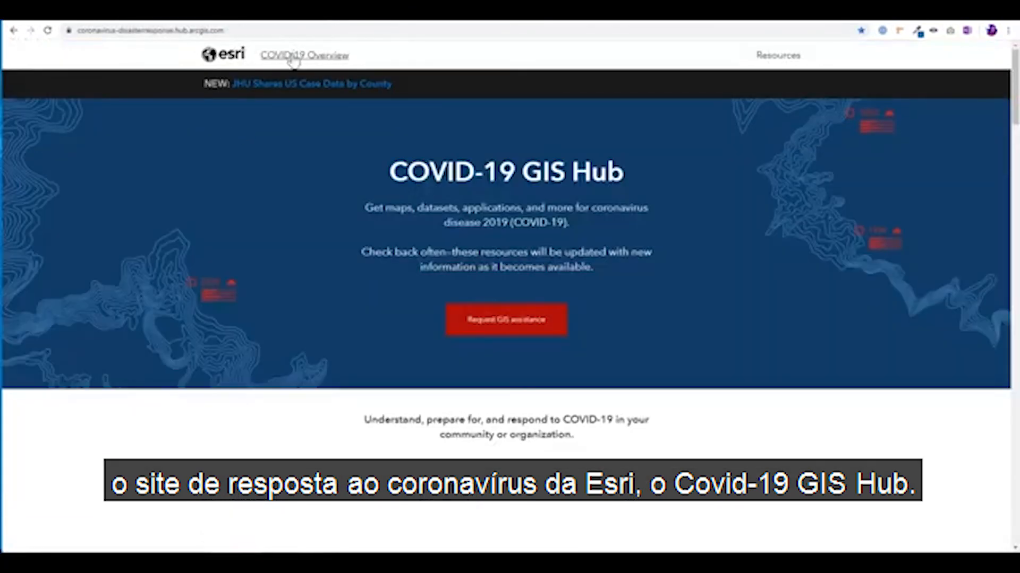
pyautogui.scroll(-3, 335, 260)
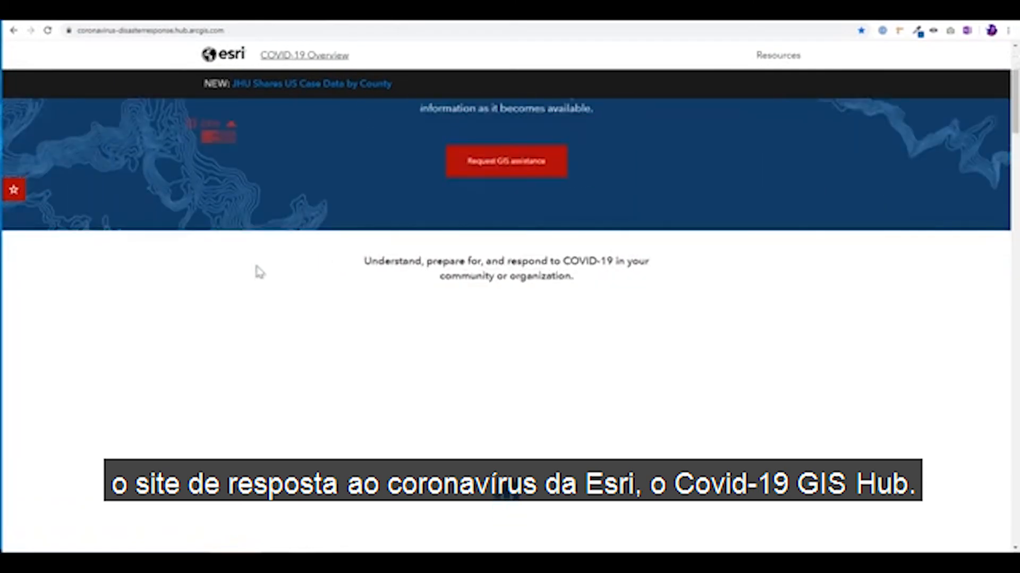
pyautogui.scroll(2, 232, 280)
pyautogui.scroll(-6, 228, 290)
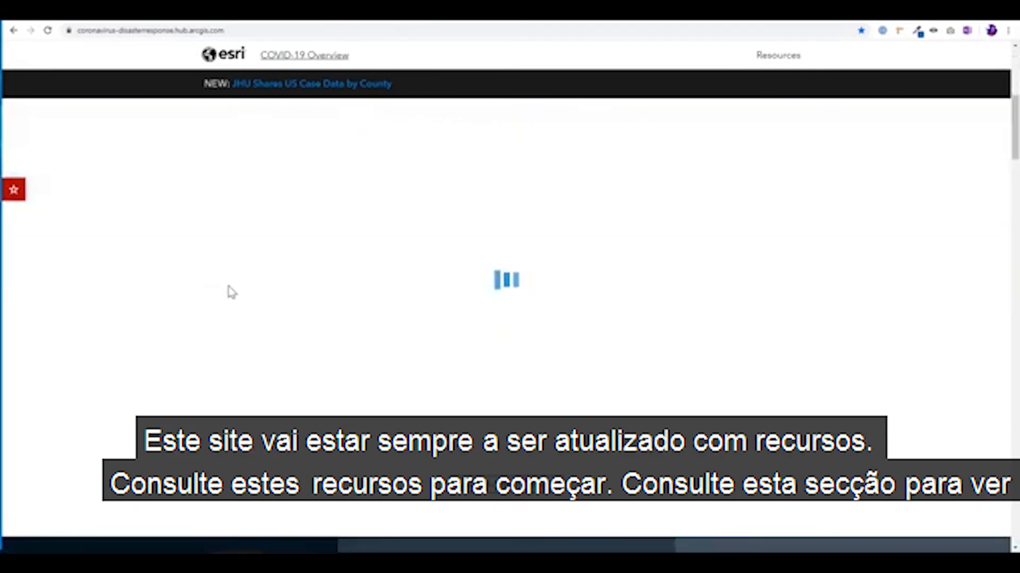
pyautogui.scroll(-7, 425, 473)
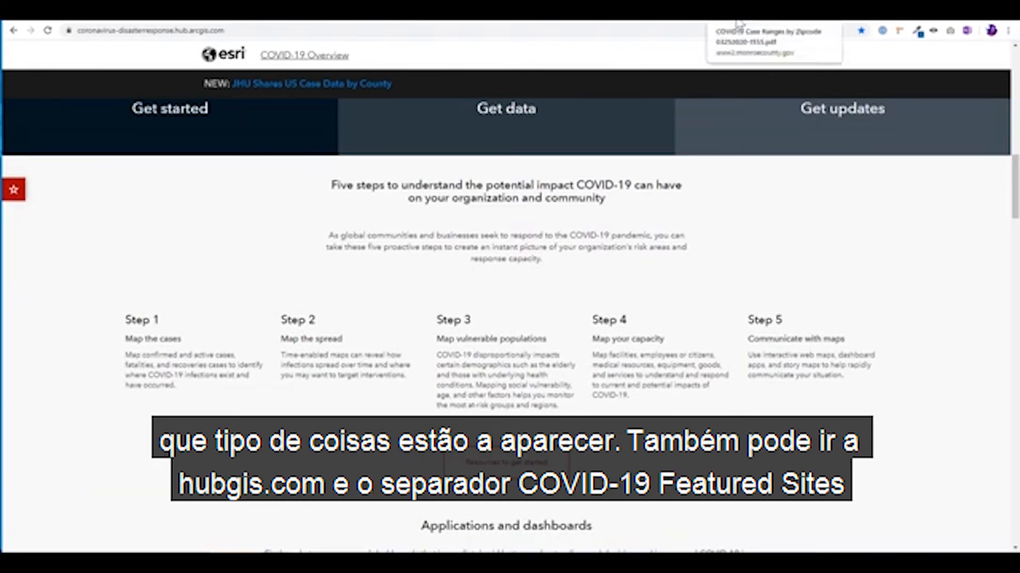
# Step: Switch to the ArcGIS Hub site, open COVID-19 Featured Sites and browse the healthcare and local government examples
pyautogui.click(871, 12)
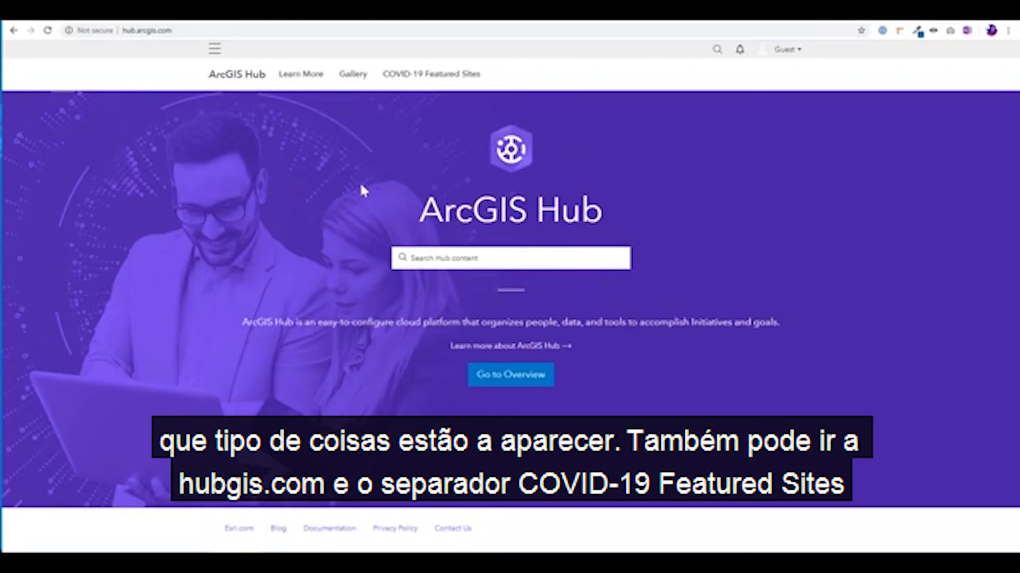
pyautogui.click(449, 94)
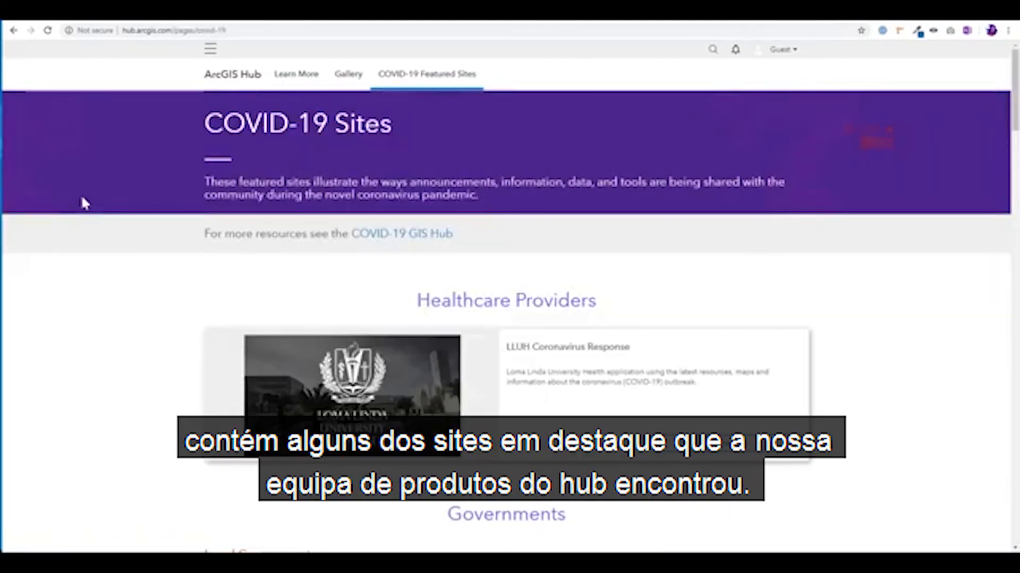
pyautogui.scroll(-5, 82, 203)
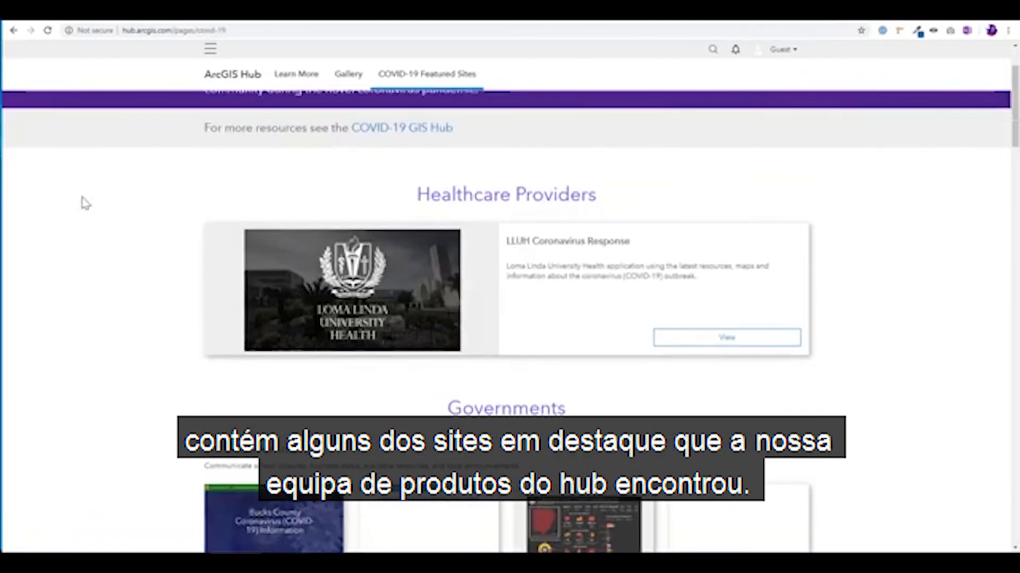
pyautogui.scroll(-1, 78, 202)
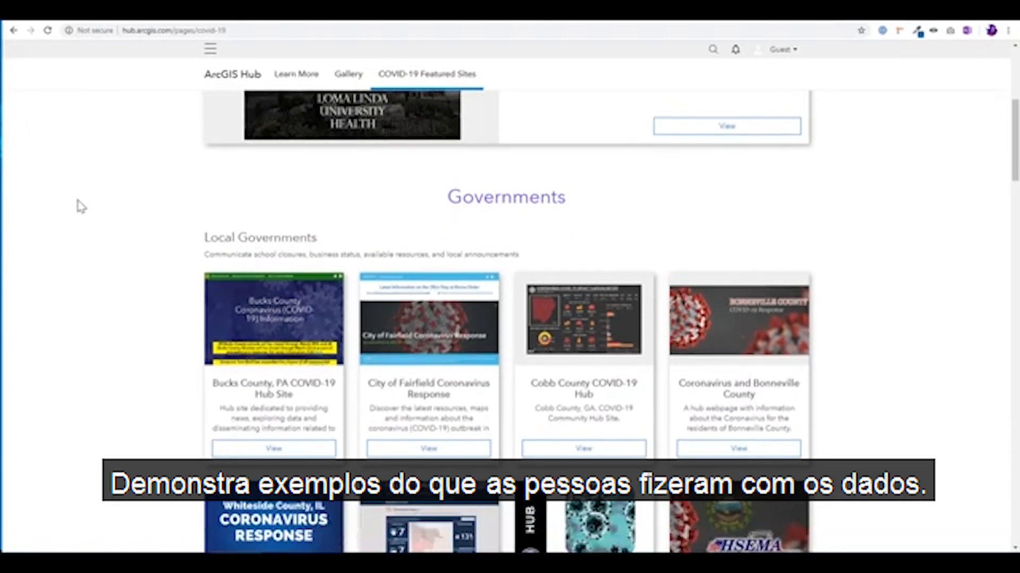
# Step: Return to editing the Rochester Coronavirus Response site, open its linked page "How to use this template" and read through the guidance
pyautogui.scroll(-1, 104, 263)
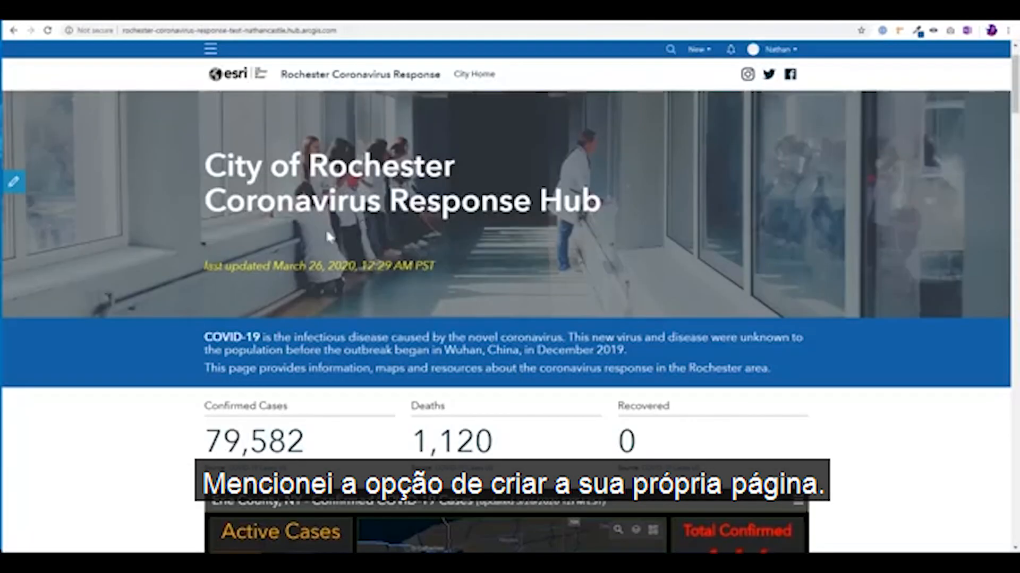
pyautogui.click(19, 186)
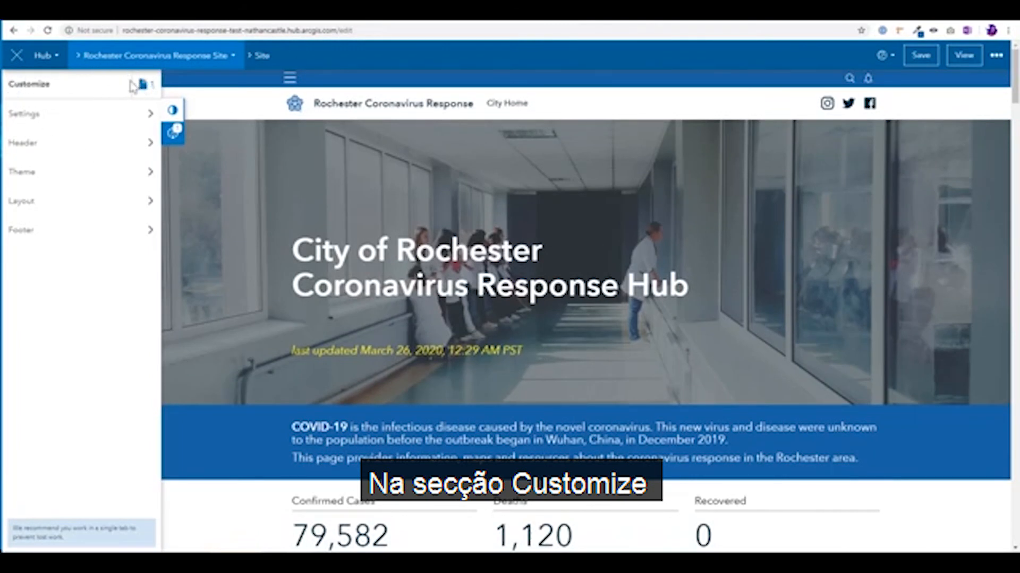
pyautogui.click(145, 90)
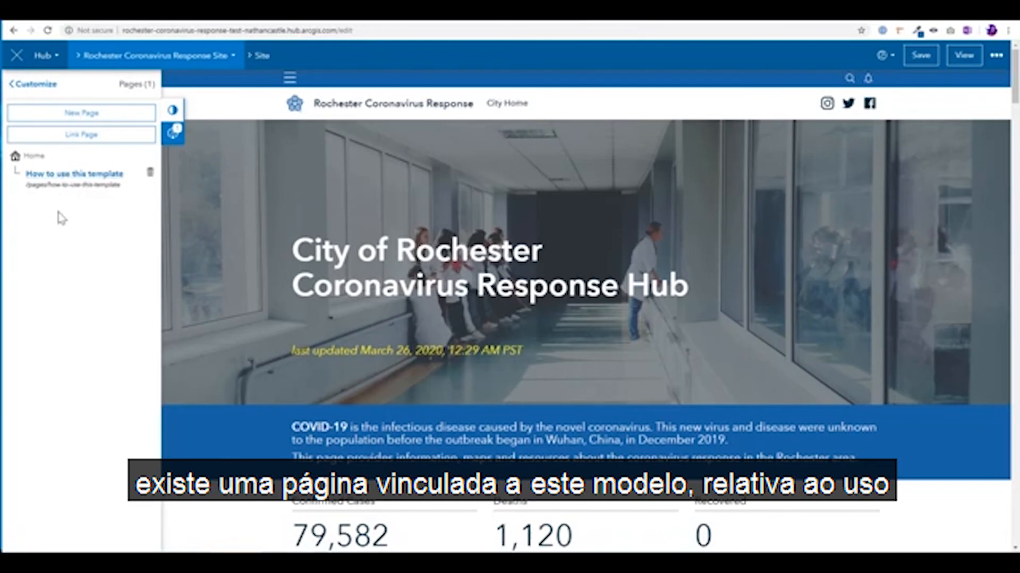
pyautogui.click(91, 181)
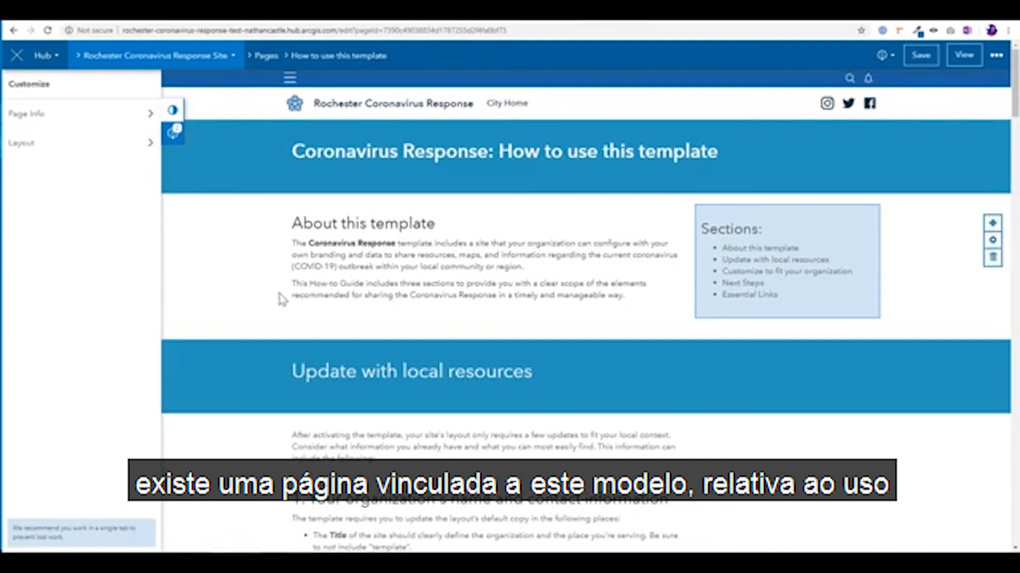
pyautogui.scroll(-5, 277, 301)
pyautogui.scroll(-13, 275, 302)
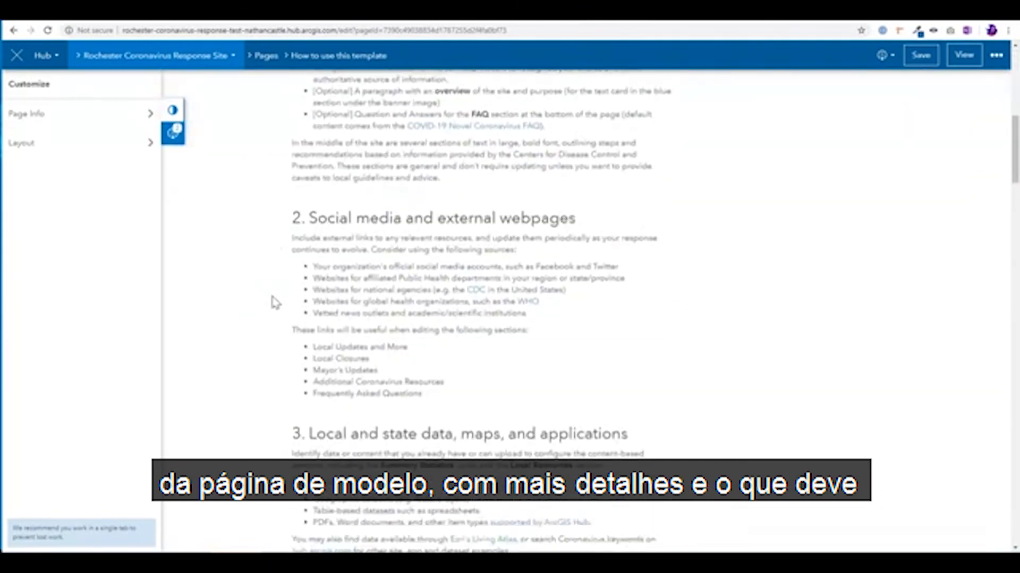
pyautogui.scroll(-8, 275, 301)
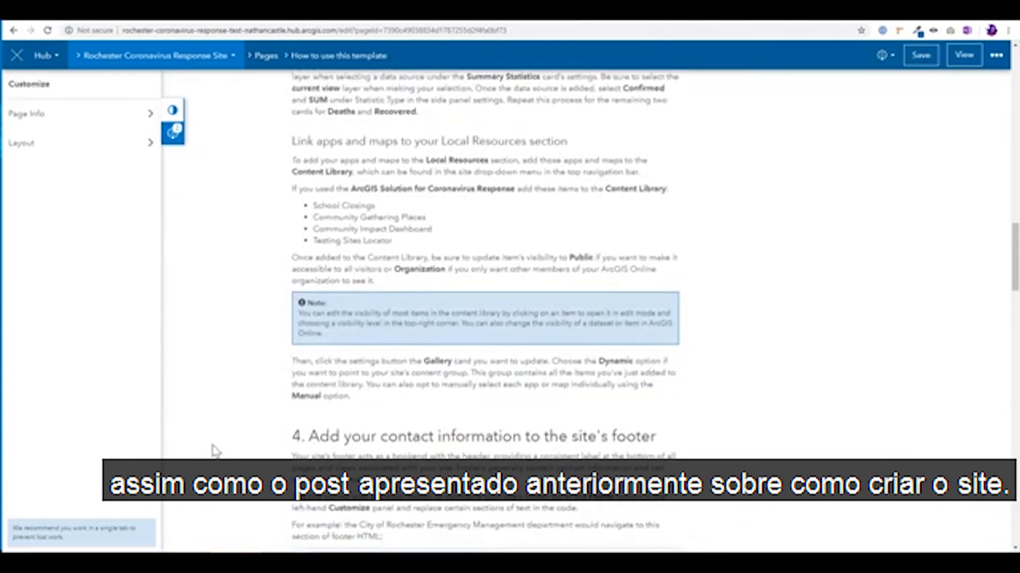
pyautogui.scroll(-9, 214, 452)
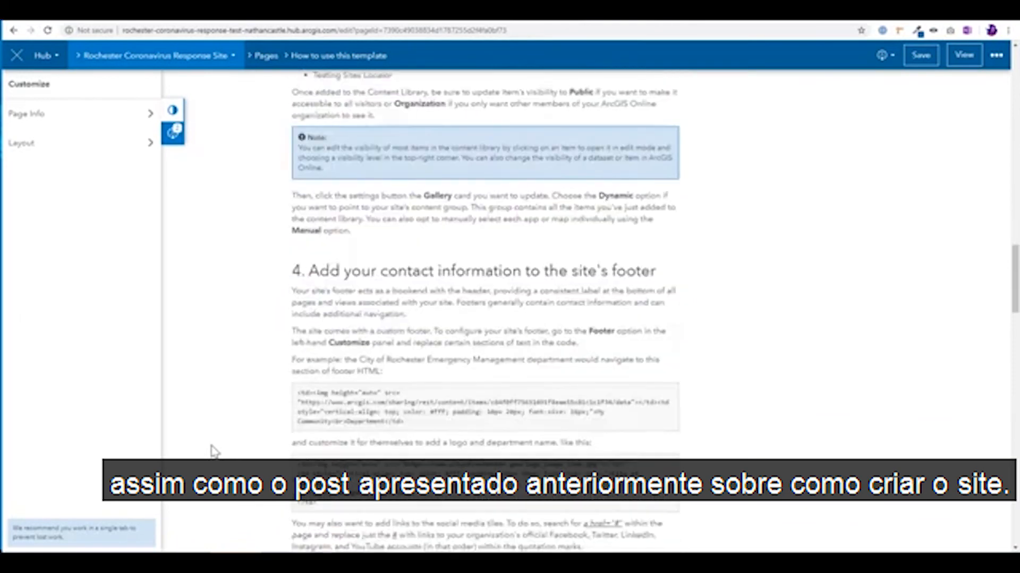
pyautogui.scroll(7, 215, 452)
pyautogui.scroll(15, 214, 452)
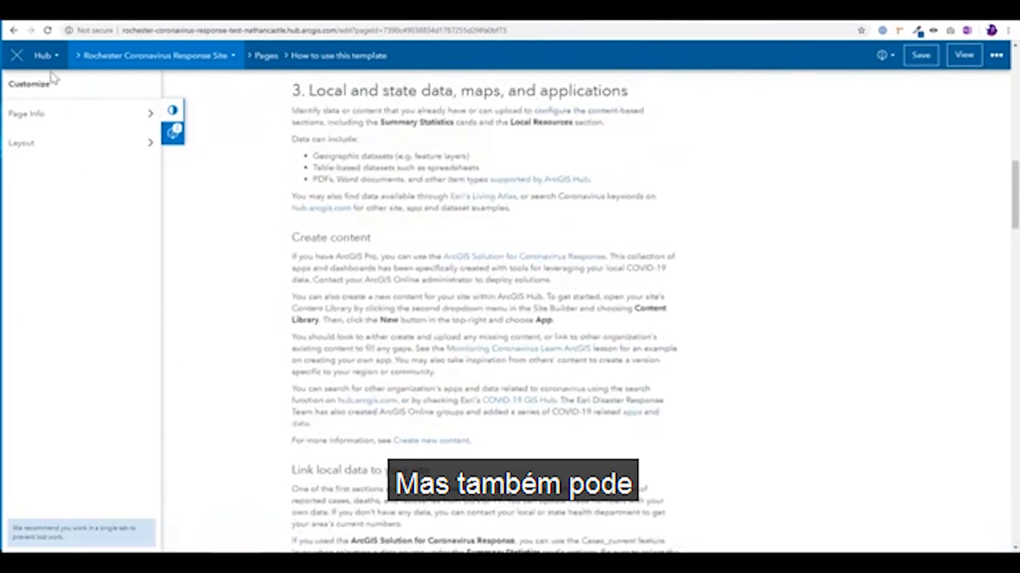
# Step: Go back to the site and create a new page titled "Local Govt Resource"
pyautogui.click(14, 31)
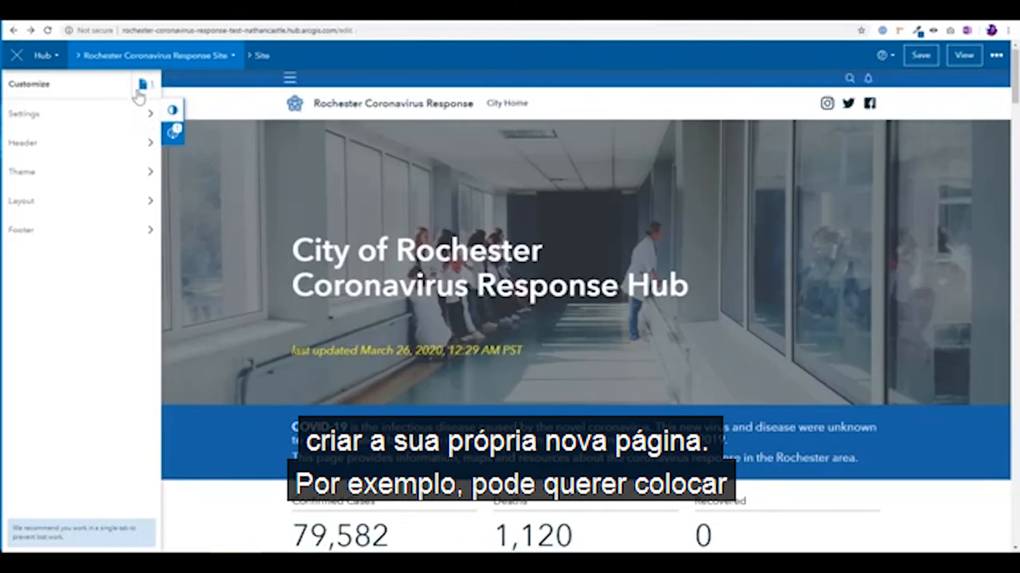
pyautogui.click(139, 88)
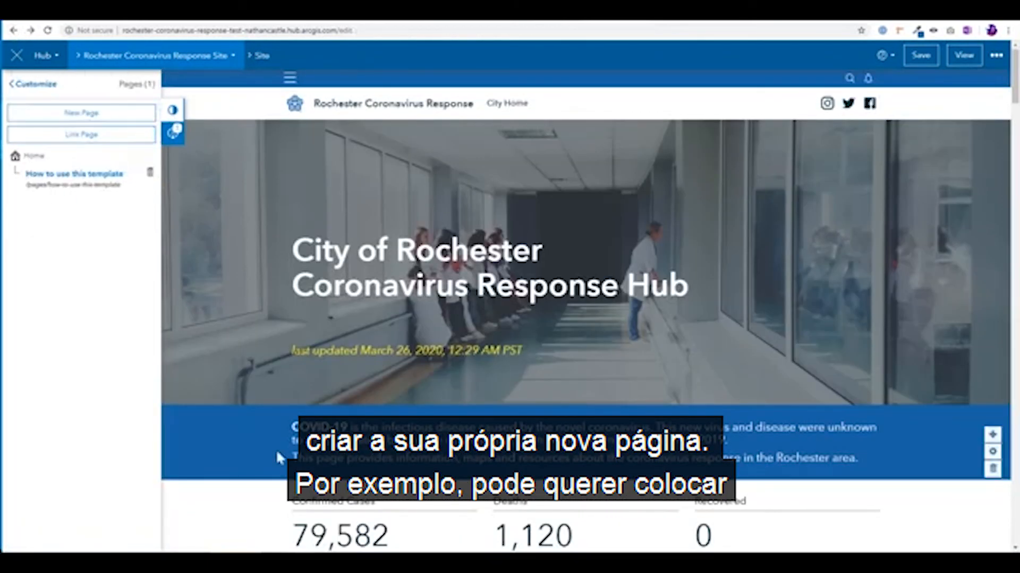
pyautogui.scroll(-3, 276, 448)
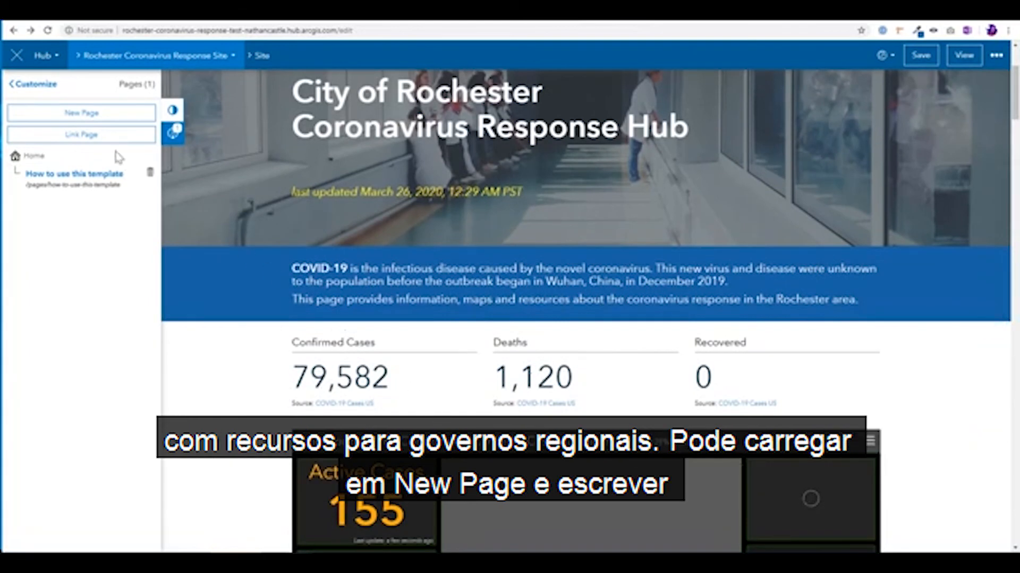
pyautogui.click(99, 119)
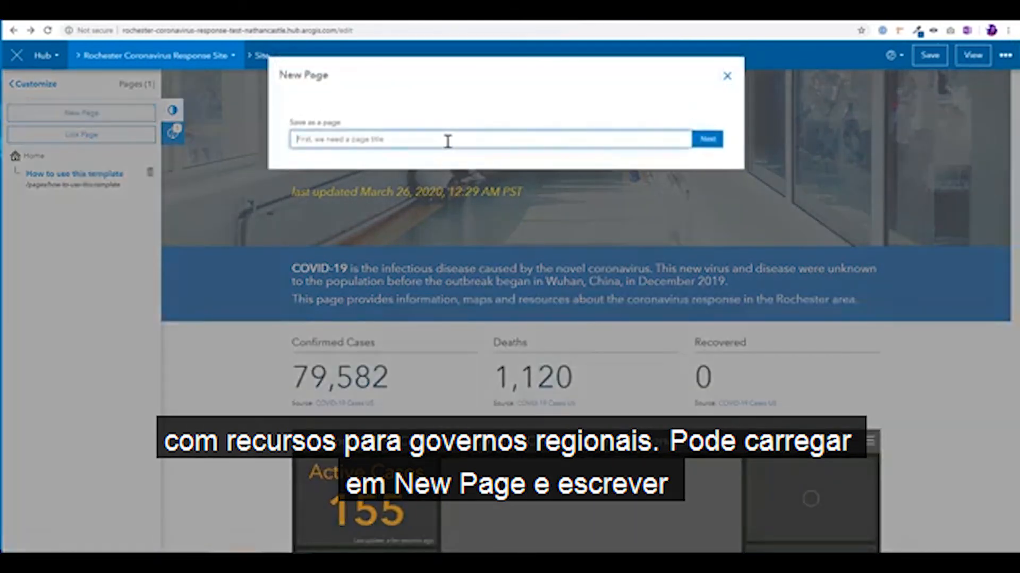
pyautogui.write('Local Govt Resou')
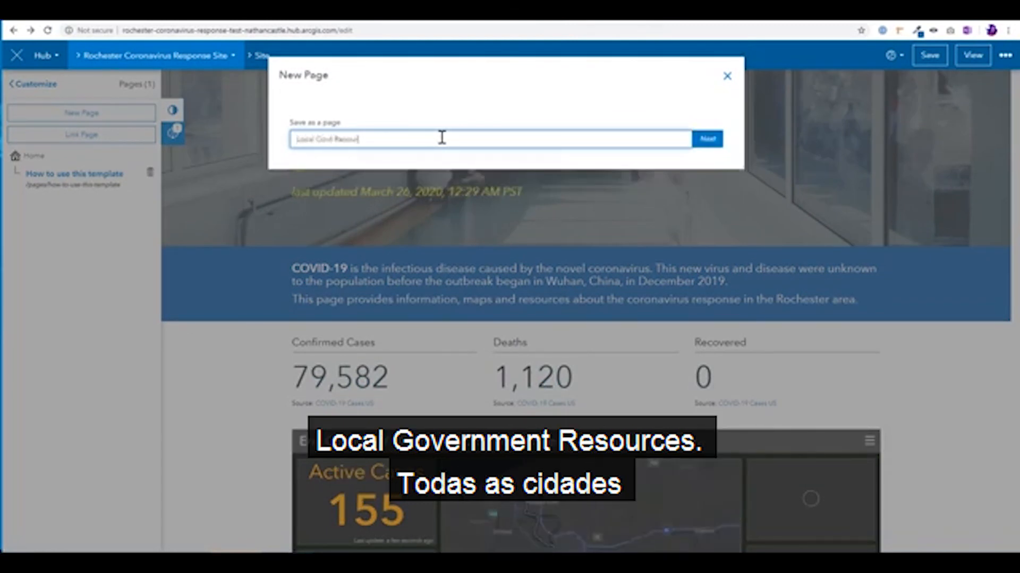
pyautogui.write('rce')
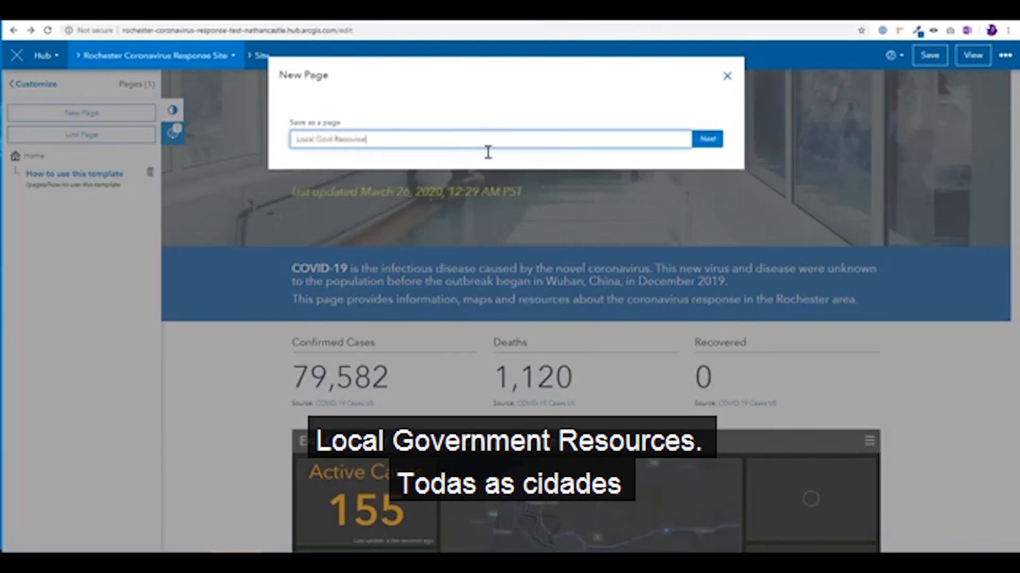
pyautogui.click(708, 140)
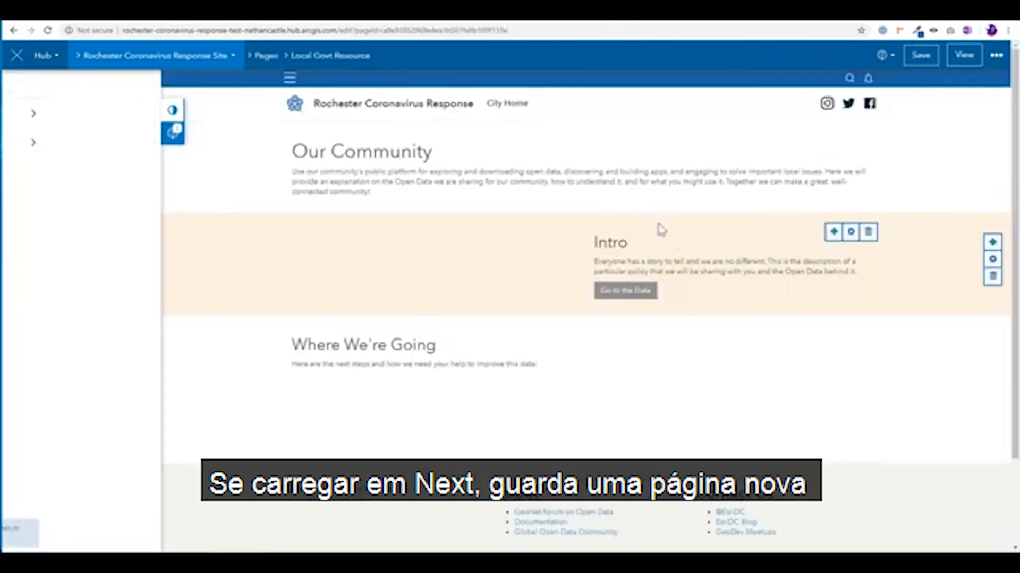
# Step: Remove the "Our Community" text card, the "Intro" card and the image card from the new page
pyautogui.click(171, 113)
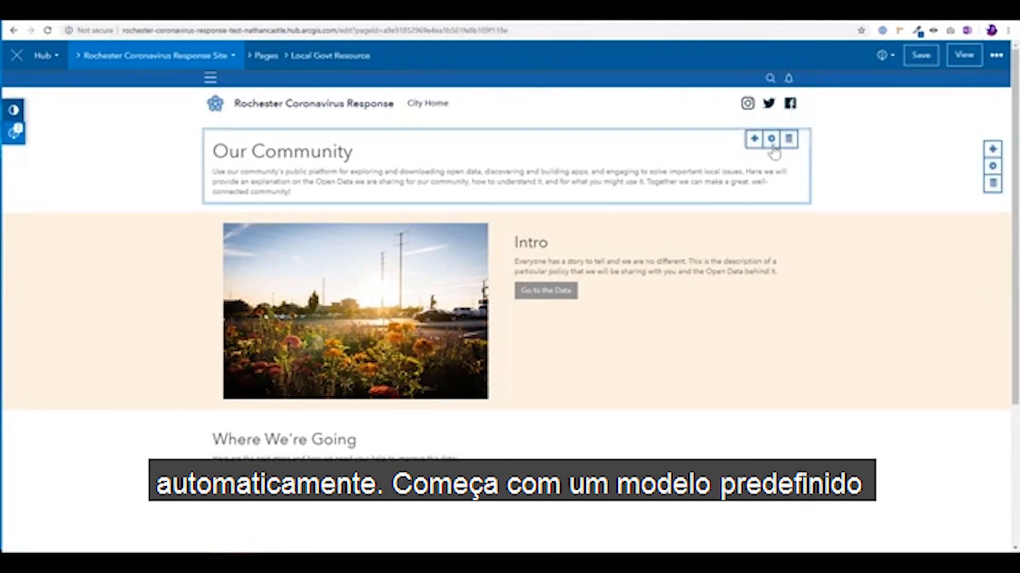
pyautogui.click(788, 139)
pyautogui.click(714, 152)
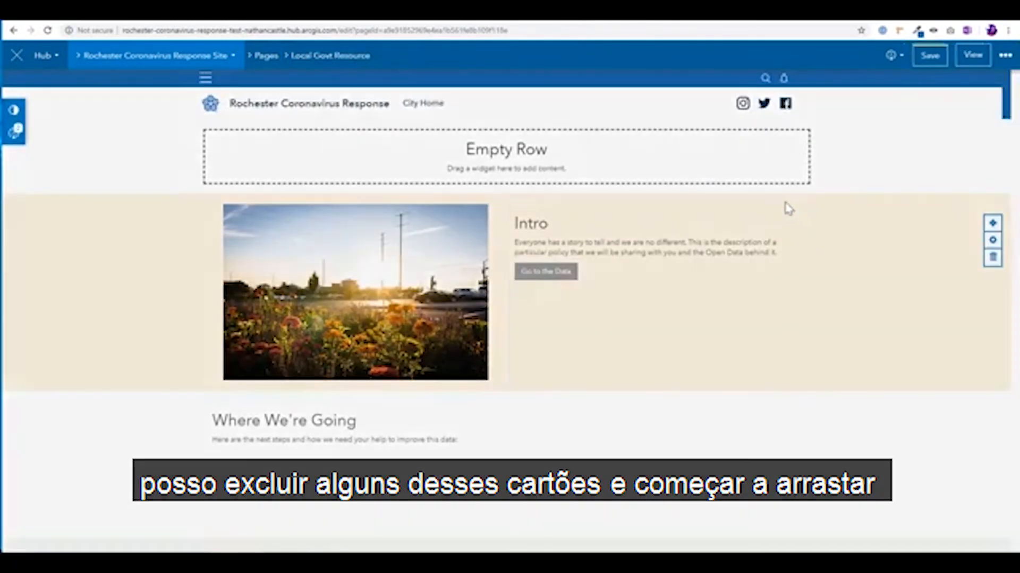
pyautogui.click(789, 212)
pyautogui.click(722, 154)
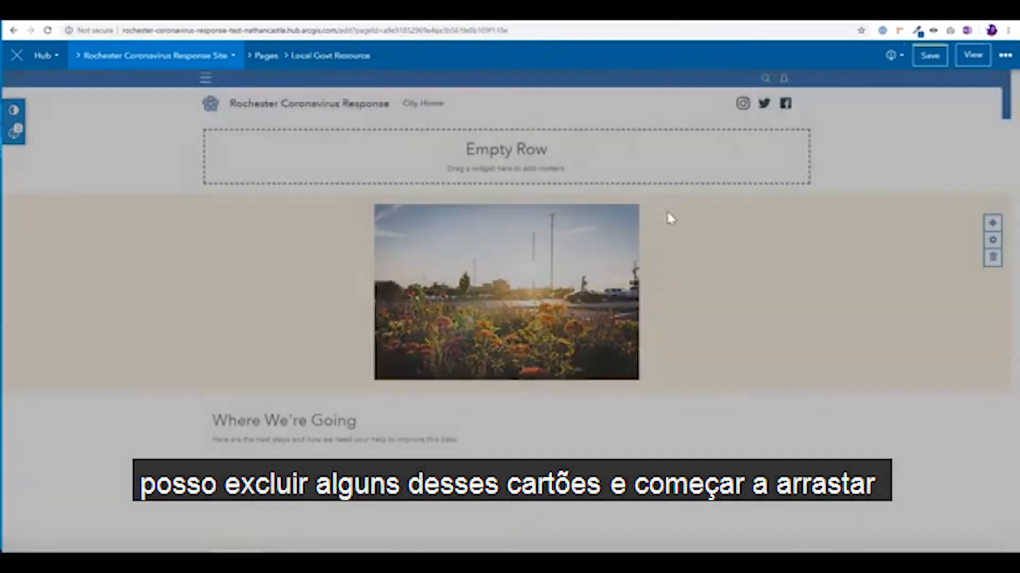
pyautogui.click(788, 211)
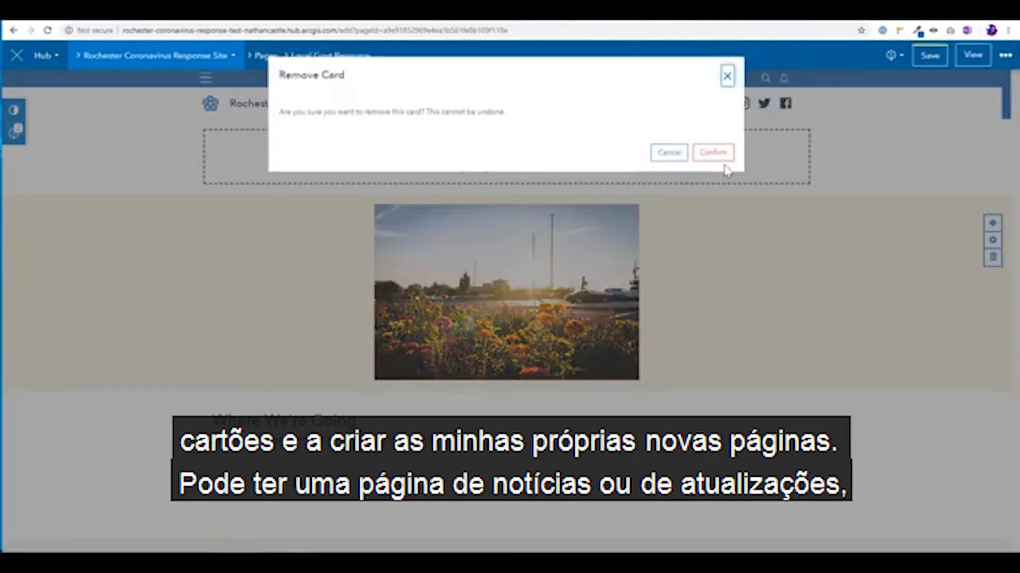
pyautogui.click(722, 155)
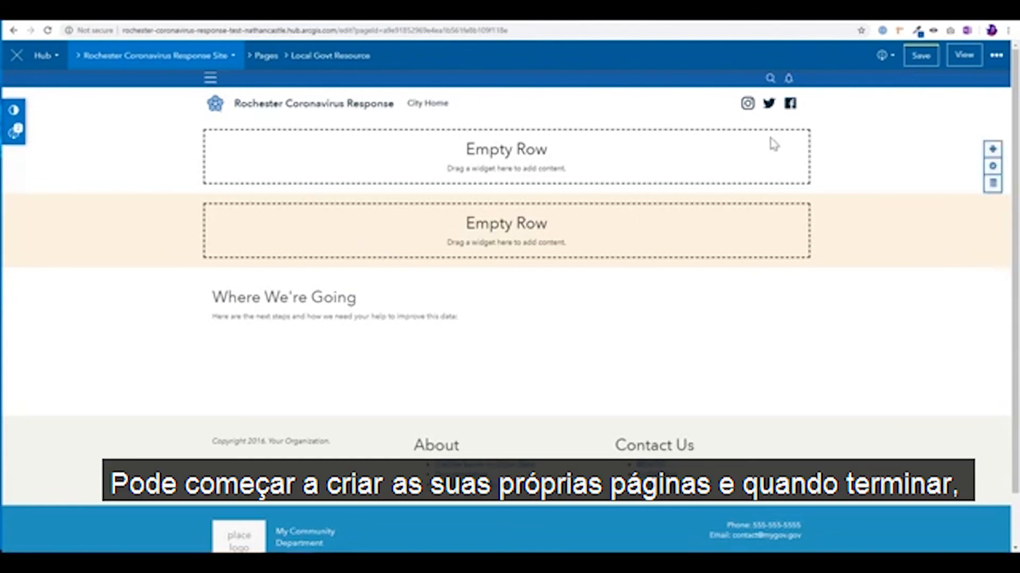
# Step: Check the new page's visibility options and the settings of its first row
pyautogui.click(881, 56)
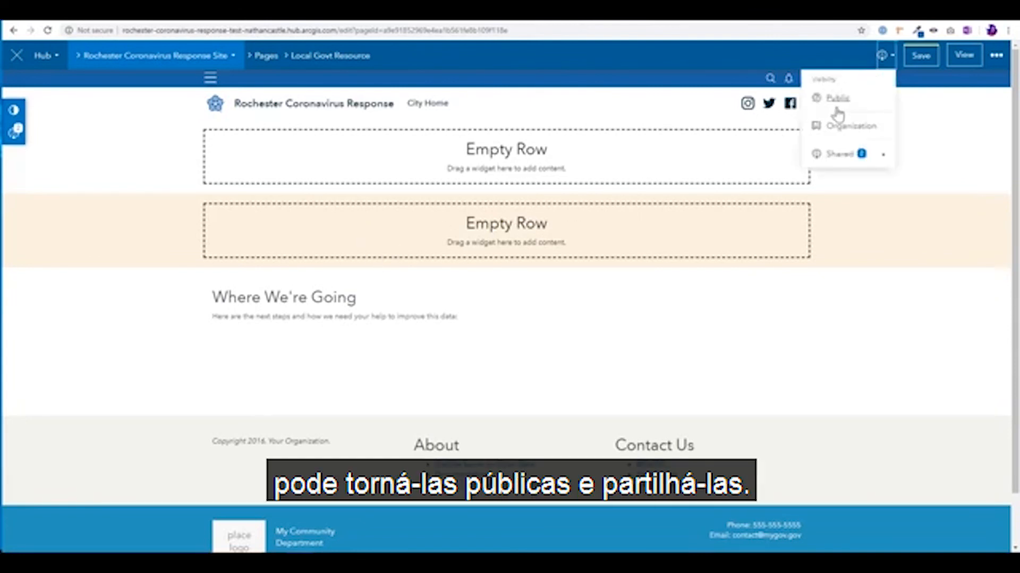
pyautogui.click(991, 168)
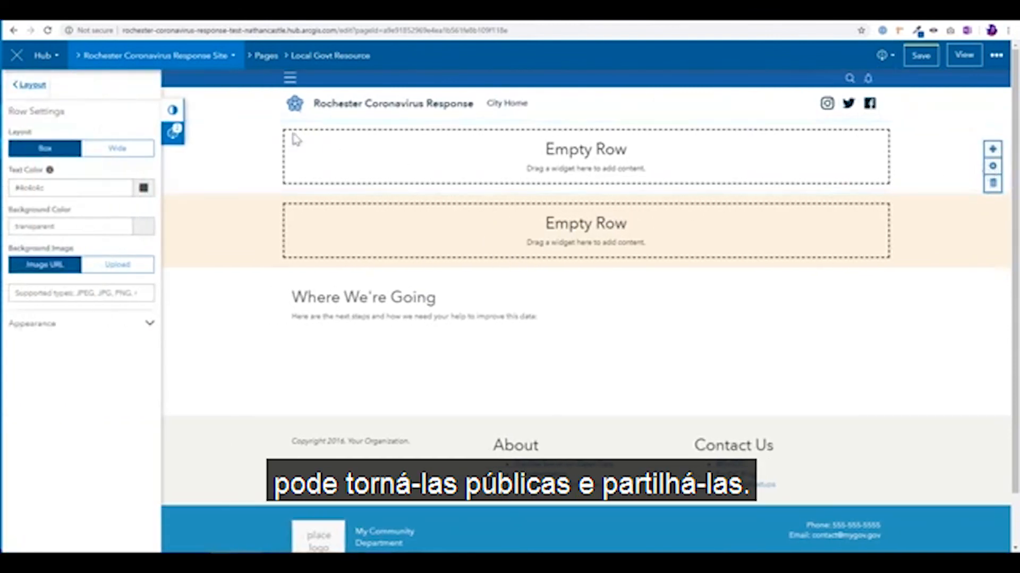
pyautogui.click(169, 110)
pyautogui.click(176, 113)
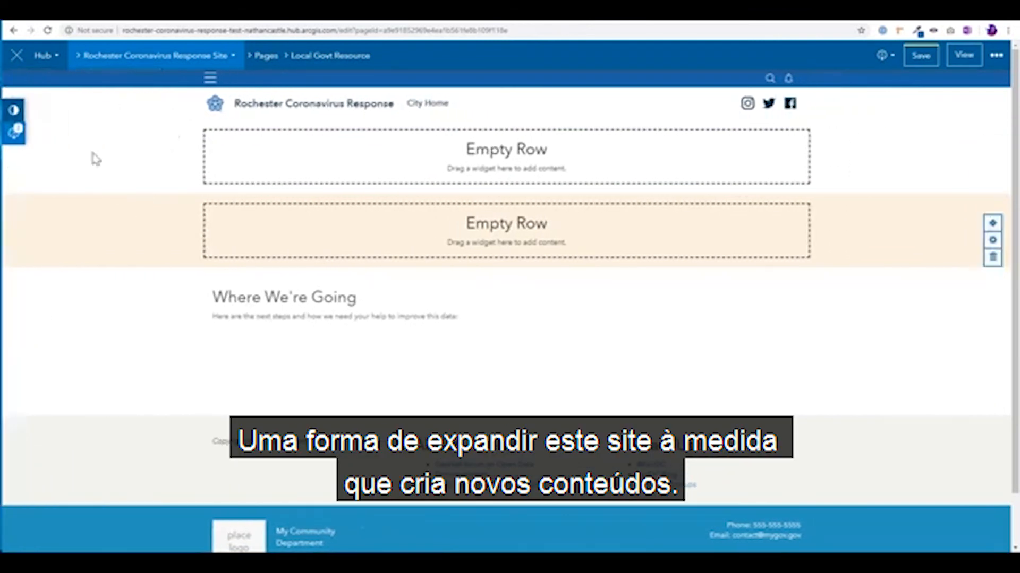
# Step: Open the Groups Manager of the Rochester Coronavirus Response Site
pyautogui.click(23, 113)
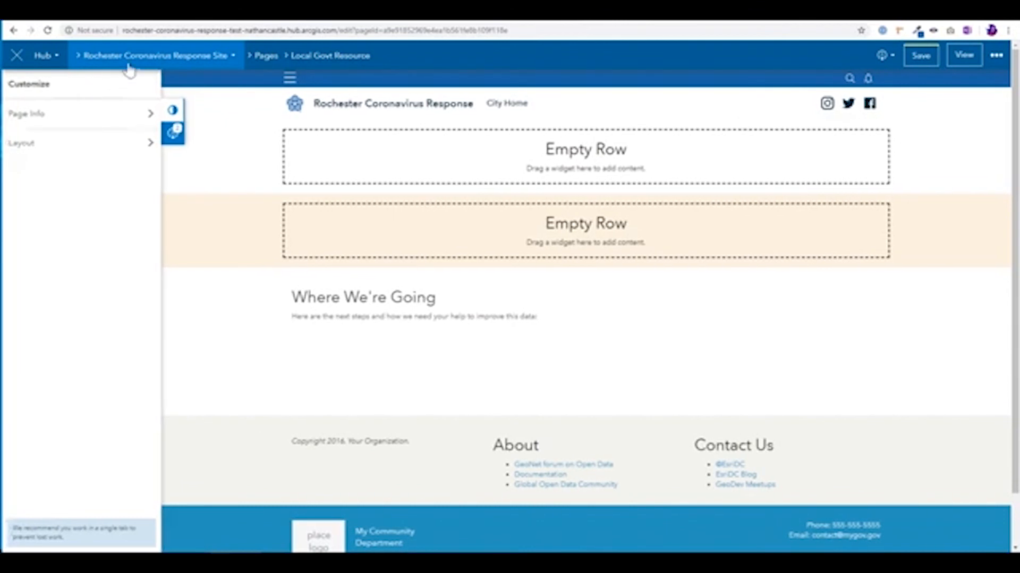
pyautogui.click(127, 62)
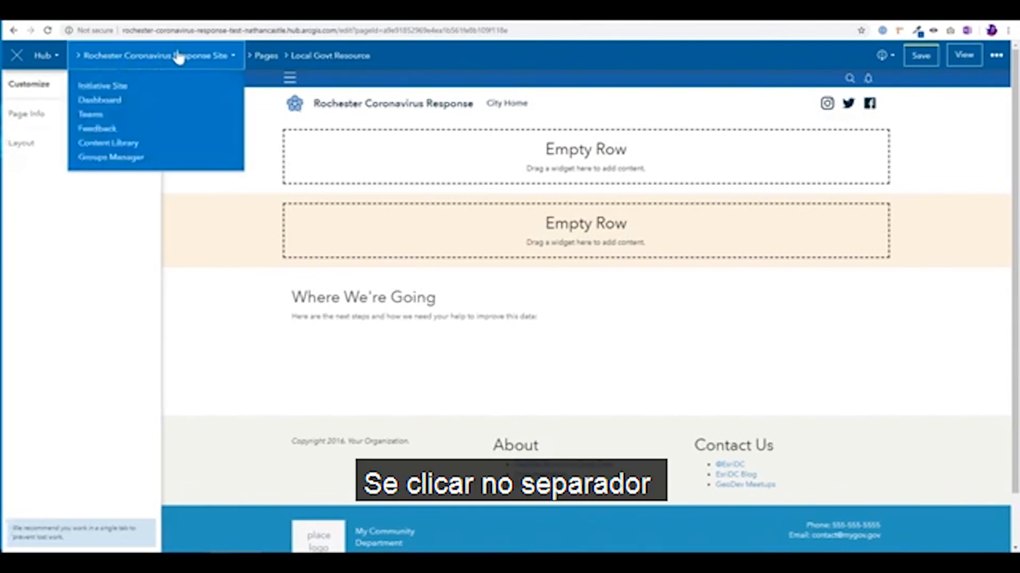
pyautogui.click(226, 66)
pyautogui.click(226, 66)
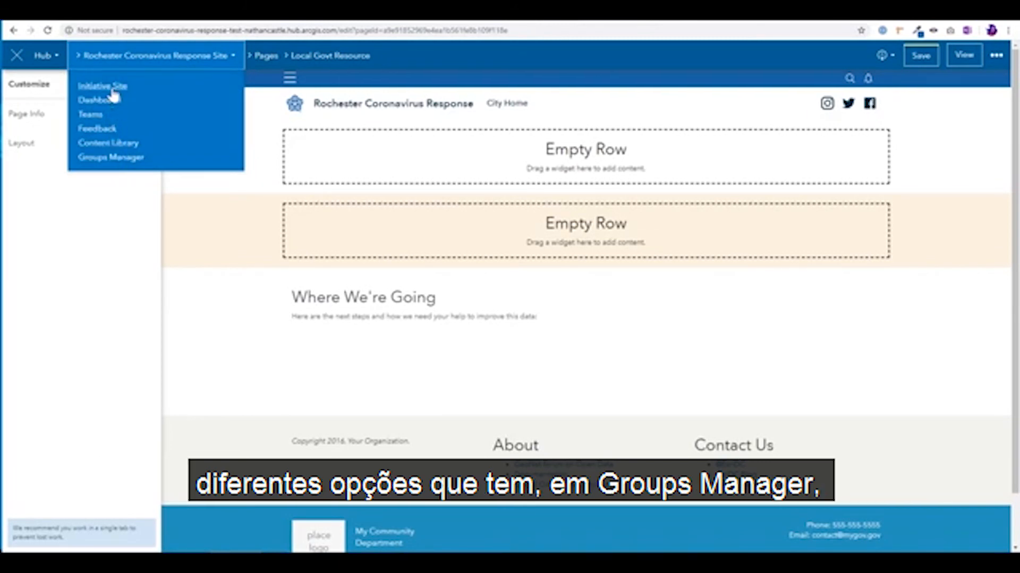
pyautogui.click(118, 158)
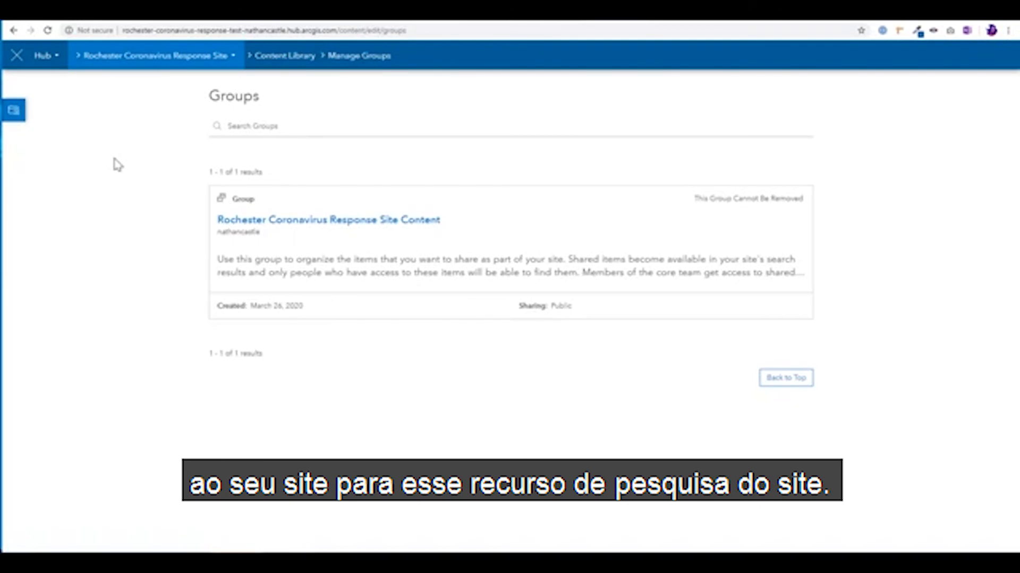
# Step: Start adding a group to the site and search for "Covid apps" with Open Data enabled and My Organization disabled
pyautogui.click(21, 116)
pyautogui.click(433, 116)
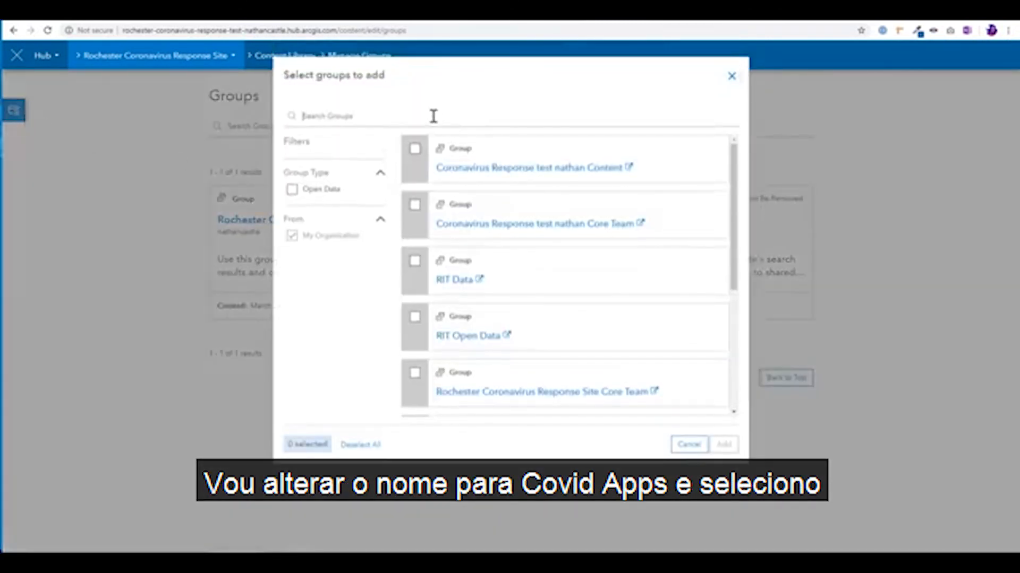
pyautogui.write('Covid Apps')
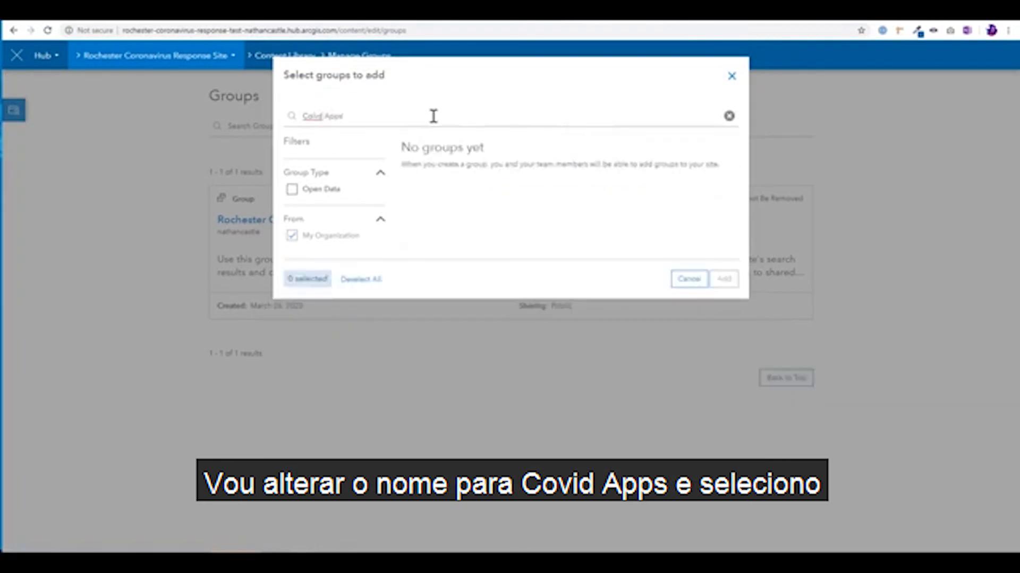
pyautogui.click(326, 190)
pyautogui.click(327, 246)
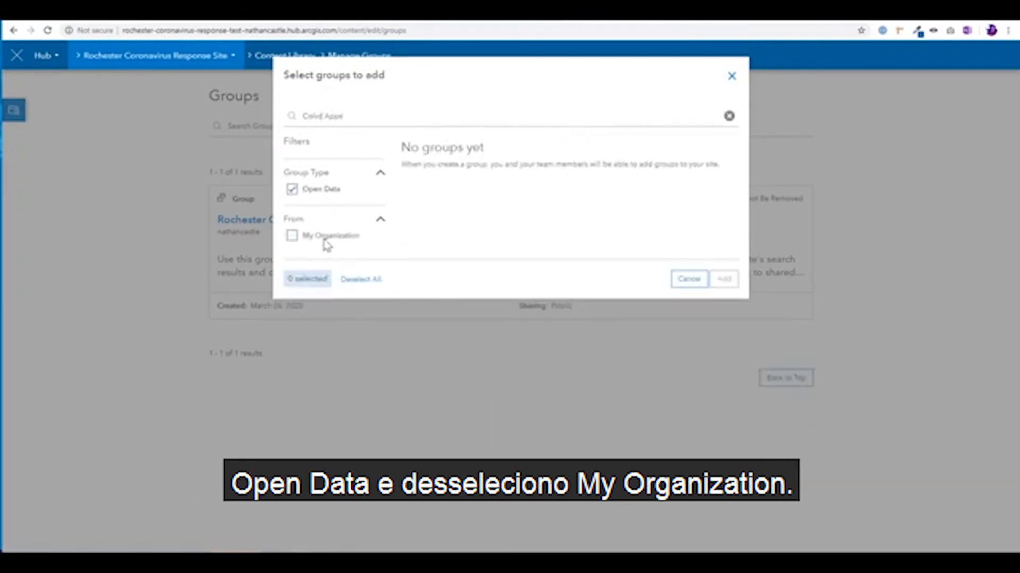
pyautogui.moveTo(326, 114); pyautogui.dragTo(360, 96)
pyautogui.press('BackSpace')
pyautogui.write('id econ')
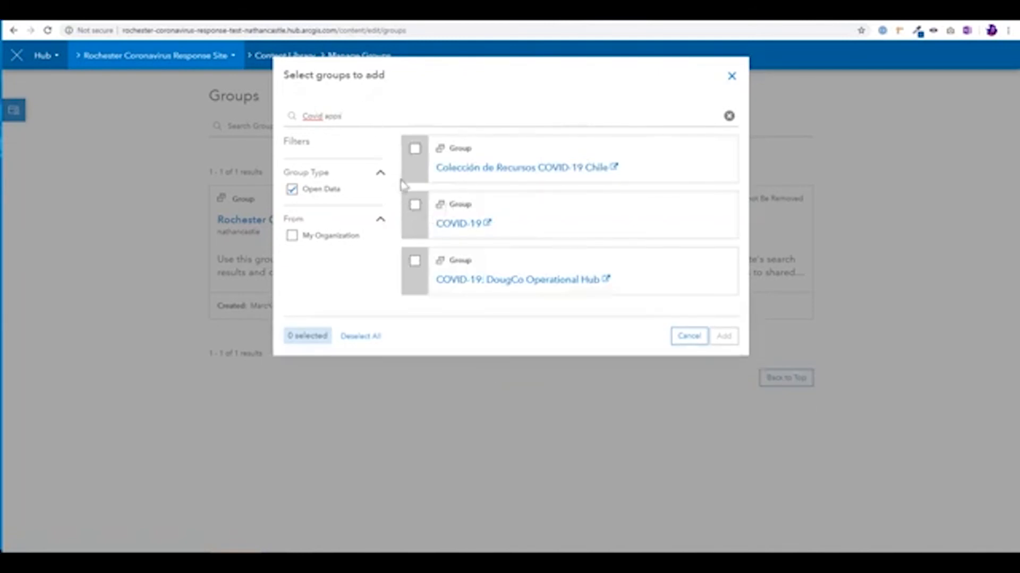
# Step: Compare the groups with My Organization on and off, and search the Open Data groups outside it for "coronavirus"
pyautogui.click(293, 236)
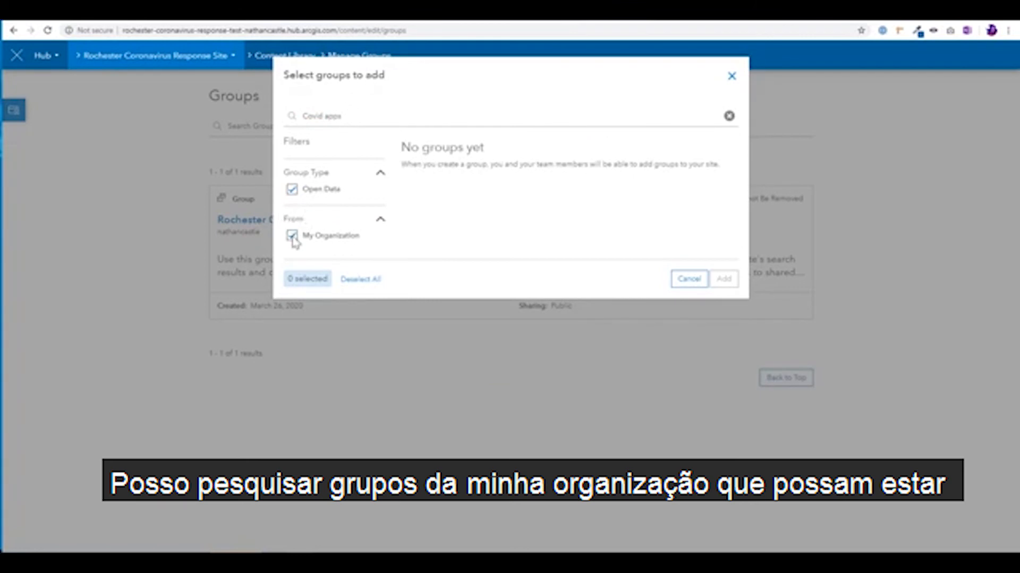
pyautogui.click(292, 236)
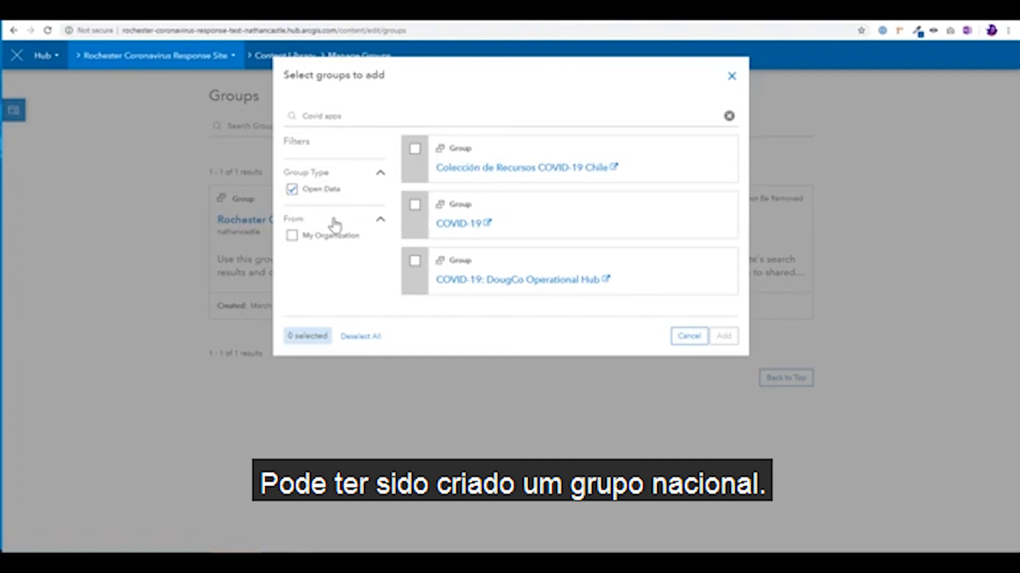
pyautogui.moveTo(334, 116); pyautogui.dragTo(297, 118)
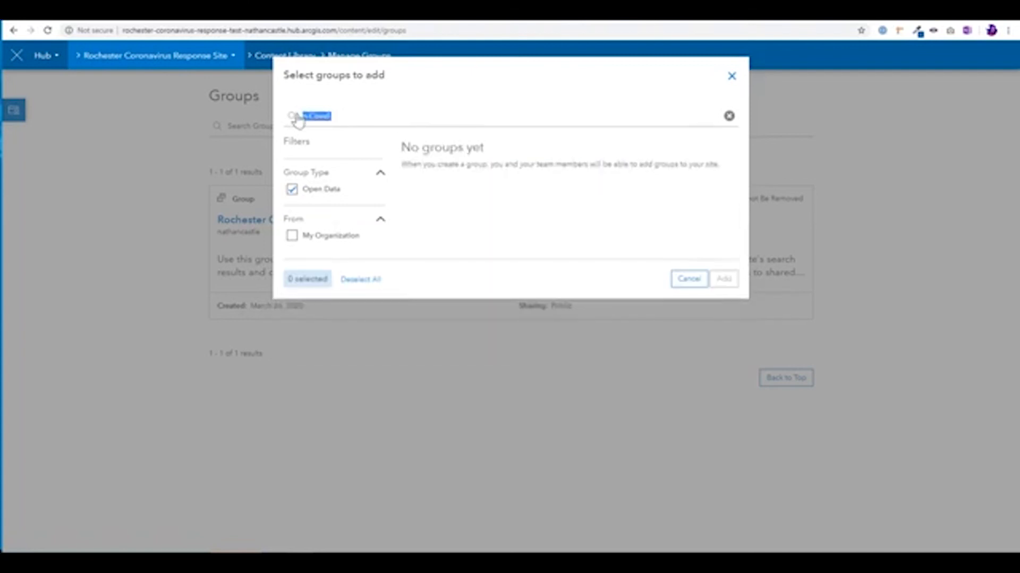
pyautogui.write('es')
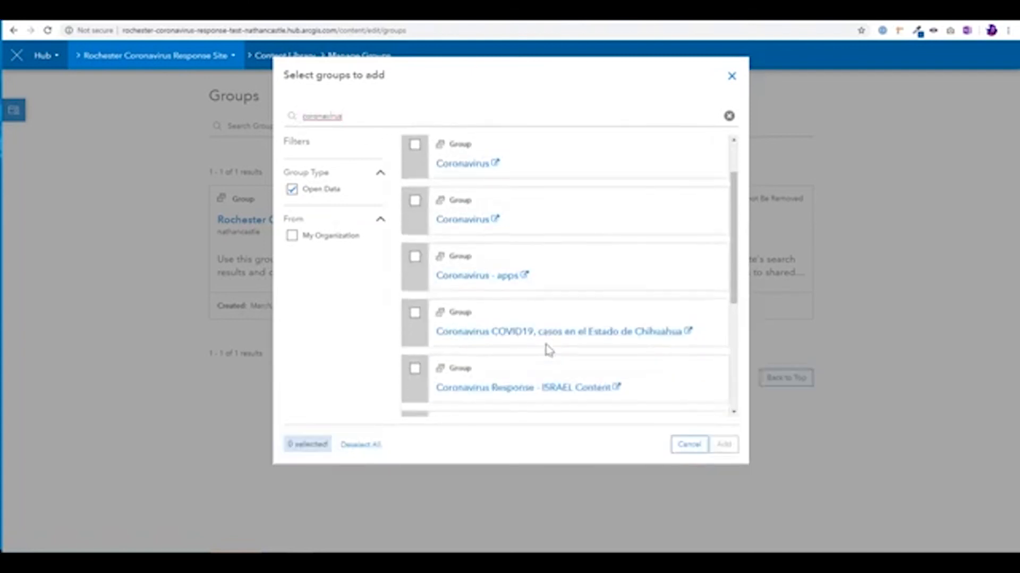
# Step: Add the Manatee County Coronavirus open data group to the site
pyautogui.scroll(-3, 549, 350)
pyautogui.scroll(-2, 512, 280)
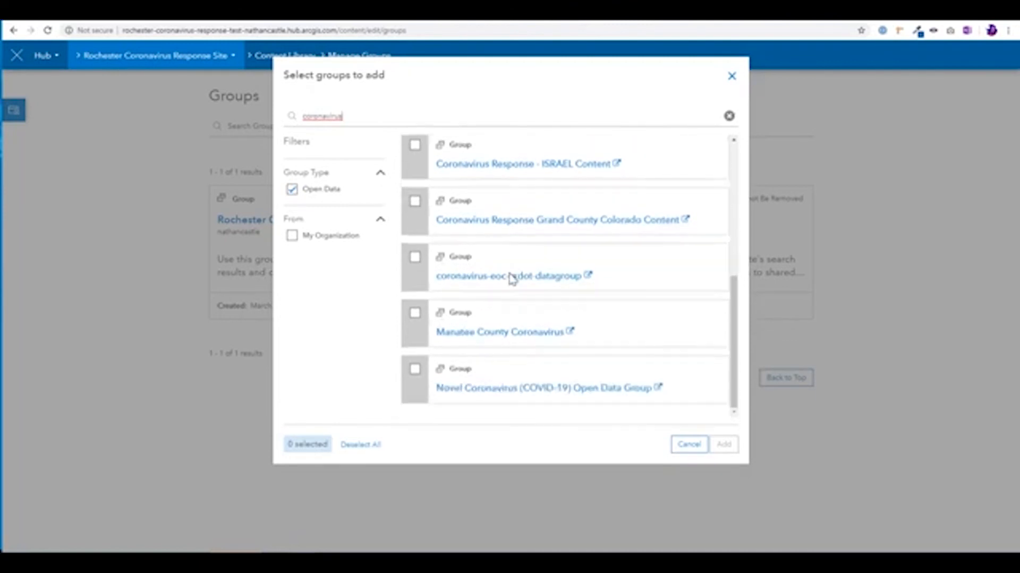
pyautogui.click(416, 317)
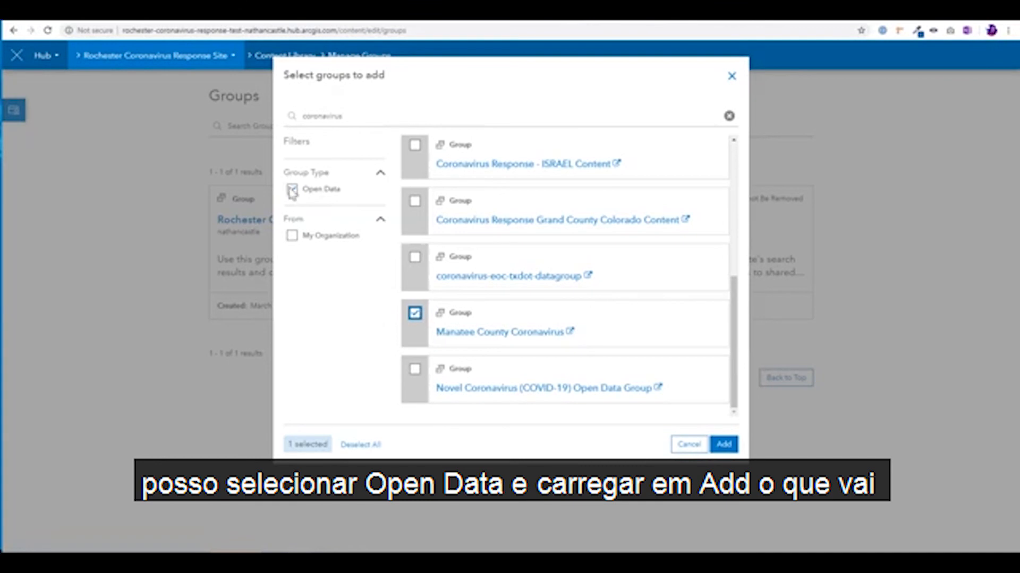
pyautogui.click(723, 446)
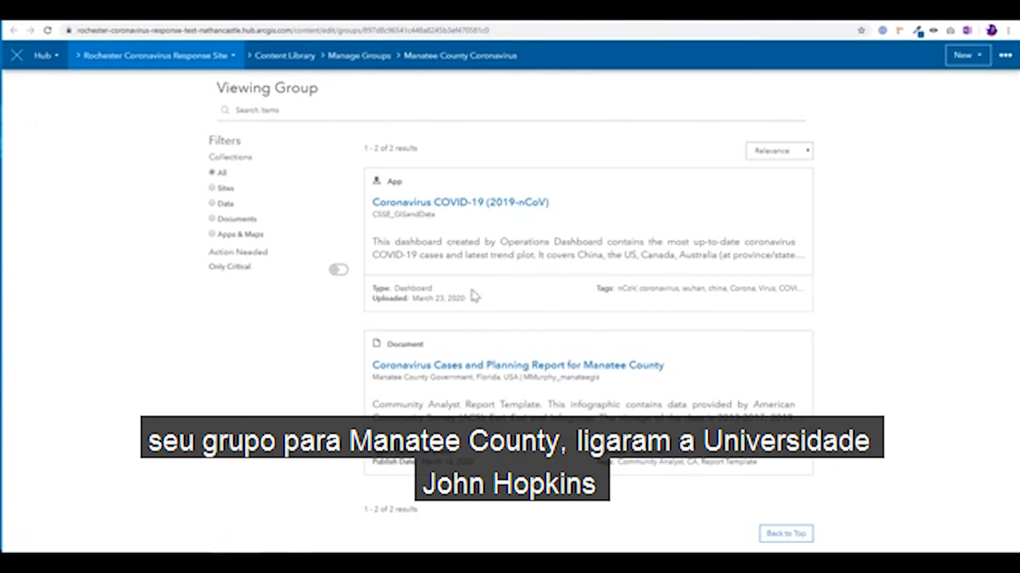
# Step: Check the source of the COVID-19 dashboard shared in the Manatee County Coronavirus group and return to the site's group list
pyautogui.moveTo(373, 215); pyautogui.dragTo(389, 216)
pyautogui.click(390, 217)
pyautogui.hotkey('ctrl', 'w')
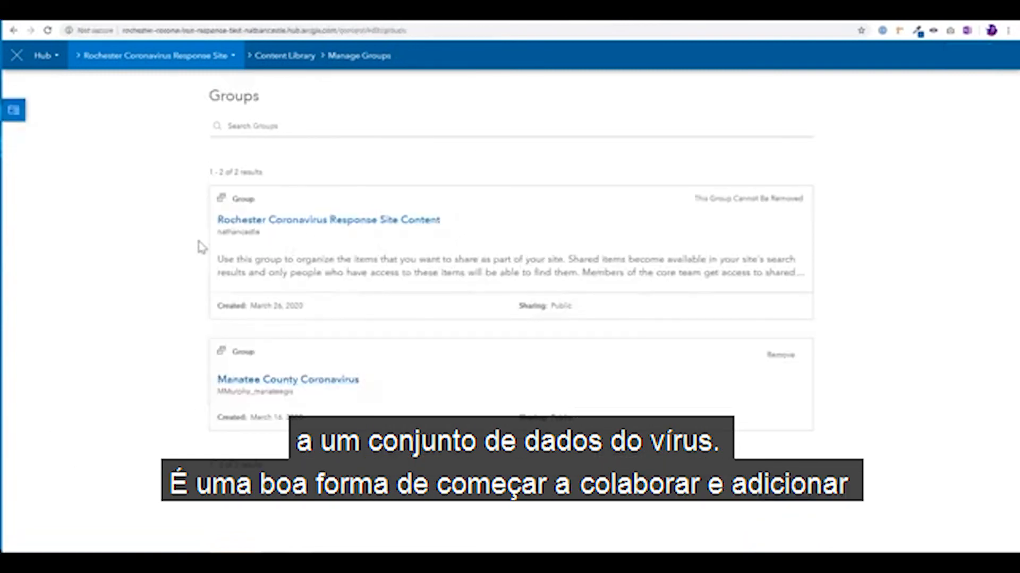
# Step: Add the organization's Open Data group to the site as well
pyautogui.click(16, 112)
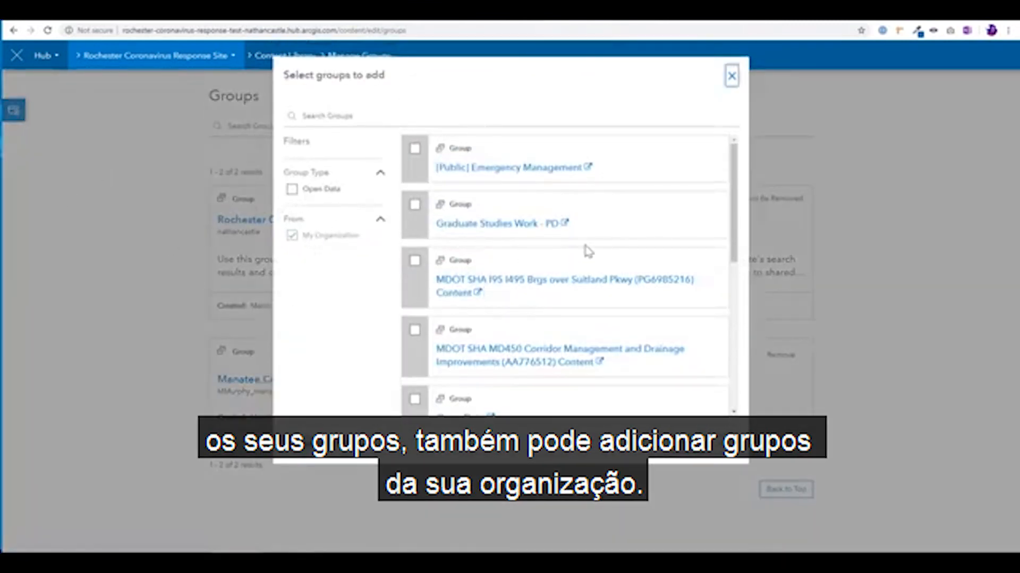
pyautogui.scroll(-1, 462, 197)
pyautogui.scroll(-3, 452, 223)
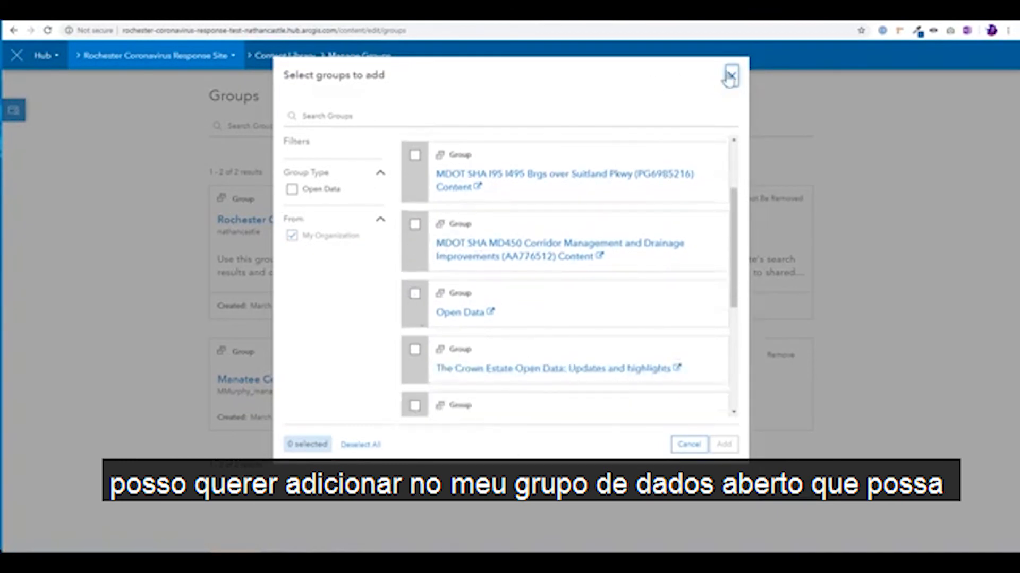
pyautogui.click(415, 294)
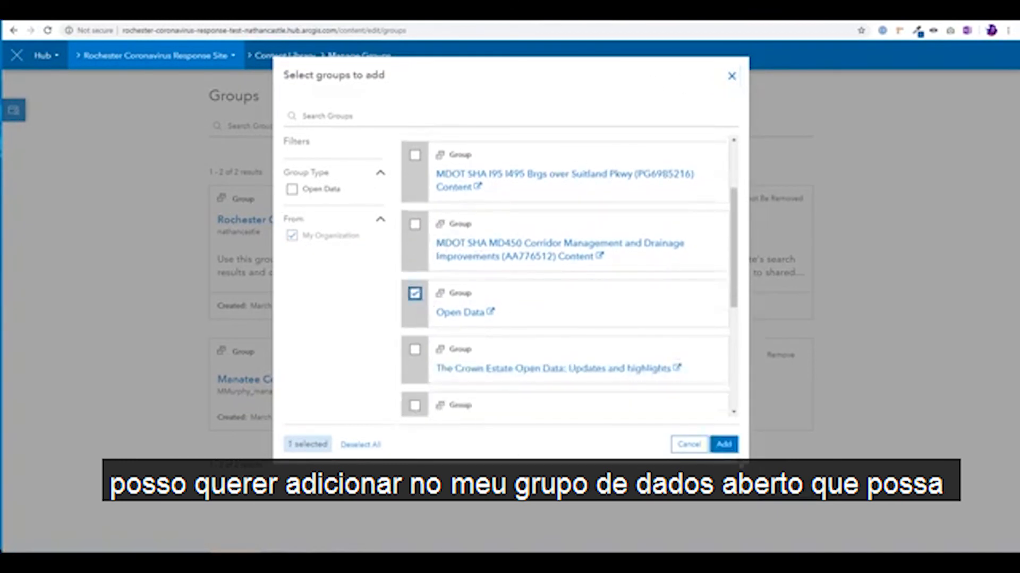
pyautogui.click(723, 444)
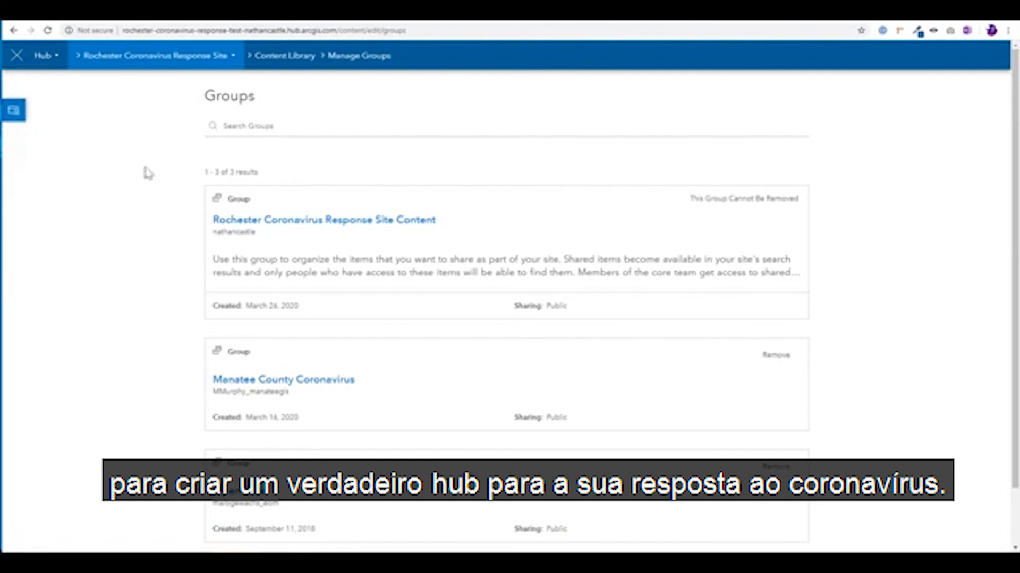
# Step: Open the initiative site of the Rochester Coronavirus Response Site in the editor and collapse its customization options
pyautogui.click(45, 62)
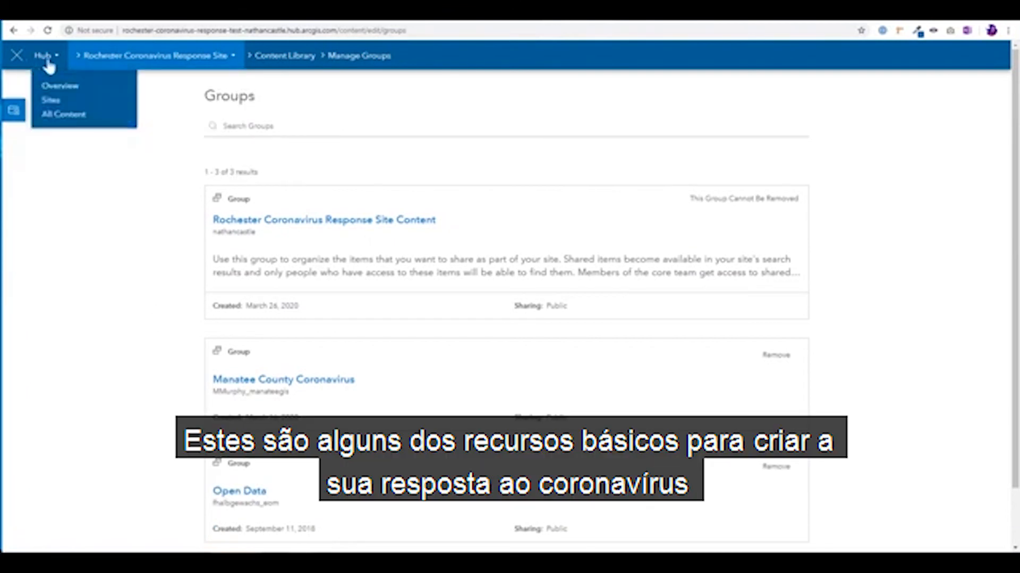
pyautogui.click(113, 64)
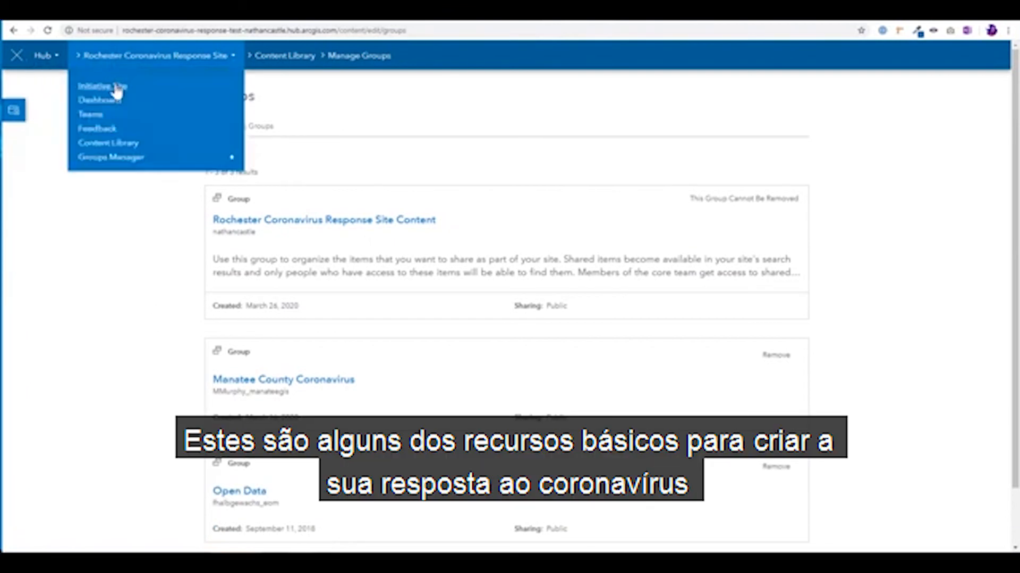
pyautogui.click(116, 88)
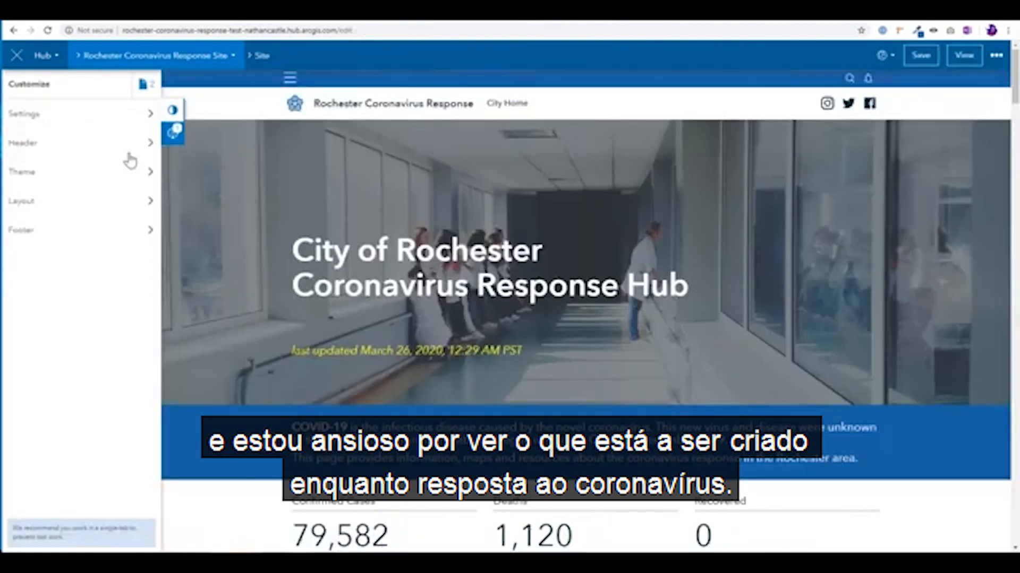
pyautogui.click(171, 132)
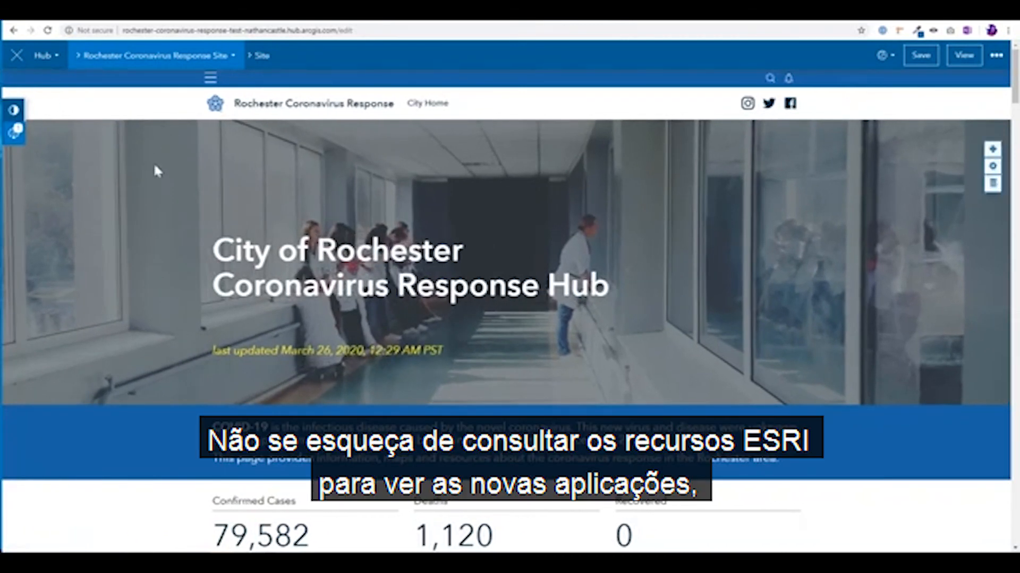